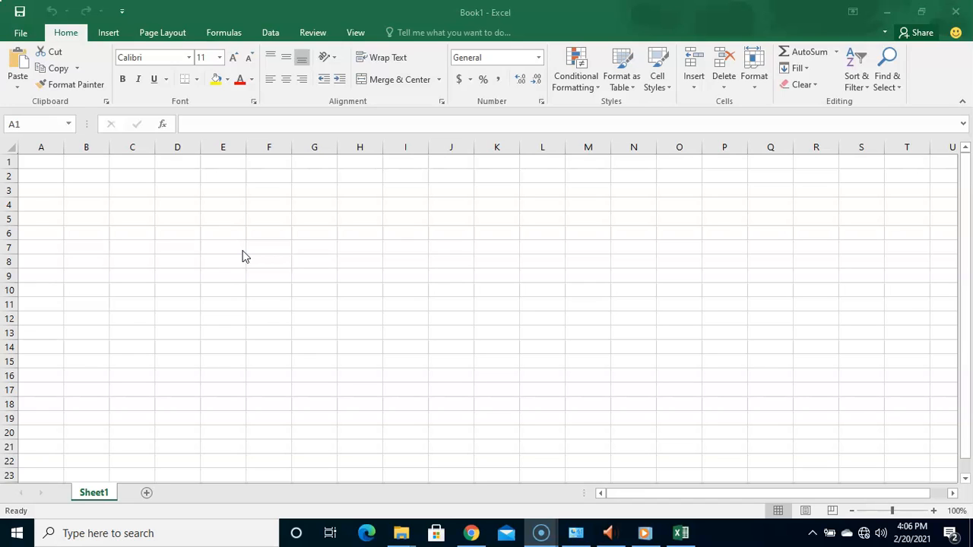
Enter 2+2=4 in cell A1 without a leading equals sign.
click(48, 163)
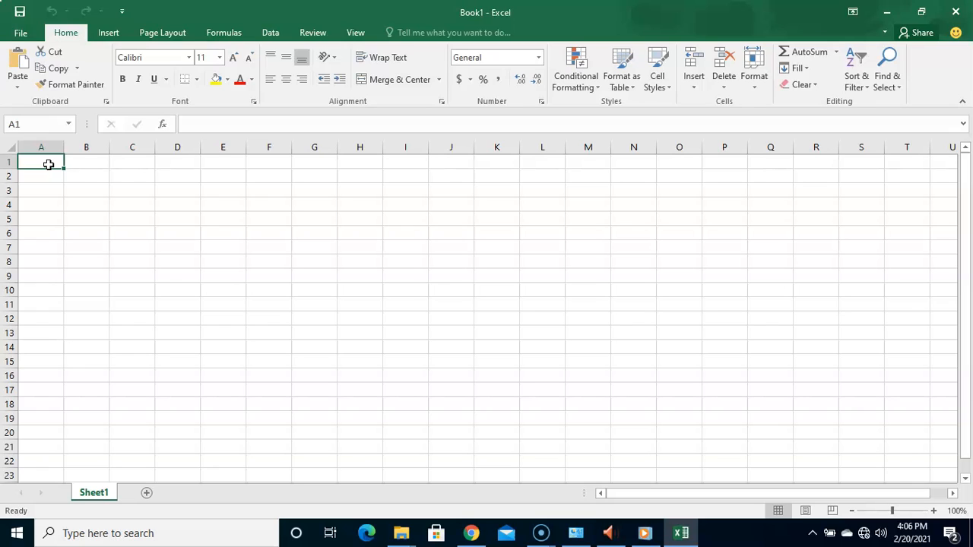
text(2)
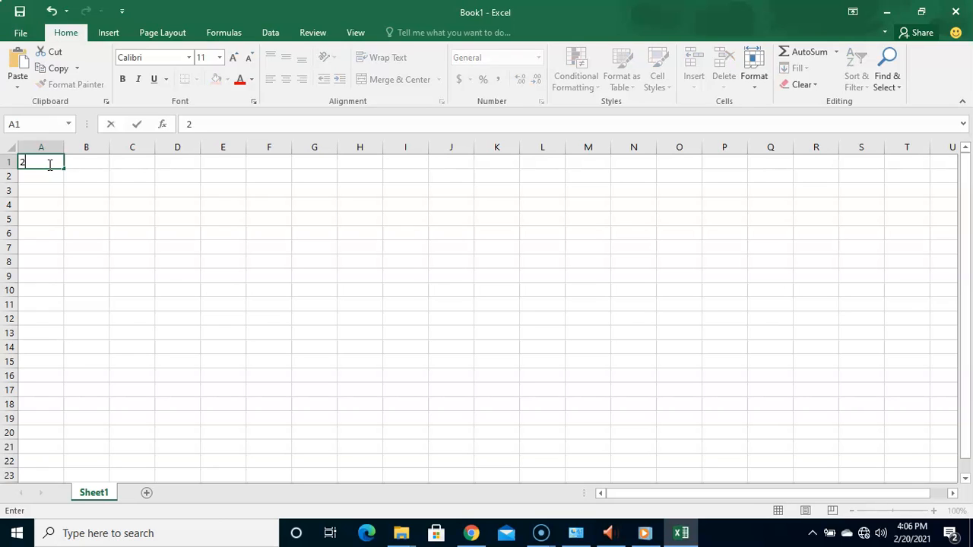
text(+2=4)
Rewrite the entry in A1 as the formula =2+2 and check the stored formula.
double_click(40, 163)
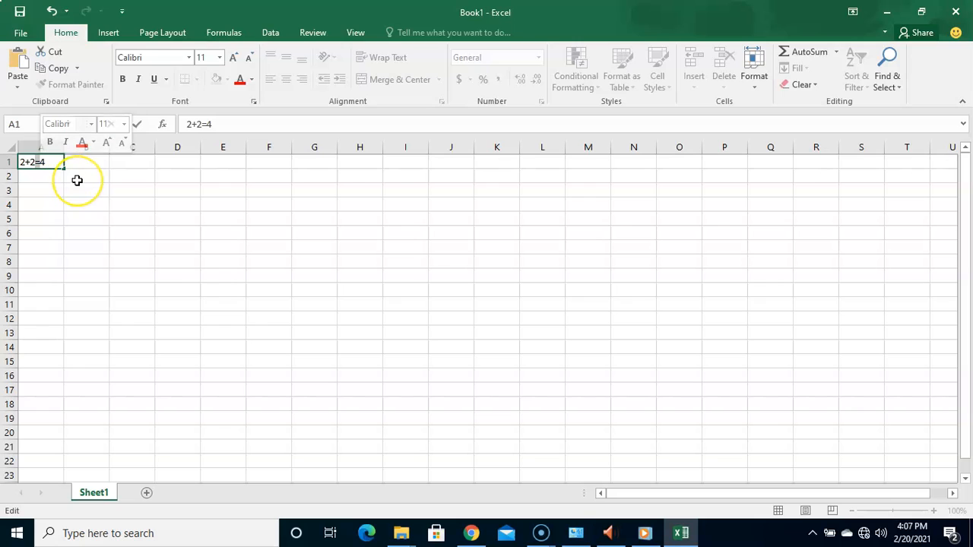
click(23, 163)
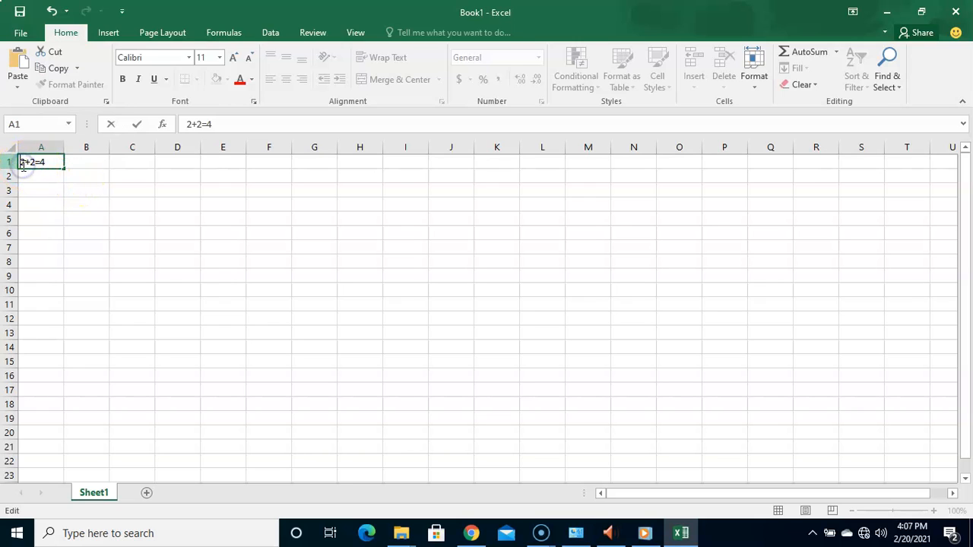
text(=)
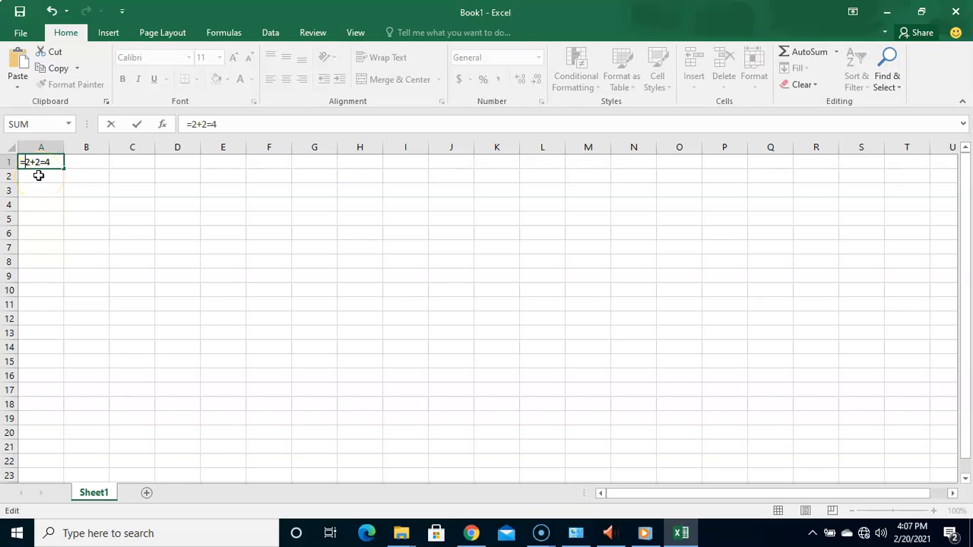
click(51, 162)
key(Return)
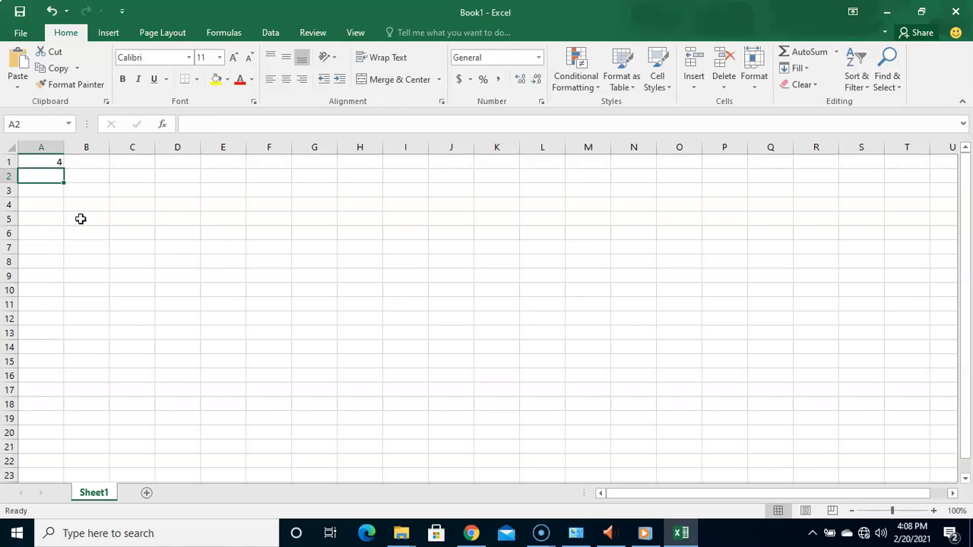
click(54, 159)
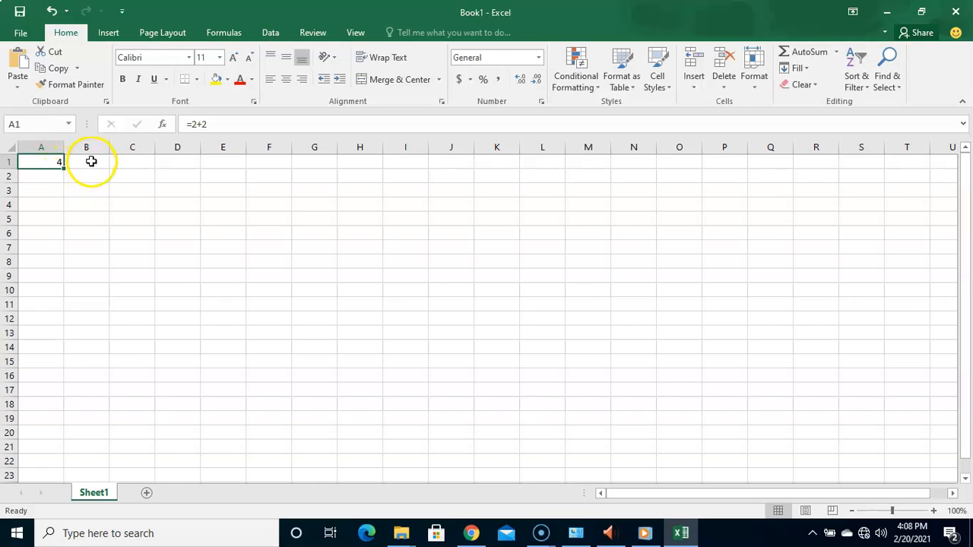
Enter the formula =678+978 in cell B1 and review the stored formula.
click(92, 161)
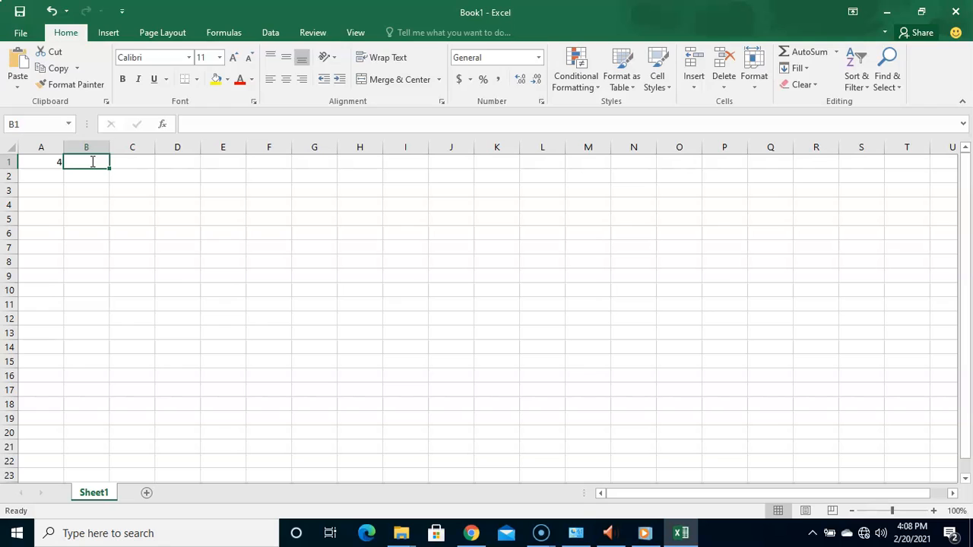
text(=)
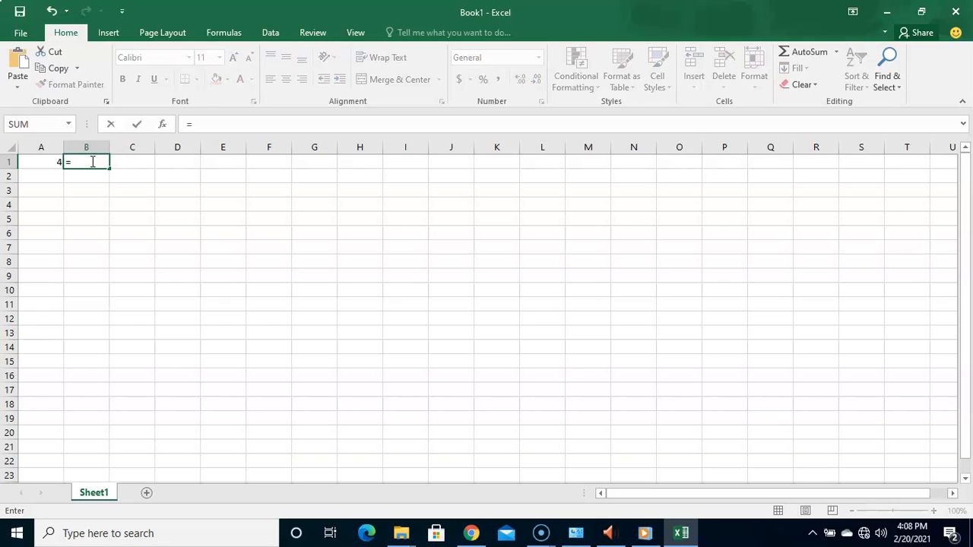
text(678+978)
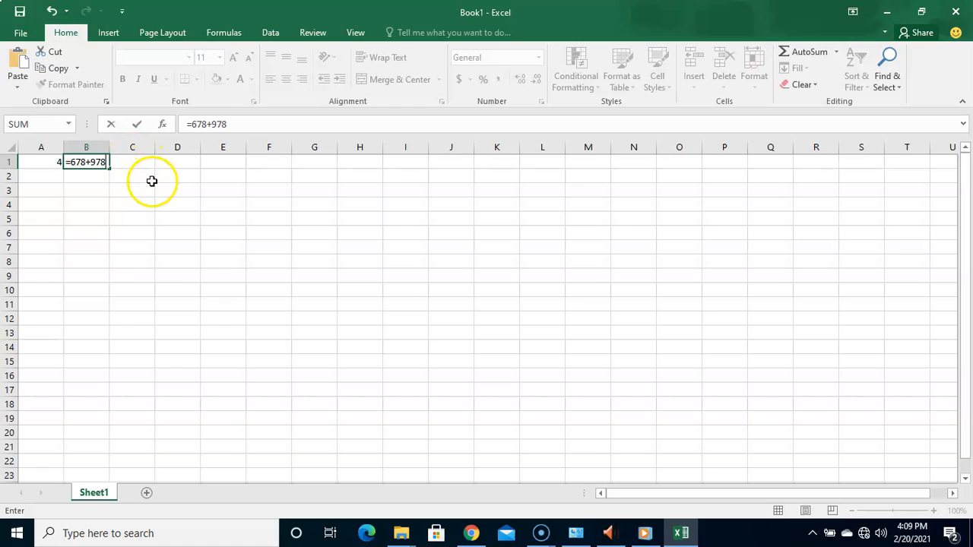
click(95, 175)
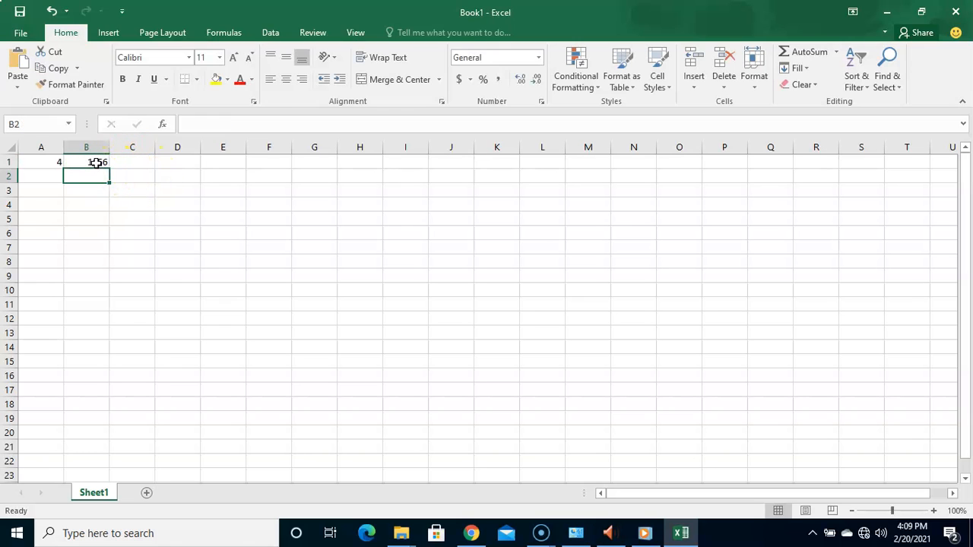
click(106, 174)
click(91, 162)
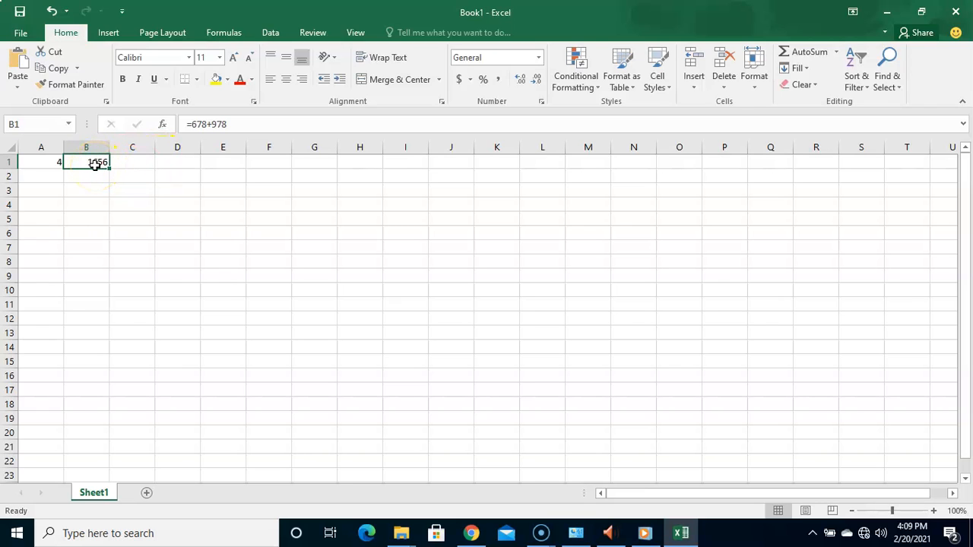
click(240, 124)
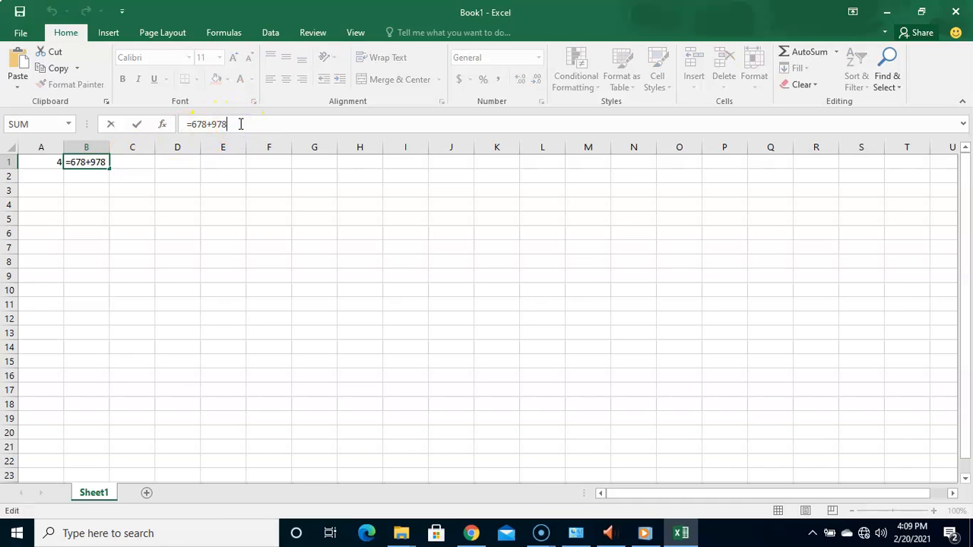
Enter the formula =150+543 in cell C1 through the formula bar and review it there.
click(143, 162)
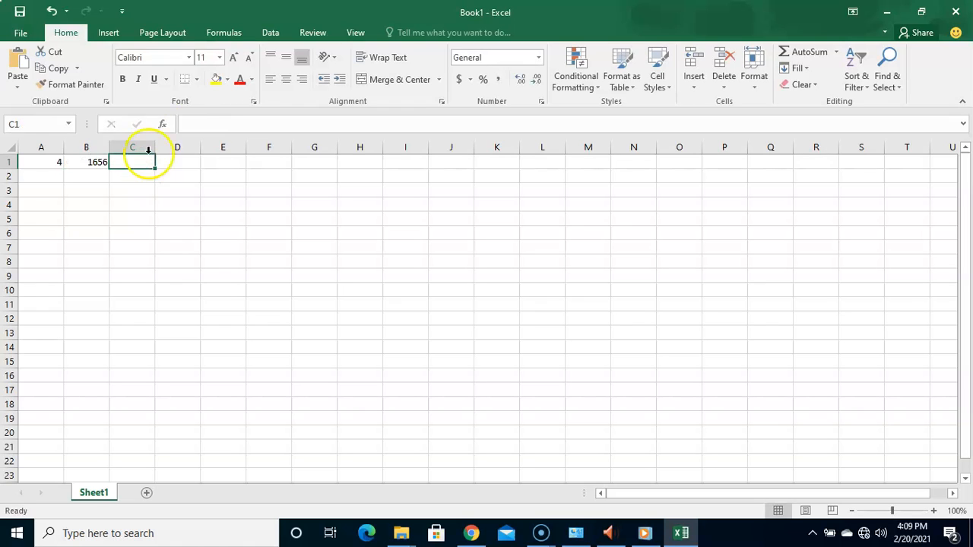
click(214, 121)
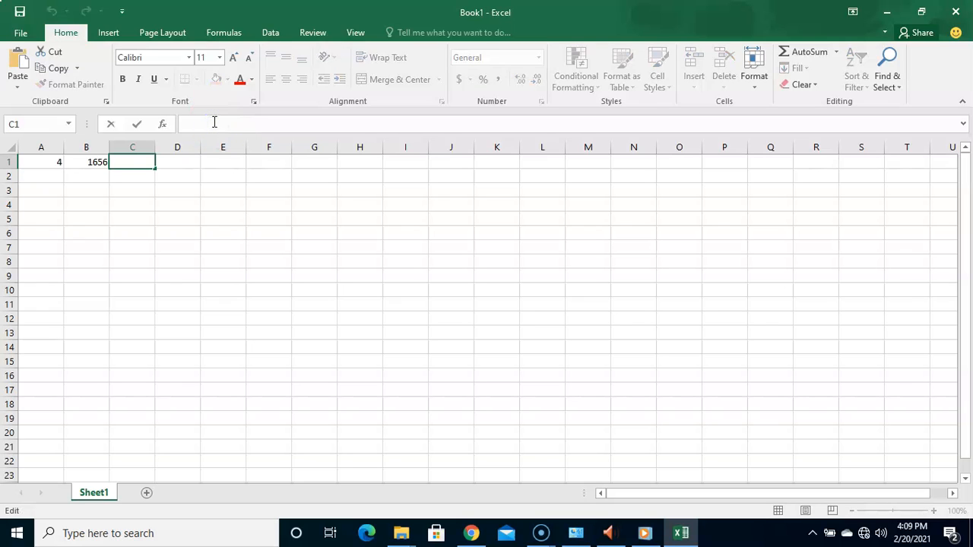
text(=)
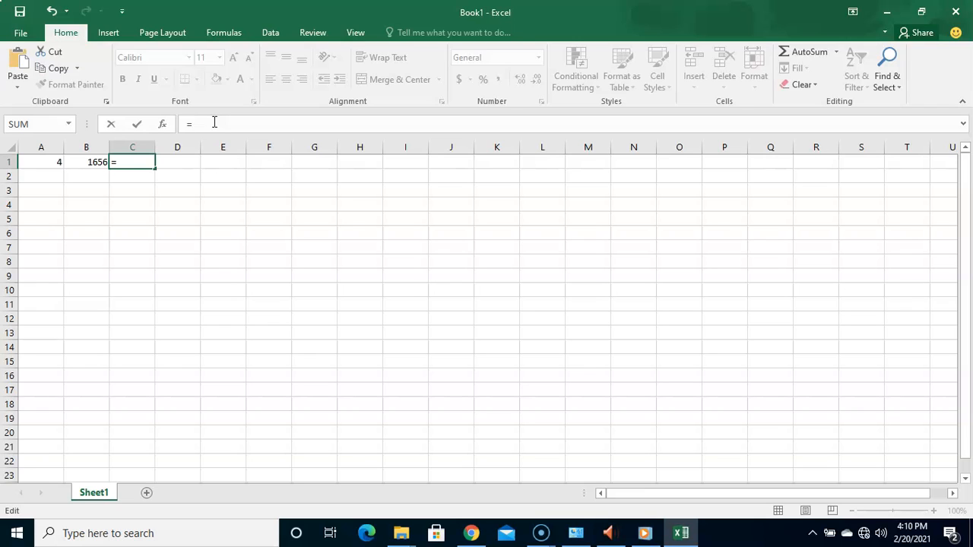
text(150+543)
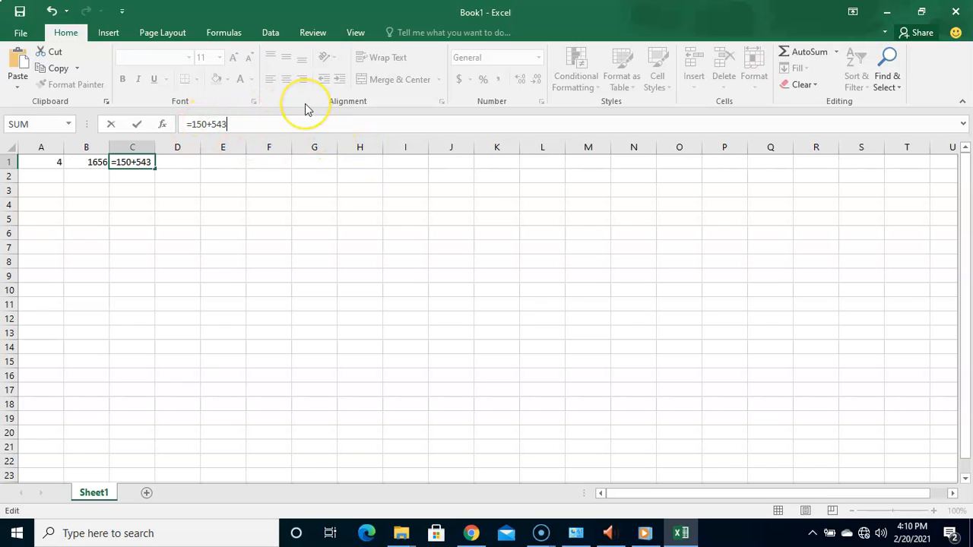
key(Return)
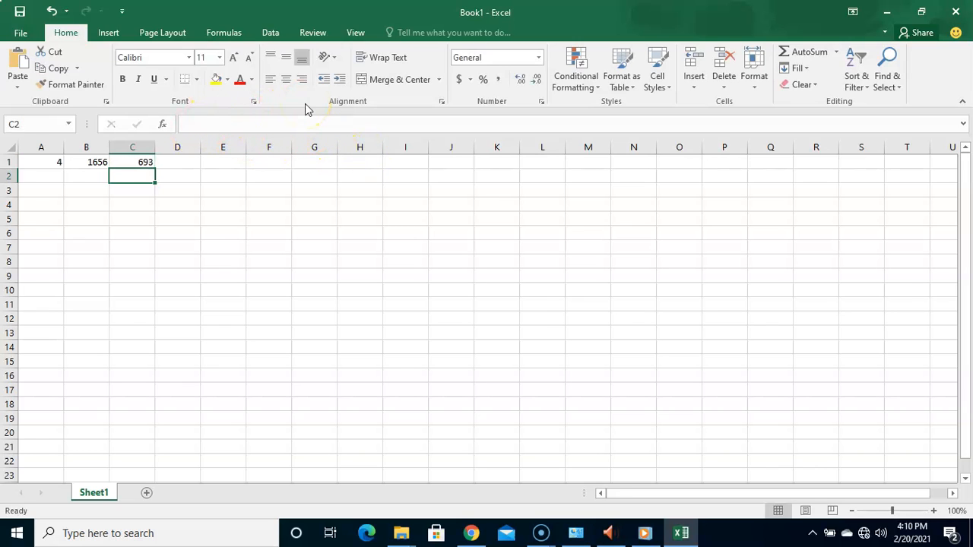
click(145, 161)
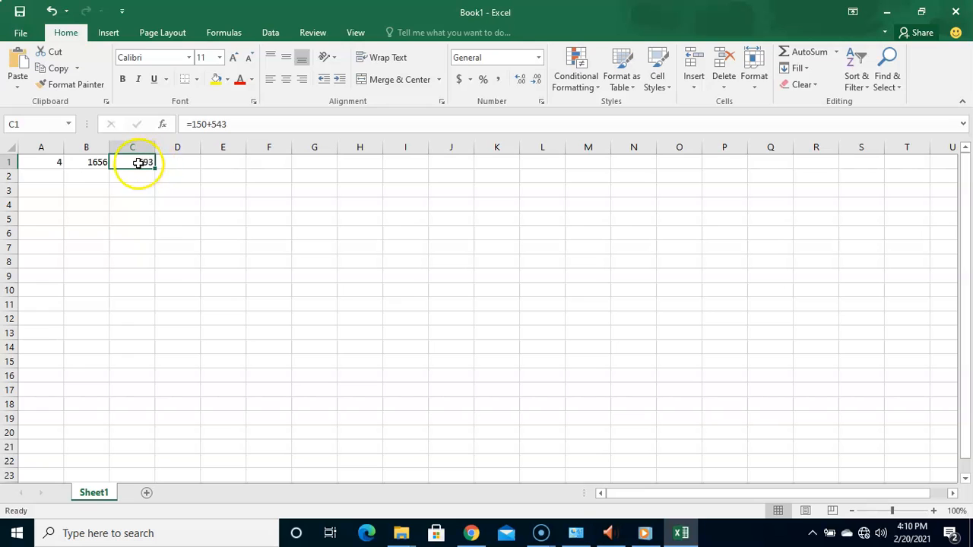
click(232, 124)
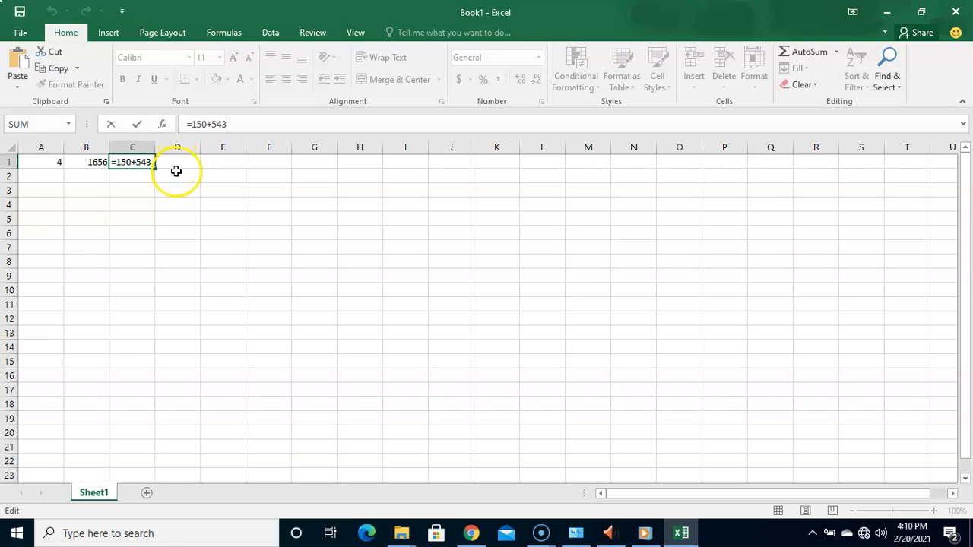
click(177, 173)
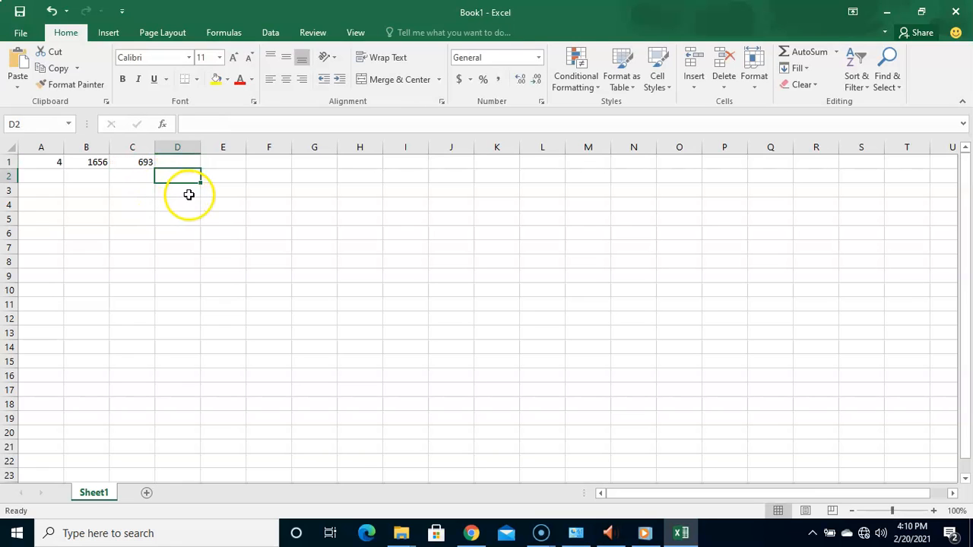
List the arithmetic operators +, -, * and / in cell E1, discarding the stray reference to F2.
click(217, 162)
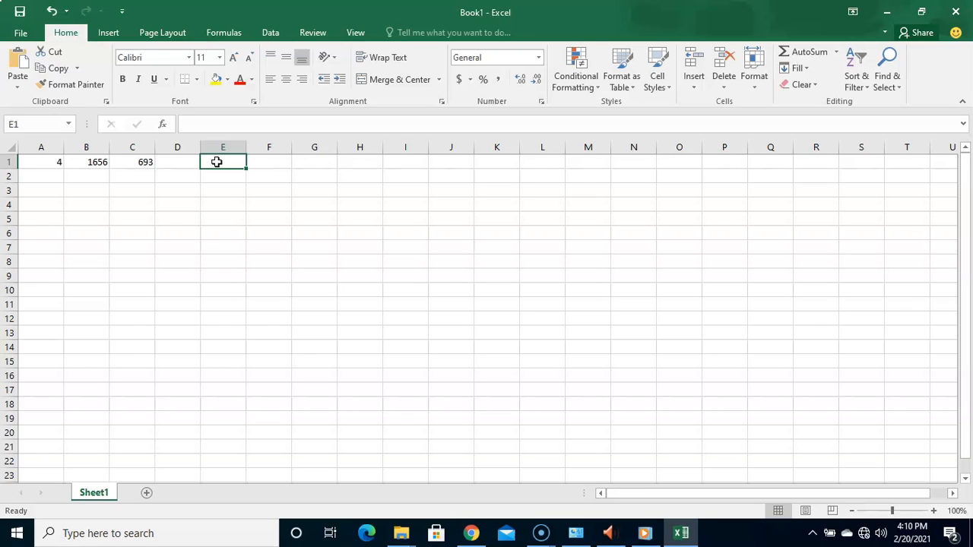
text(=)
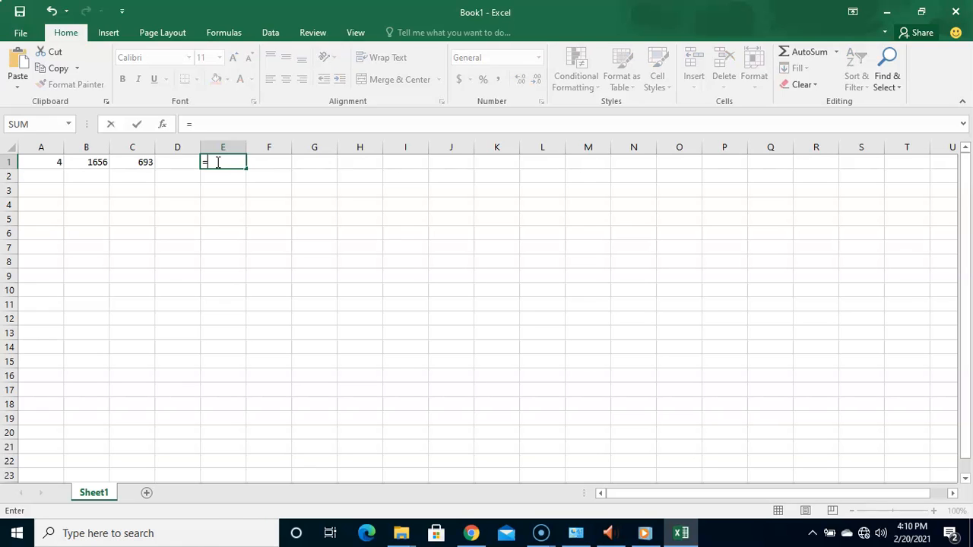
key(BackSpace)
text(+)
click(278, 175)
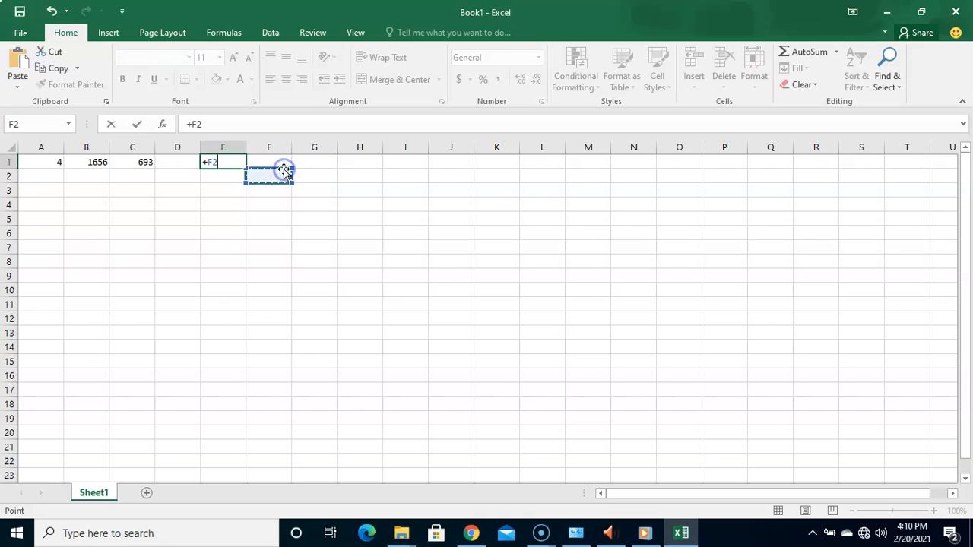
key(ctrl+z)
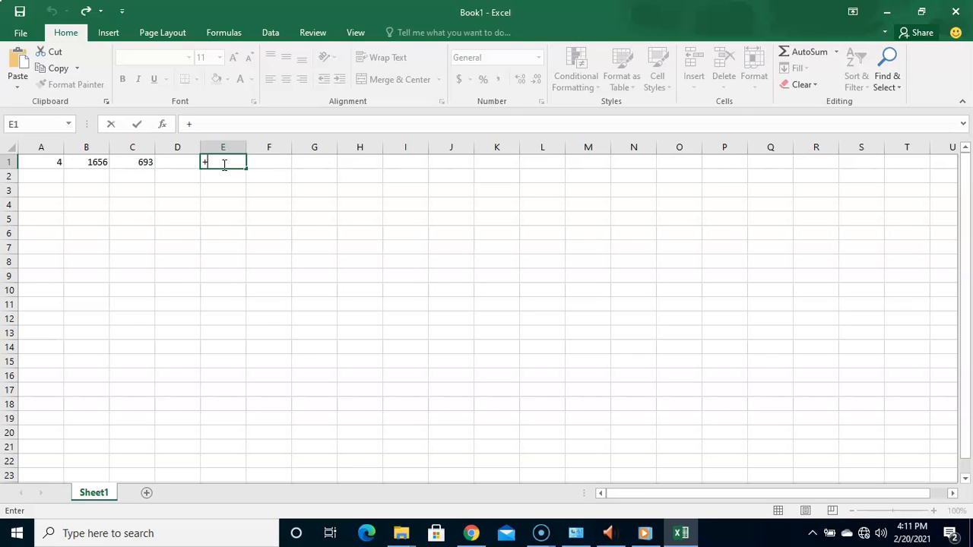
text(-)
text(*)
text(/)
Add the bracketed example (5*6)/2 after the operators in cell E1.
text((5*6)
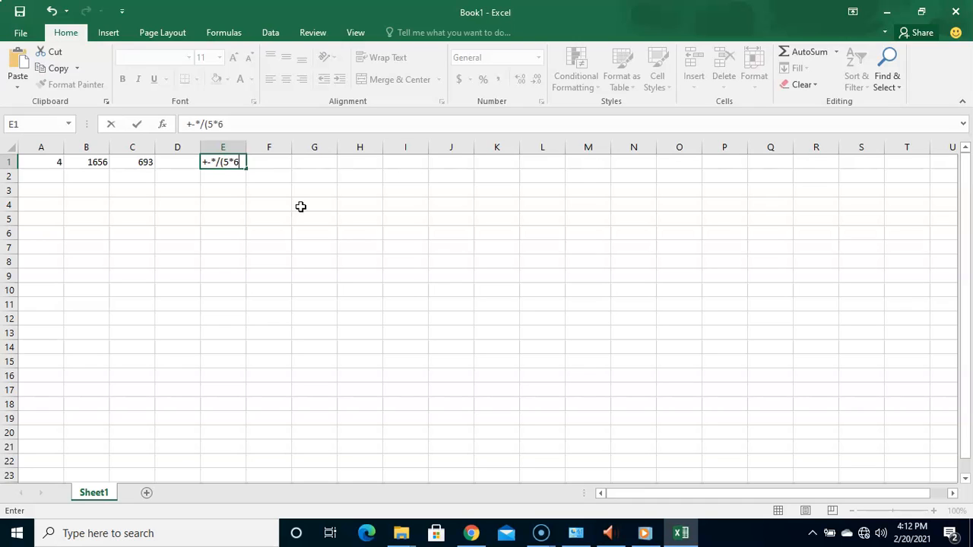
text()/2)
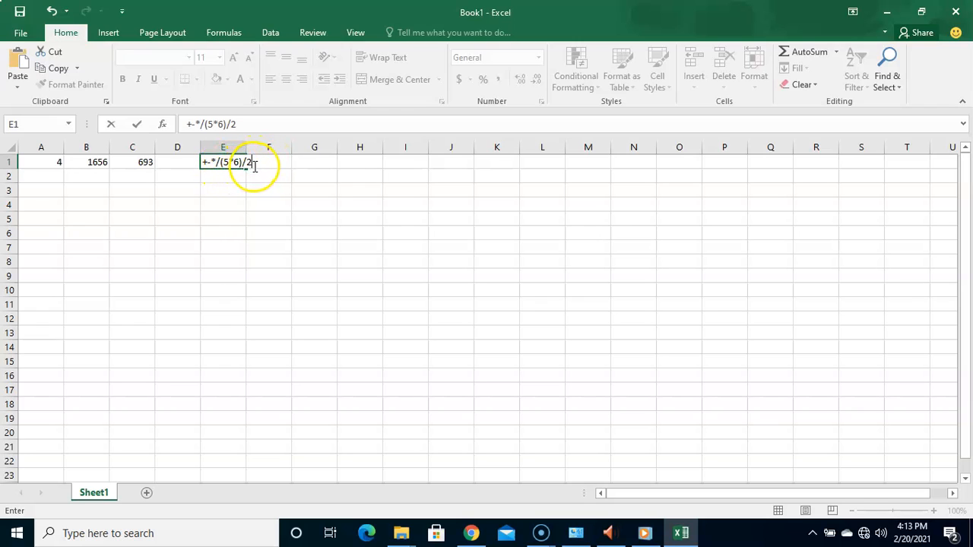
key(BackSpace)
key(BackSpace)
key(BackSpace)
key(BackSpace)
text(6)
click(229, 162)
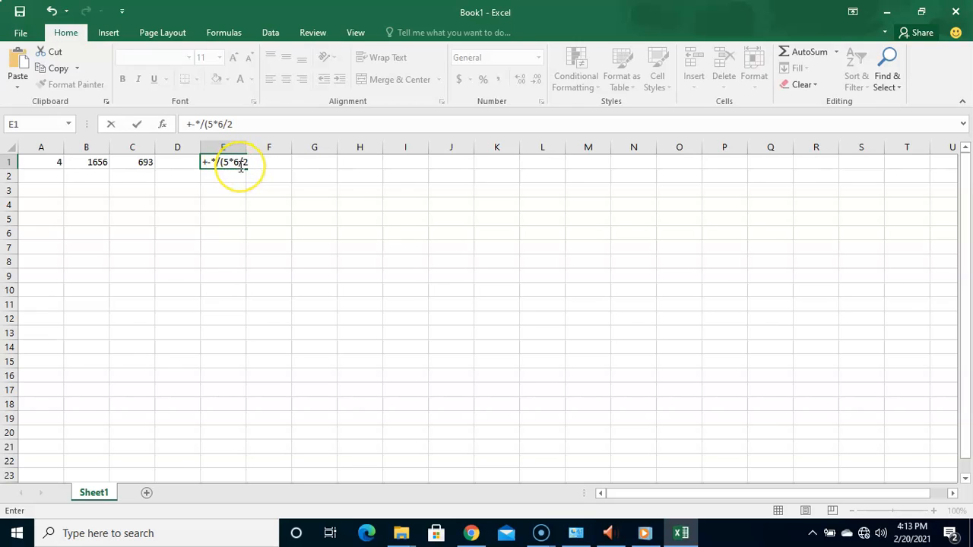
click(240, 162)
text())
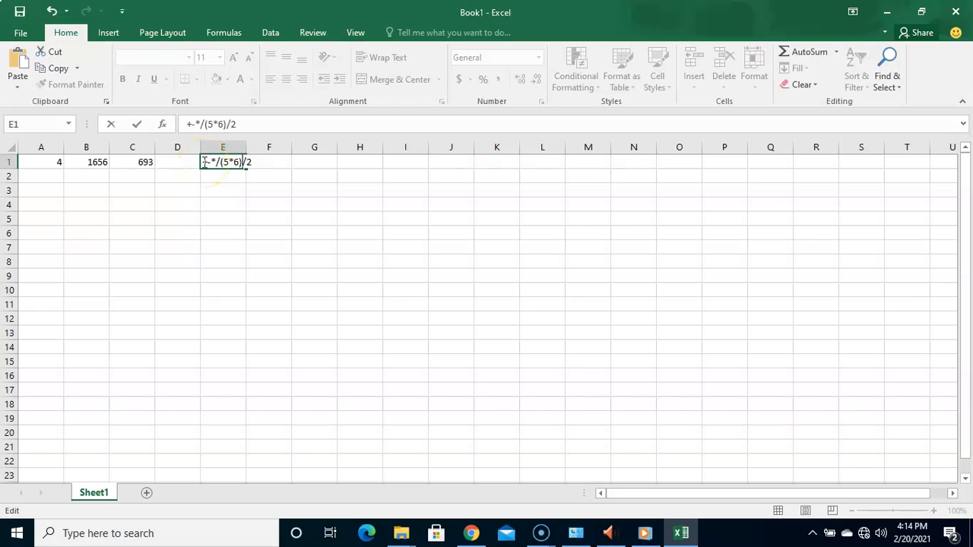
Erase the operators and the bracketed example from cell E1, leaving it empty.
click(218, 166)
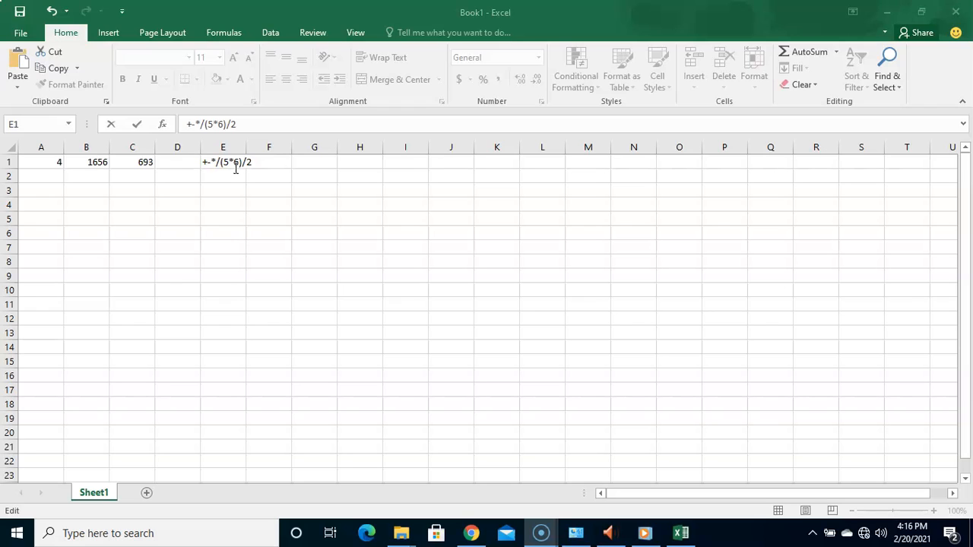
click(218, 186)
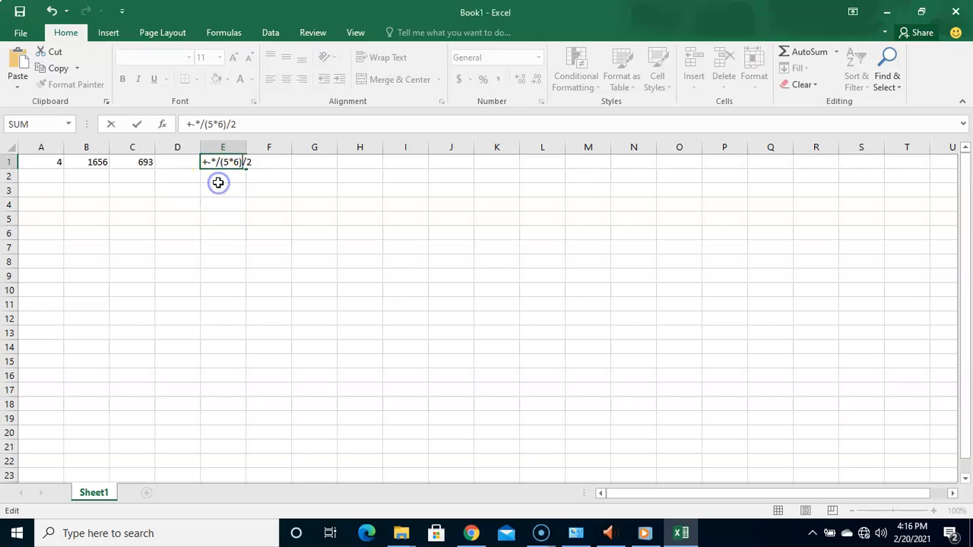
click(242, 162)
key(BackSpace)
key(BackSpace)
key(BackSpace)
key(BackSpace)
key(BackSpace)
key(BackSpace)
key(BackSpace)
key(BackSpace)
key(BackSpace)
key(BackSpace)
key(BackSpace)
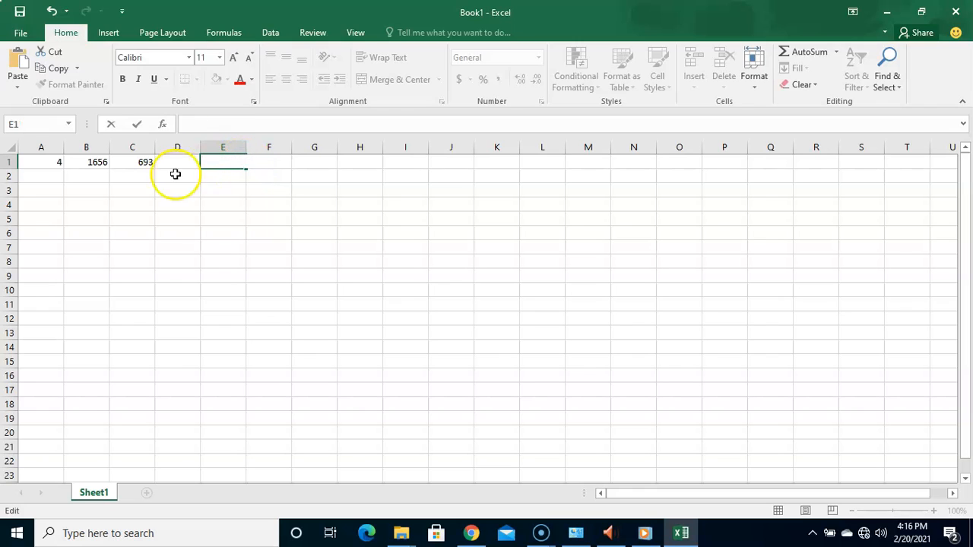
click(126, 194)
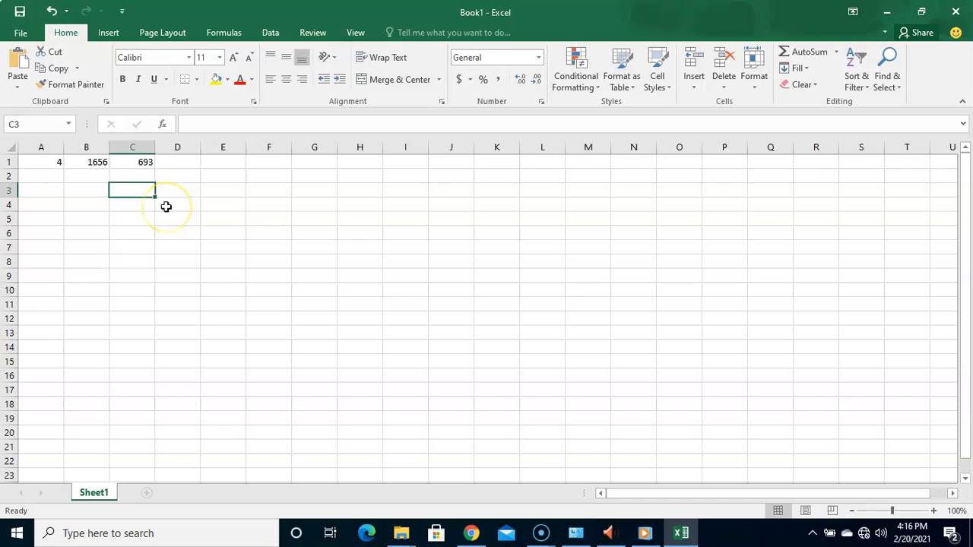
Review the formula stored in cell C1 and select the empty cell D1.
click(137, 160)
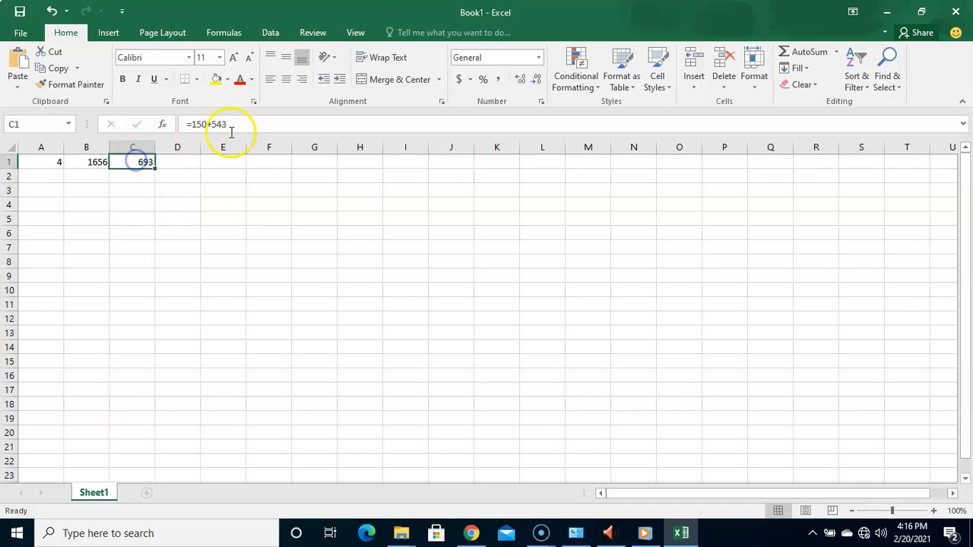
click(188, 162)
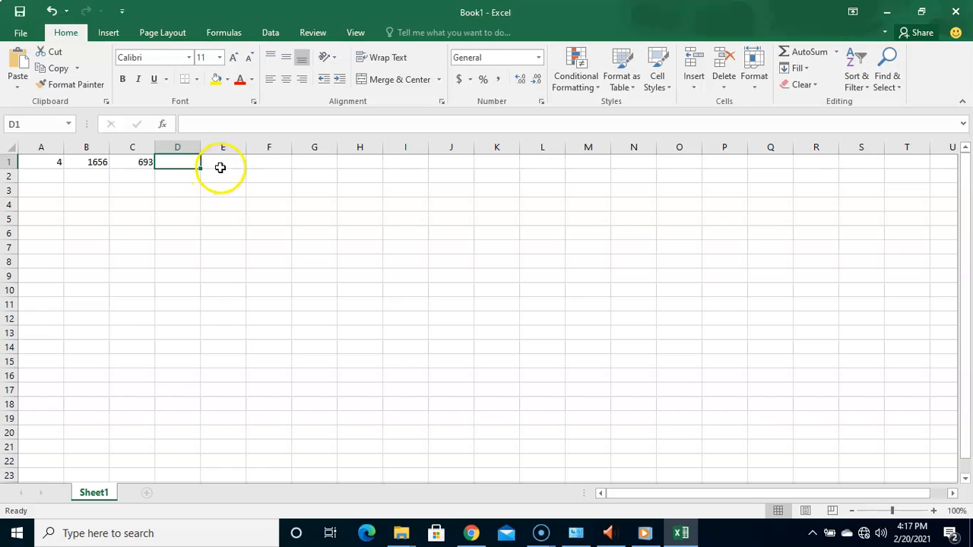
Enter the formula =(56*7)/89 in cell E1 and reselect the cell to show its formula.
click(220, 168)
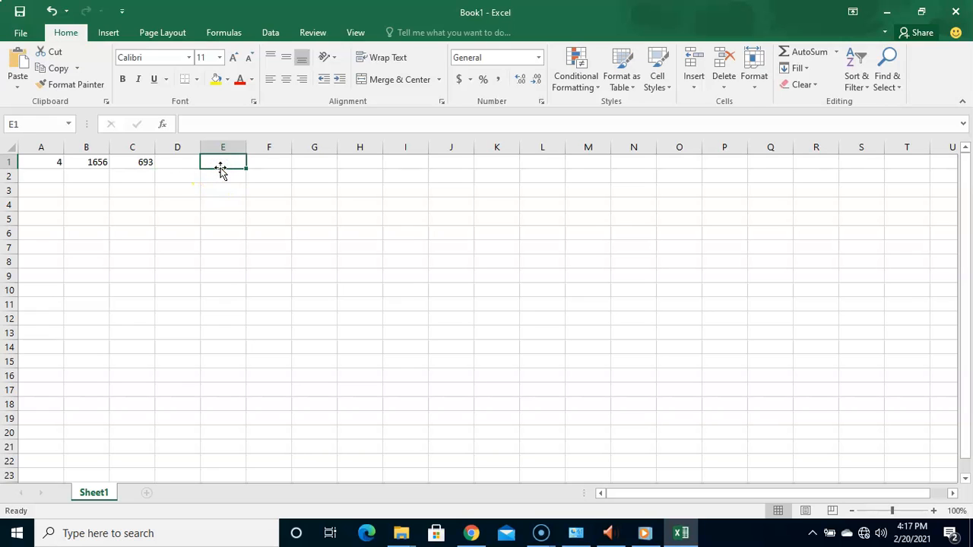
text(=)
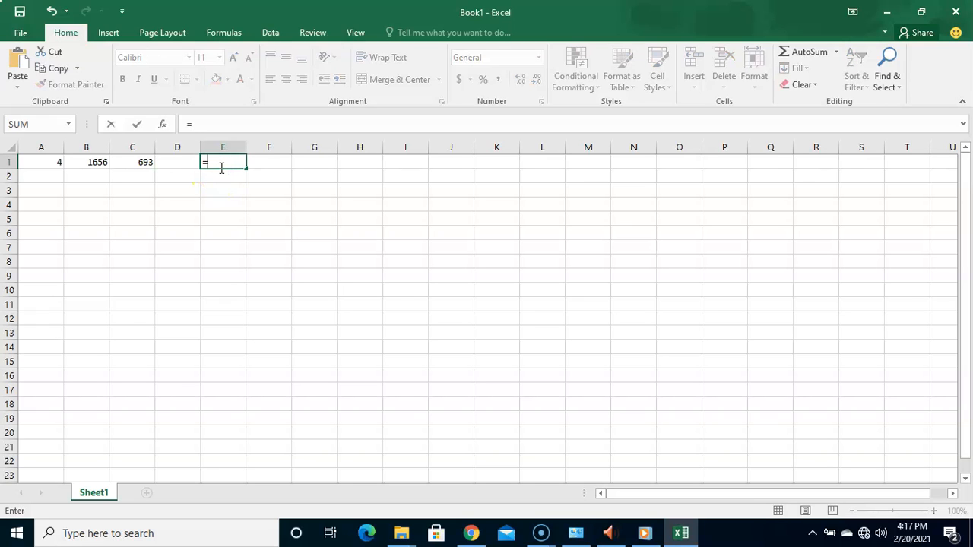
text(56)
key(BackSpace)
key(BackSpace)
text((56*7)/89)
key(Return)
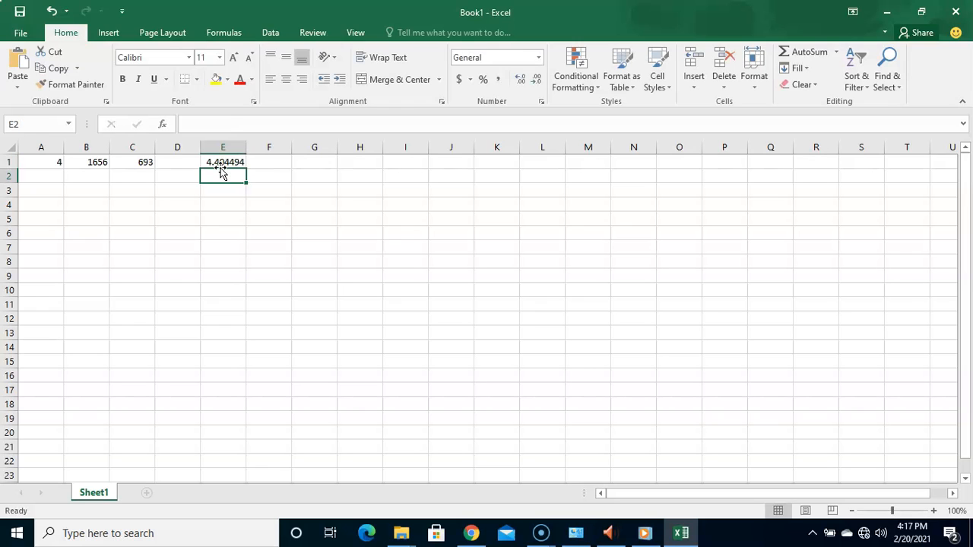
click(239, 162)
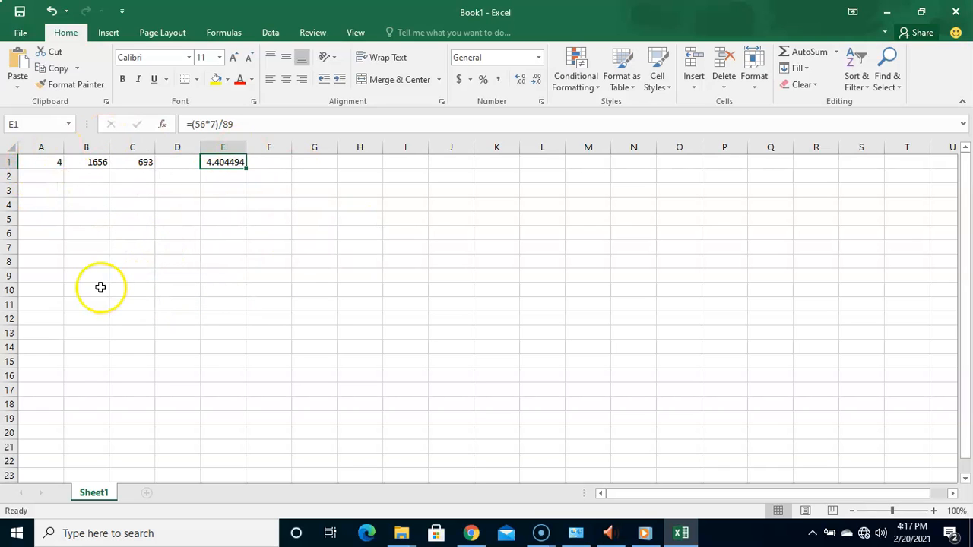
Examine the formulas stored in cells A1, B1 and C1 and compare them with their displayed results.
click(91, 161)
click(53, 162)
click(90, 167)
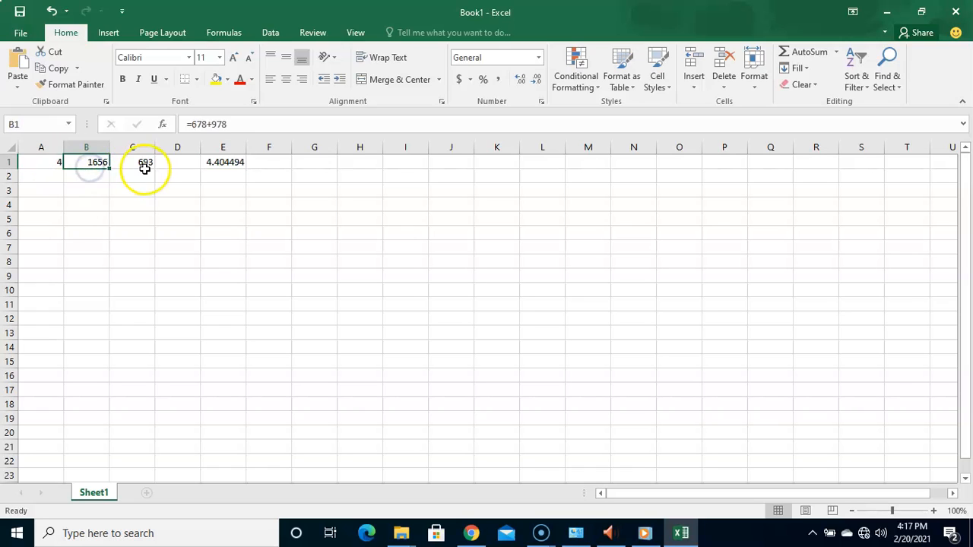
click(141, 173)
click(137, 162)
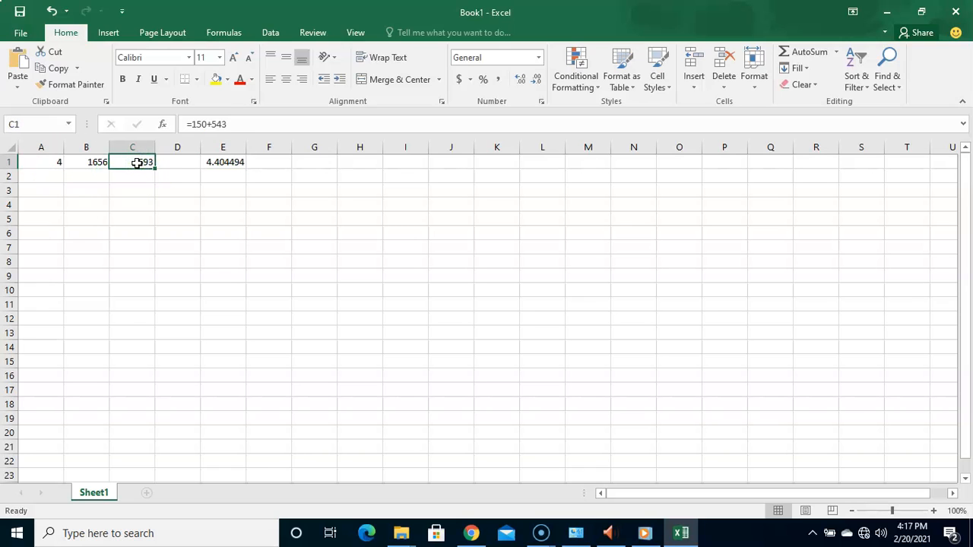
click(58, 163)
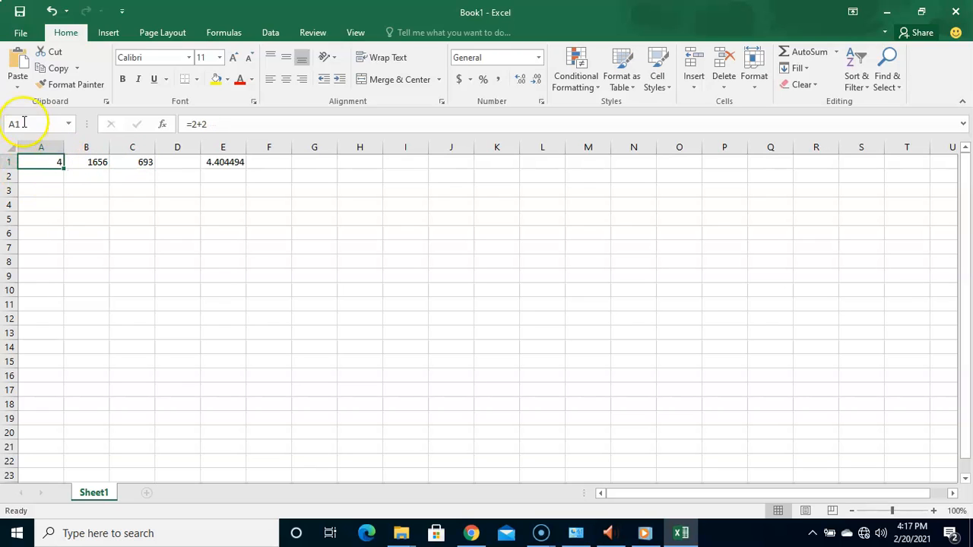
click(94, 164)
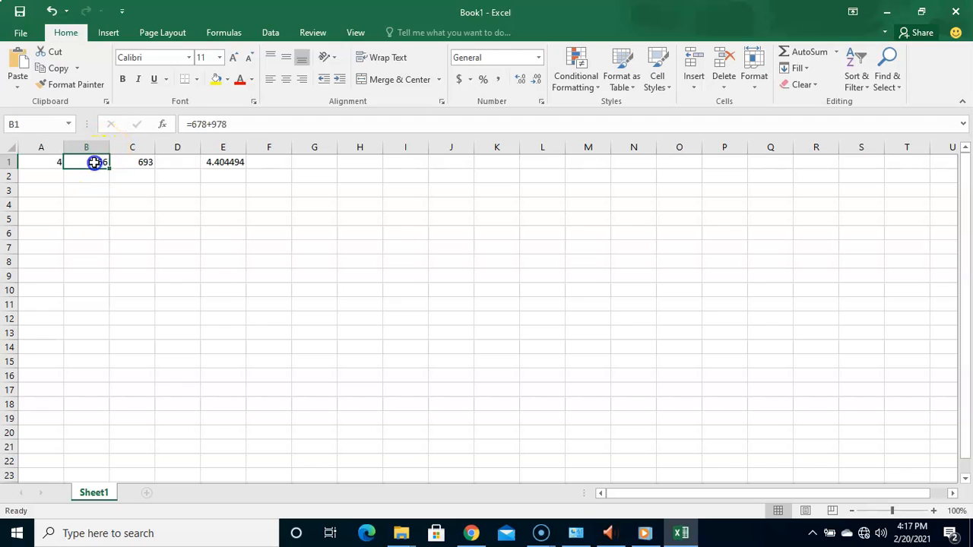
click(143, 166)
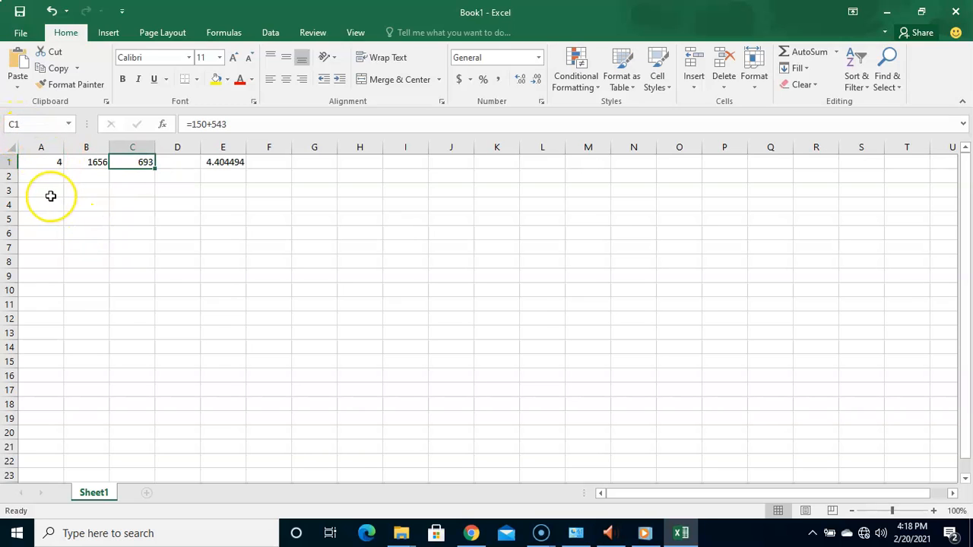
Enter the formula =4+1656 in cell B3 and reselect the cell.
click(75, 194)
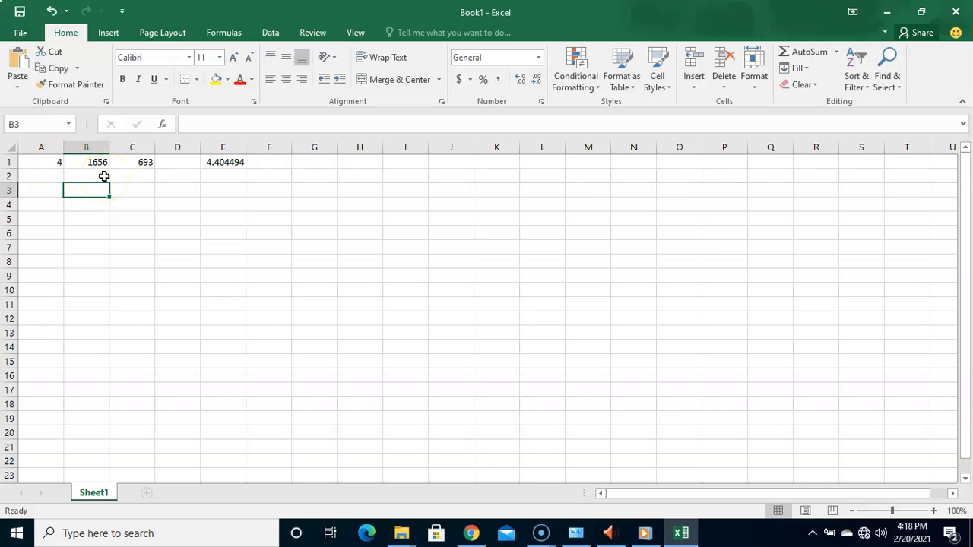
text(=4)
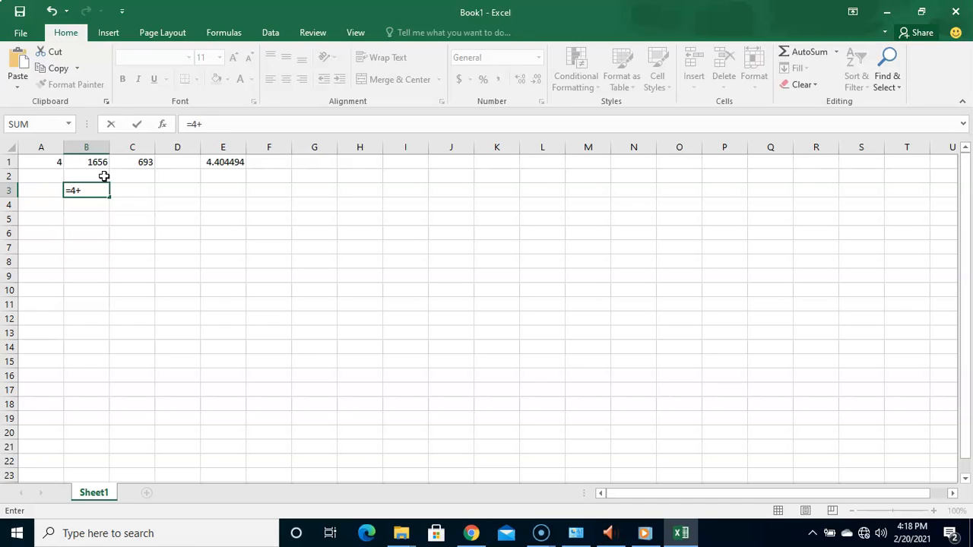
text(+1656)
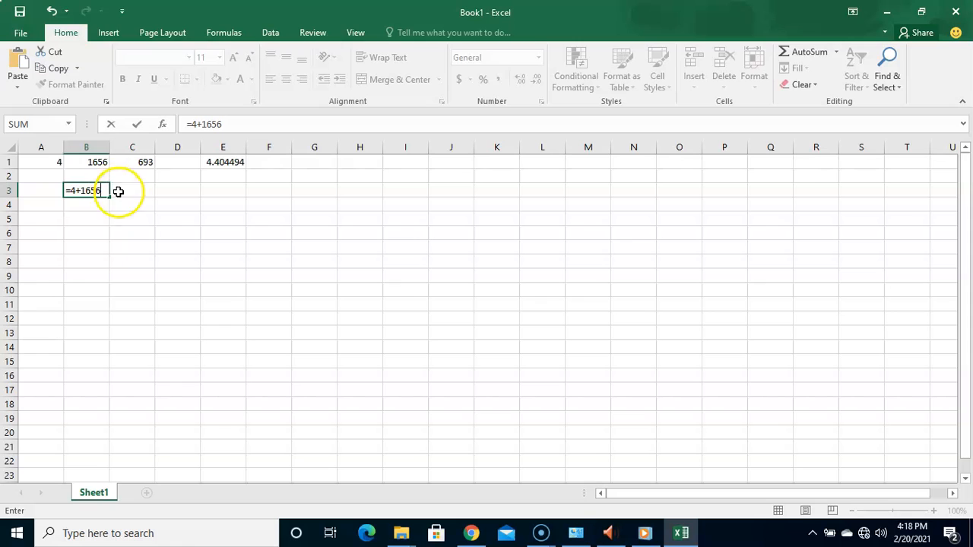
key(Return)
click(97, 190)
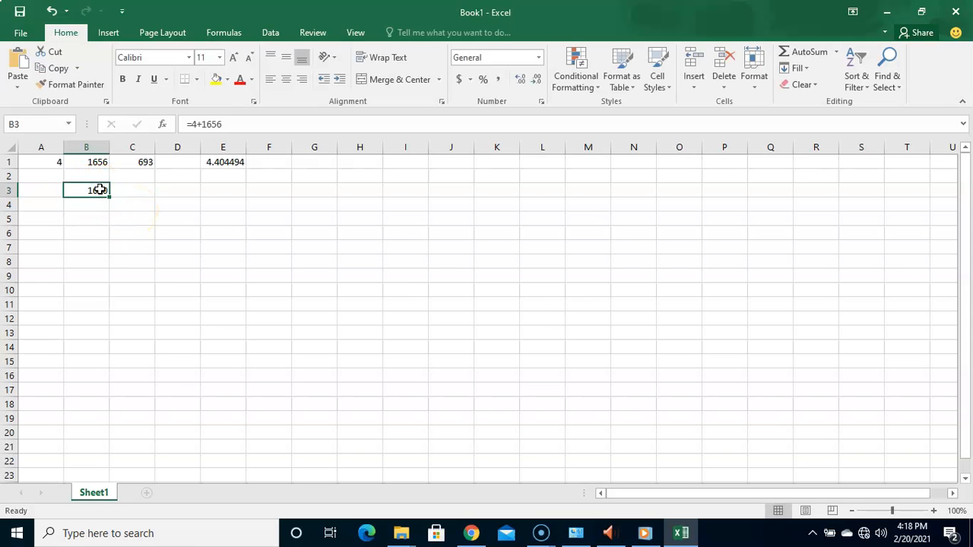
Replace the typed numbers in cell B3's formula with cell references so it reads =A1+B1, and reselect the cell.
double_click(99, 189)
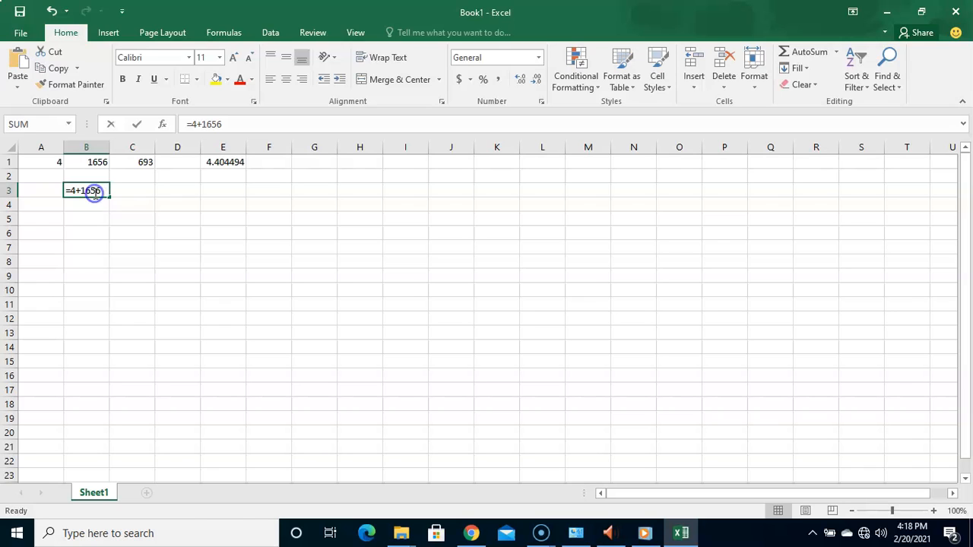
click(106, 191)
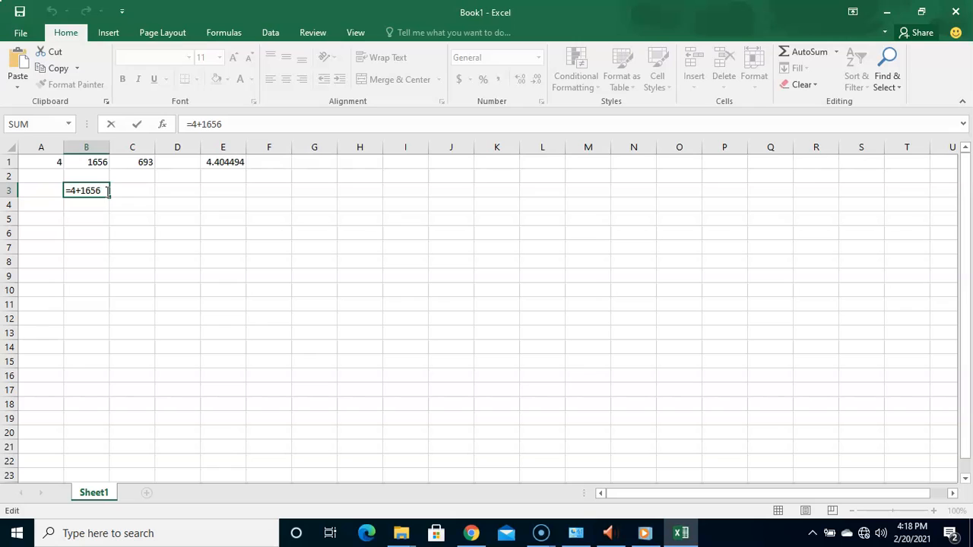
key(BackSpace)
key(BackSpace)
key(BackSpace)
text(A1+)
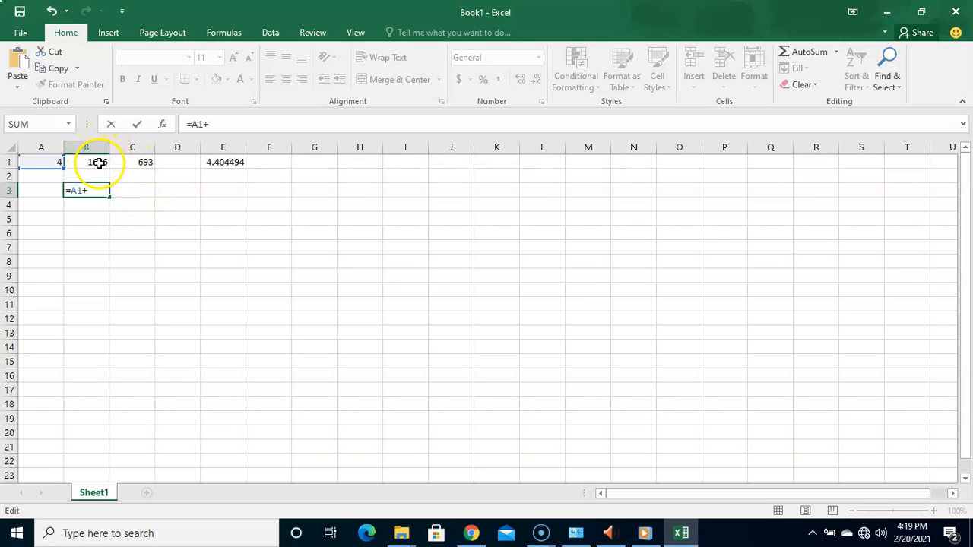
text(B1)
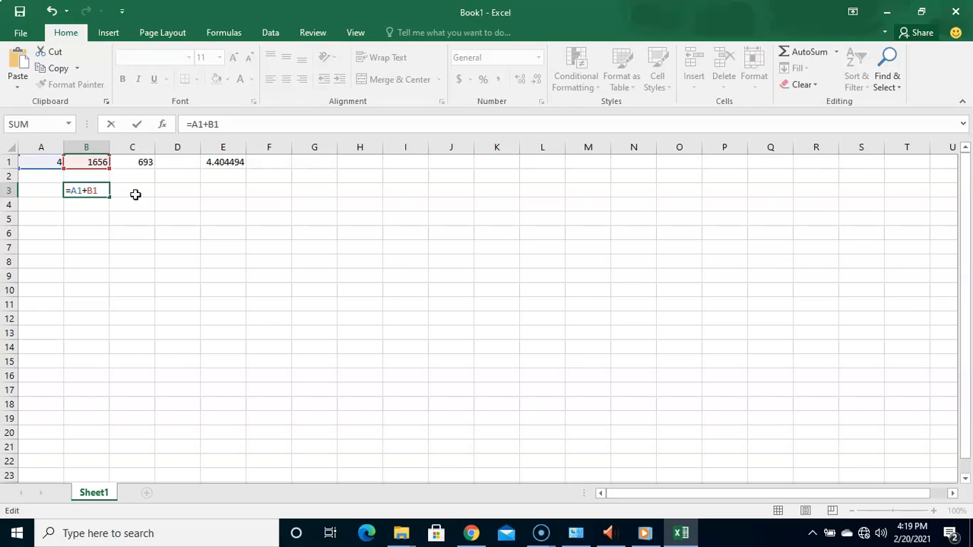
key(Return)
click(89, 191)
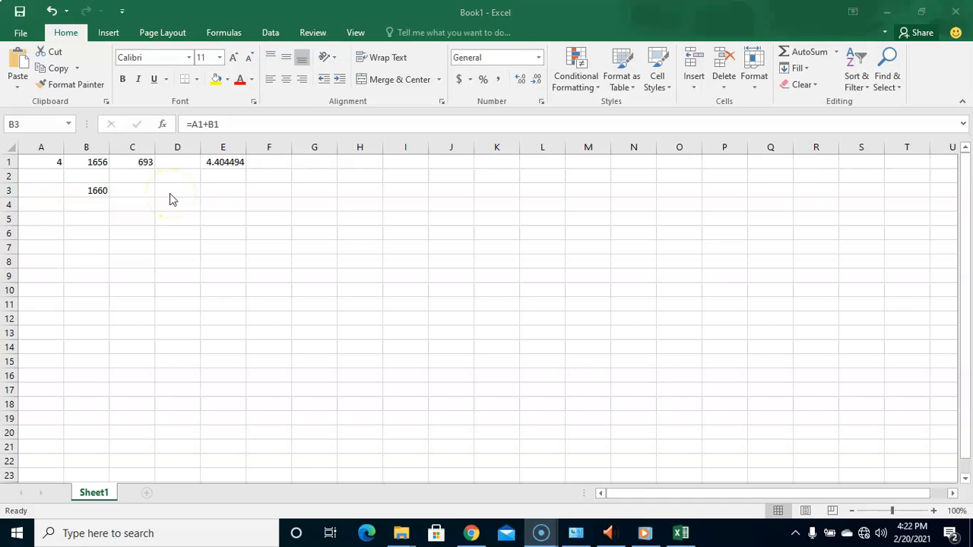
Check the formula stored in cell B3 and begin a new formula in cell D3 with an equals sign.
click(172, 195)
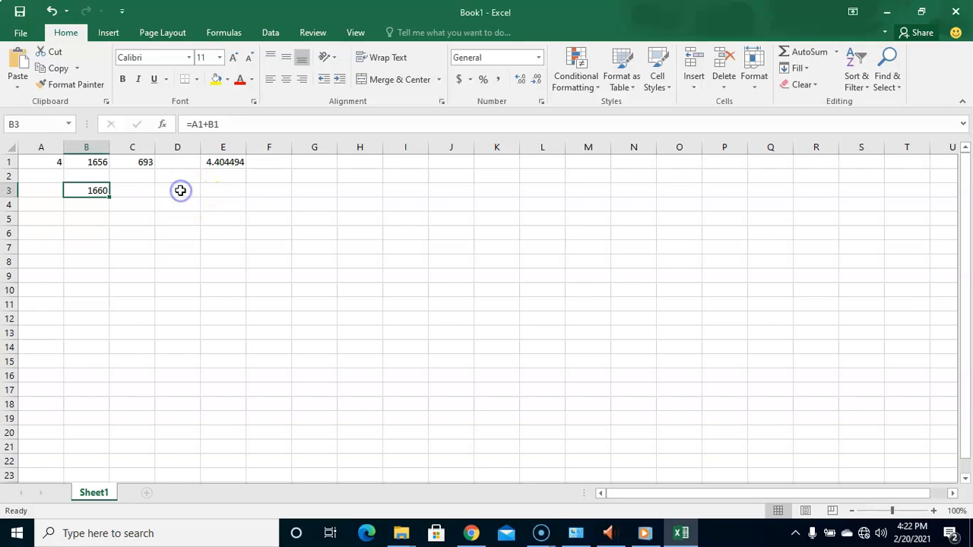
click(180, 191)
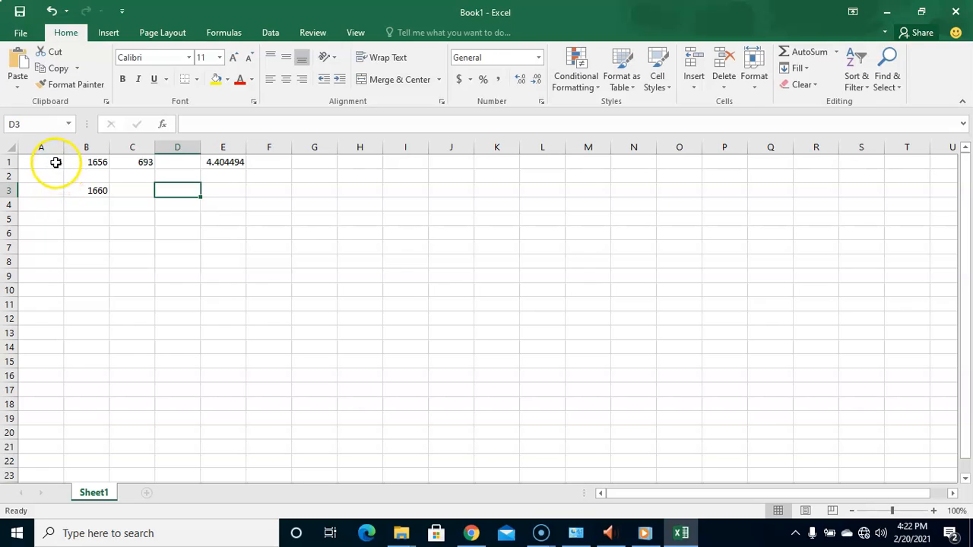
click(103, 192)
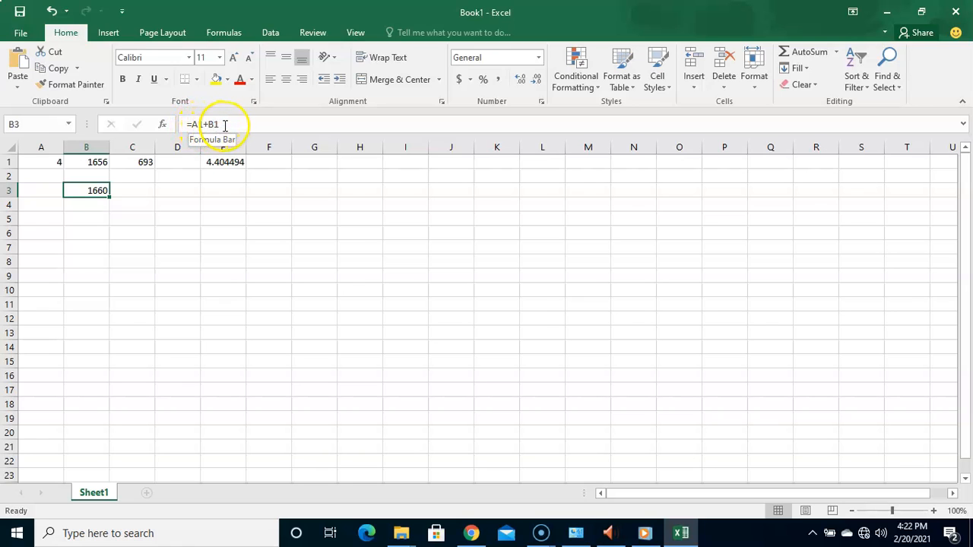
click(171, 191)
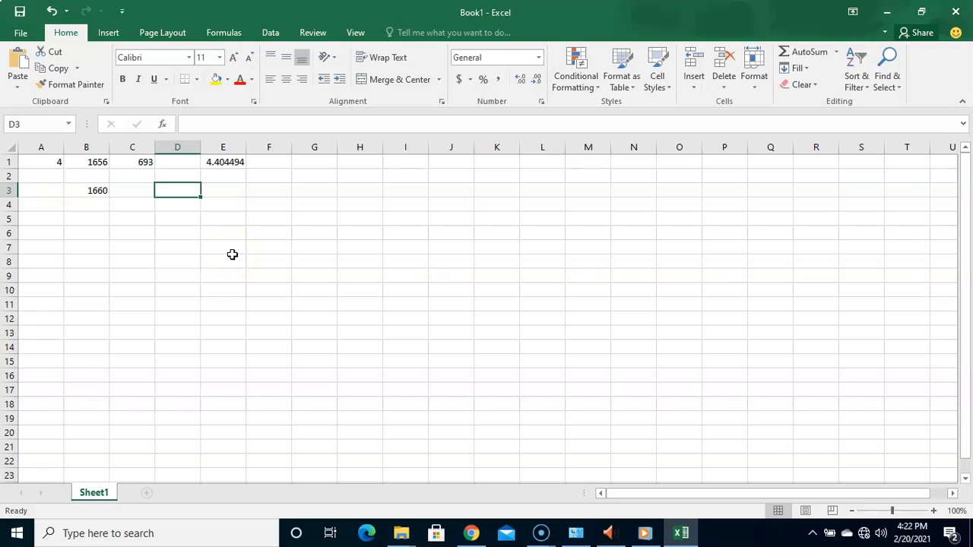
text(=)
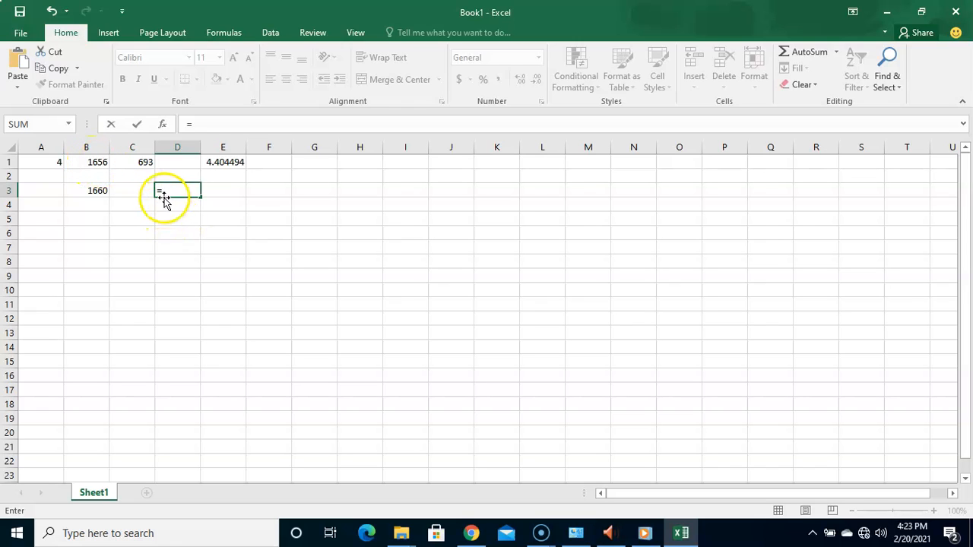
click(95, 164)
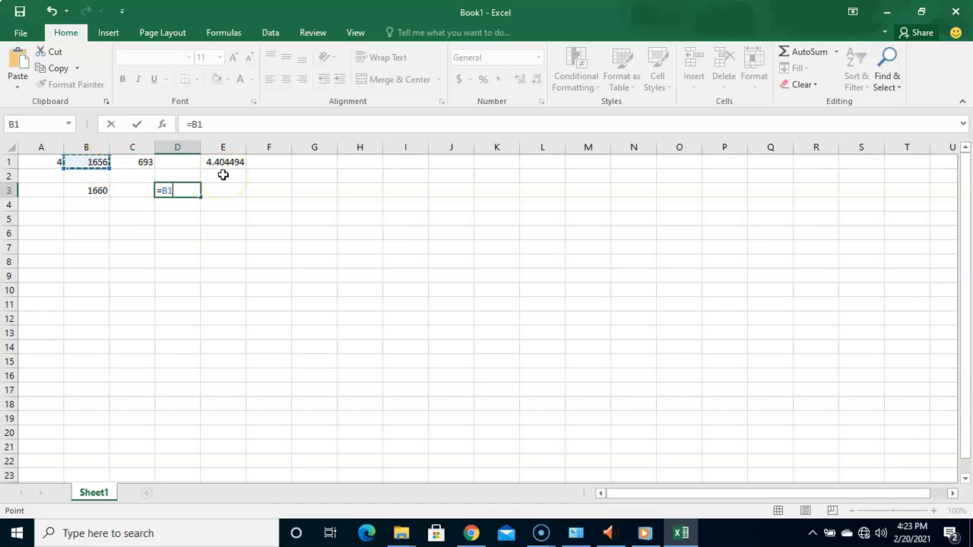
text(*)
click(143, 163)
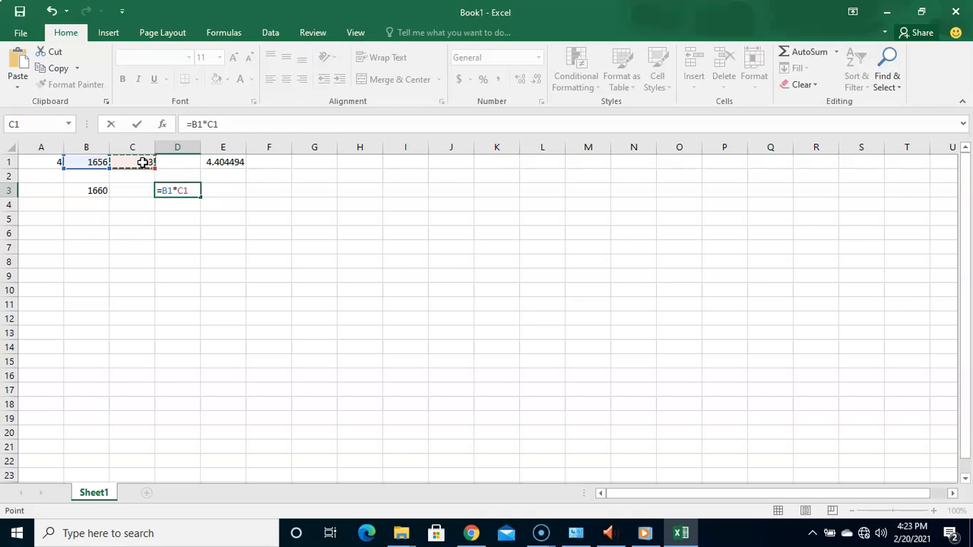
click(164, 191)
text(()
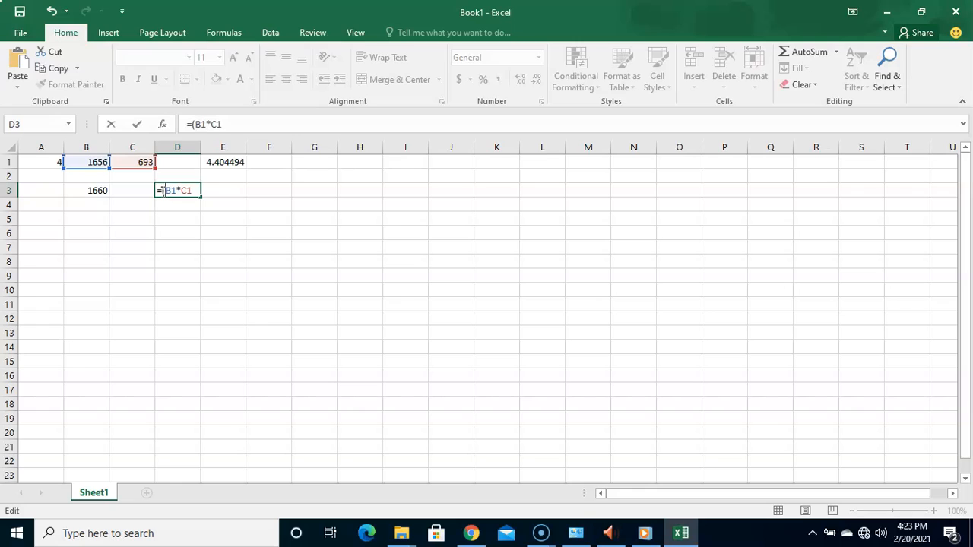
click(192, 189)
text())
key(BackSpace)
key(BackSpace)
key(BackSpace)
key(BackSpace)
key(BackSpace)
key(BackSpace)
key(BackSpace)
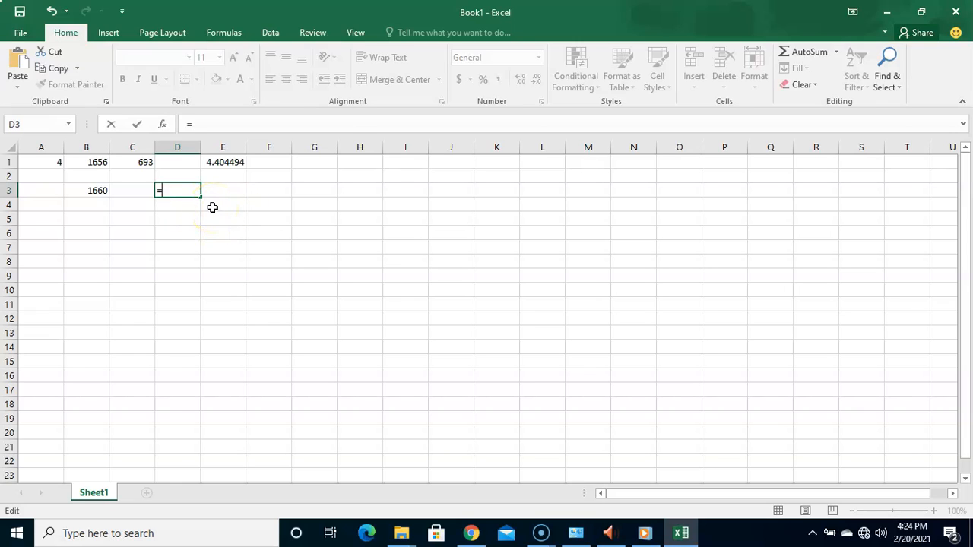
Complete the formula in cell D3 as =(B1*C1)/A1, picking the referenced cells directly in the worksheet.
text(()
text(C)
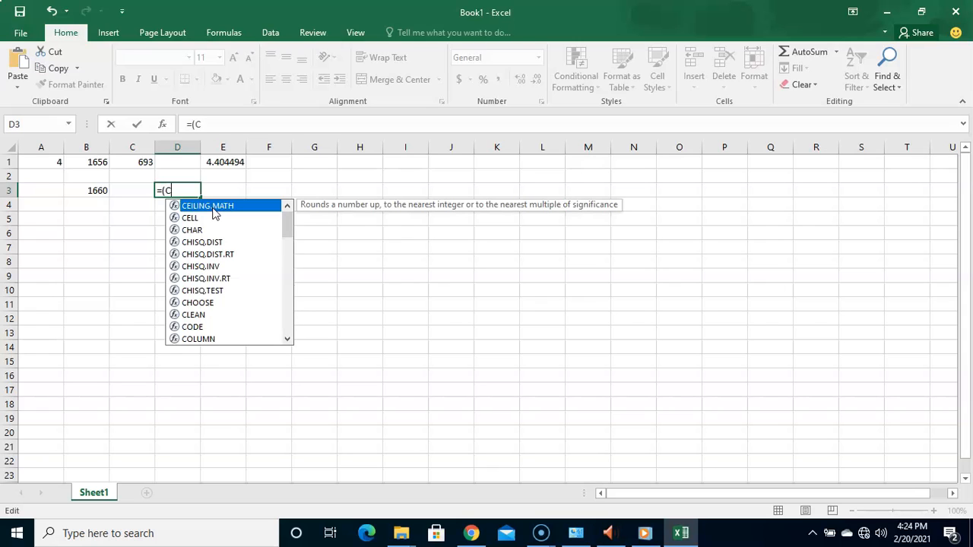
key(BackSpace)
text(B1)
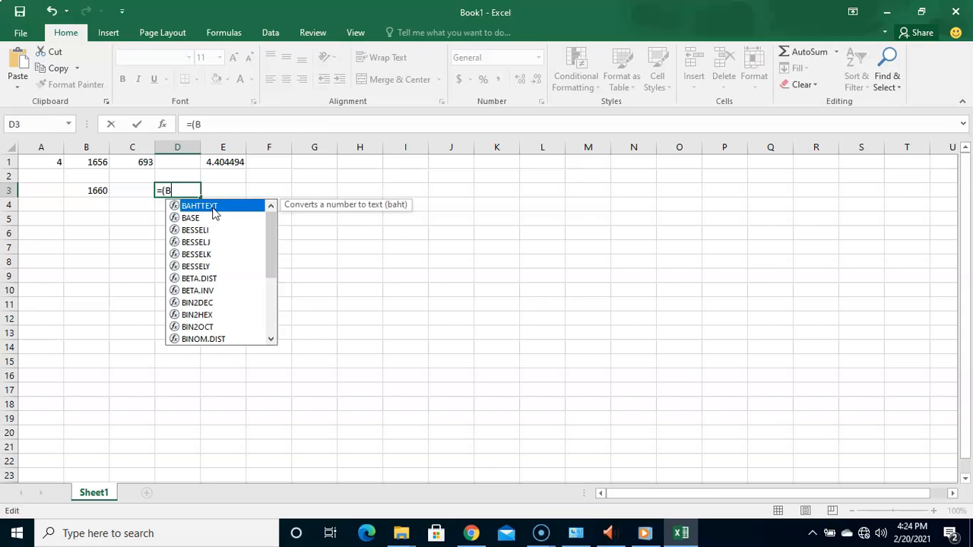
key(BackSpace)
key(BackSpace)
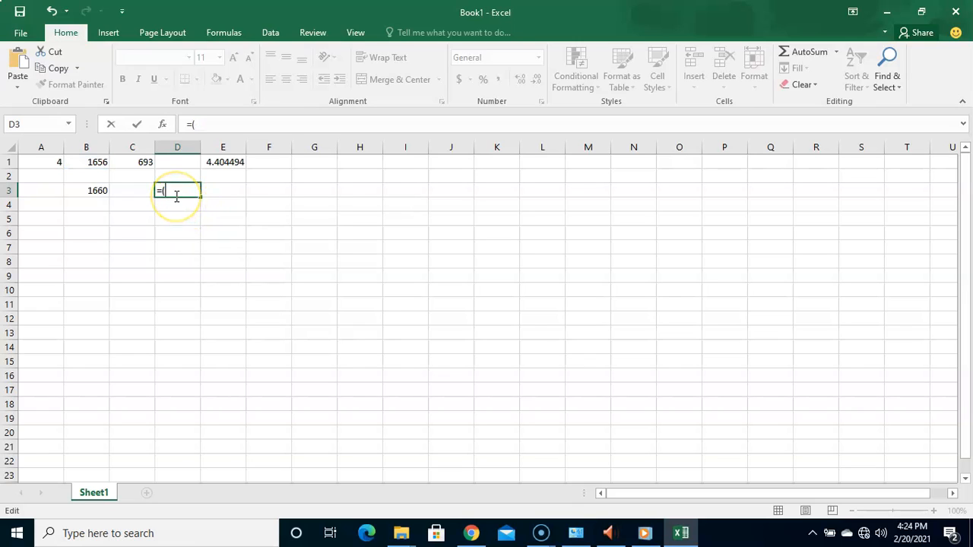
click(99, 169)
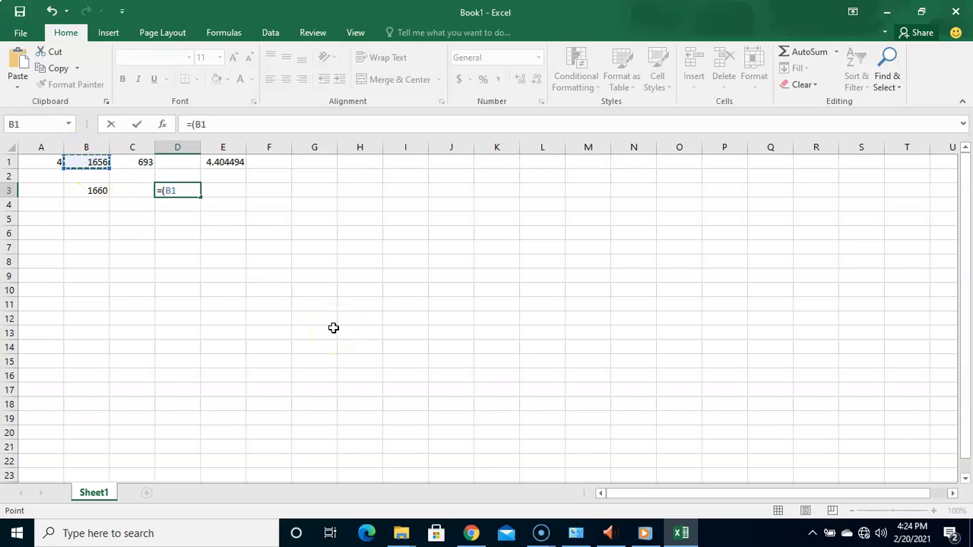
text(*)
click(135, 162)
text())
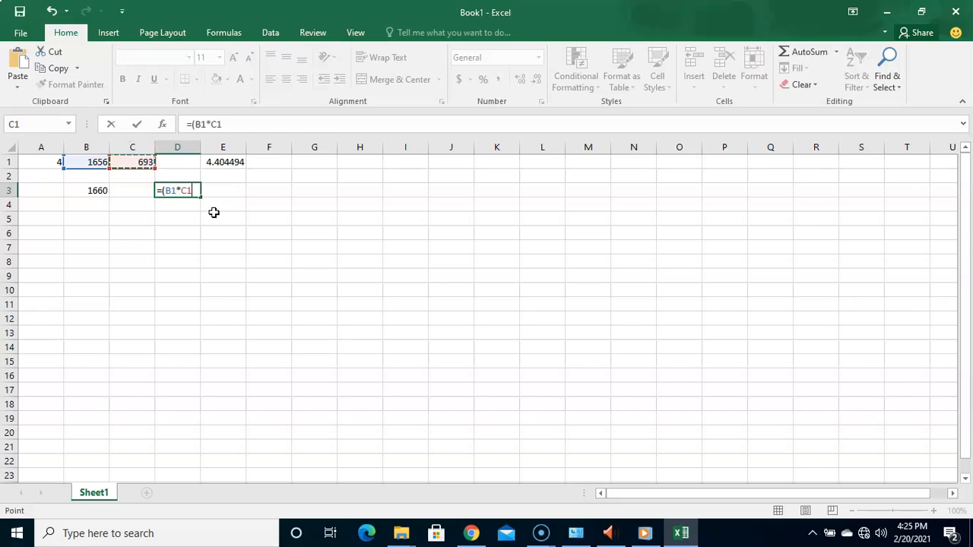
text(/)
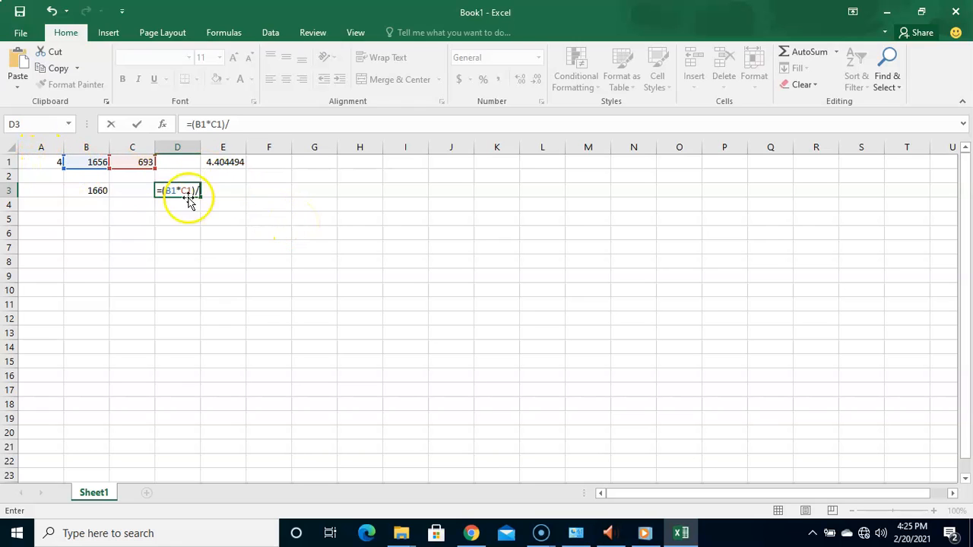
click(46, 162)
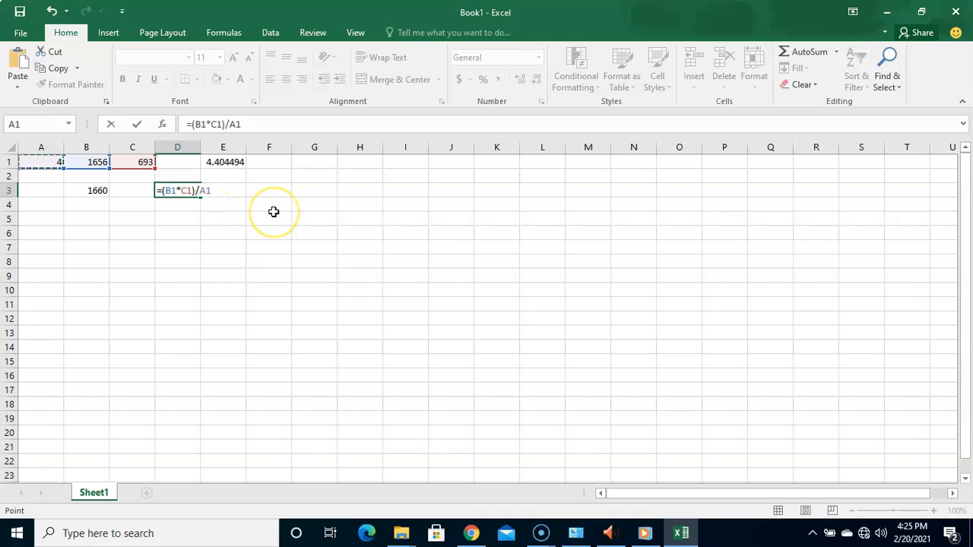
key(Return)
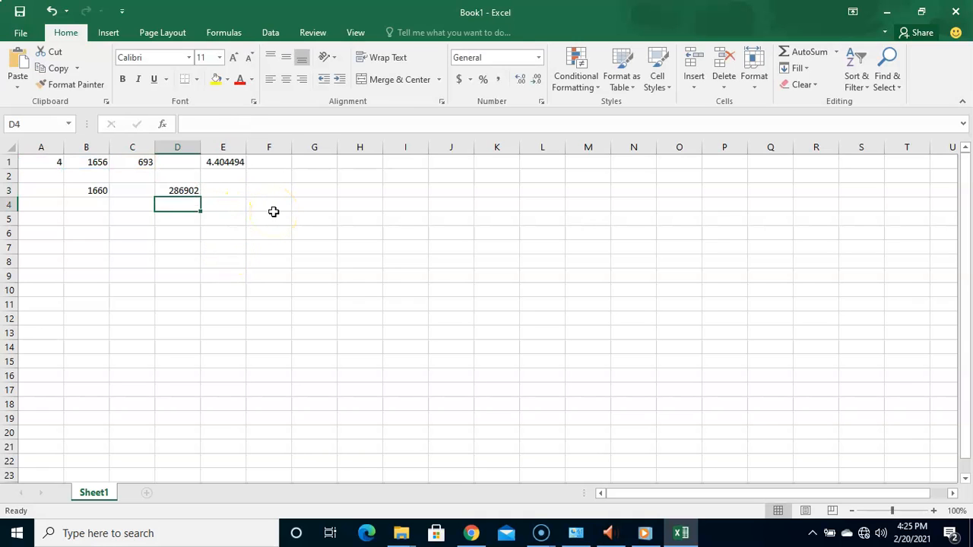
Examine the contents stored behind cells D3, C1, B1, A1, E1 and B3 in the formula bar.
click(188, 191)
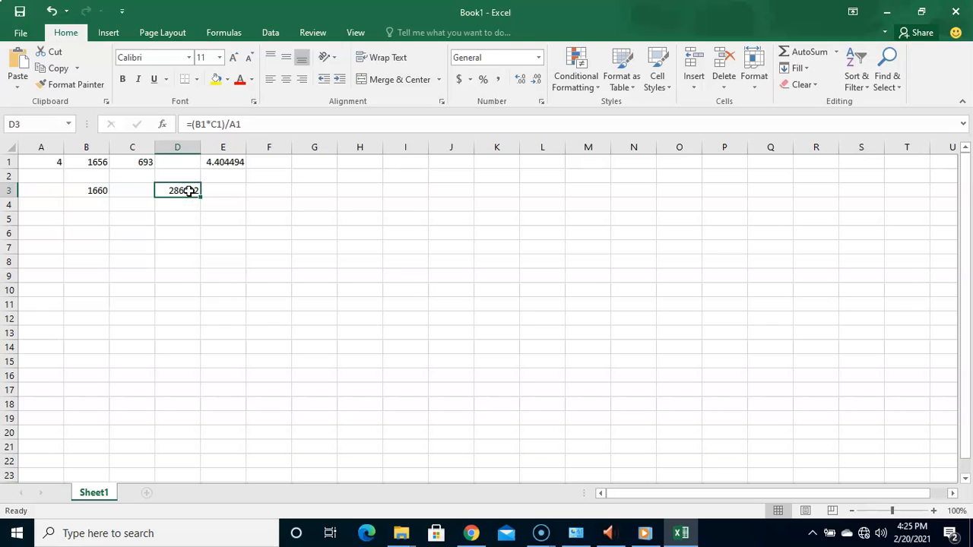
click(189, 191)
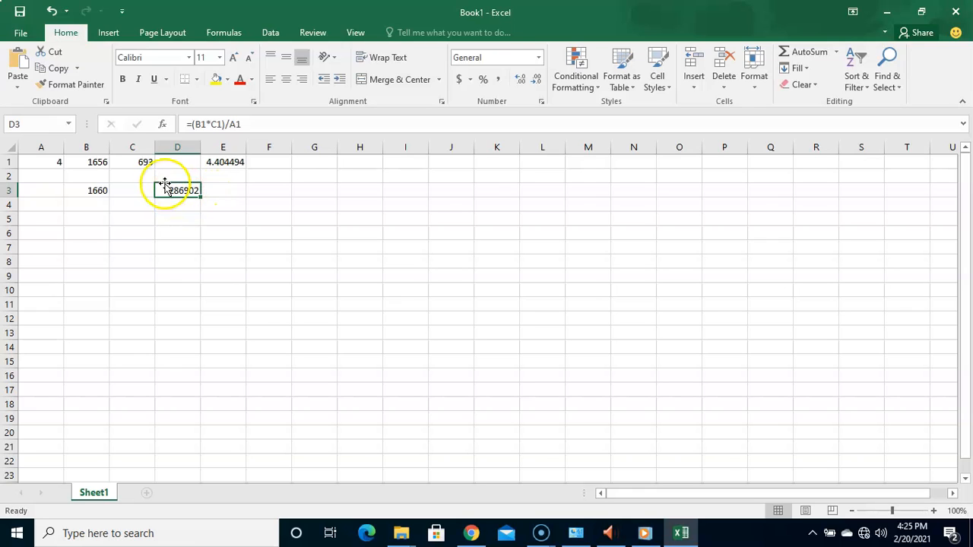
click(144, 163)
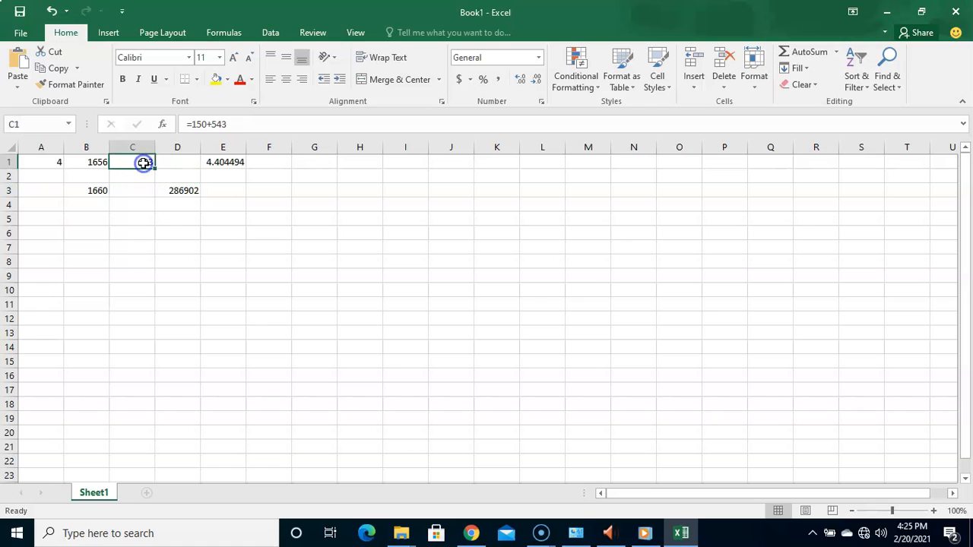
click(89, 162)
click(64, 164)
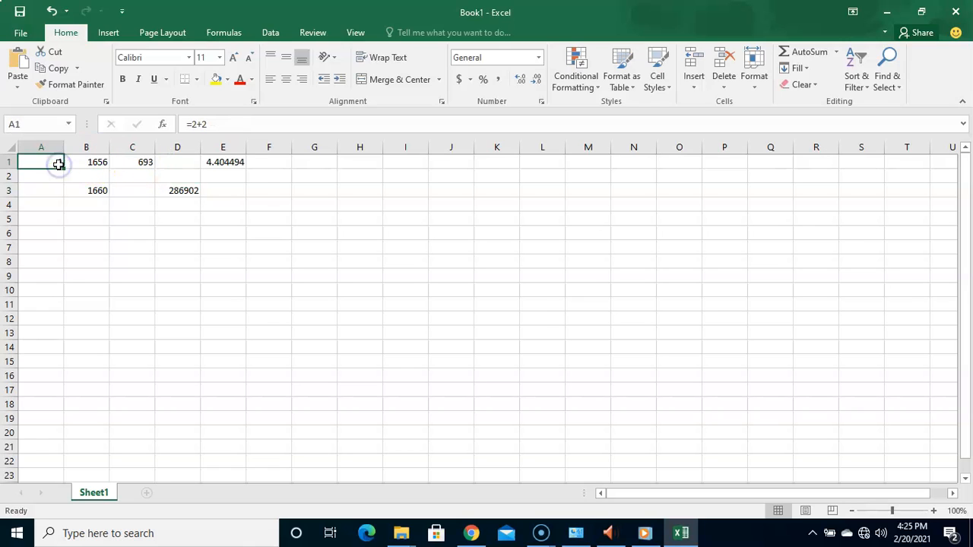
click(229, 161)
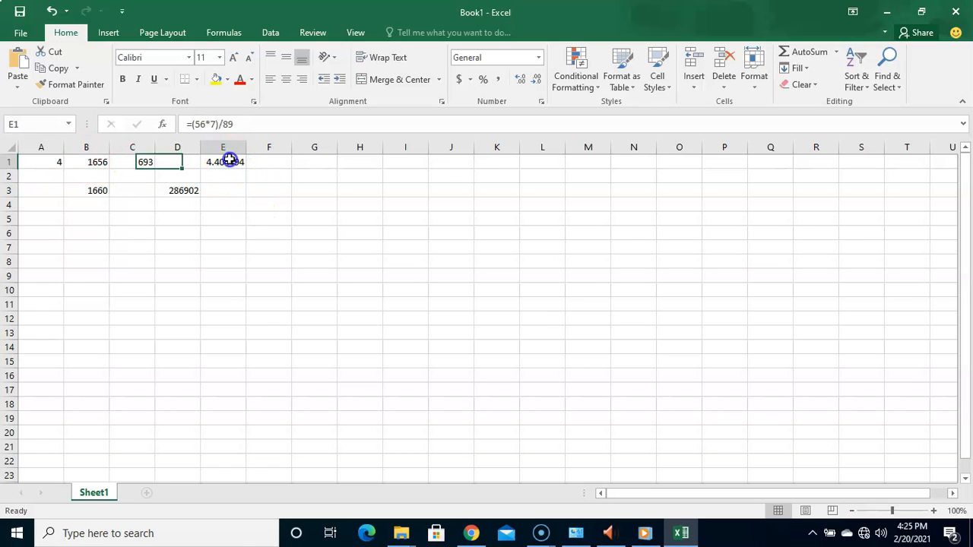
click(96, 190)
Enter the plain number 50 in cell G1 and reselect the cell to view its content.
click(306, 162)
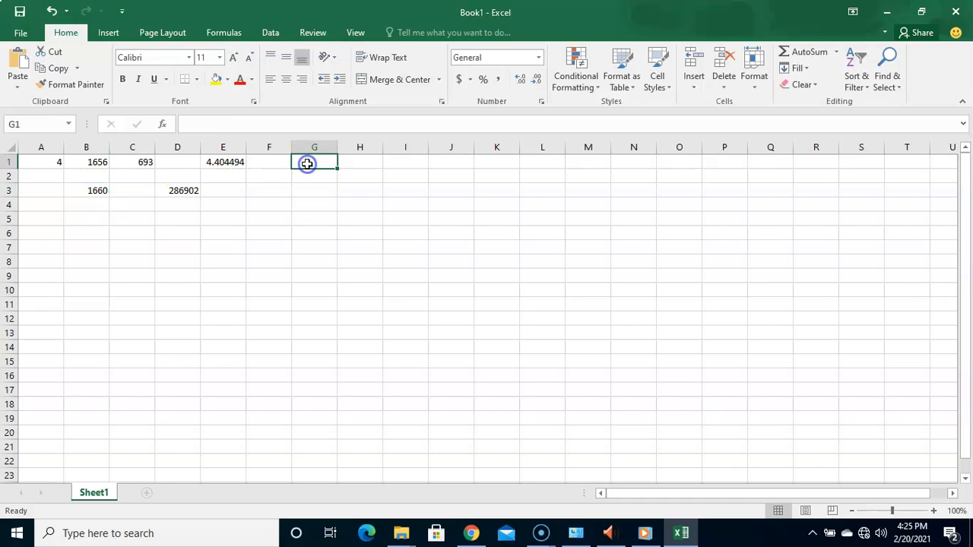
text(50)
click(333, 205)
click(318, 166)
Compare the formulas behind cells D3, E1, C1 and B1 with the plain number in cell G1.
click(187, 191)
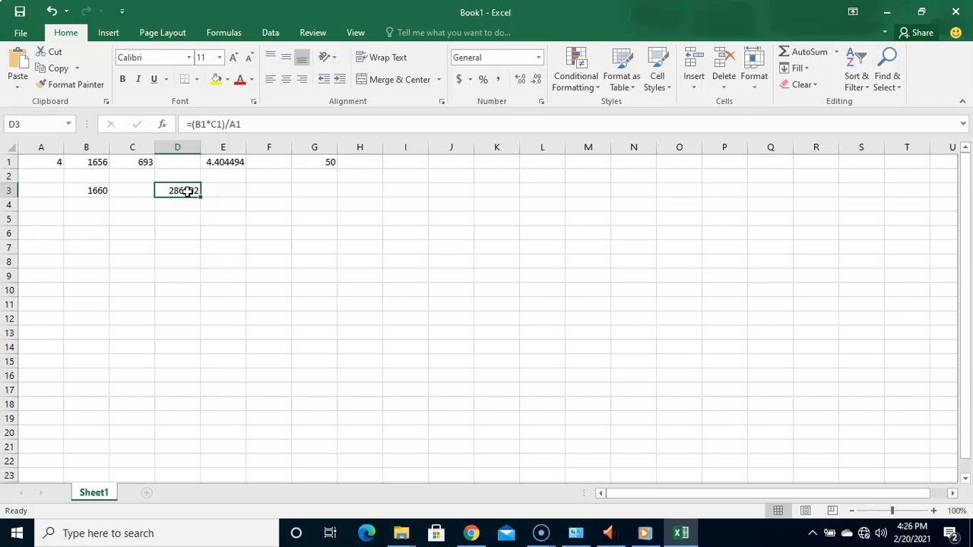
click(221, 162)
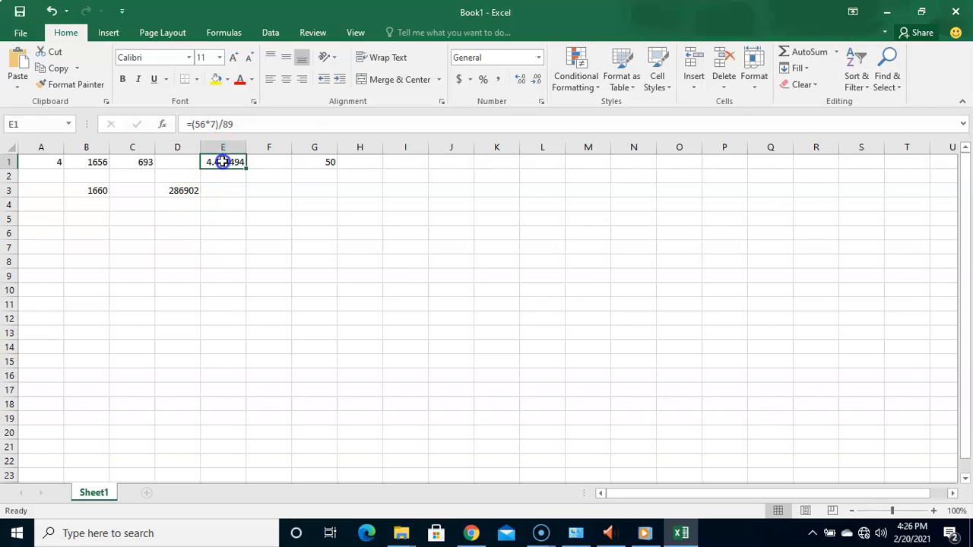
click(138, 167)
click(99, 163)
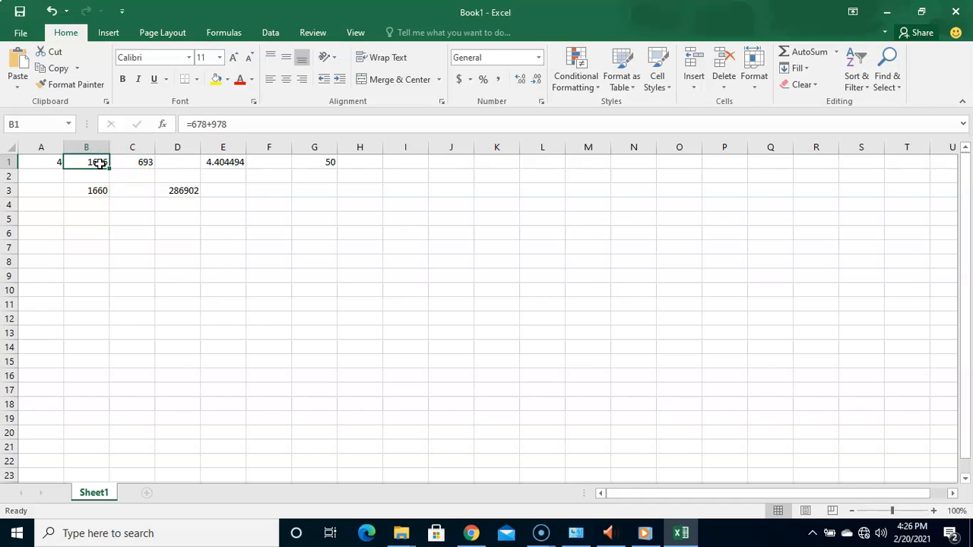
click(174, 192)
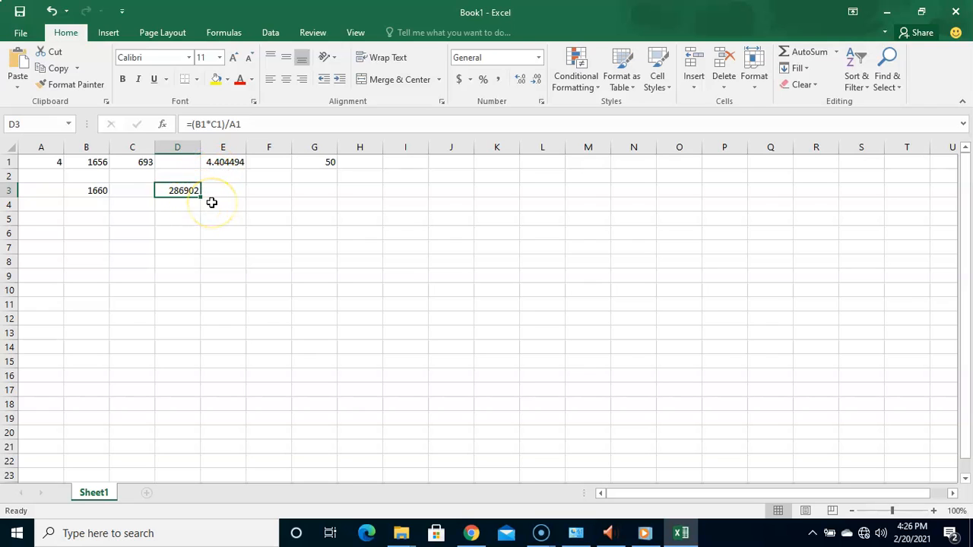
click(317, 162)
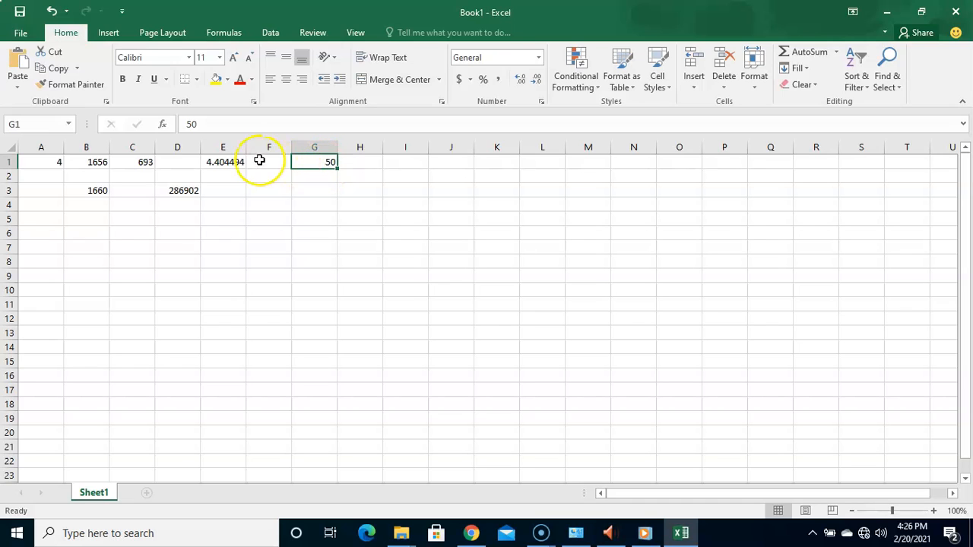
Copy cell E1 and paste it into cell G3 with the Formulas paste option, checking the pasted cell's content.
click(235, 162)
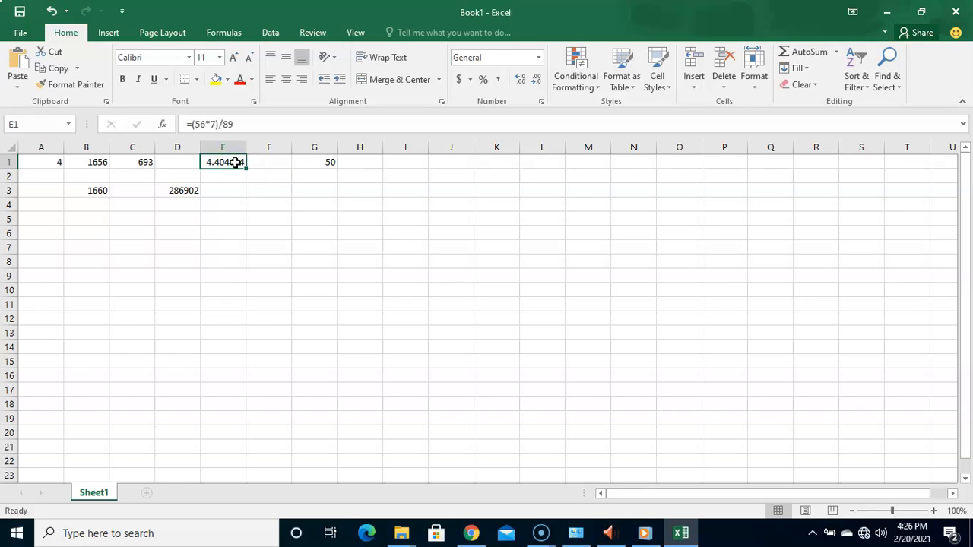
click(459, 206)
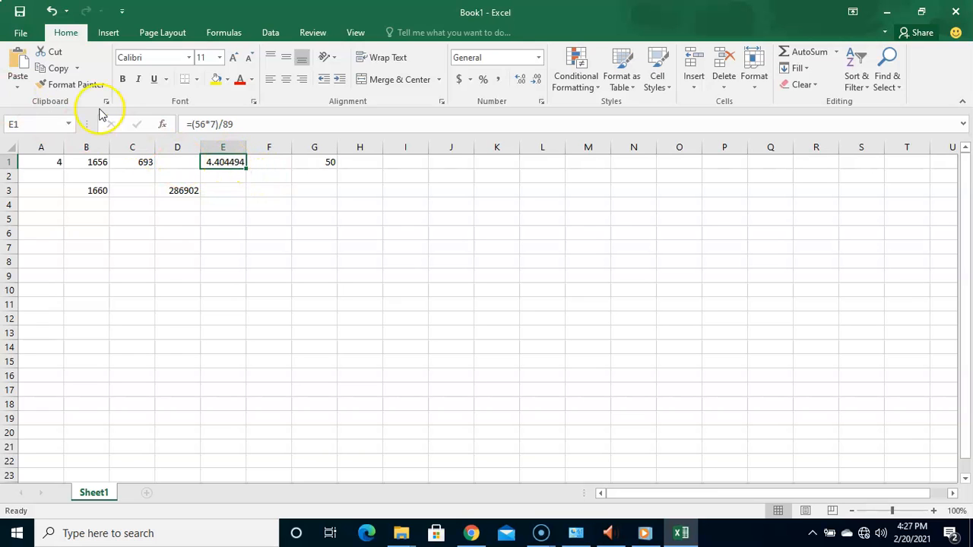
click(55, 69)
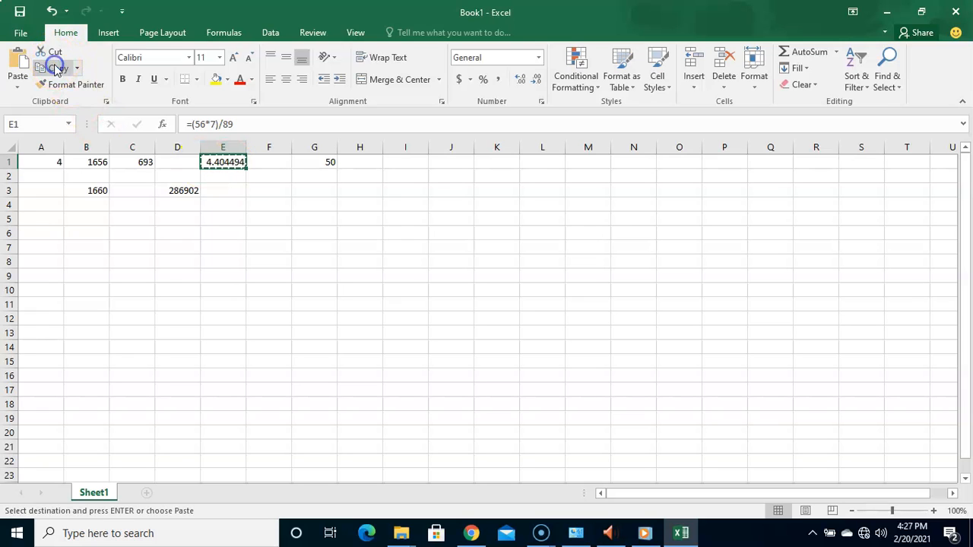
click(311, 191)
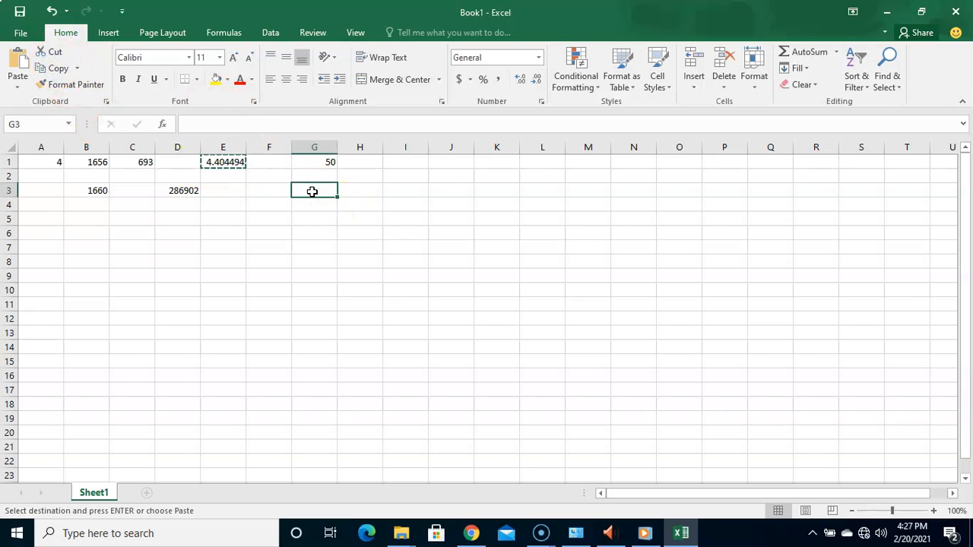
right_click(312, 192)
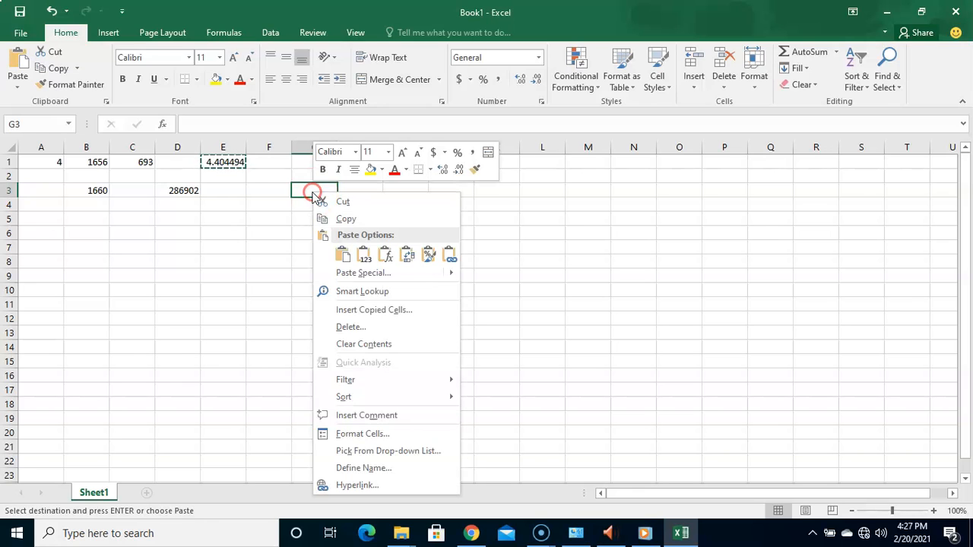
click(344, 257)
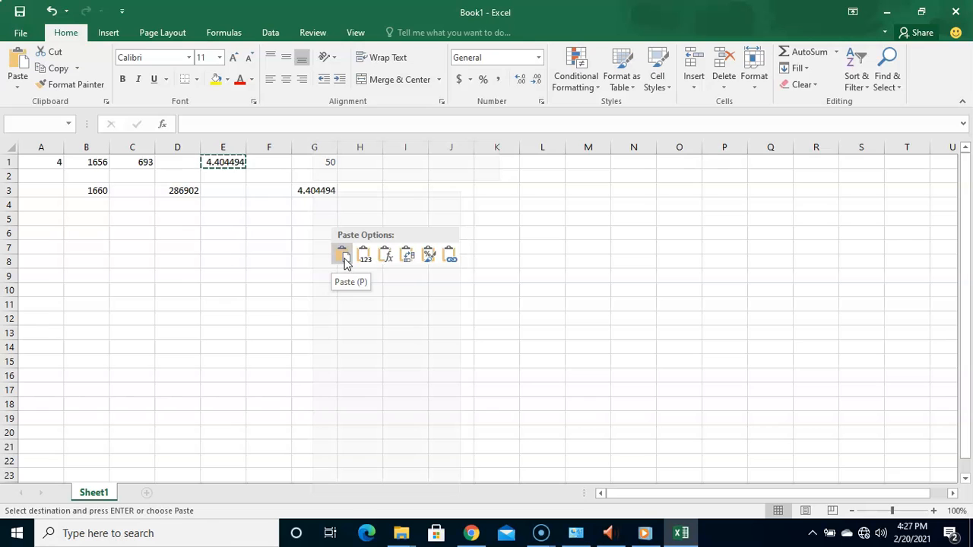
click(364, 259)
click(388, 257)
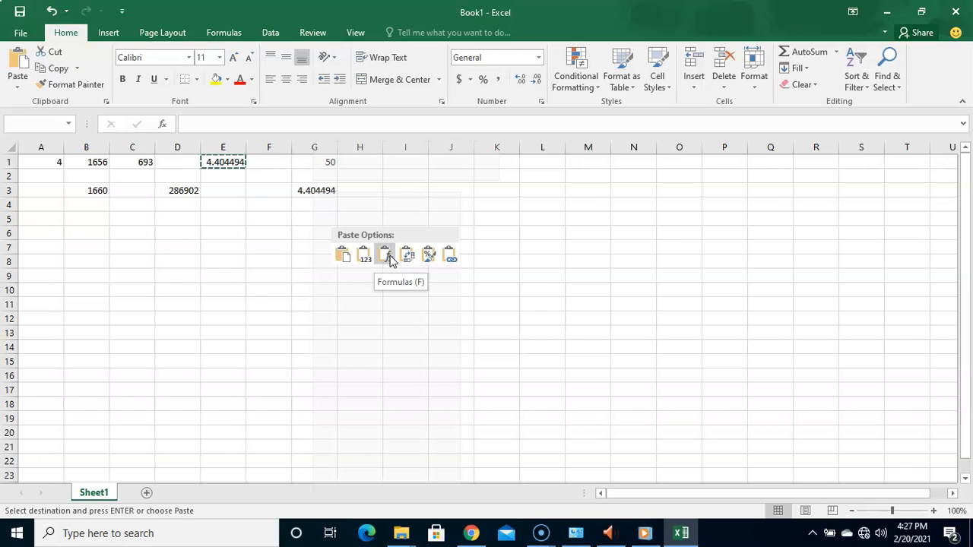
click(388, 257)
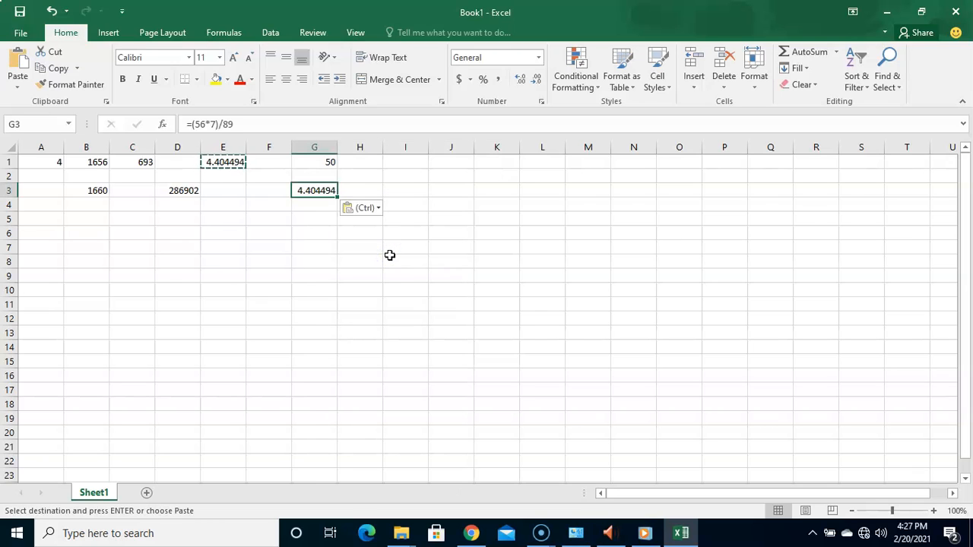
click(313, 221)
click(319, 196)
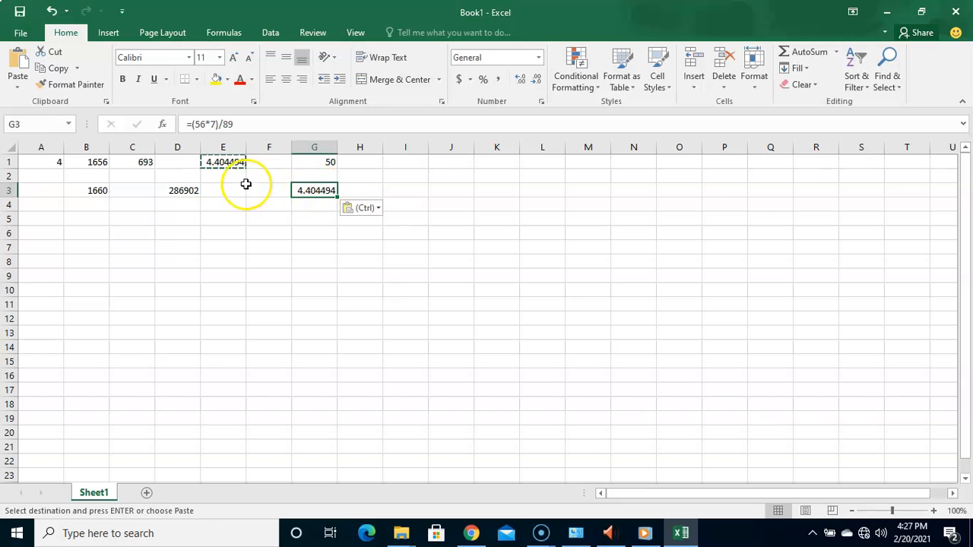
Copy cell C1, paste only its value into cell I3, and compare the contents of the two cells.
click(140, 163)
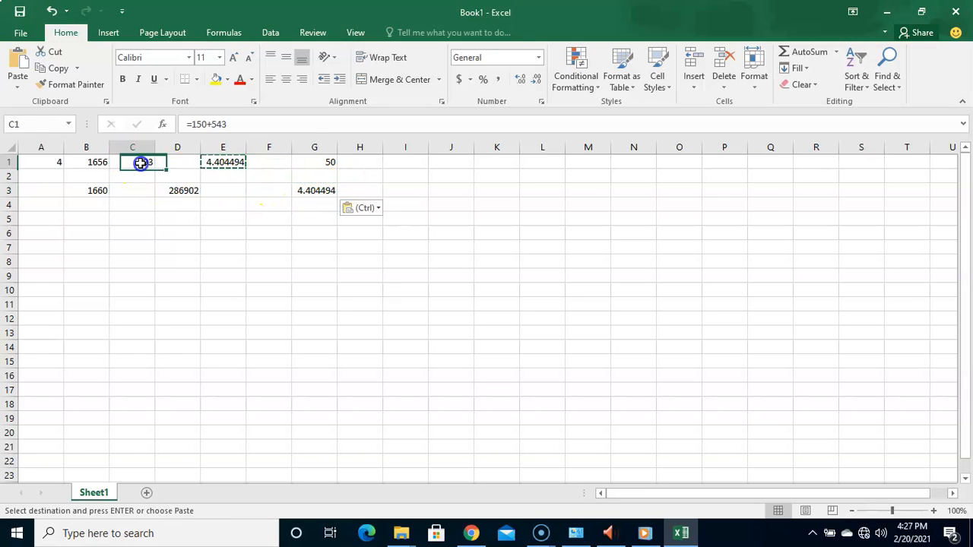
click(55, 68)
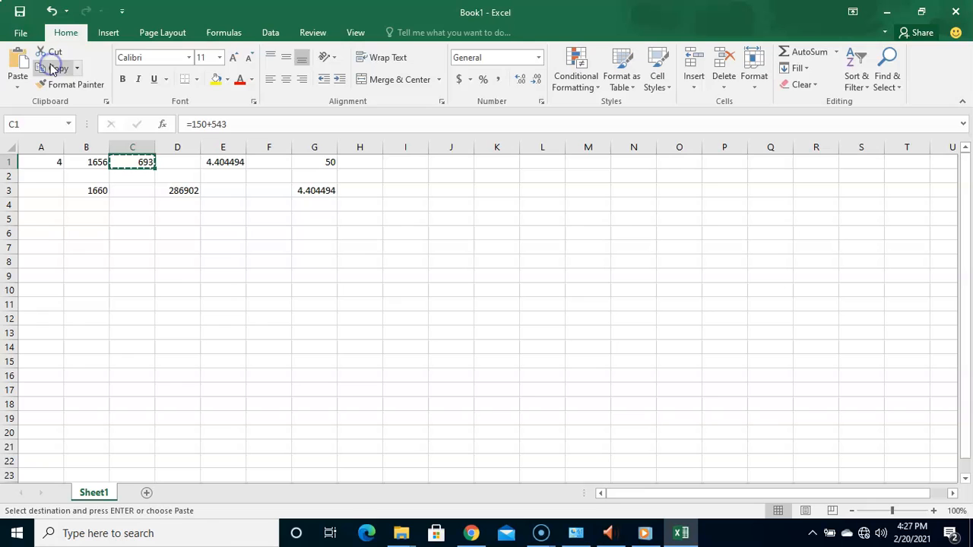
click(402, 196)
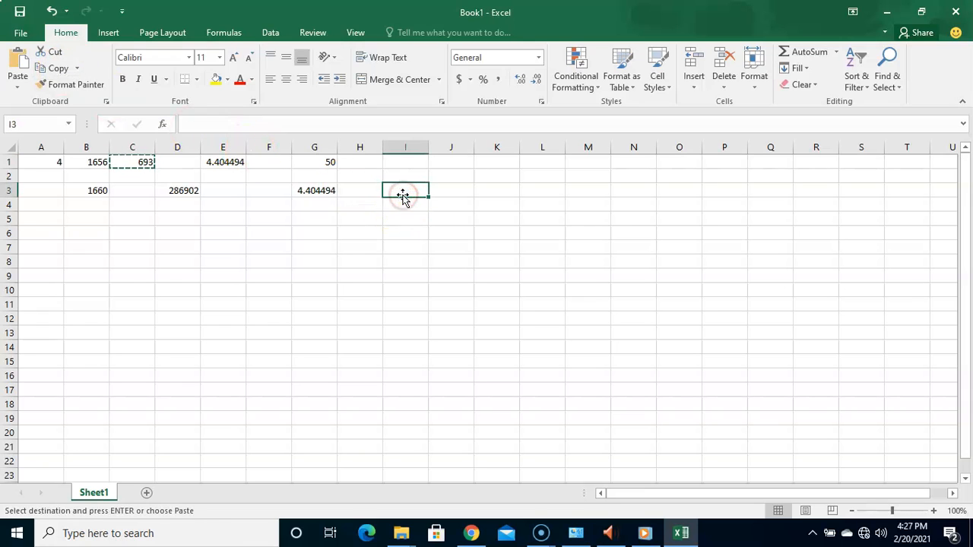
right_click(405, 192)
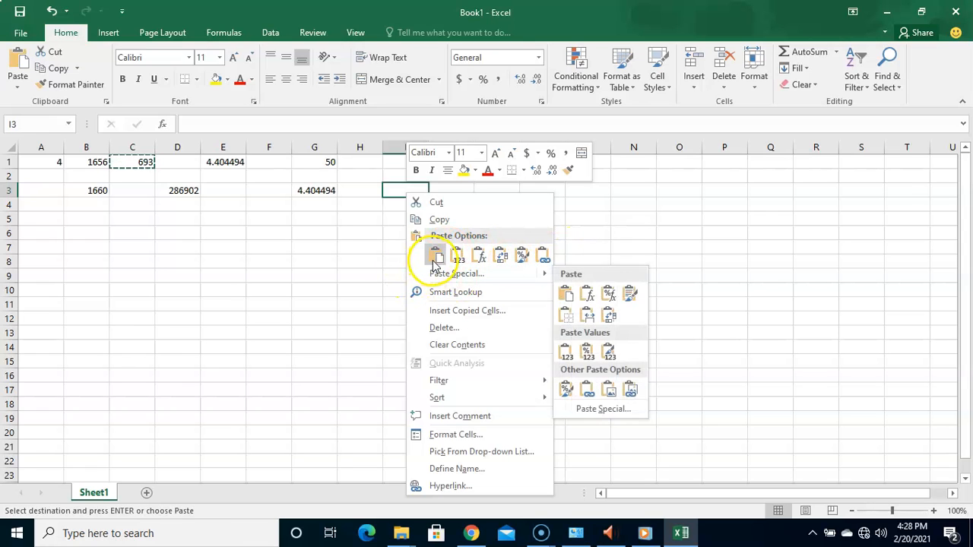
click(457, 258)
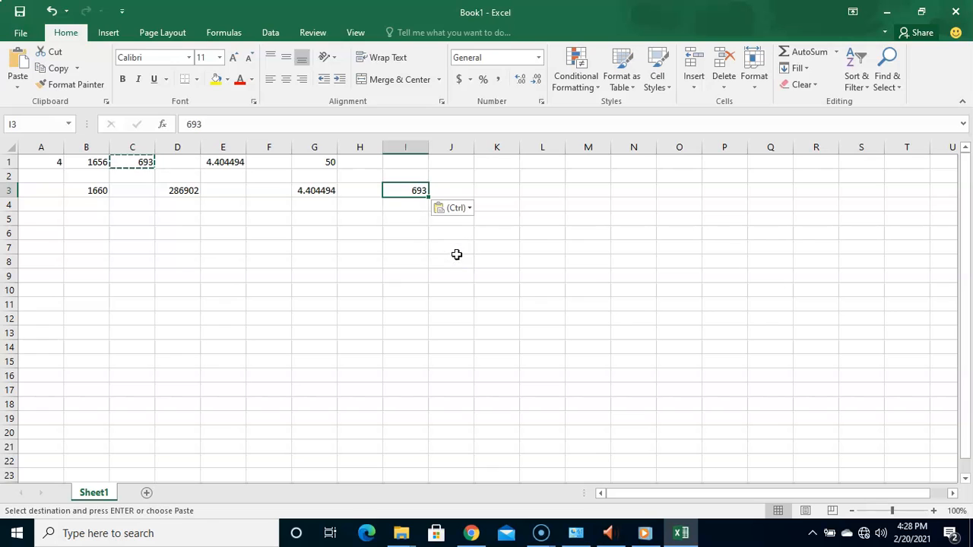
click(387, 221)
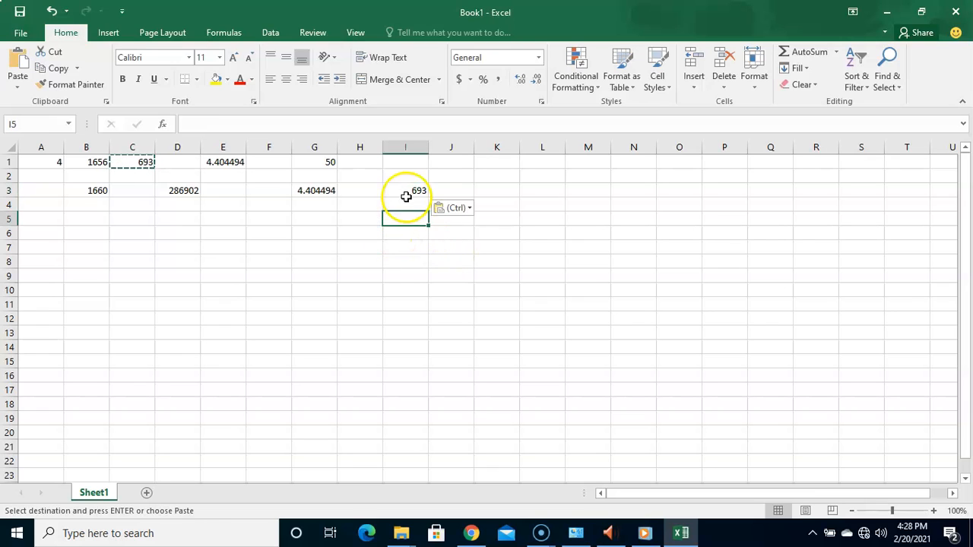
click(407, 197)
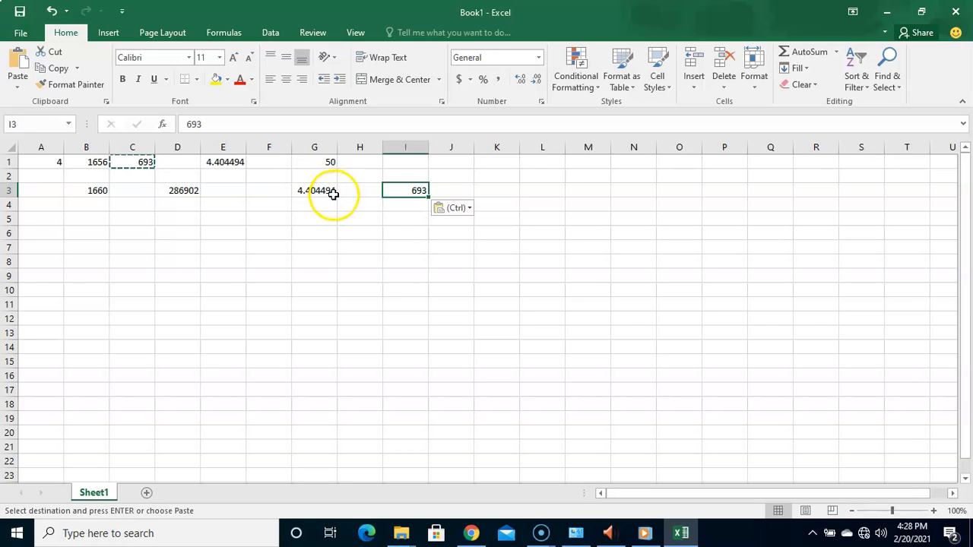
click(136, 161)
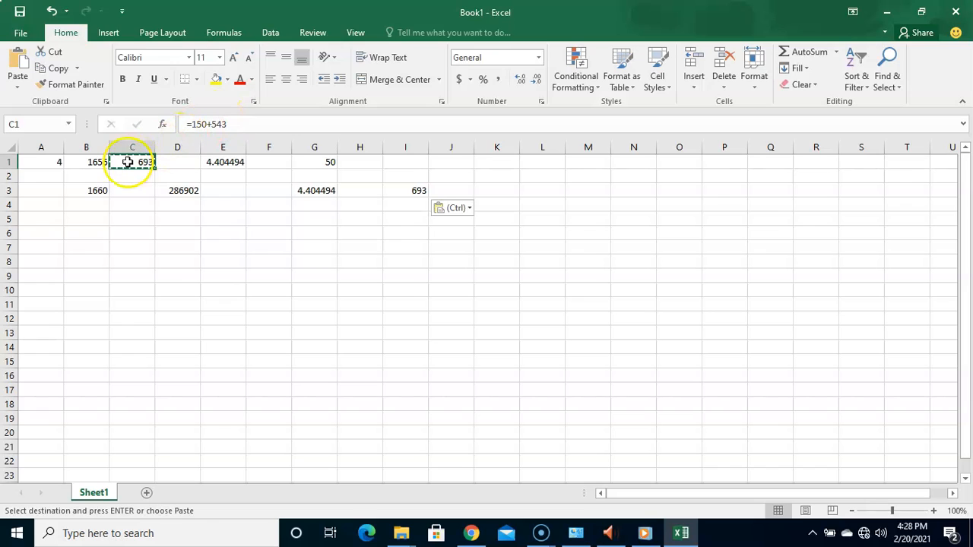
click(411, 191)
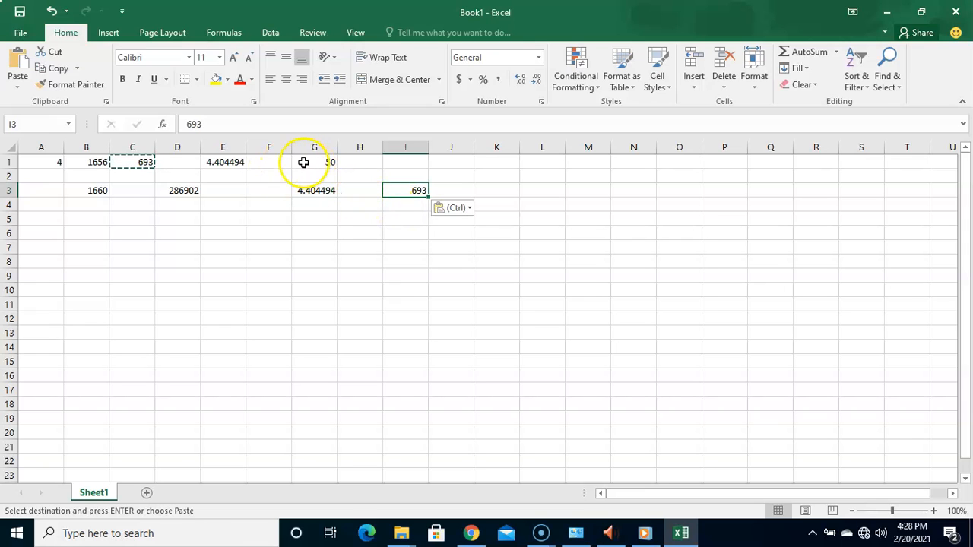
Copy cell B3 and paste it normally into cell K3, reselecting the cell to check its formula.
click(104, 190)
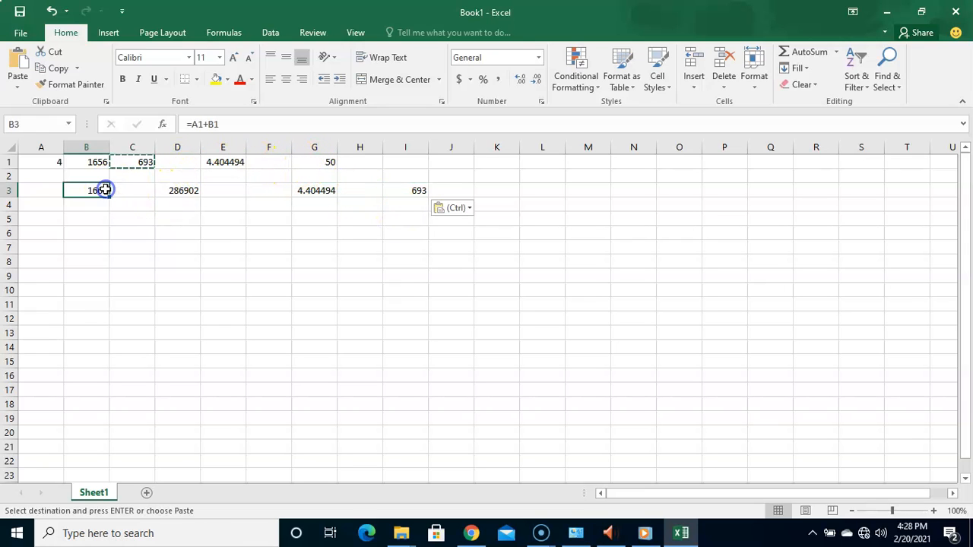
click(55, 69)
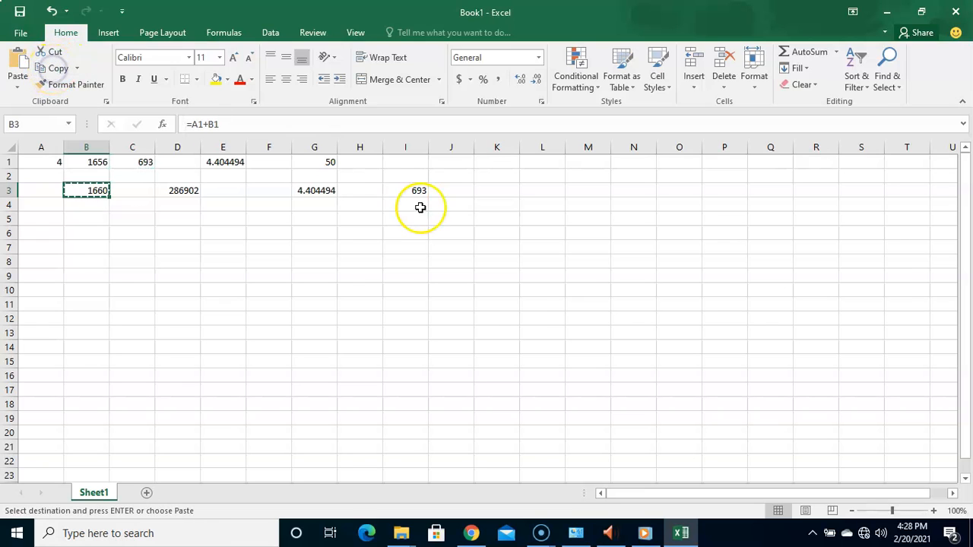
click(500, 189)
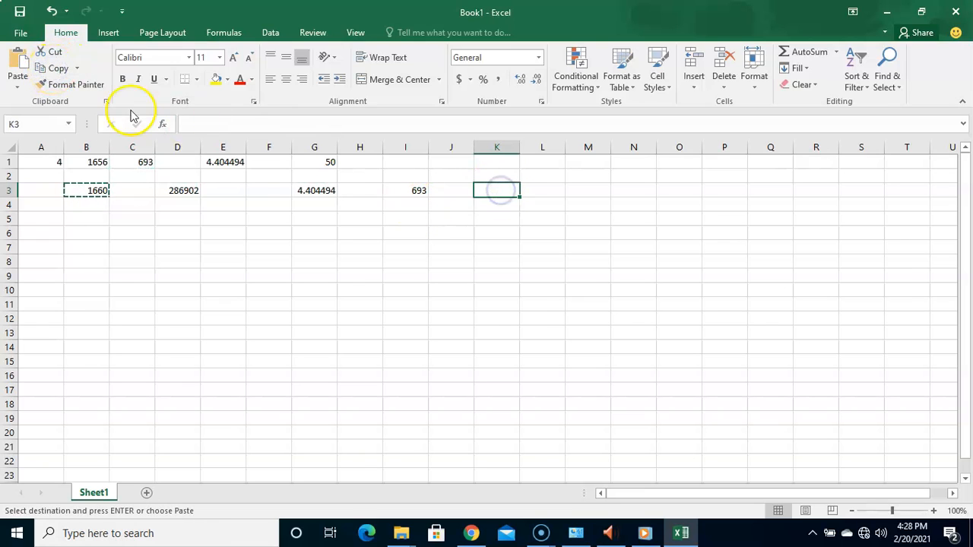
right_click(505, 194)
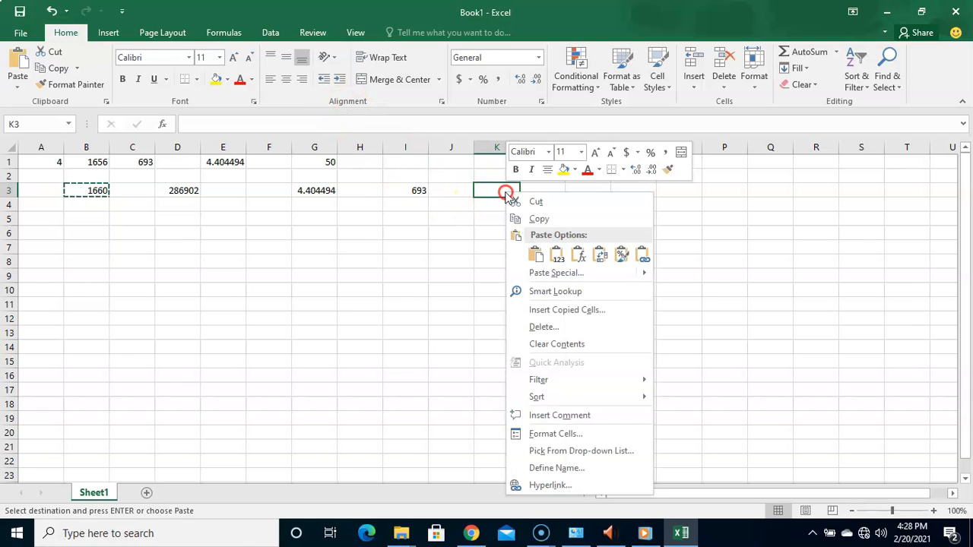
click(535, 254)
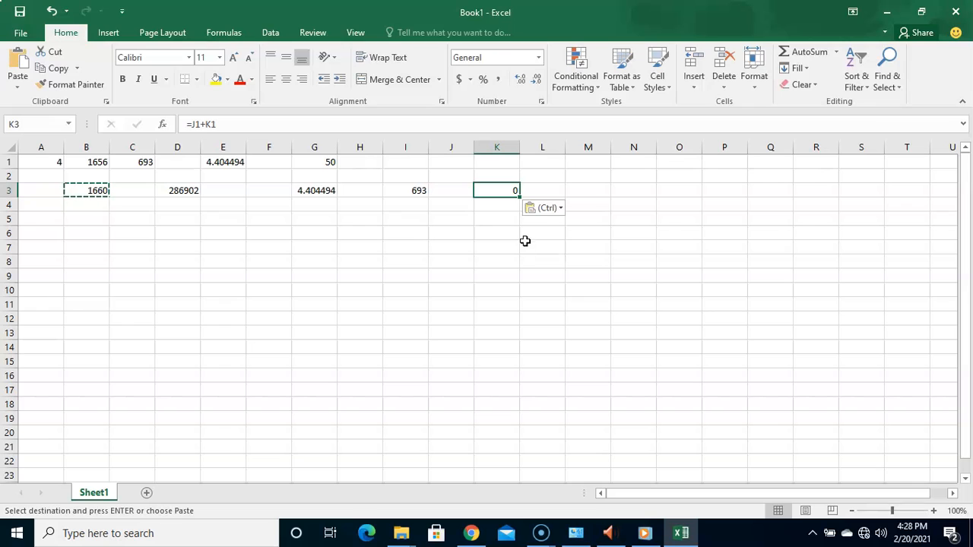
click(511, 191)
click(514, 197)
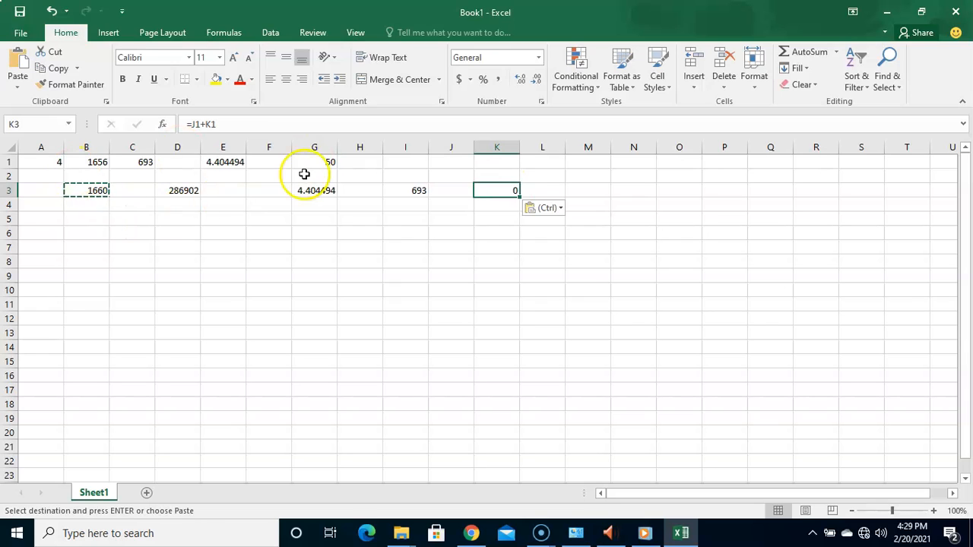
Compare the formulas in cells K3 and B3, and inspect cells J1 and K1 that K3 refers to.
click(500, 191)
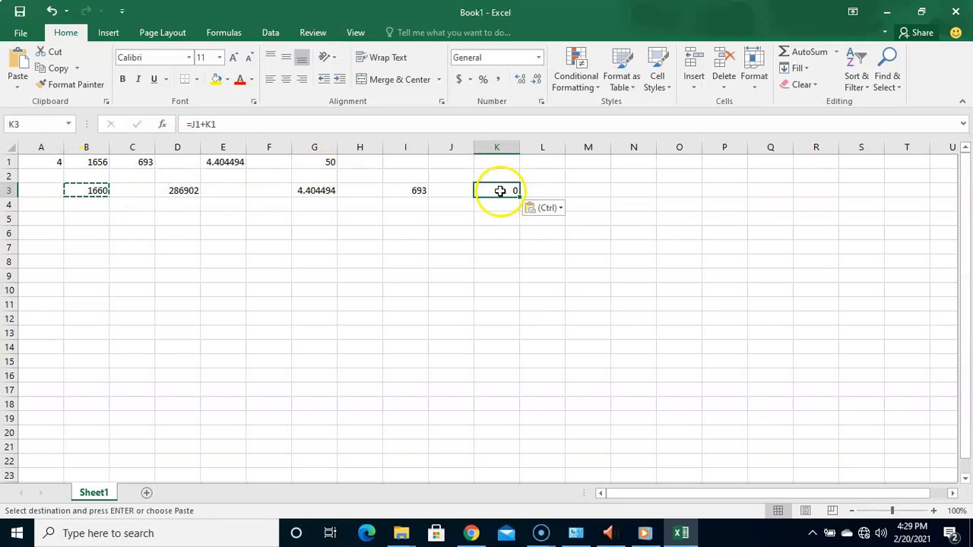
click(77, 190)
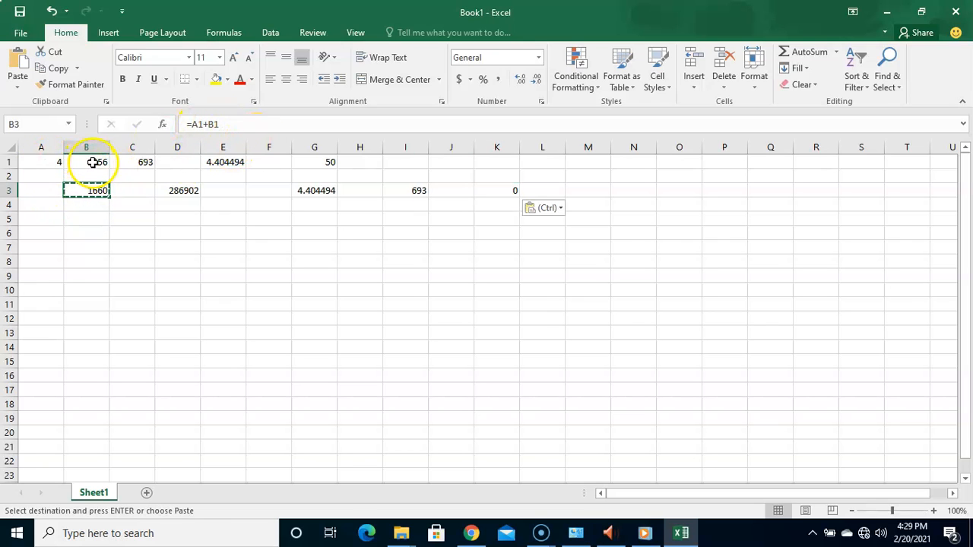
click(490, 190)
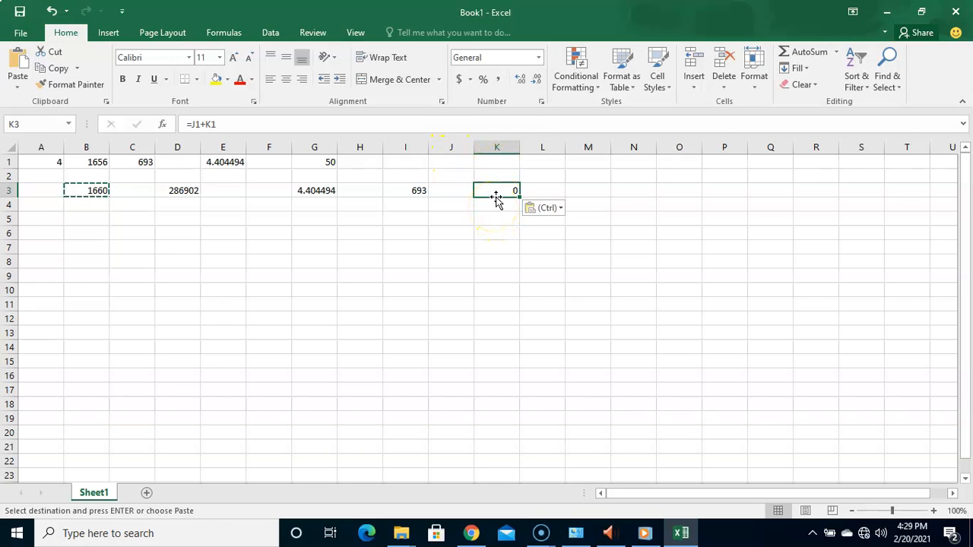
click(449, 160)
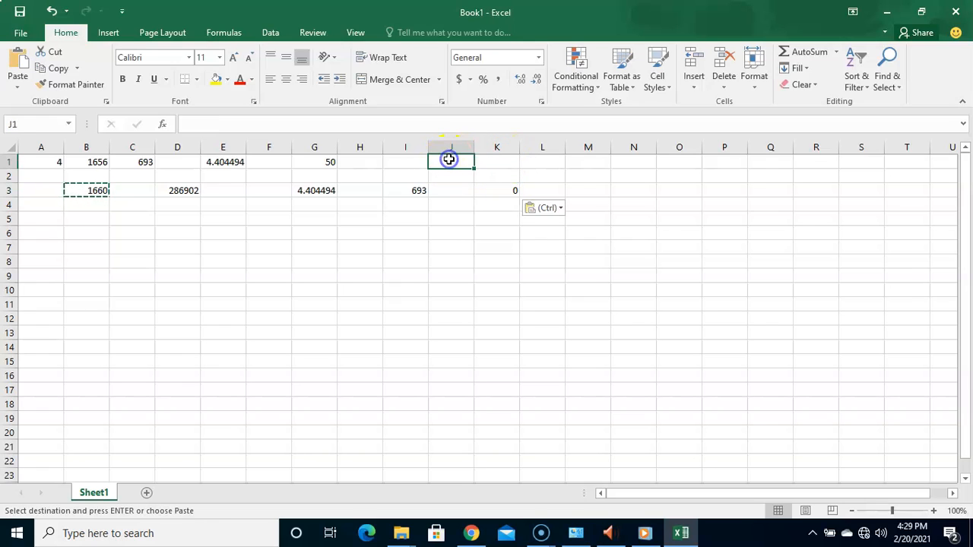
click(506, 166)
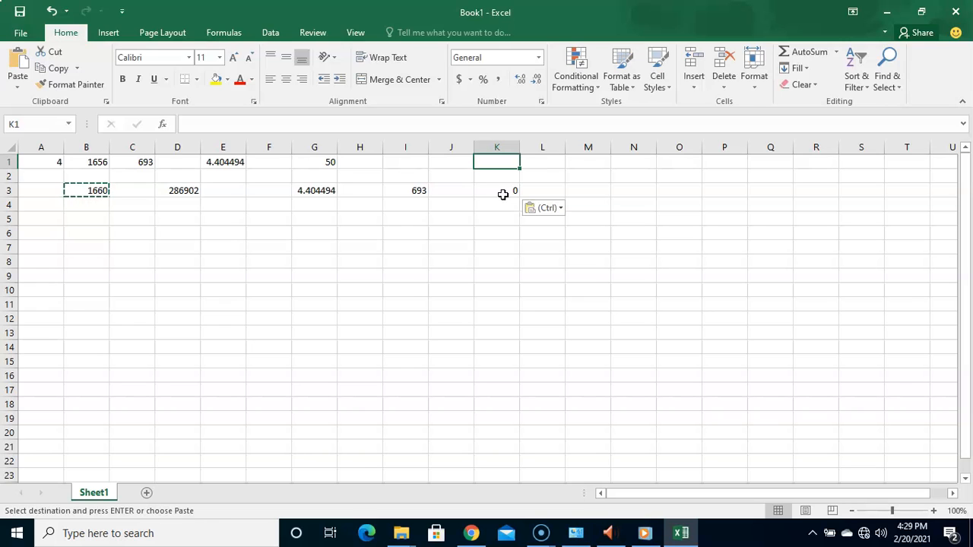
Copy cell G3, paste only its value into cell M3, and reselect M3 to check its content.
click(313, 189)
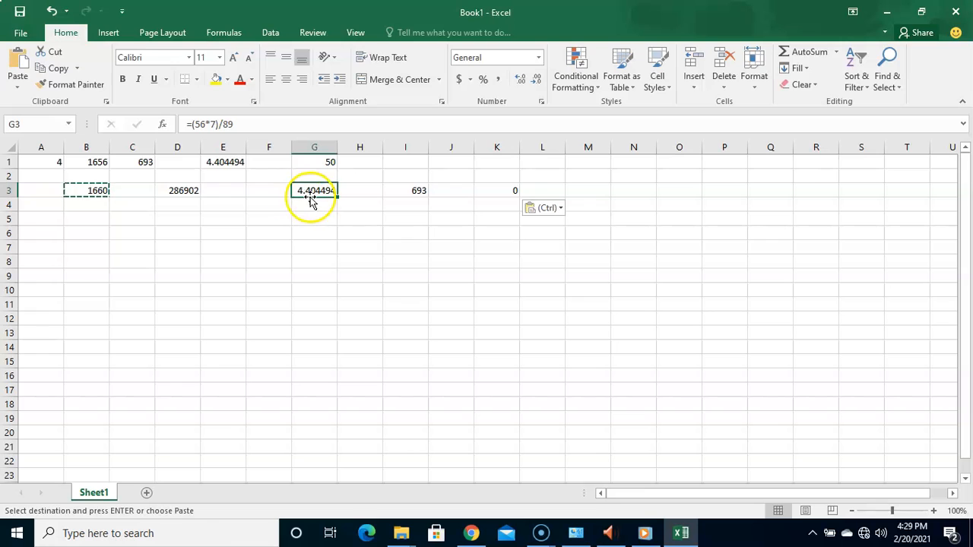
click(55, 74)
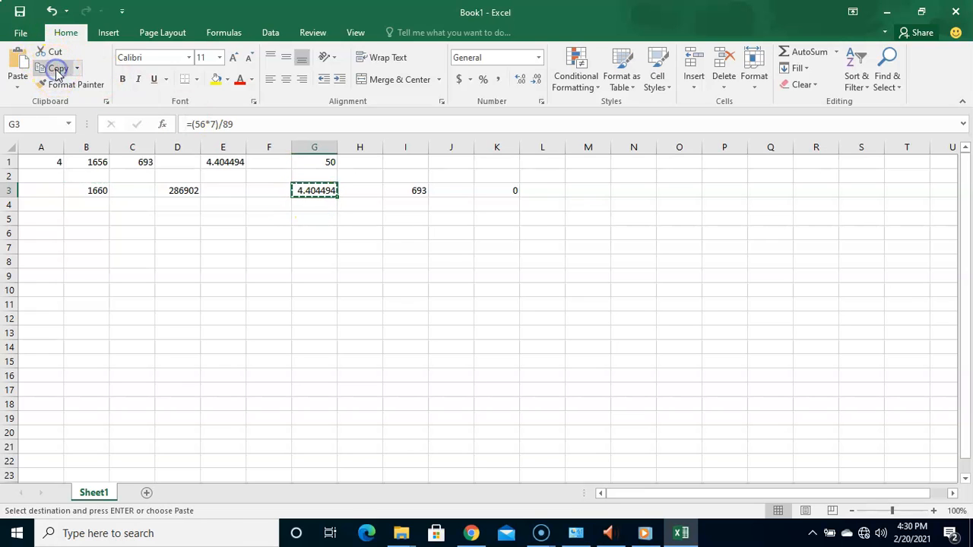
right_click(588, 193)
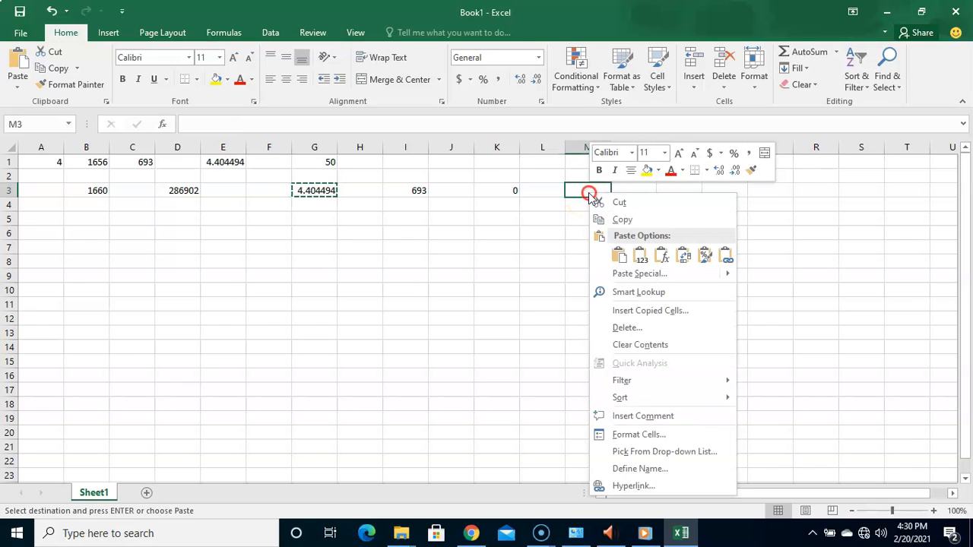
click(640, 257)
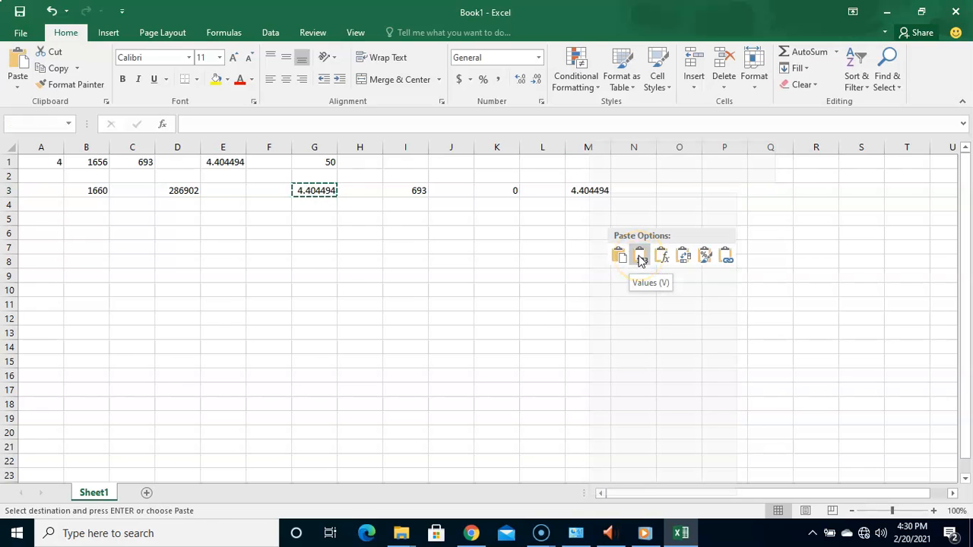
click(580, 216)
click(587, 192)
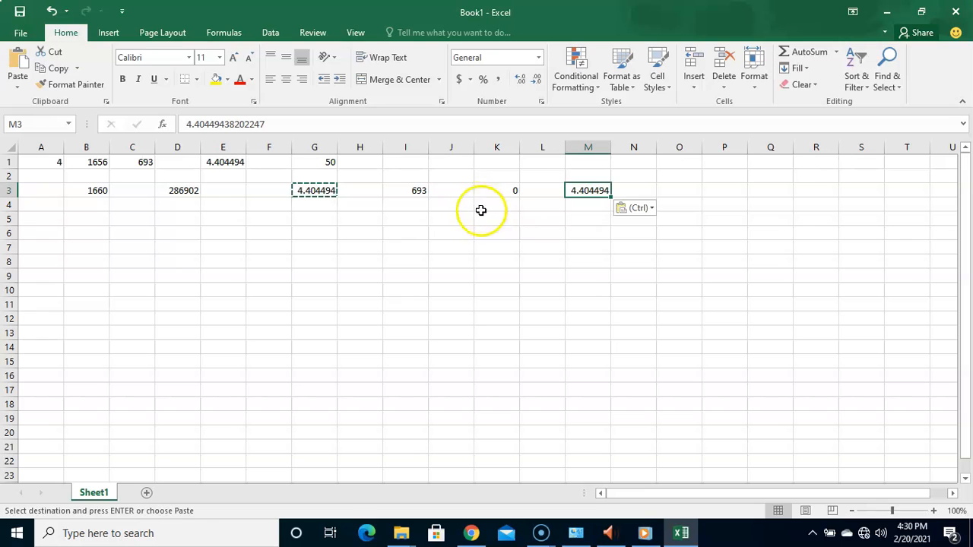
Copy cell E1 and review the available paste options for cell E6, leaving without pasting anything.
click(226, 162)
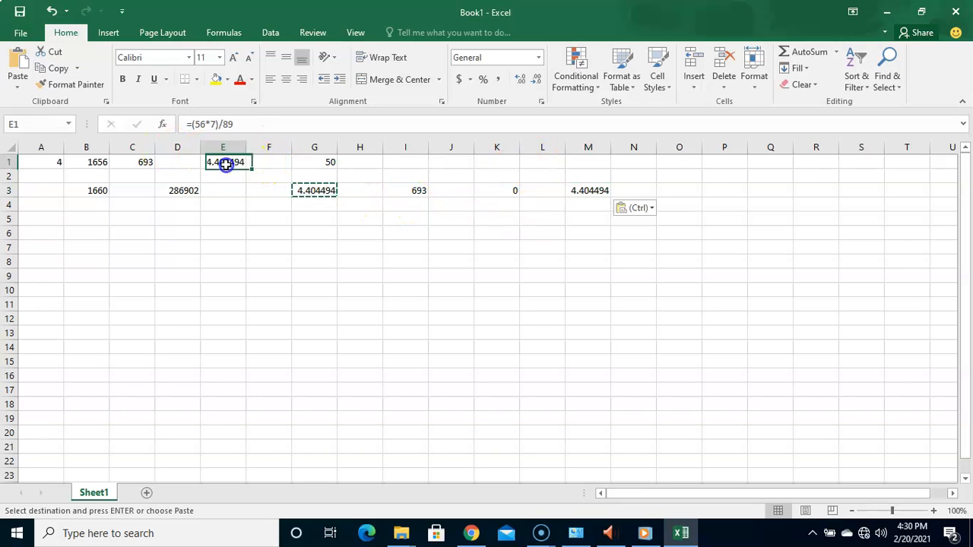
click(55, 68)
click(234, 231)
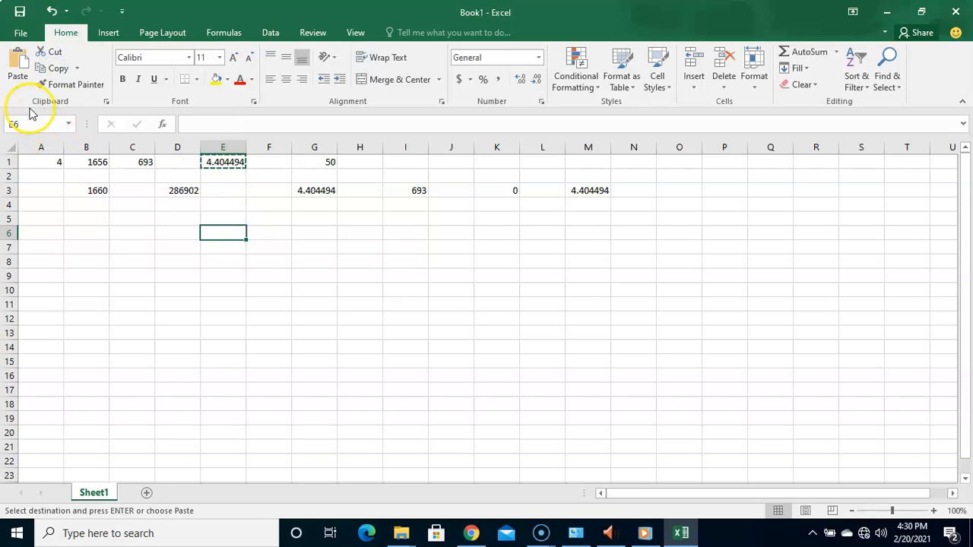
click(18, 85)
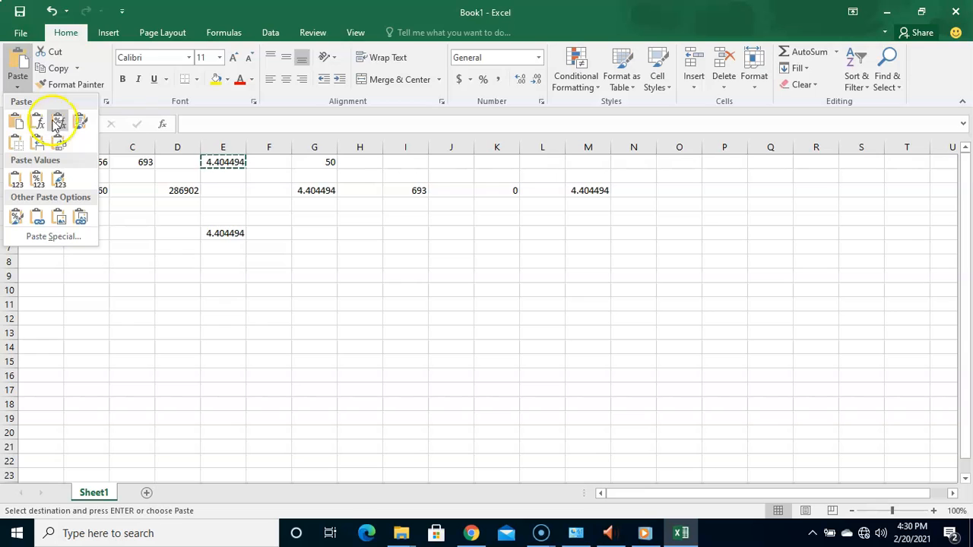
click(312, 221)
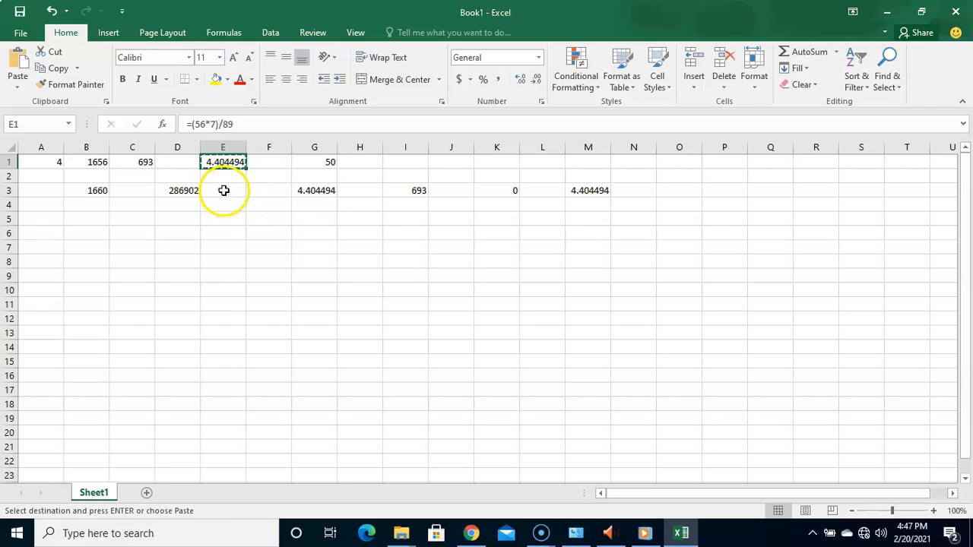
double_click(227, 190)
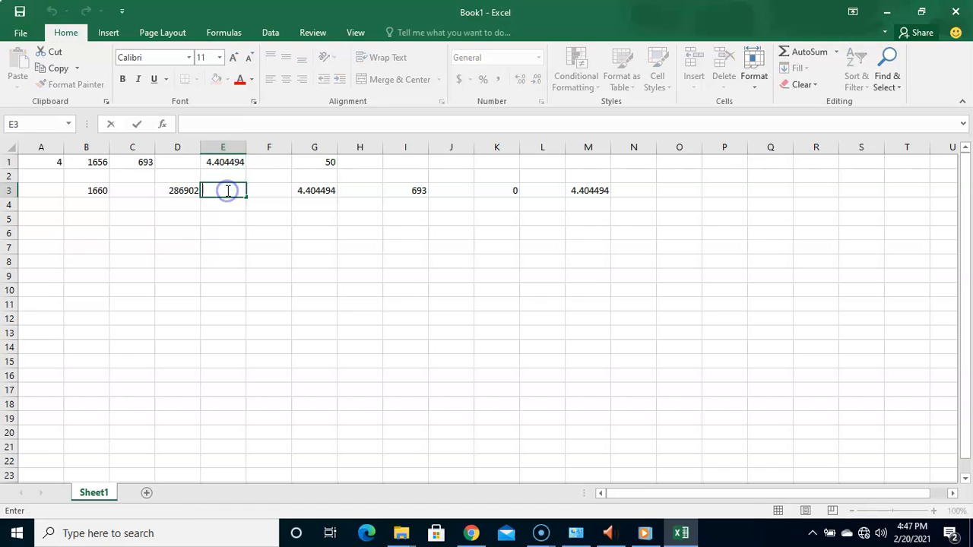
click(230, 209)
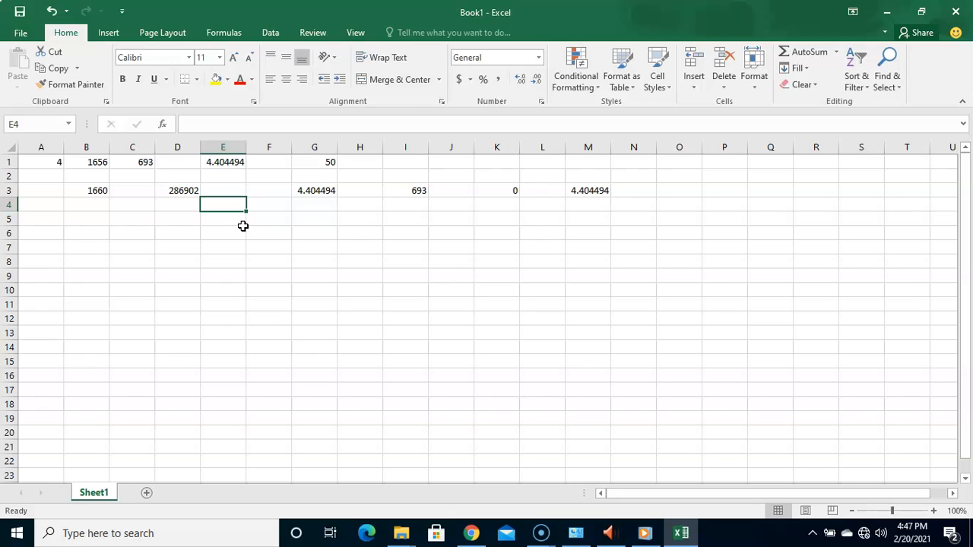
Inspect the formula in cell D3, change its divisor to G1 so it reads =(B1*C1)/G1, and reselect the cell.
click(187, 191)
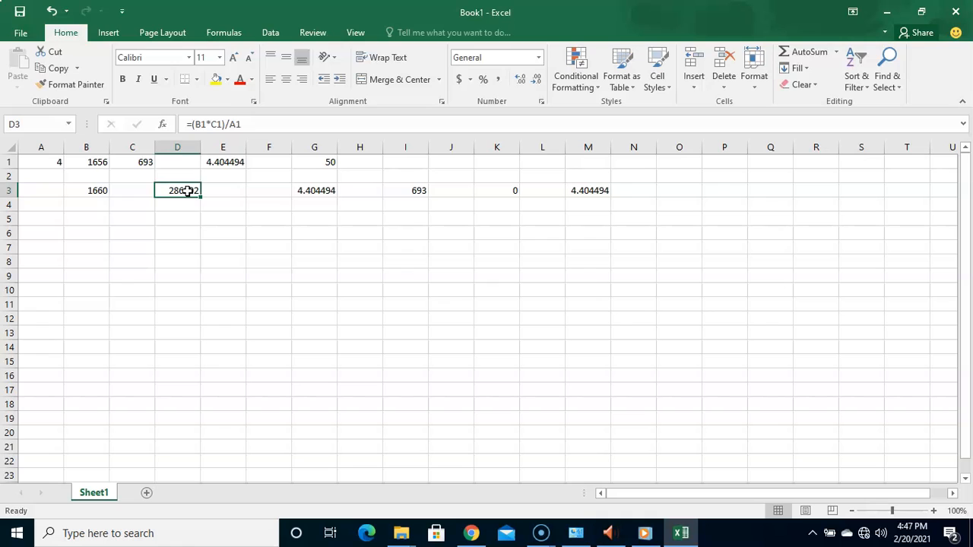
click(243, 123)
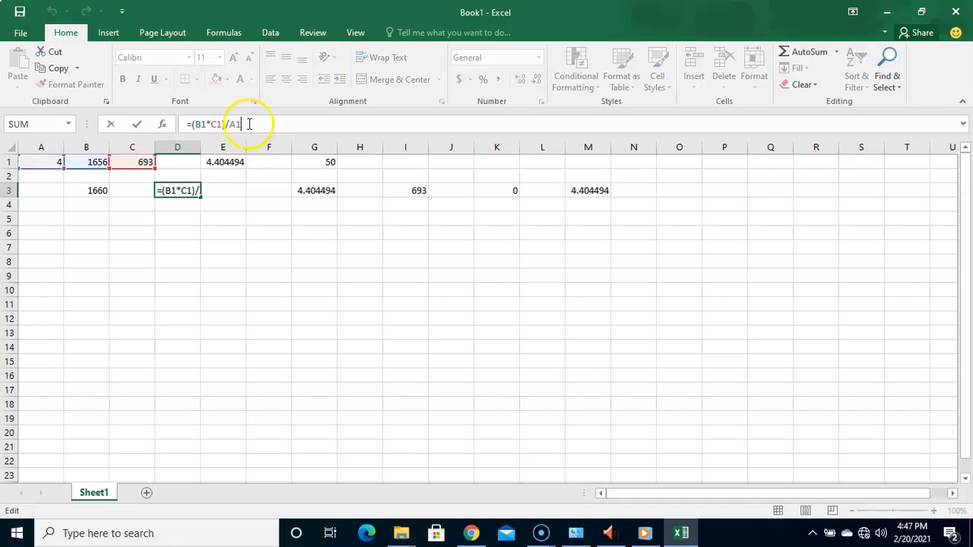
click(249, 196)
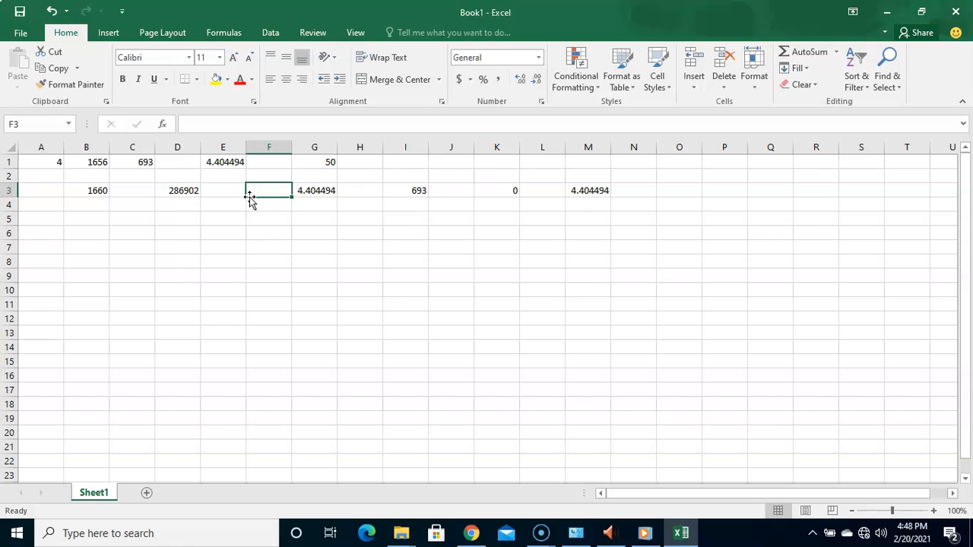
double_click(181, 191)
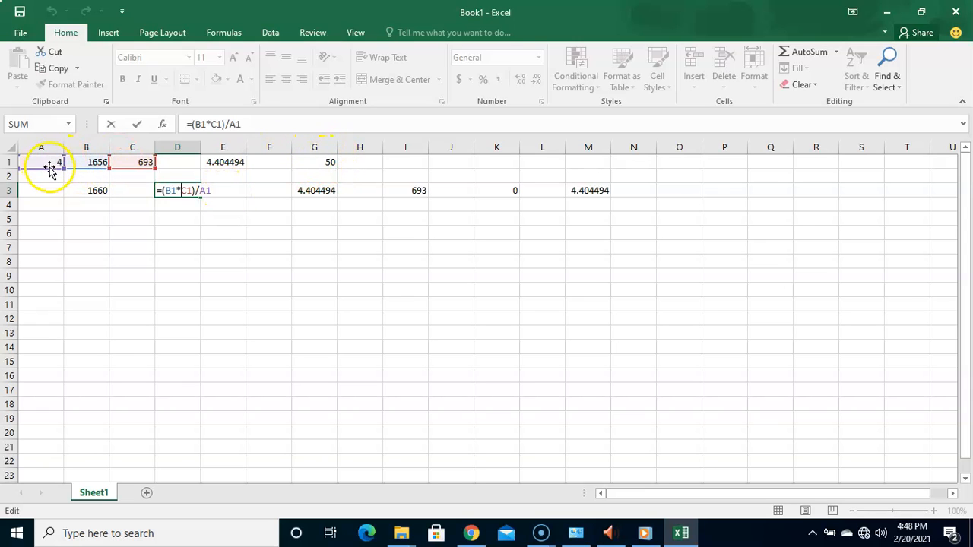
click(206, 191)
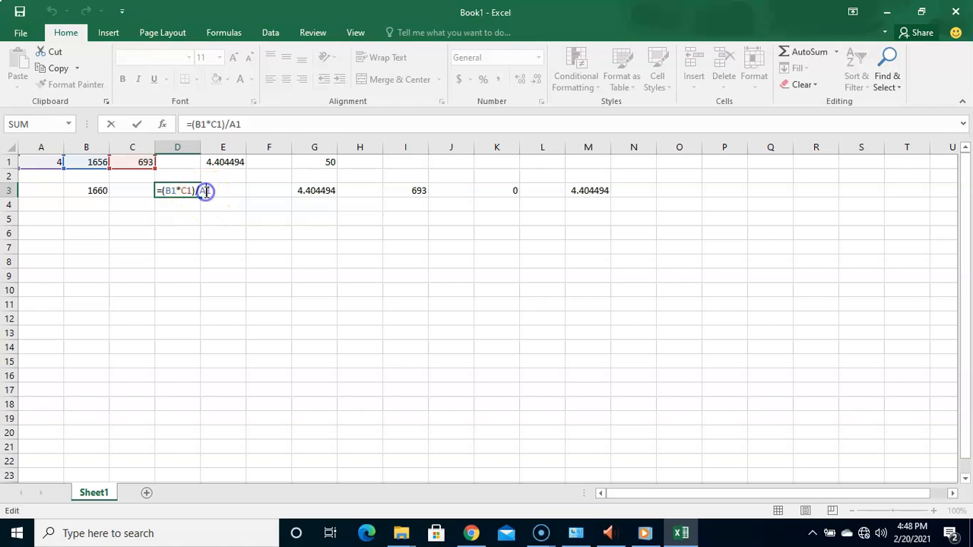
key(BackSpace)
text(G)
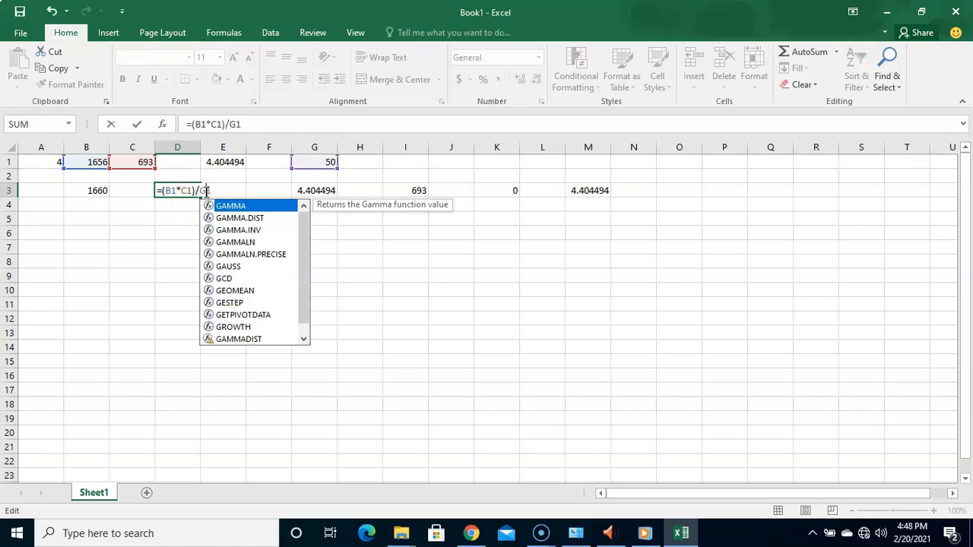
click(218, 190)
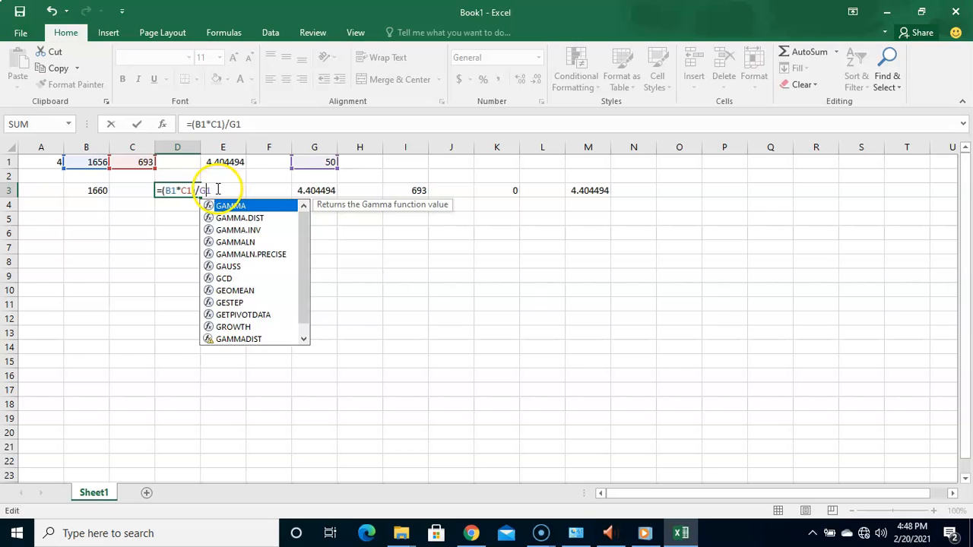
key(Return)
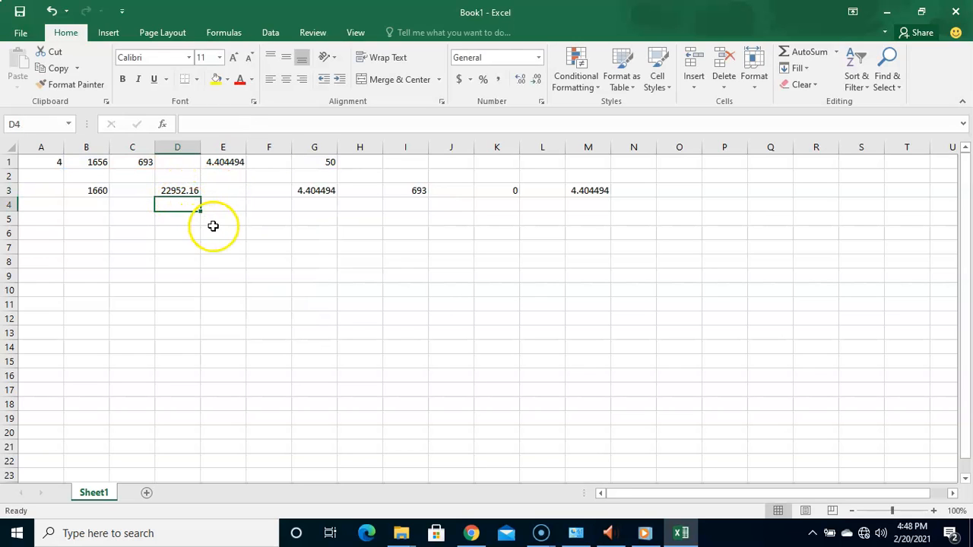
click(190, 191)
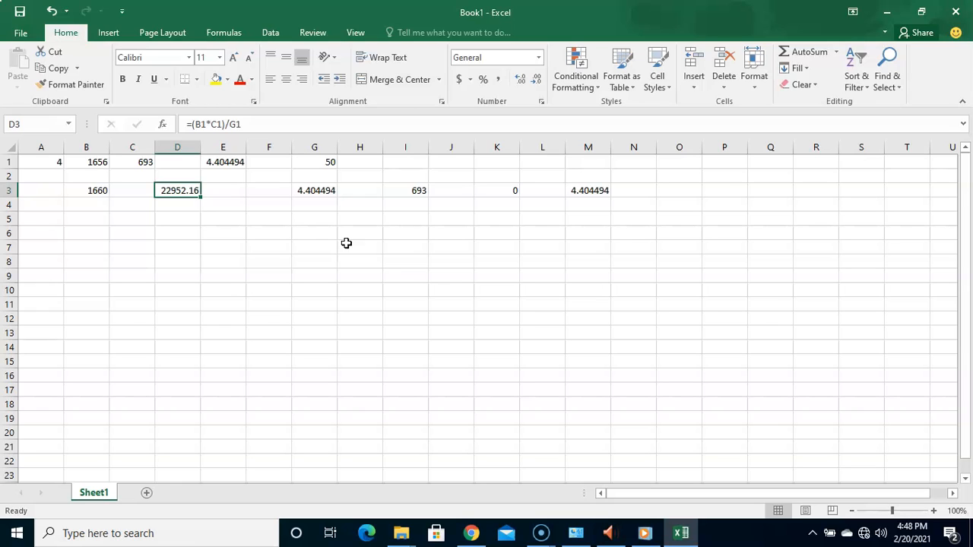
Enter 30 in cell O1 and 0 in cell O2.
click(645, 191)
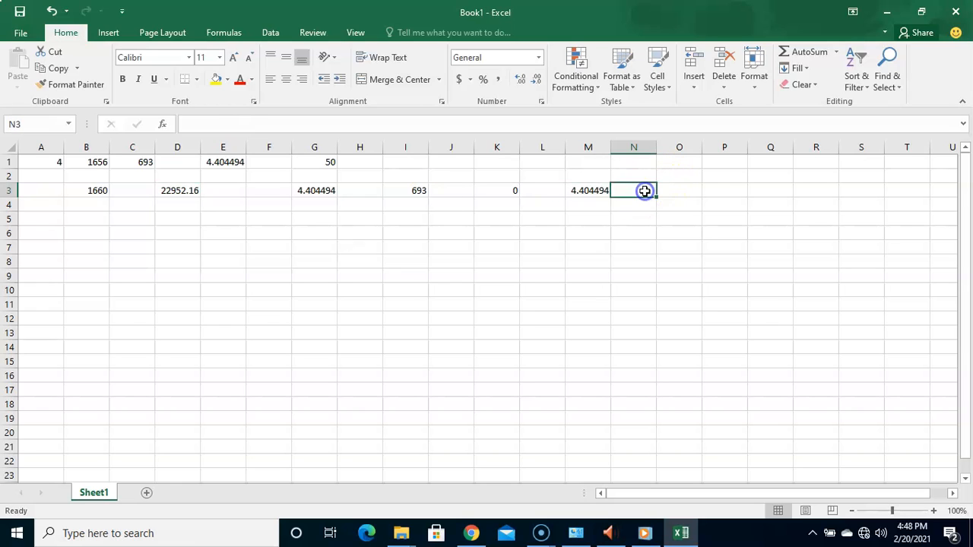
click(683, 163)
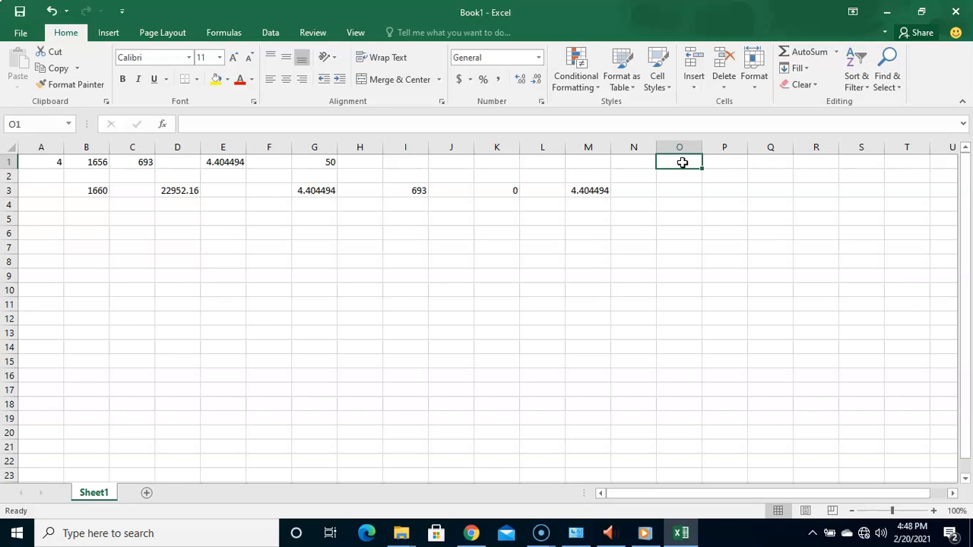
text(30)
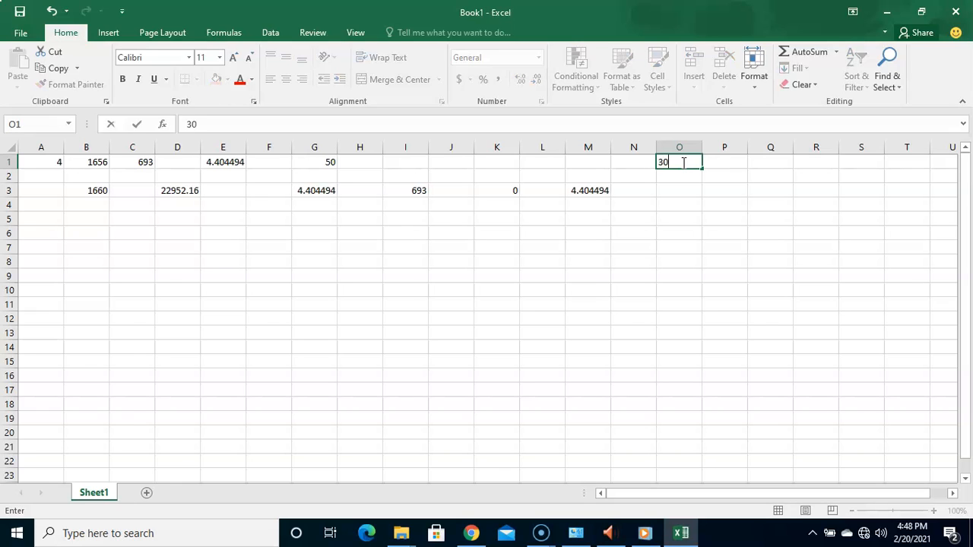
click(684, 177)
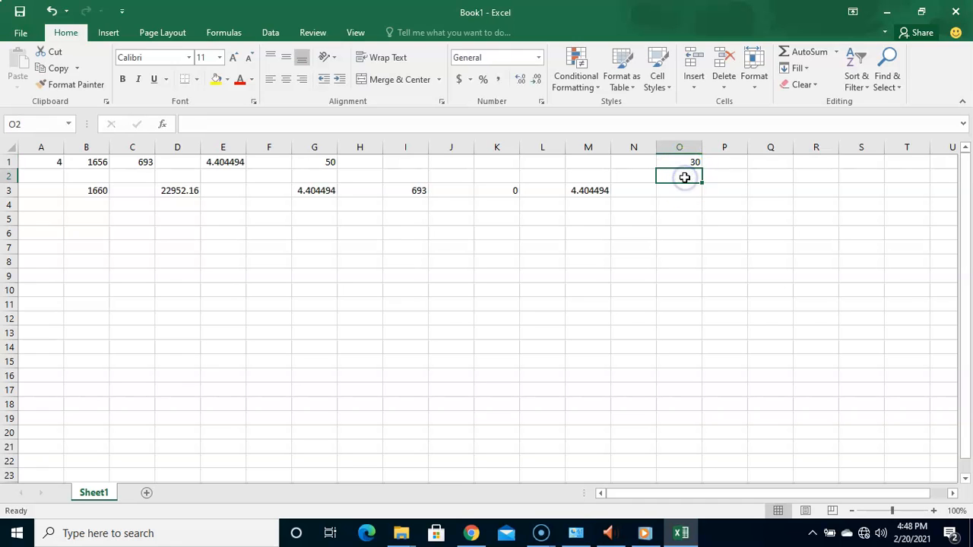
text(0)
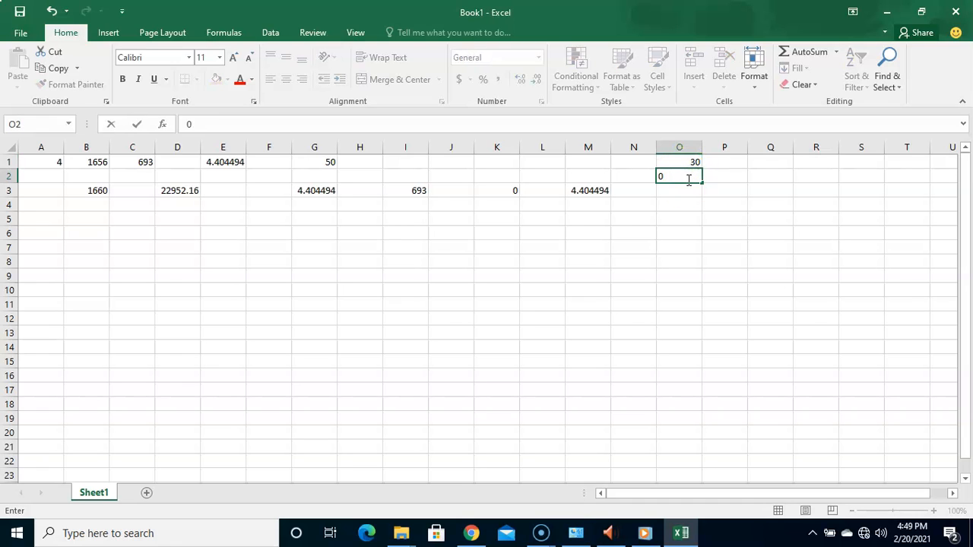
click(691, 189)
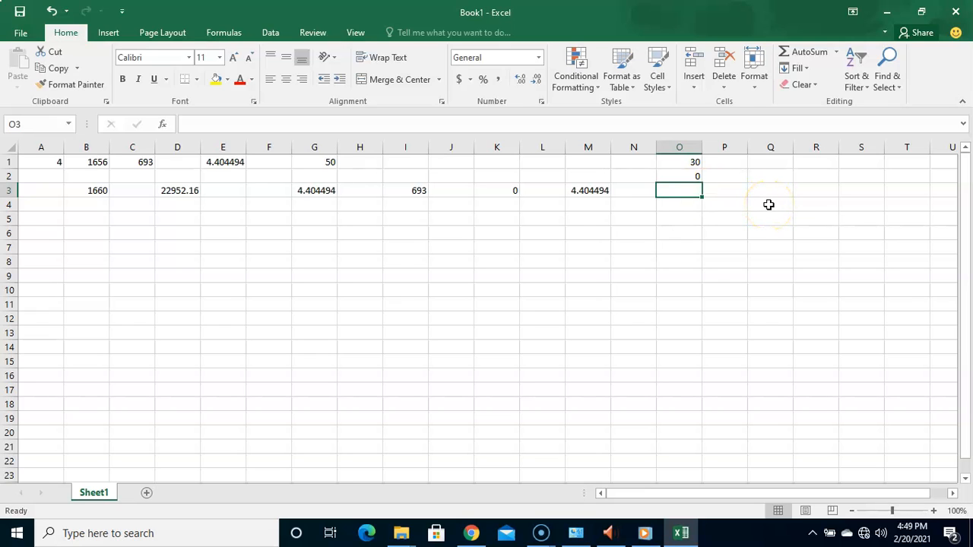
Check the values in cells O1 and O2, and enter the formula =O1/O2 in cell O3.
click(693, 166)
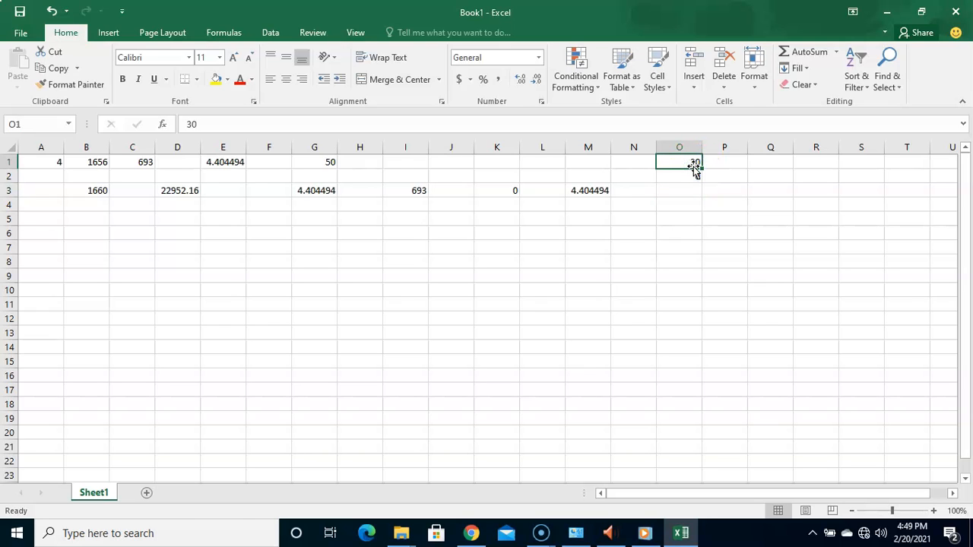
click(684, 164)
click(695, 177)
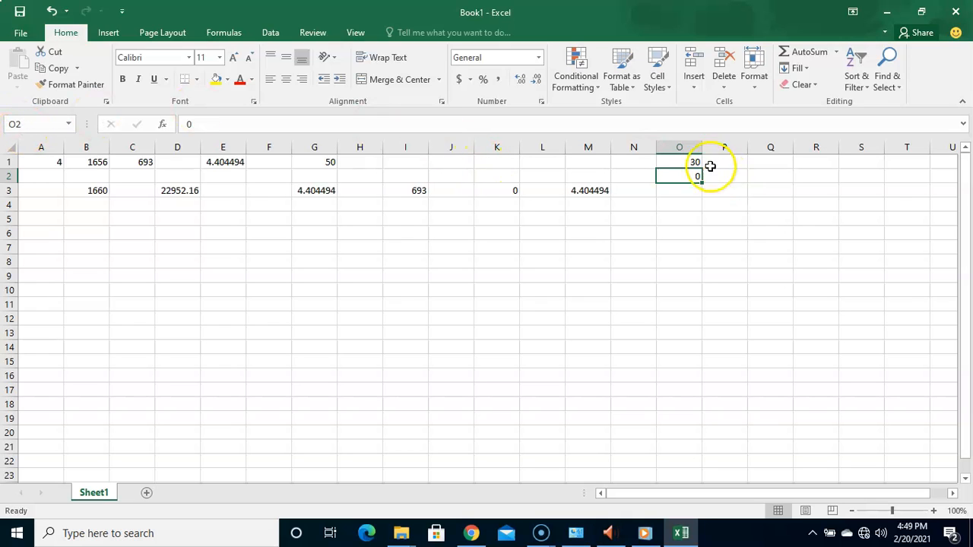
click(684, 162)
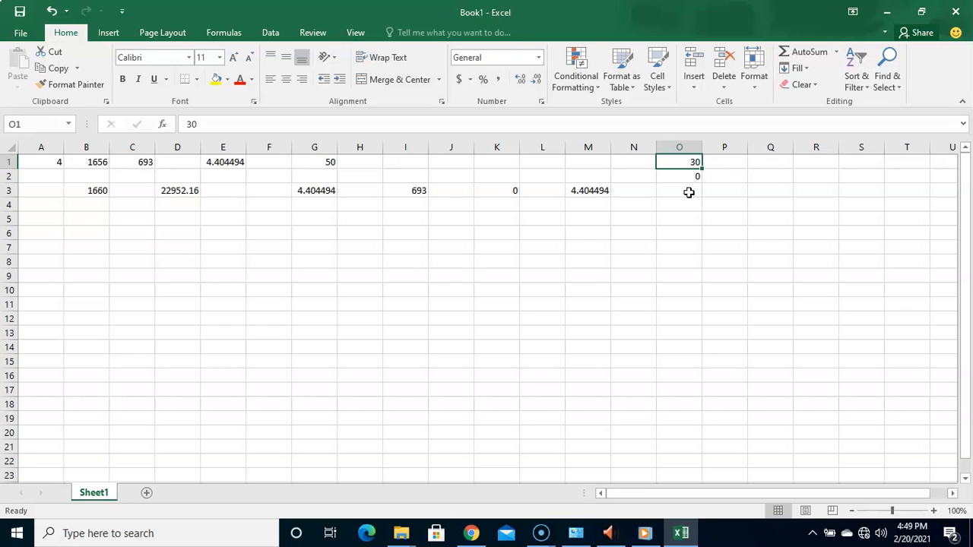
click(688, 192)
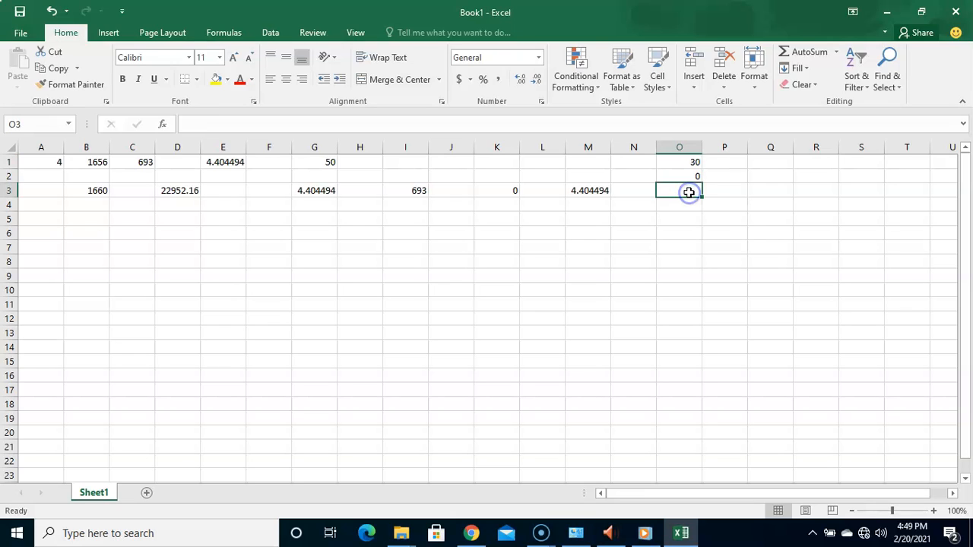
text(=)
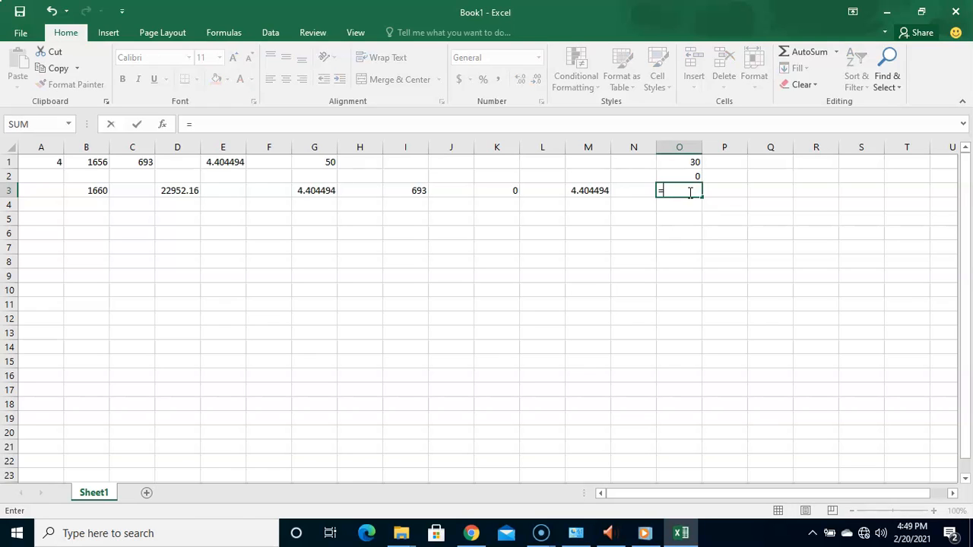
text(01)
key(BackSpace)
key(BackSpace)
text(O)
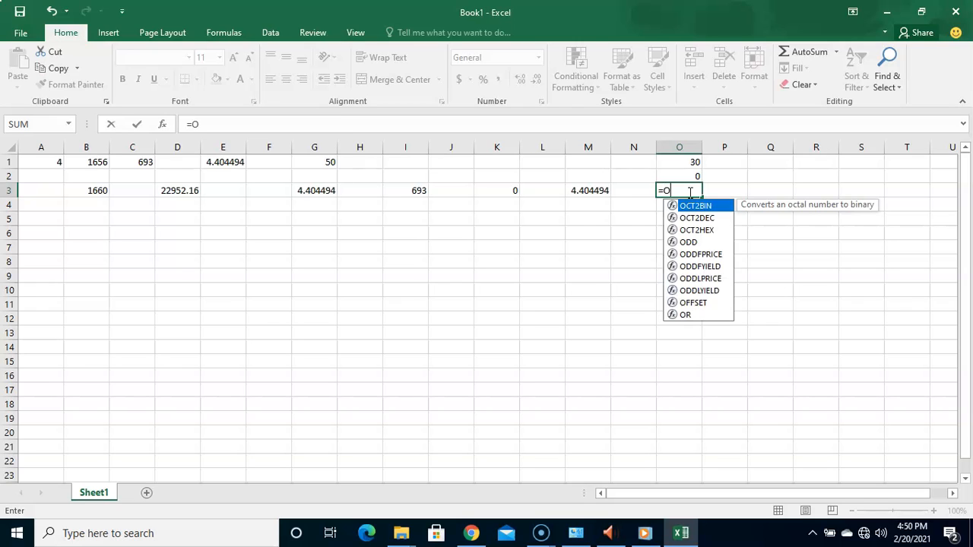
text(1/O2)
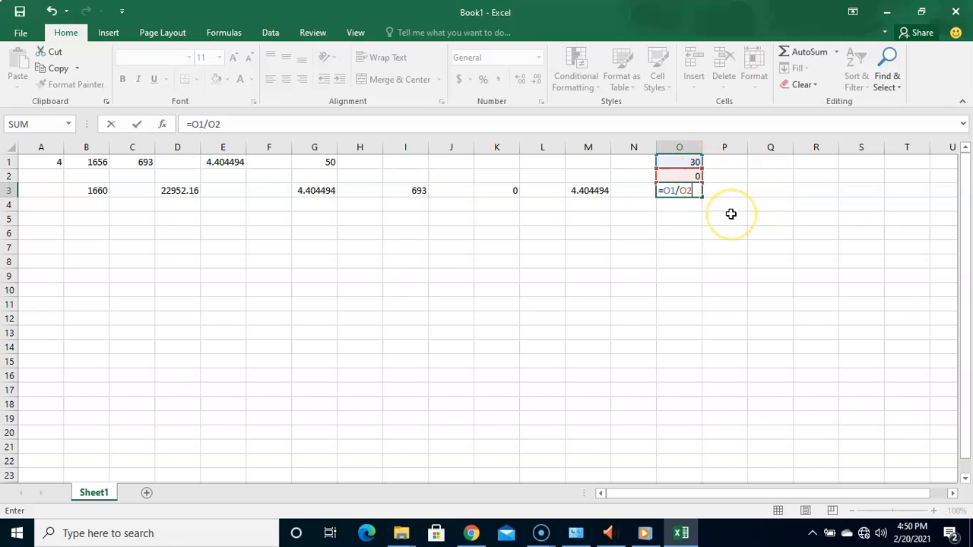
key(Return)
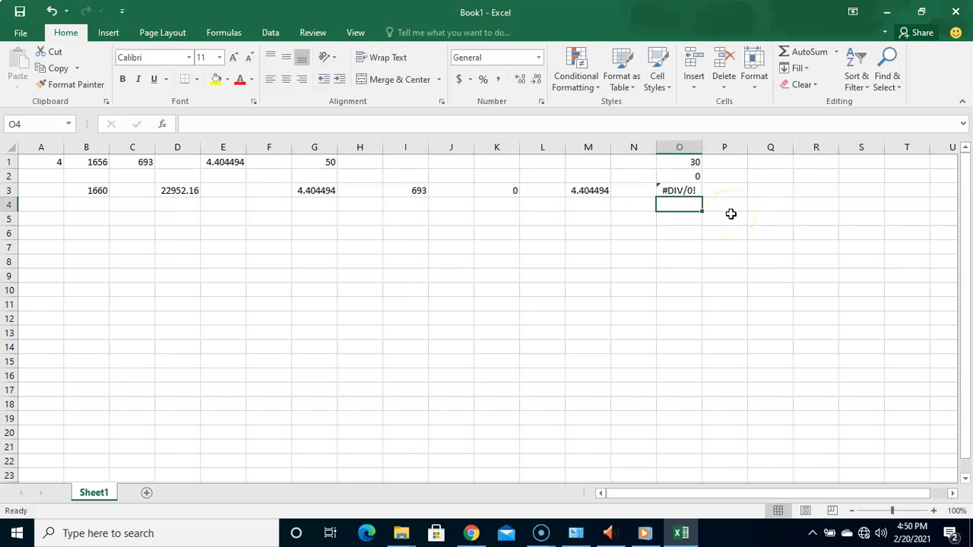
Reselect cell O3 to examine its formula and error indicator.
click(688, 190)
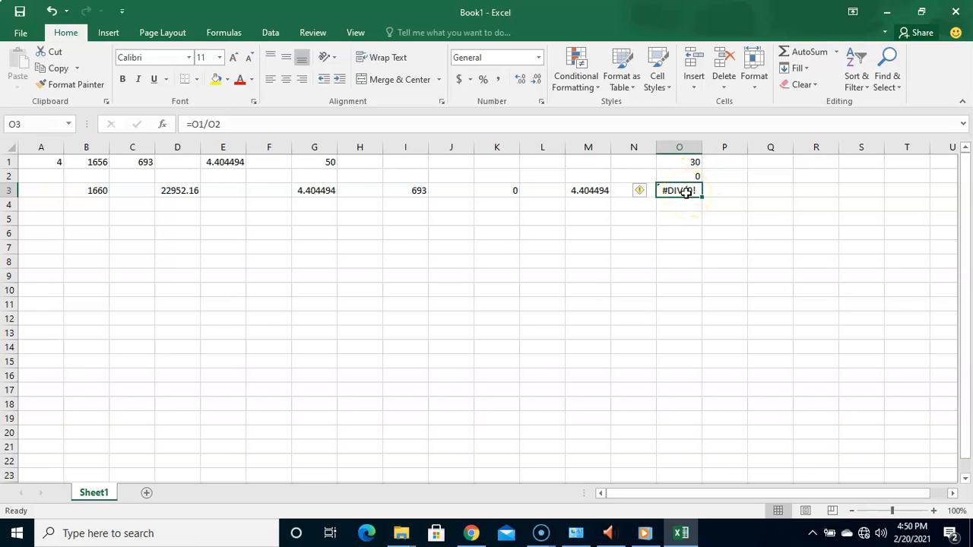
click(729, 218)
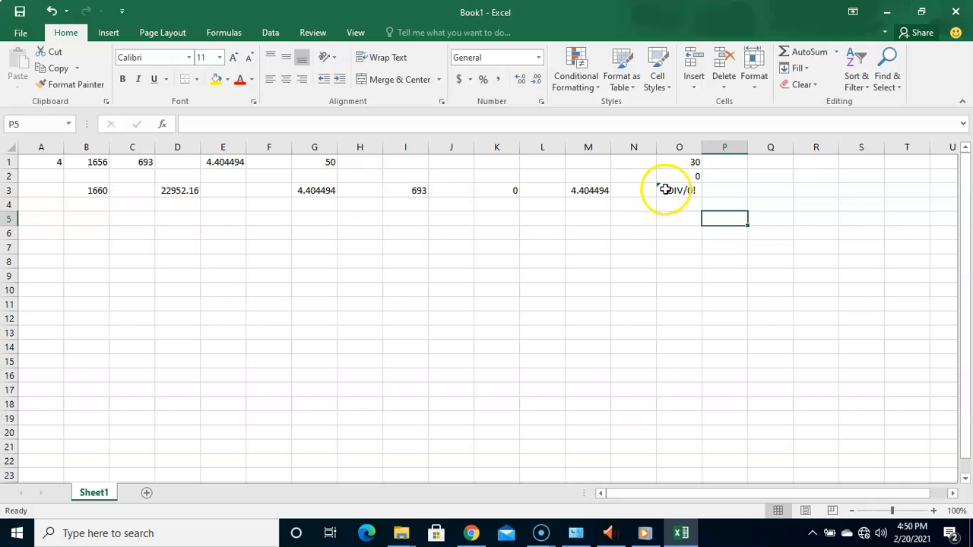
click(662, 192)
mouse_move(639, 197)
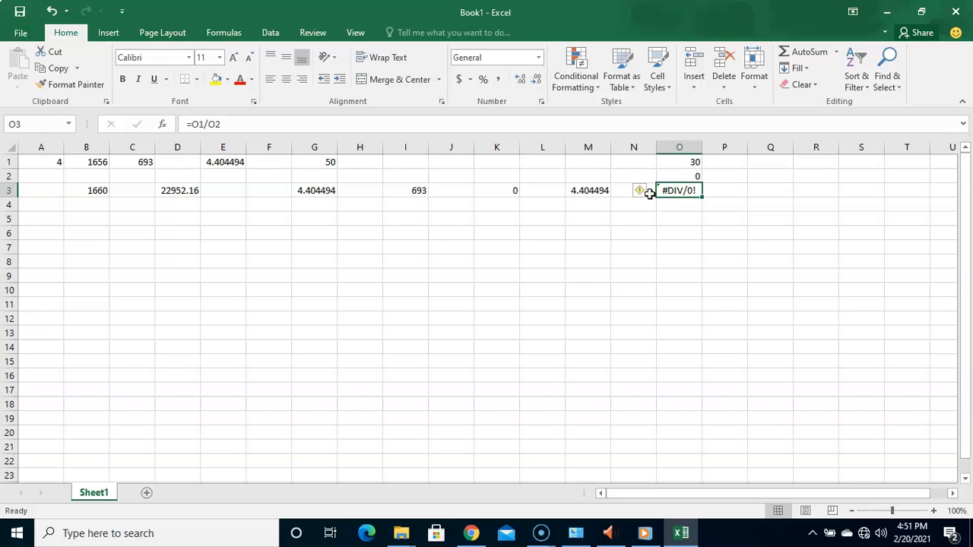
Enter the text AGE in cell P1.
click(731, 163)
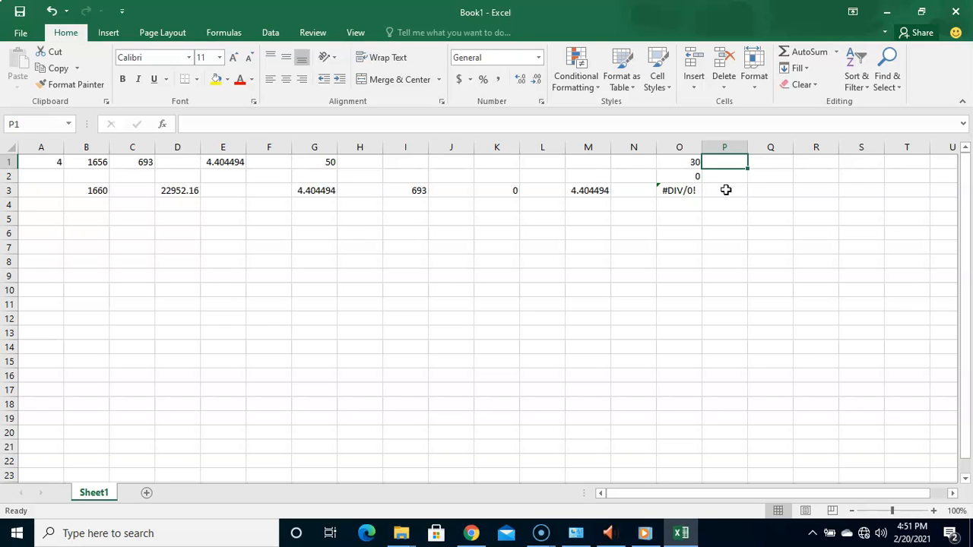
text(SUR)
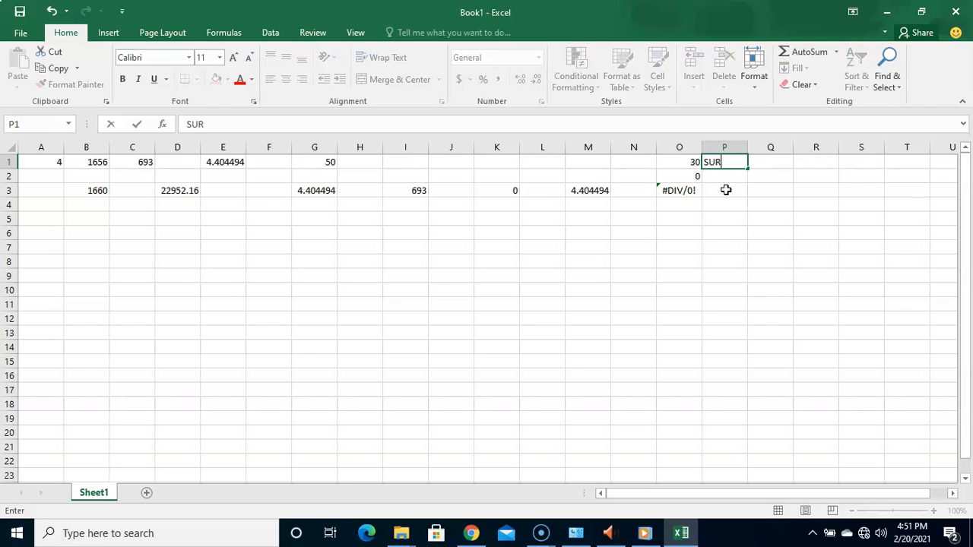
text(NAME)
key(BackSpace)
key(BackSpace)
key(BackSpace)
key(BackSpace)
key(BackSpace)
key(BackSpace)
key(BackSpace)
text(AGE)
Enter 30 in cell P2 and 40 in cell P3.
click(721, 178)
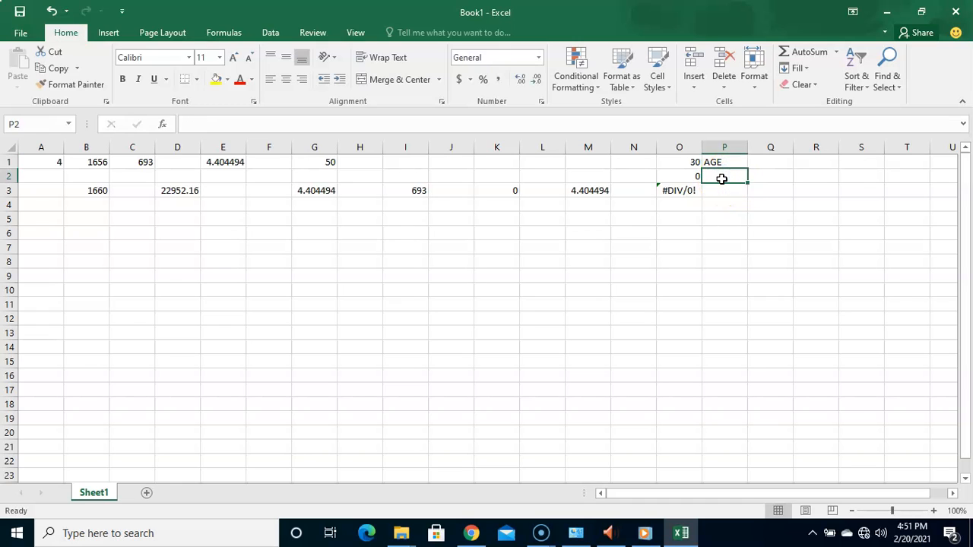
text(30)
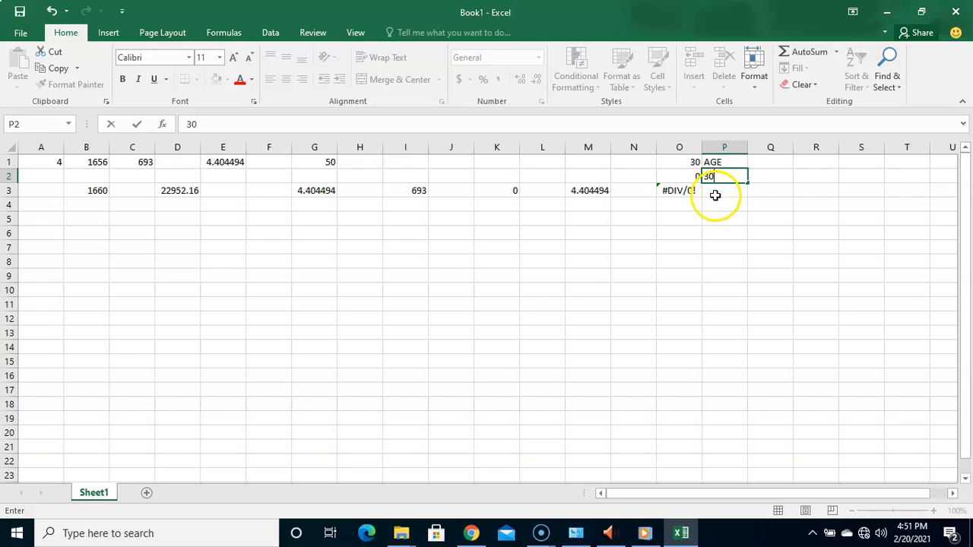
click(715, 195)
text(40)
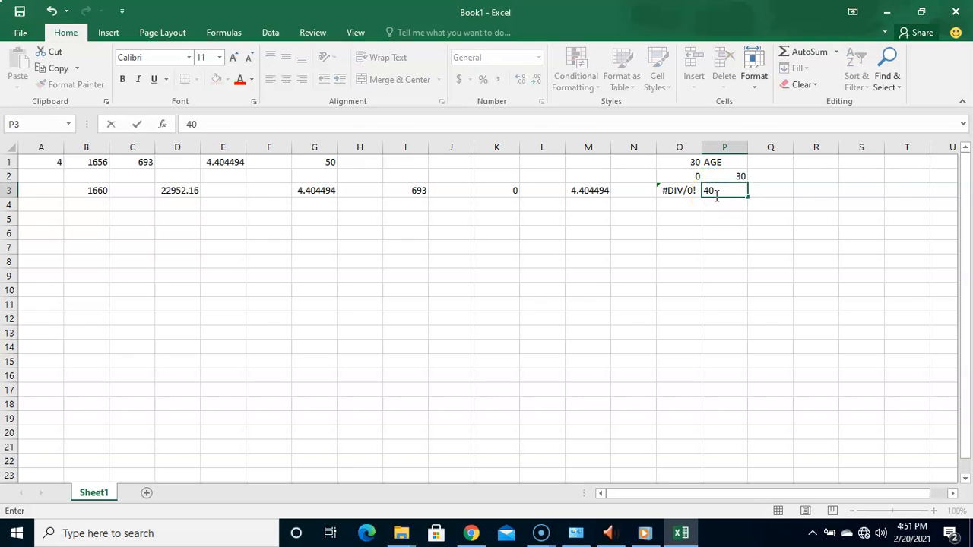
click(751, 222)
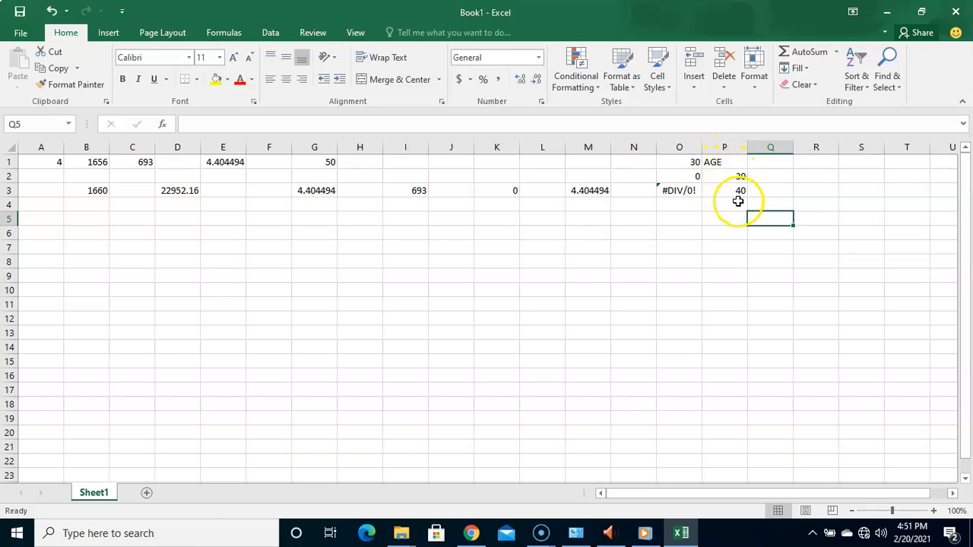
Enter a formula in cell P4 that adds the number in P2 to the text cell P1, reading =P2+P1.
click(738, 205)
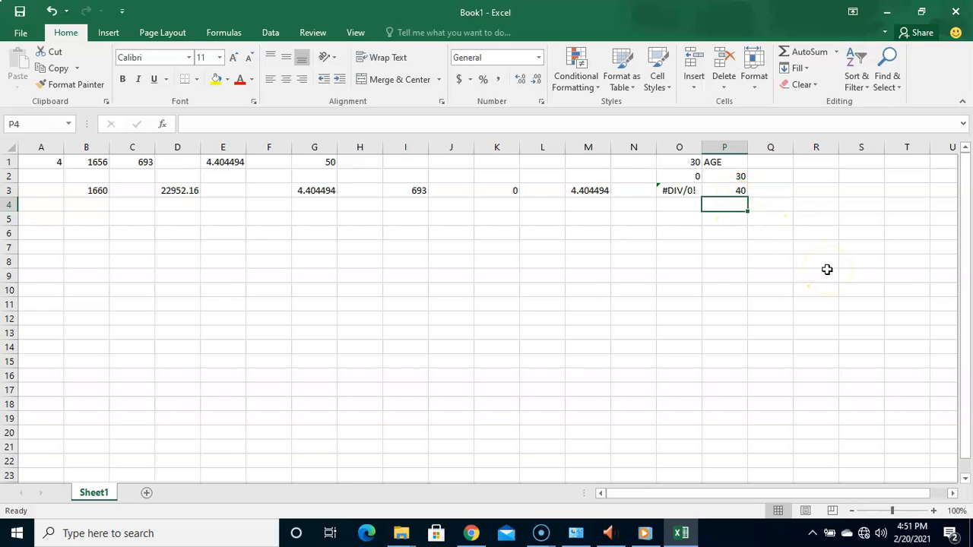
text(=)
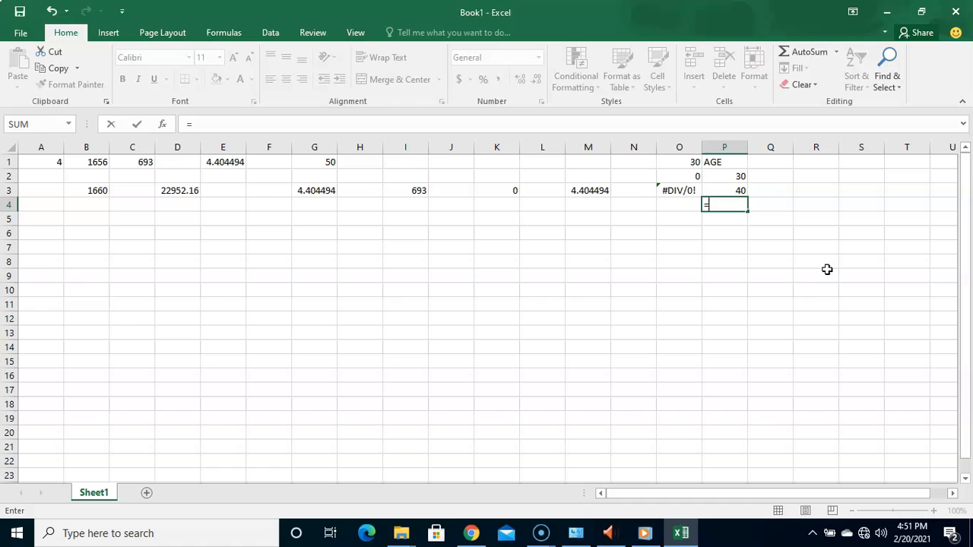
click(738, 176)
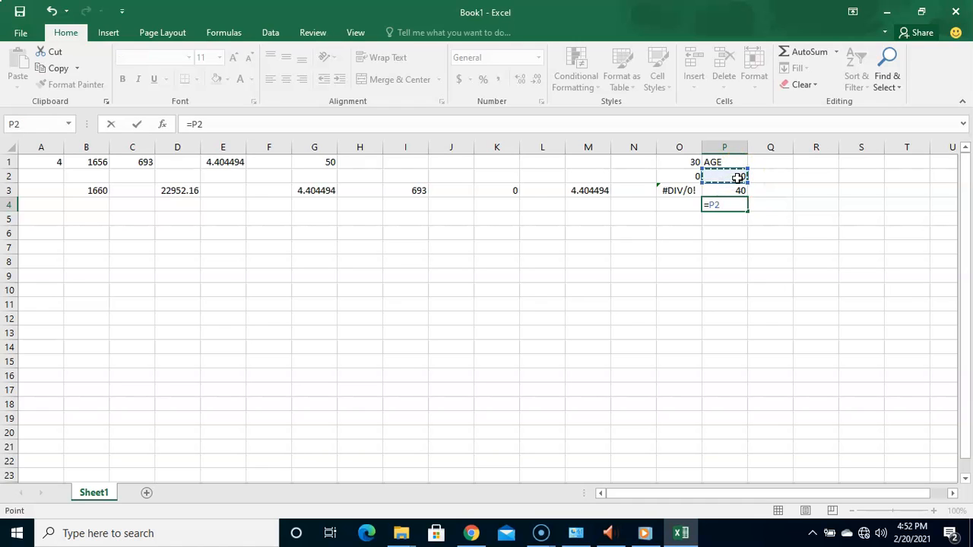
text(=)
click(727, 162)
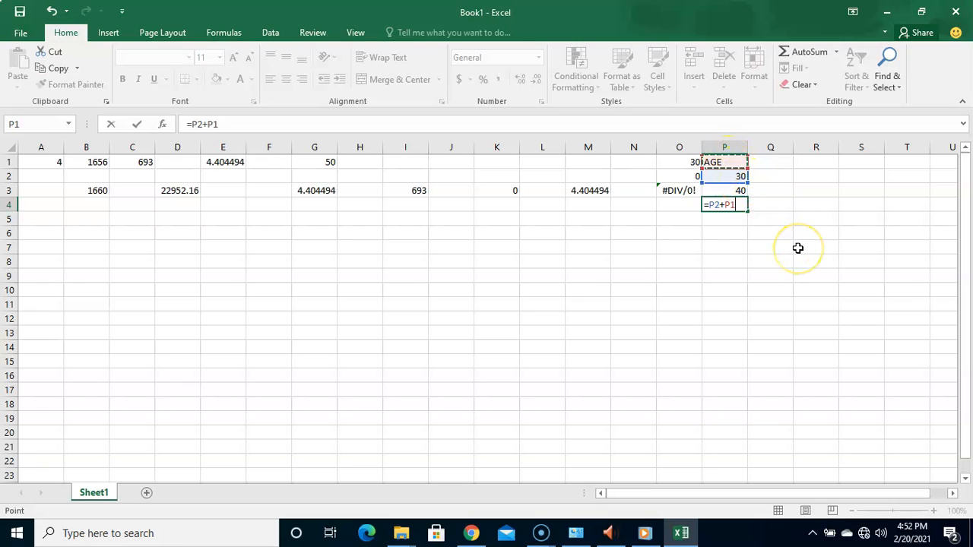
key(Return)
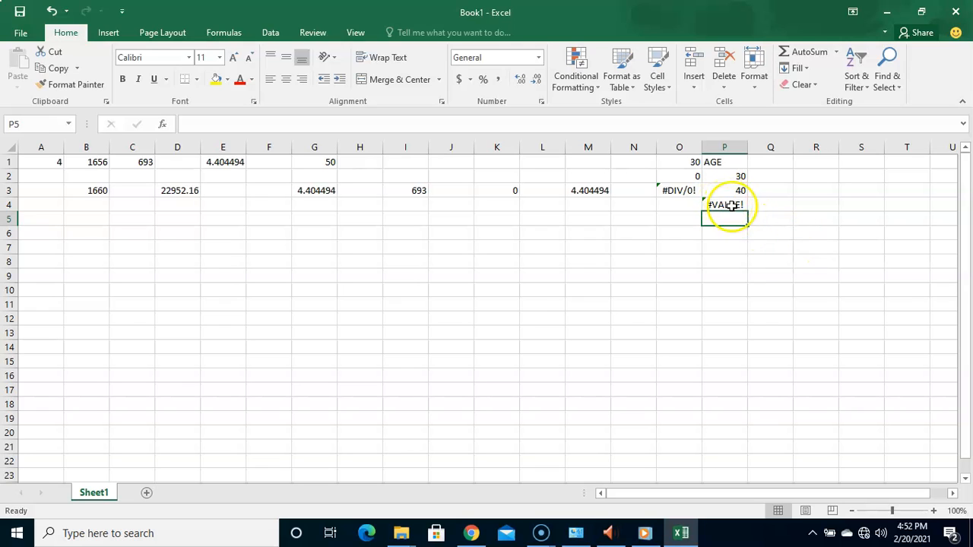
Select cell P4 and read the explanation of its formula error.
click(726, 205)
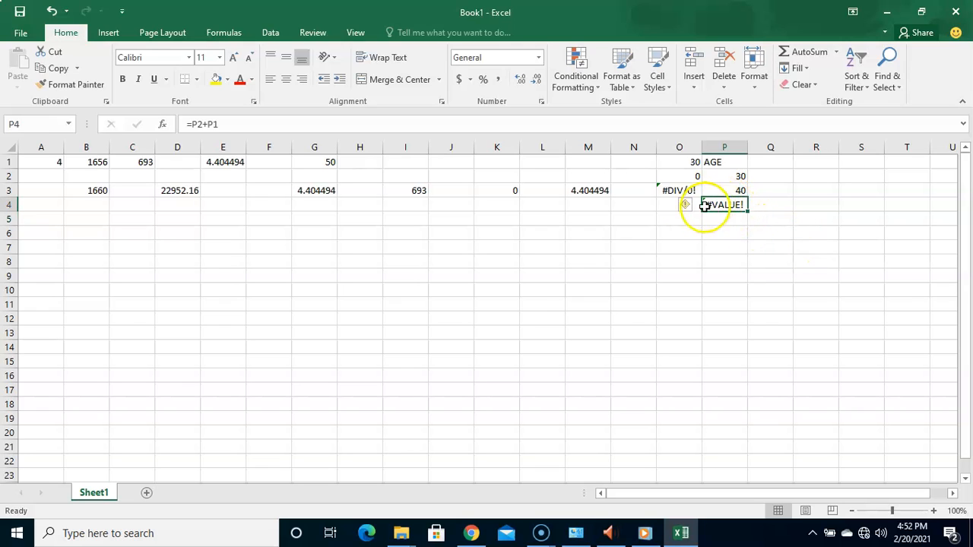
mouse_move(684, 213)
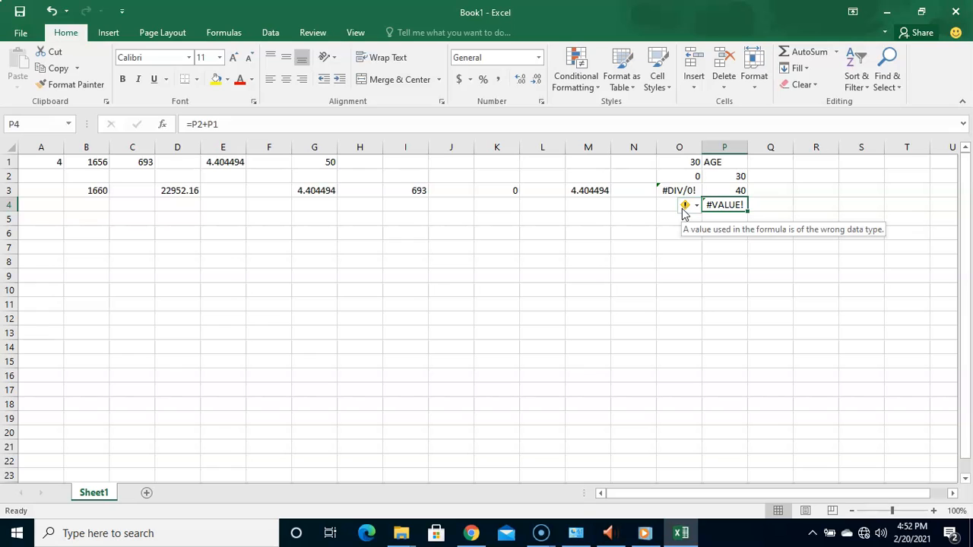
click(733, 201)
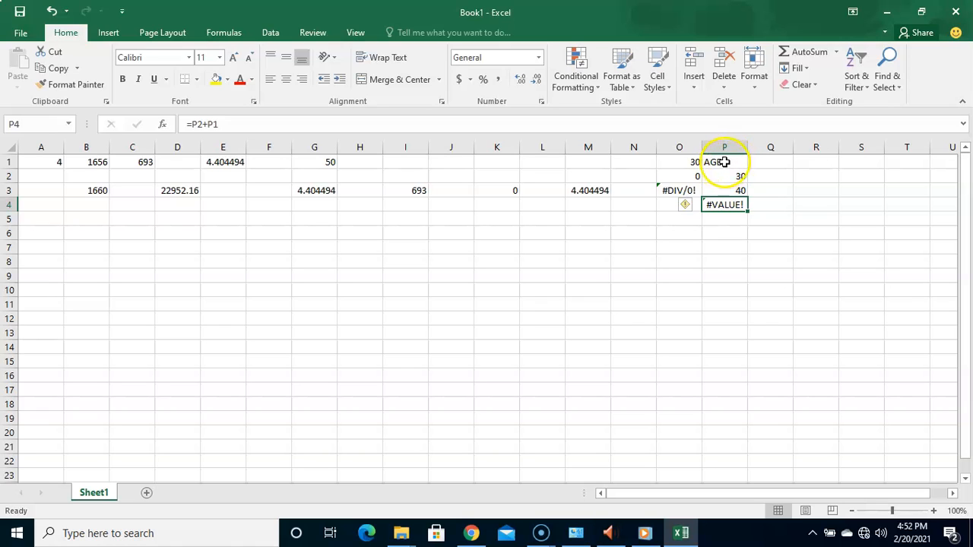
Replace the second reference in cell P4's formula with P3 so it reads =P2+P3.
double_click(736, 204)
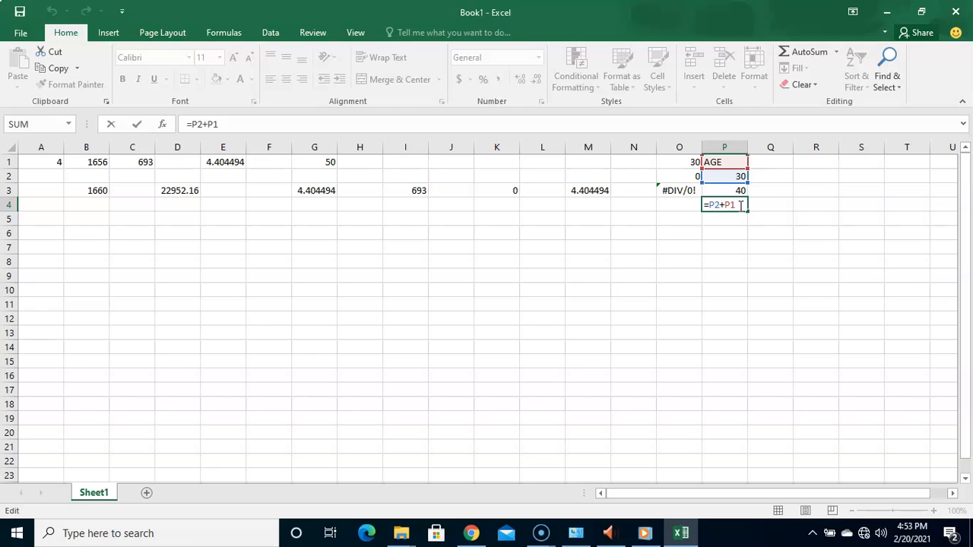
key(BackSpace)
key(BackSpace)
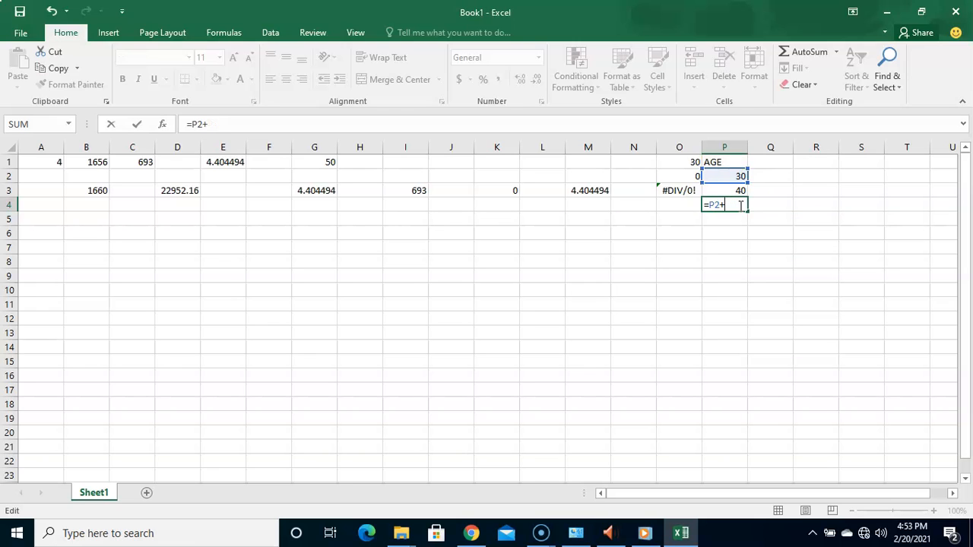
click(737, 190)
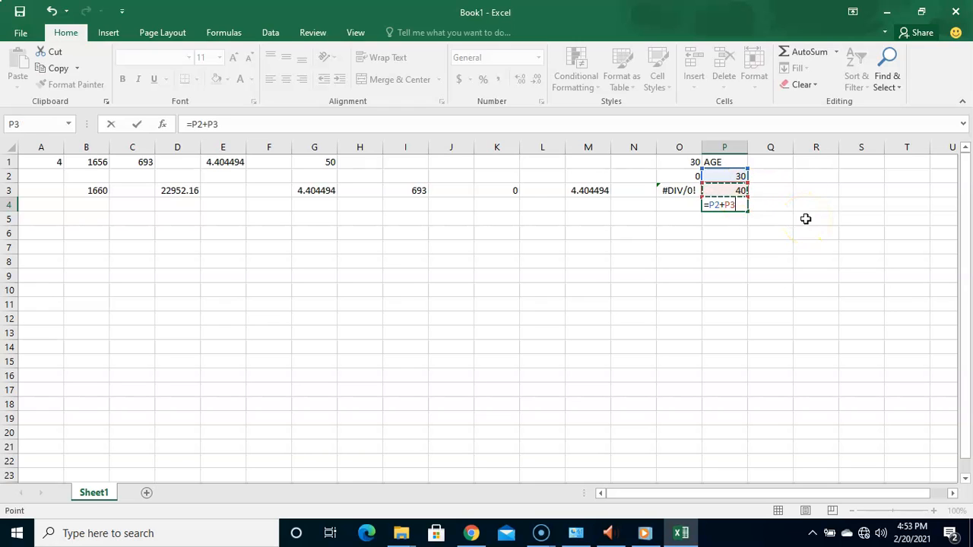
key(BackSpace)
key(BackSpace)
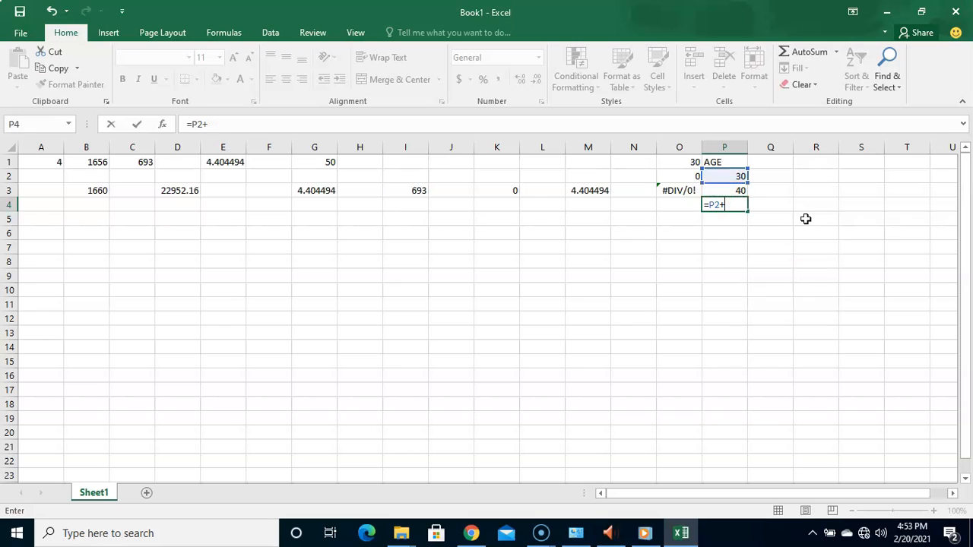
text(P3)
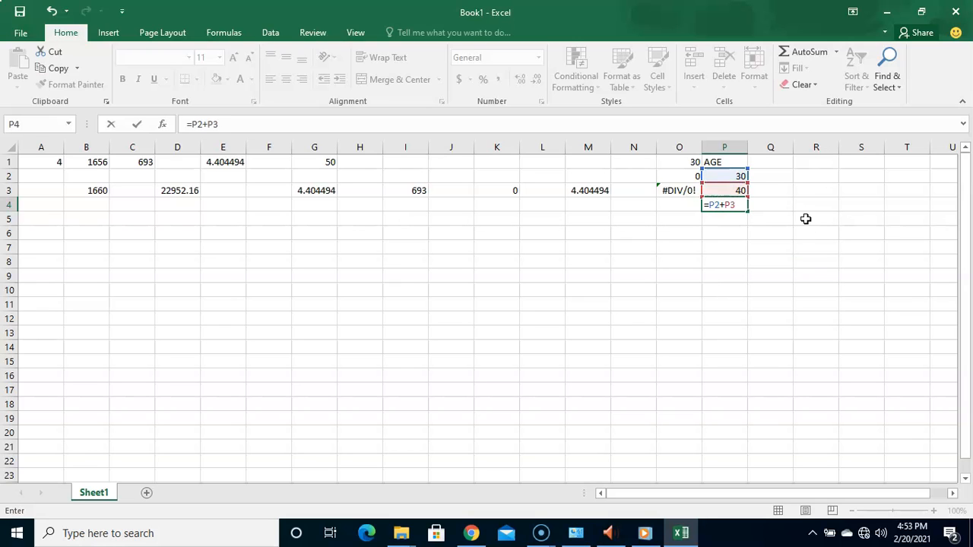
key(Return)
click(723, 216)
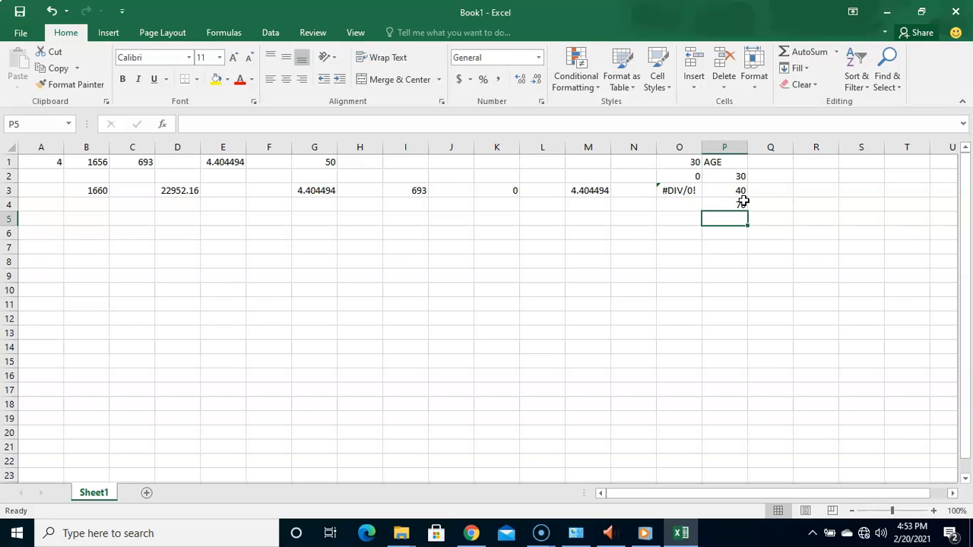
List the function names SUM, MIN, MAX, COUNT and AVERAGE in cells L5 through L9.
click(644, 243)
click(560, 227)
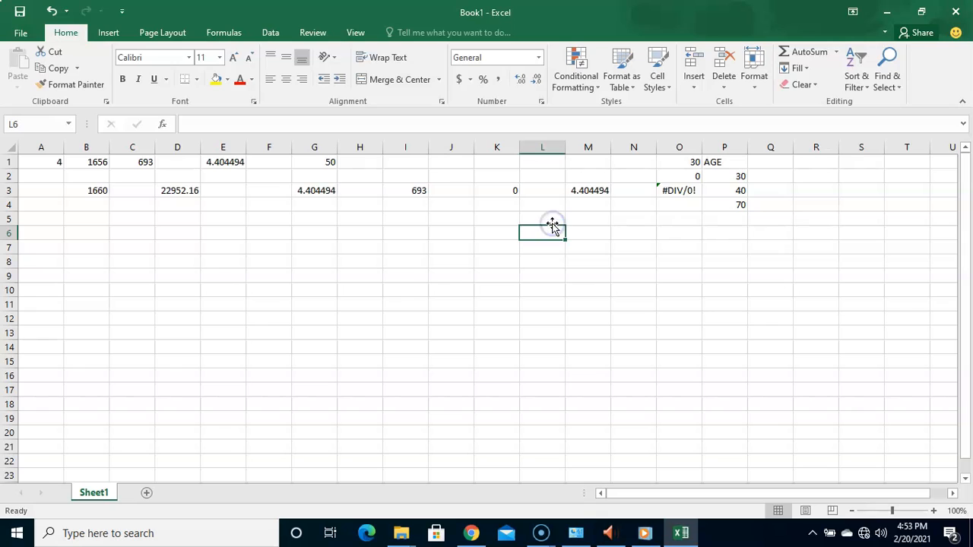
click(538, 217)
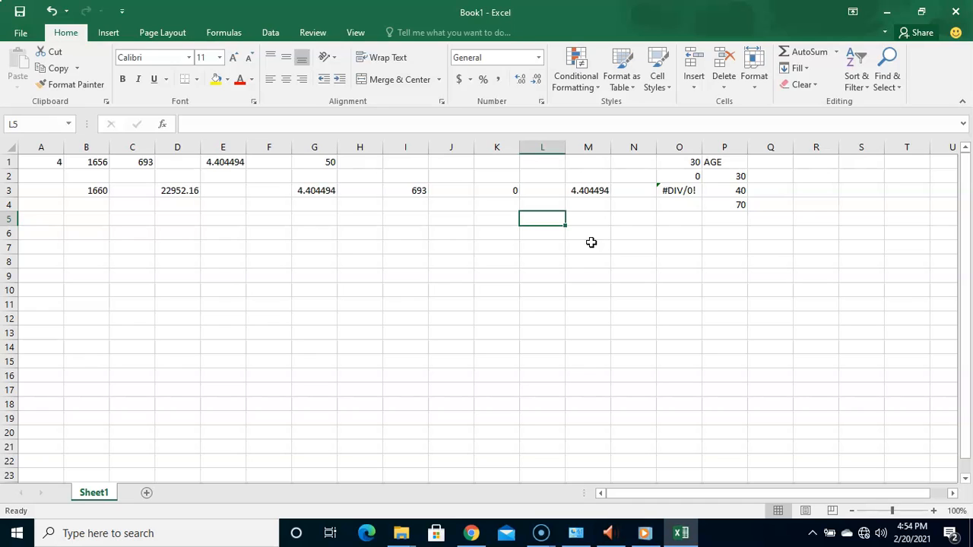
text(SUM)
key(Return)
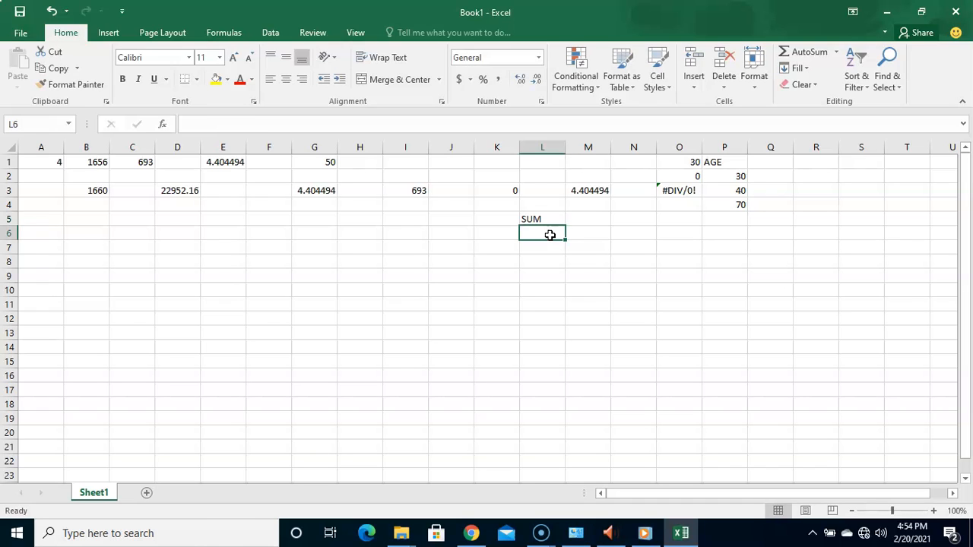
text(MIN)
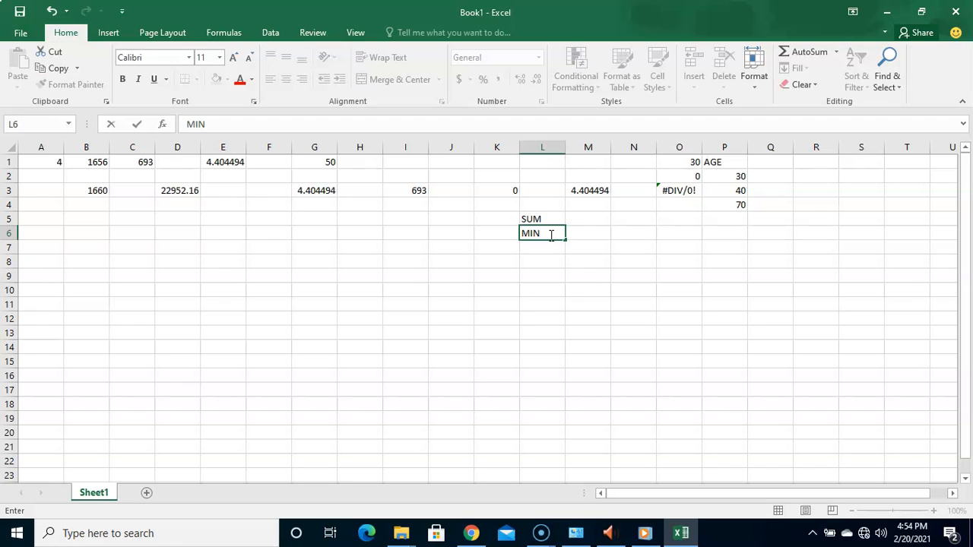
key(Return)
text(MAX)
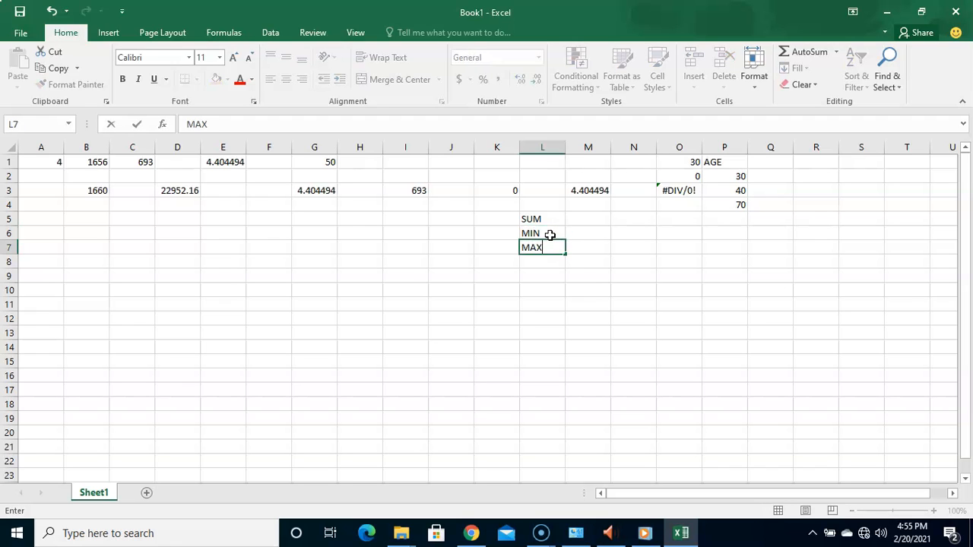
key(Return)
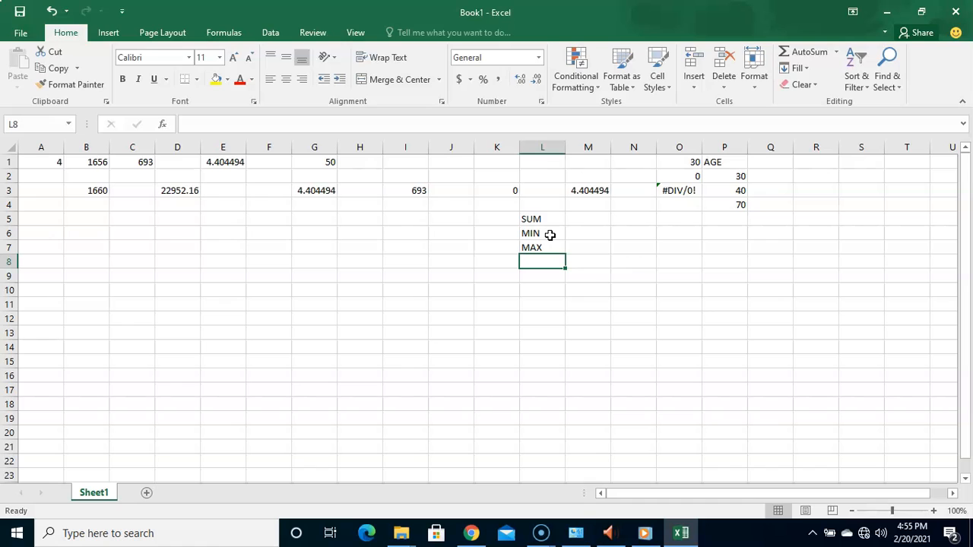
text(COUNT)
key(Return)
text(AVERAGE)
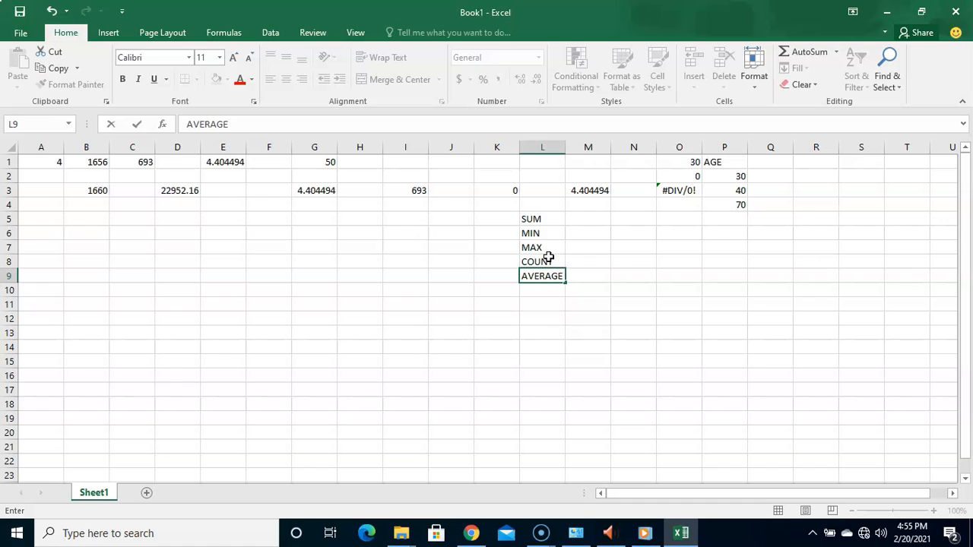
click(585, 220)
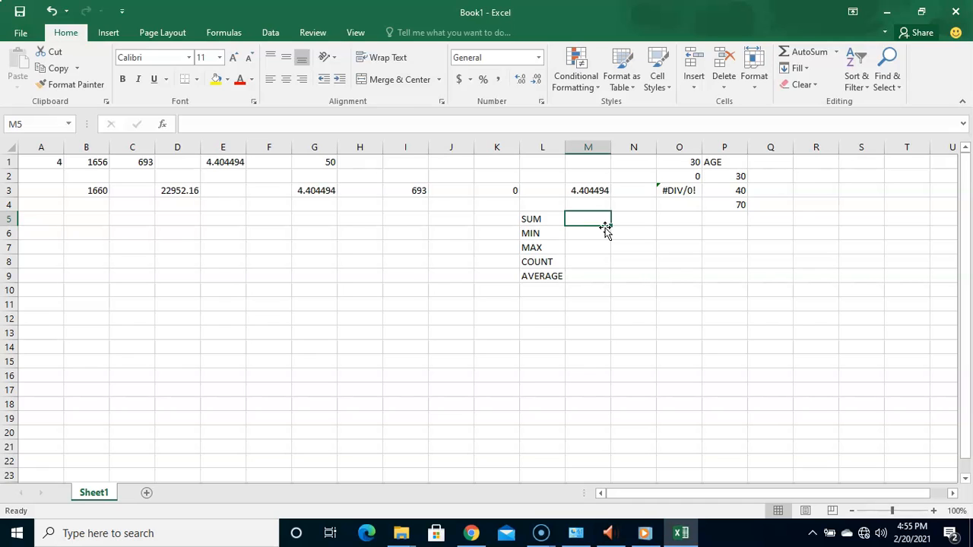
click(637, 221)
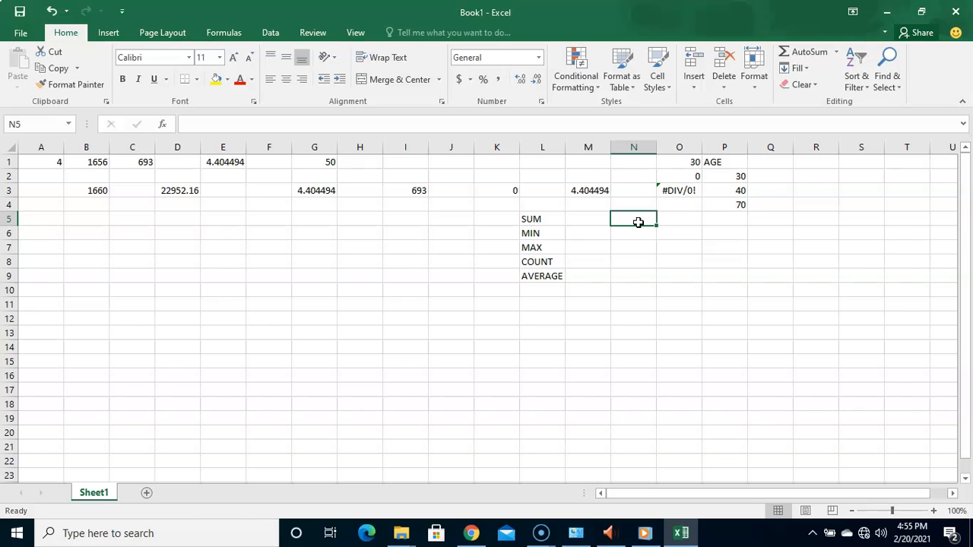
click(582, 220)
text(=)
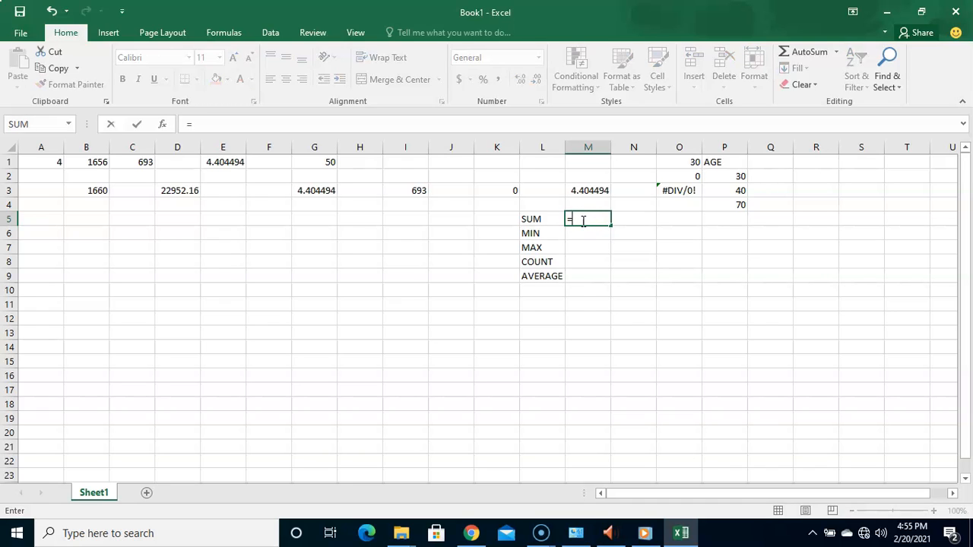
text(C4)
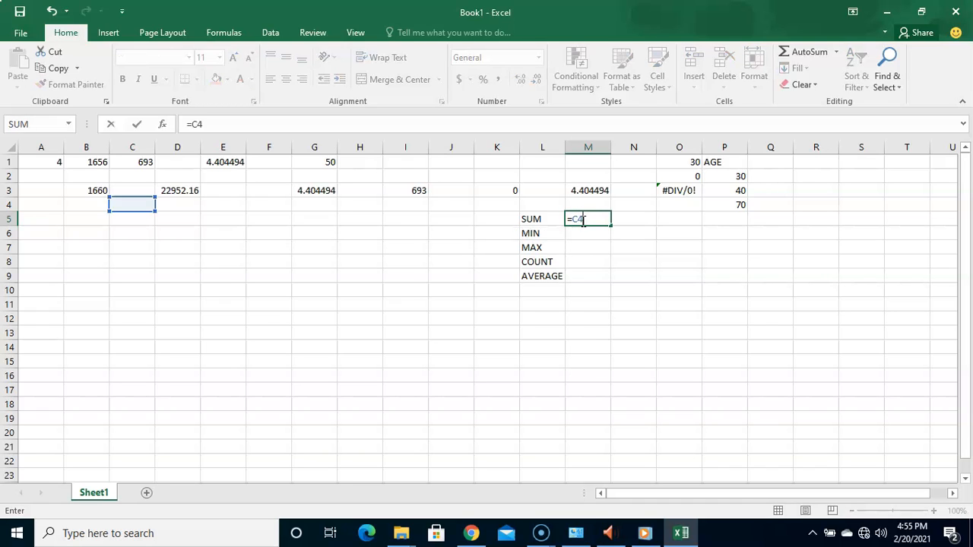
text(+C5)
click(584, 220)
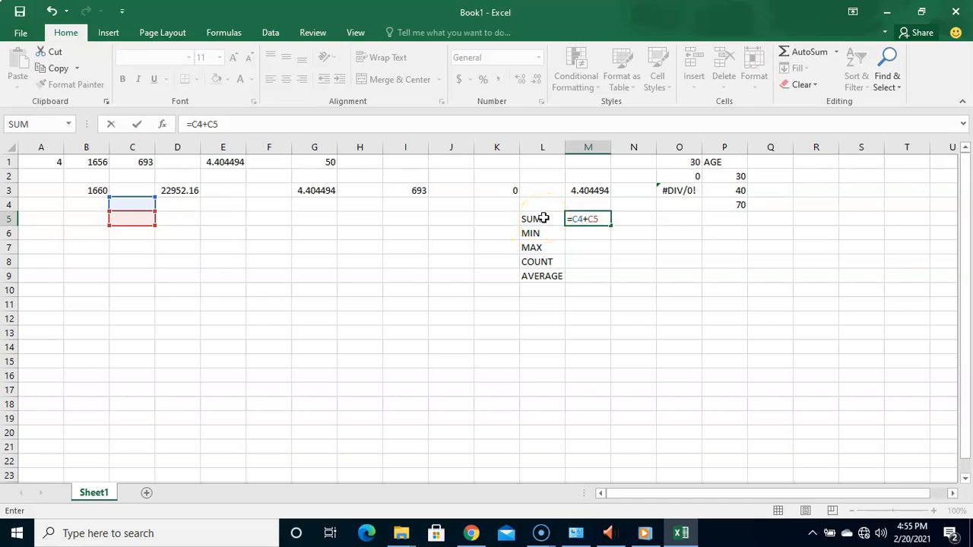
click(580, 219)
key(BackSpace)
key(BackSpace)
key(BackSpace)
key(BackSpace)
key(BackSpace)
key(BackSpace)
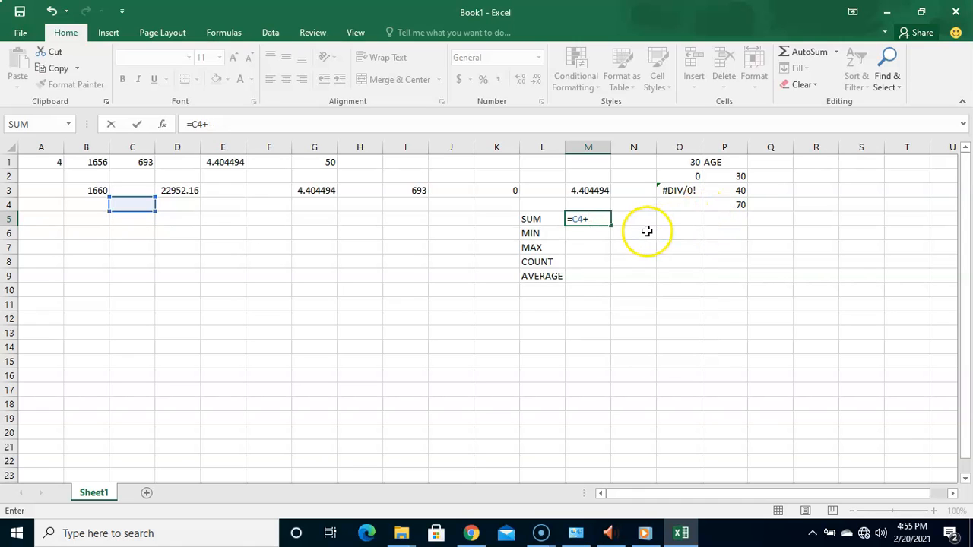
click(646, 231)
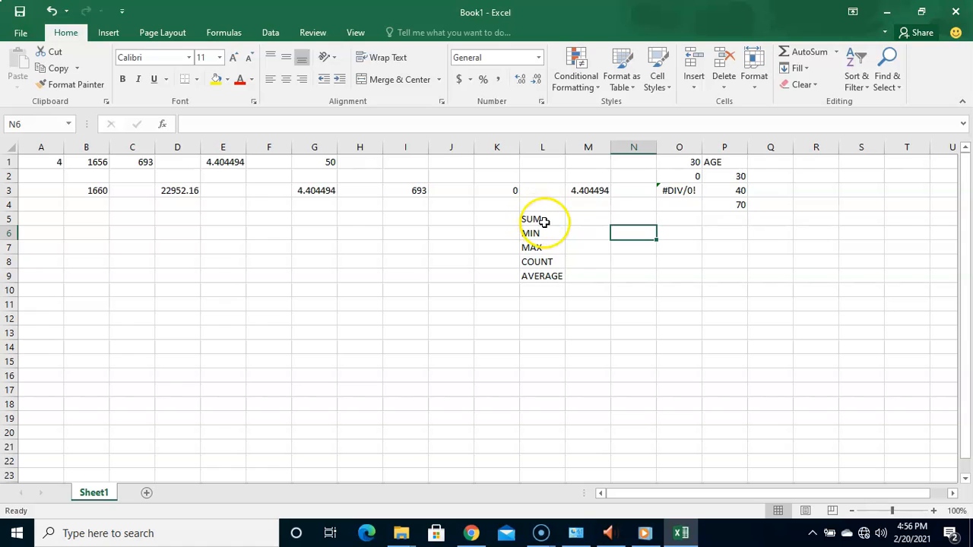
Add the values of P2 and P3 in cell P5 with the SUM function, using separate arguments: =SUM(P2,P3).
click(737, 203)
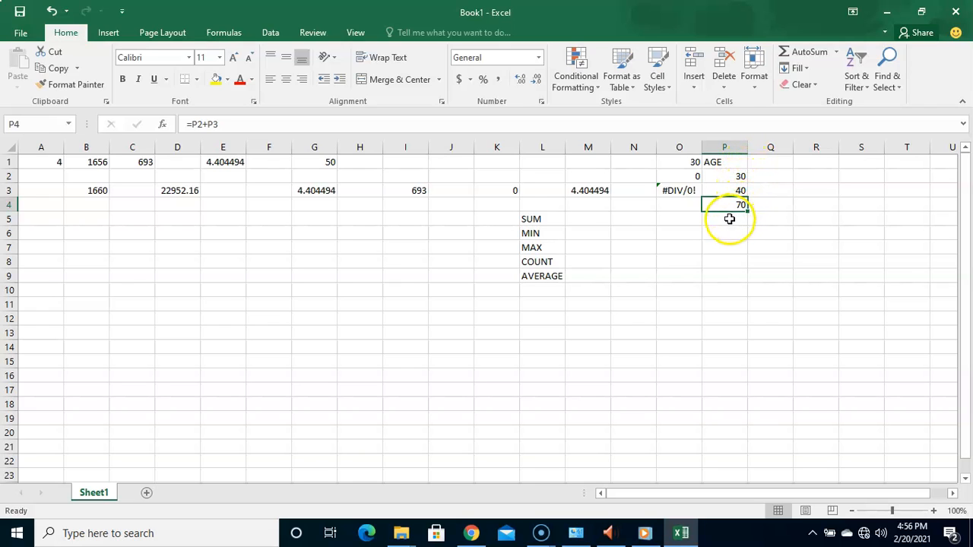
click(729, 219)
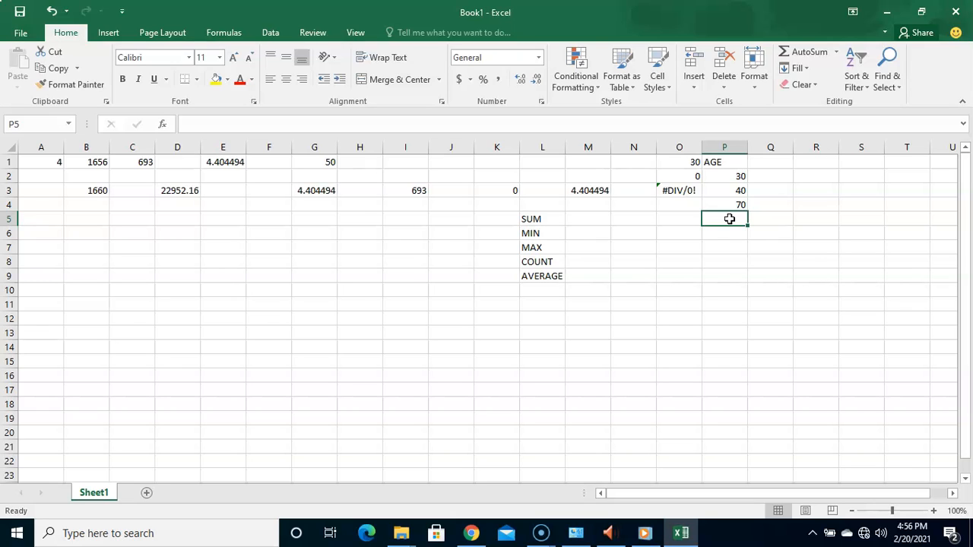
text(=)
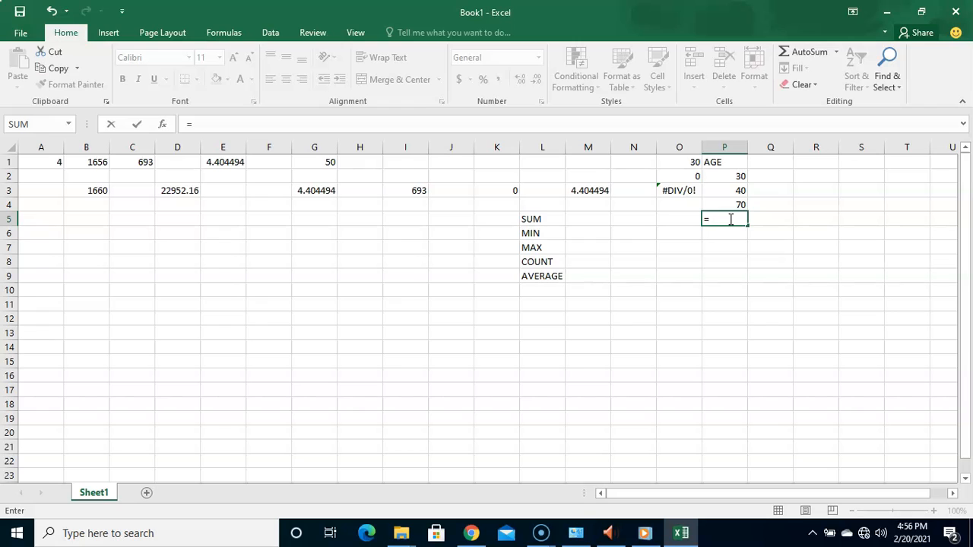
text(SUM)
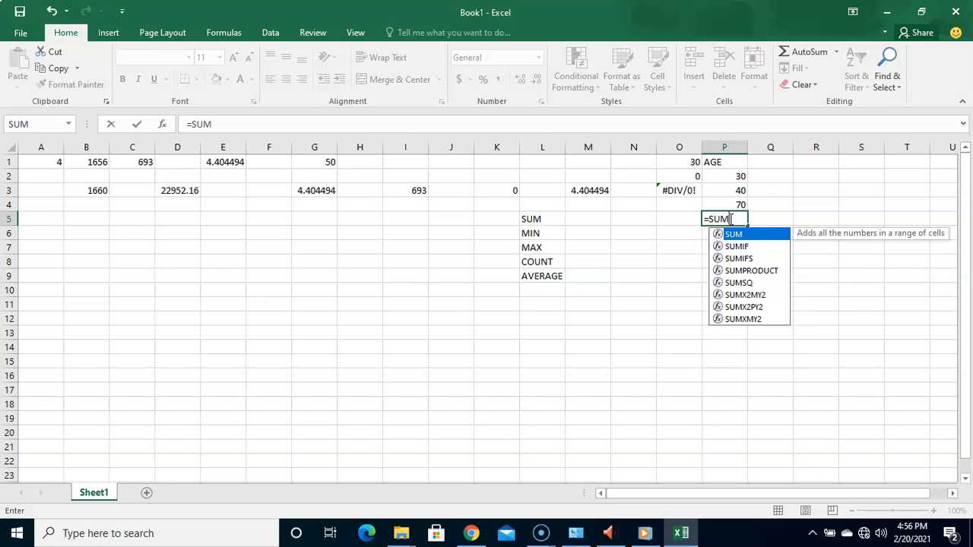
text(()
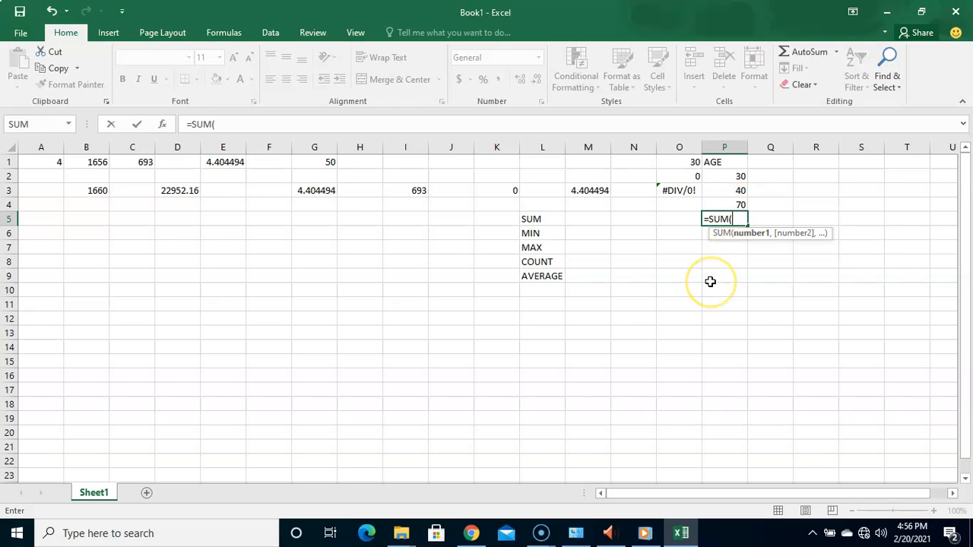
text(P)
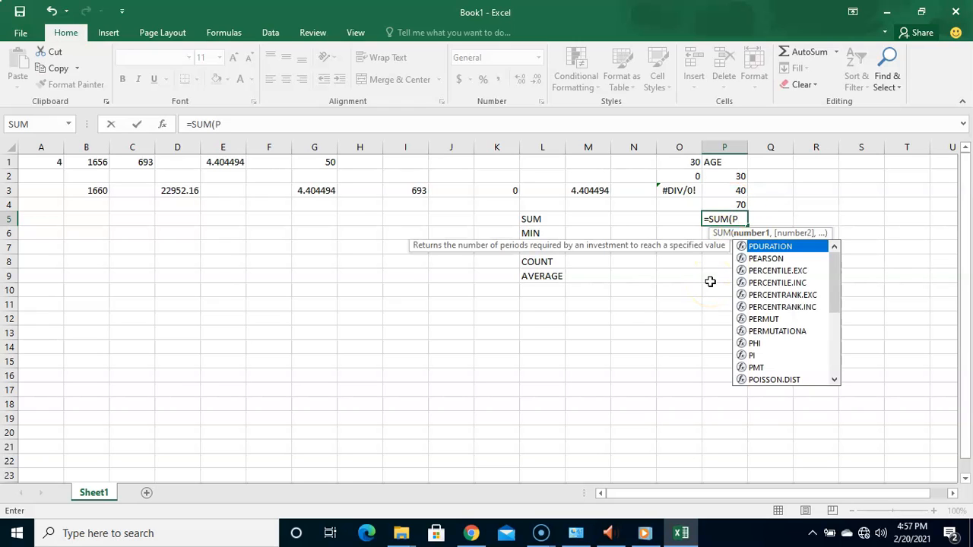
text(2)
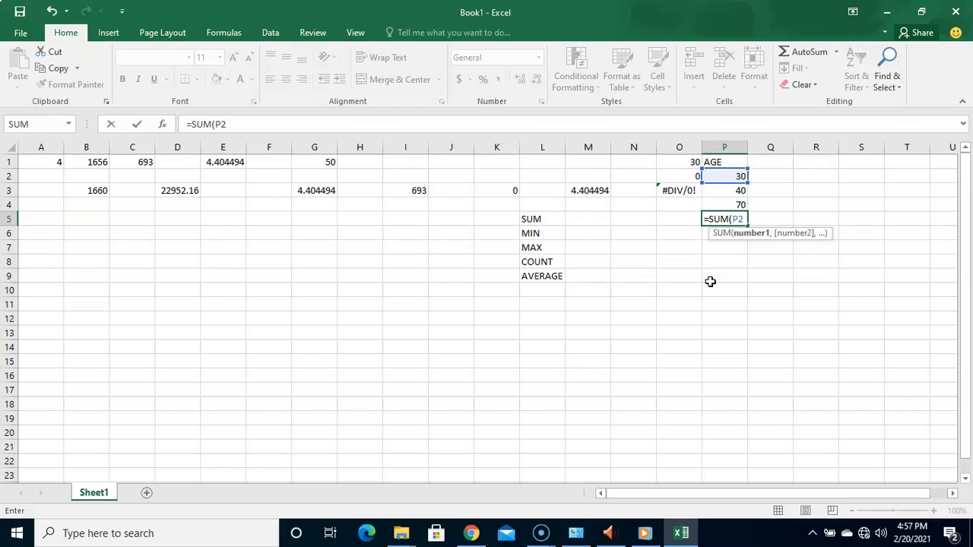
text(,)
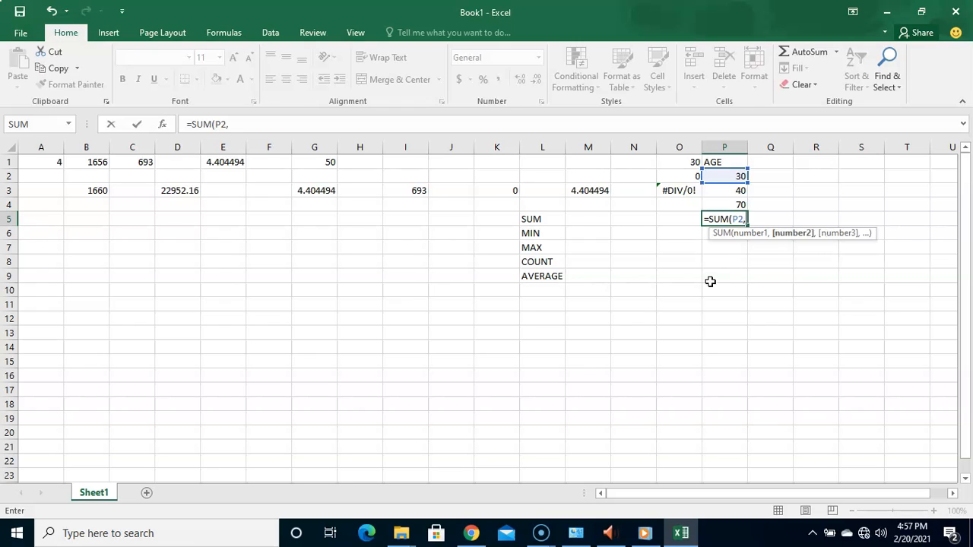
text(P3)
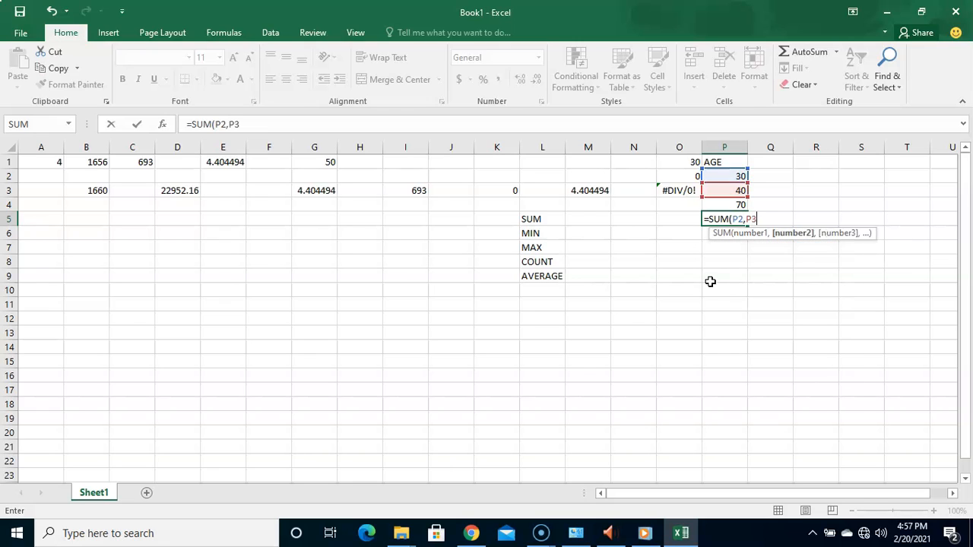
text())
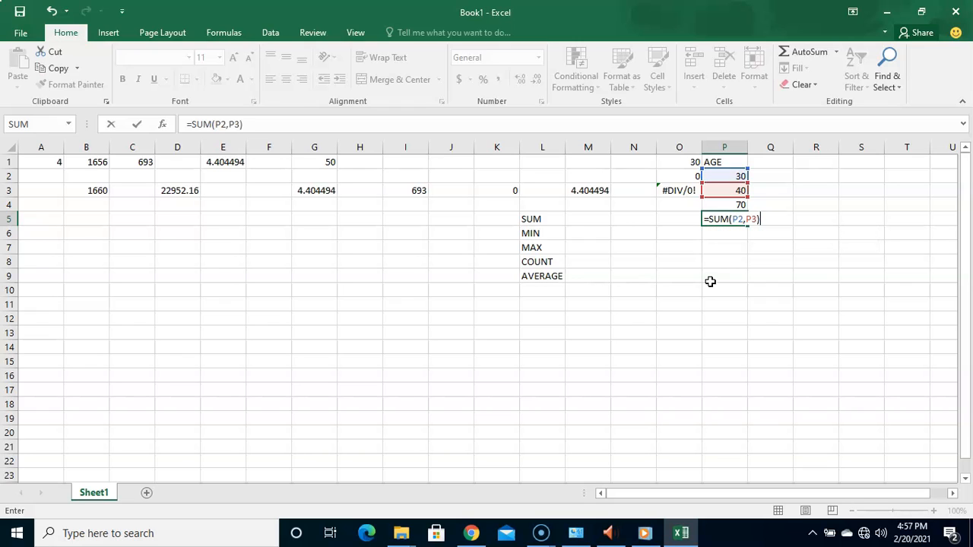
key(Return)
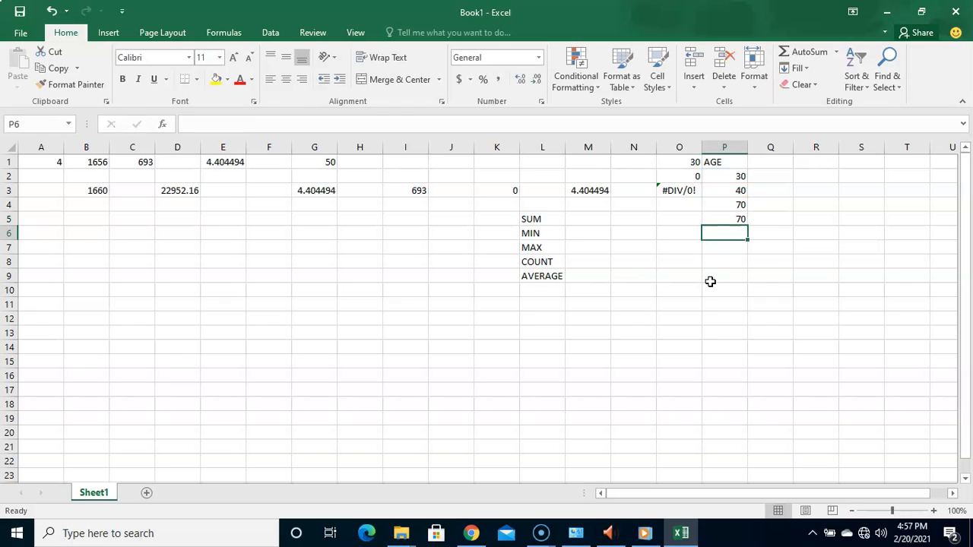
click(741, 218)
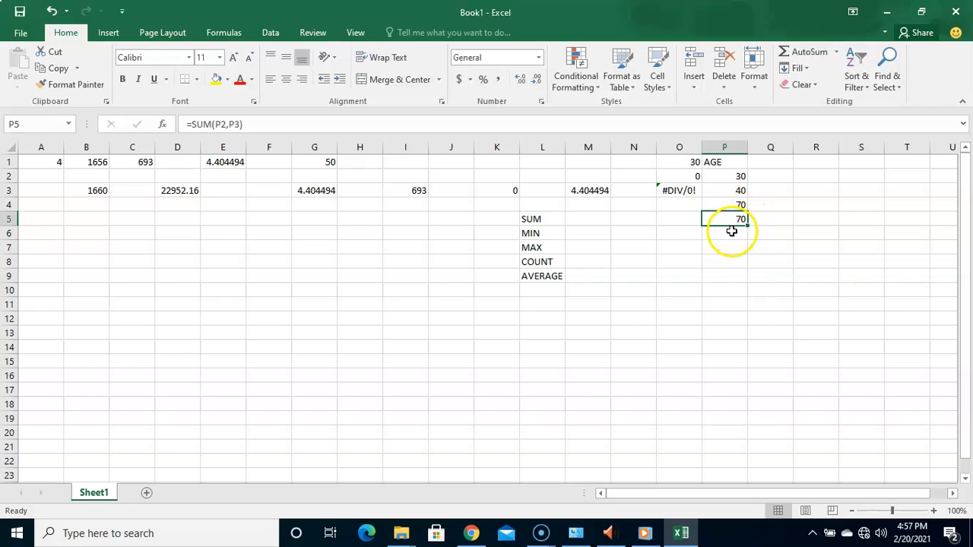
Total the cell range P2 to P5 in cell P6 with the formula =SUM(P2:P5).
click(733, 233)
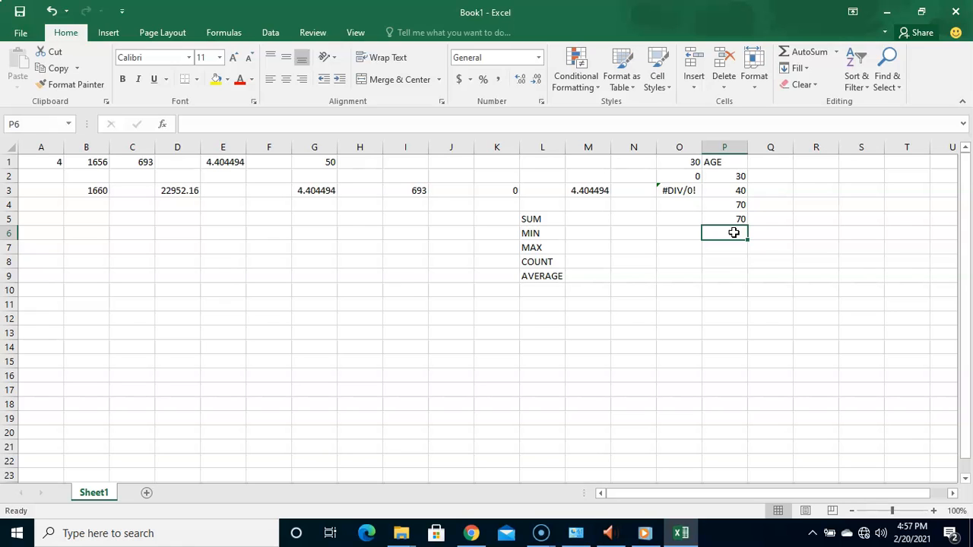
text(=SUM()
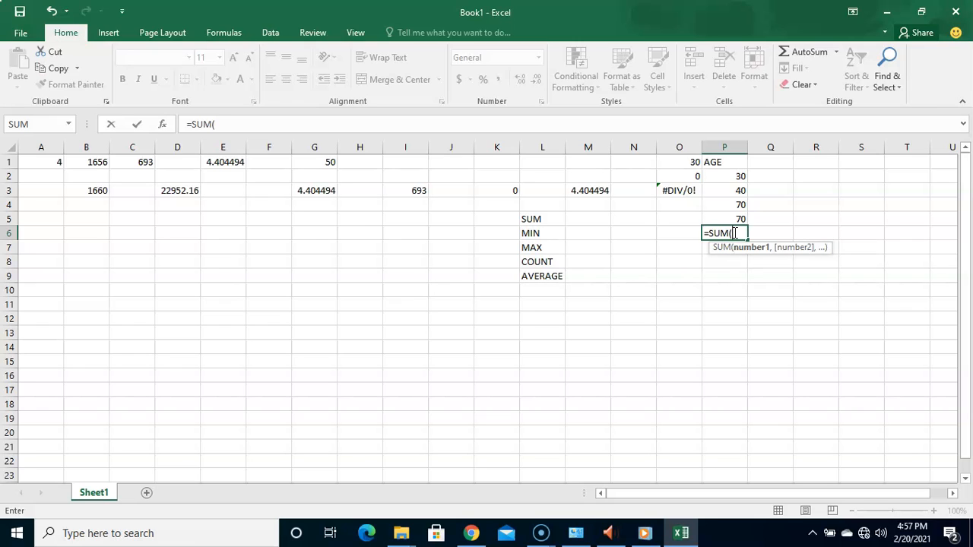
text(P2)
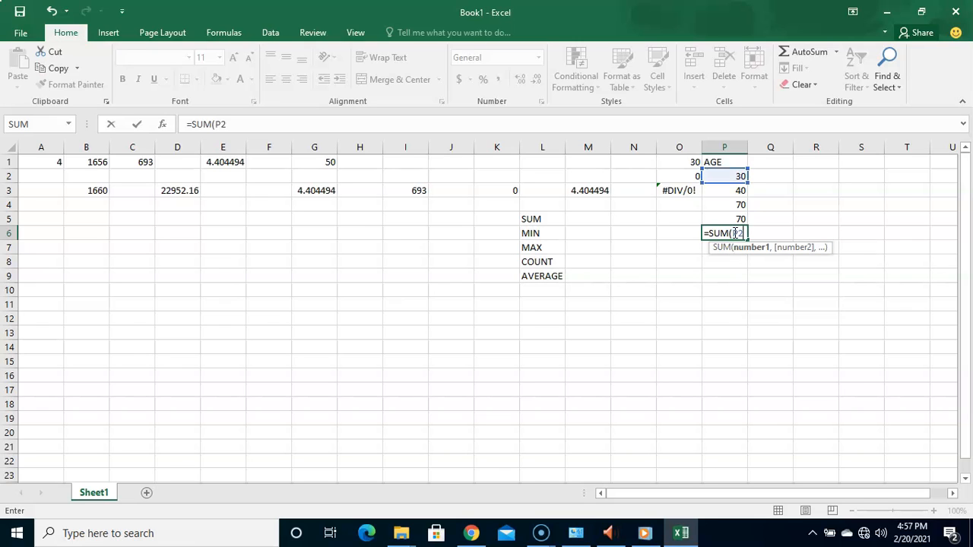
text(:)
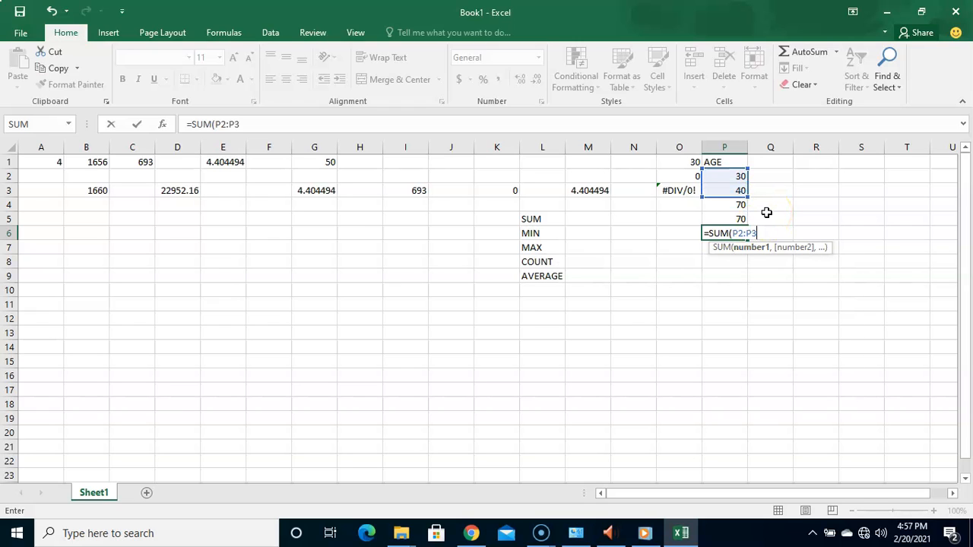
click(742, 190)
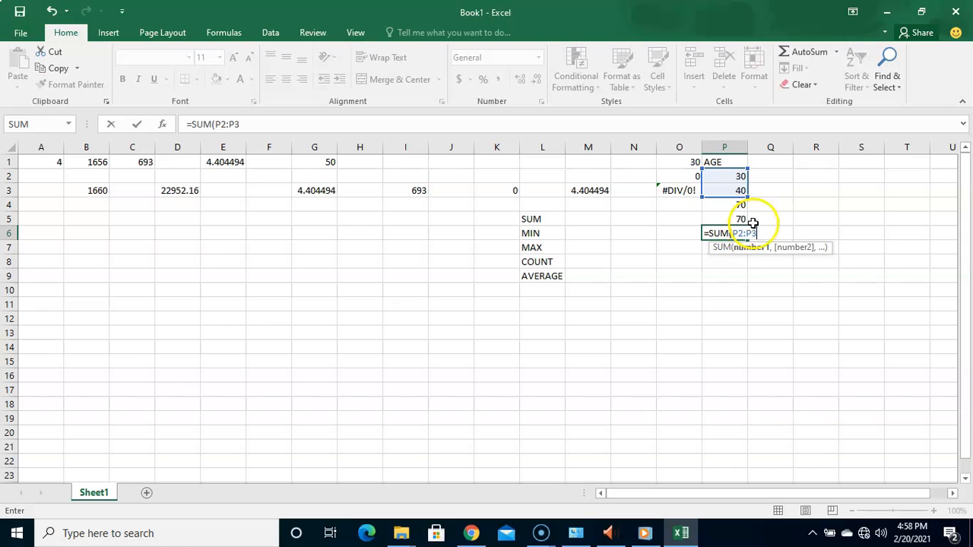
key(BackSpace)
key(Escape)
text(5)
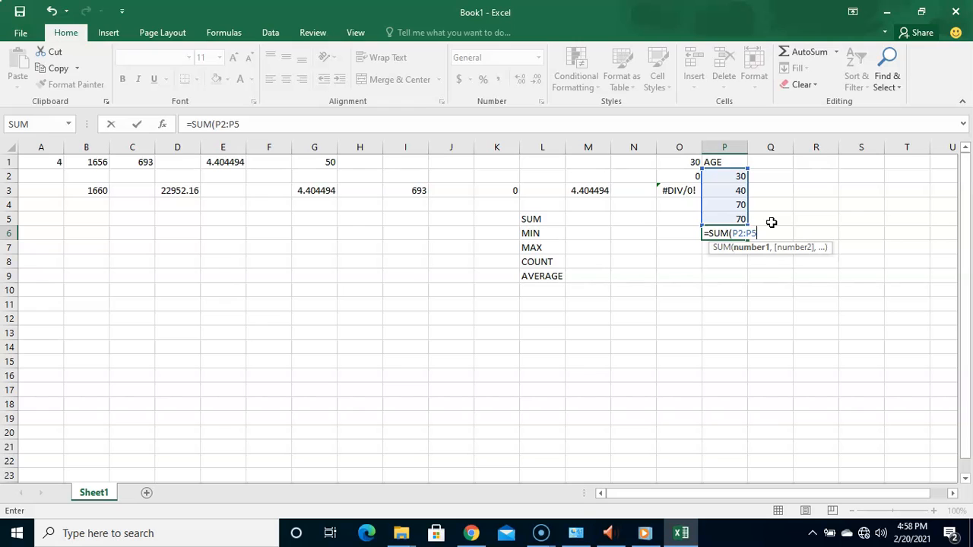
text())
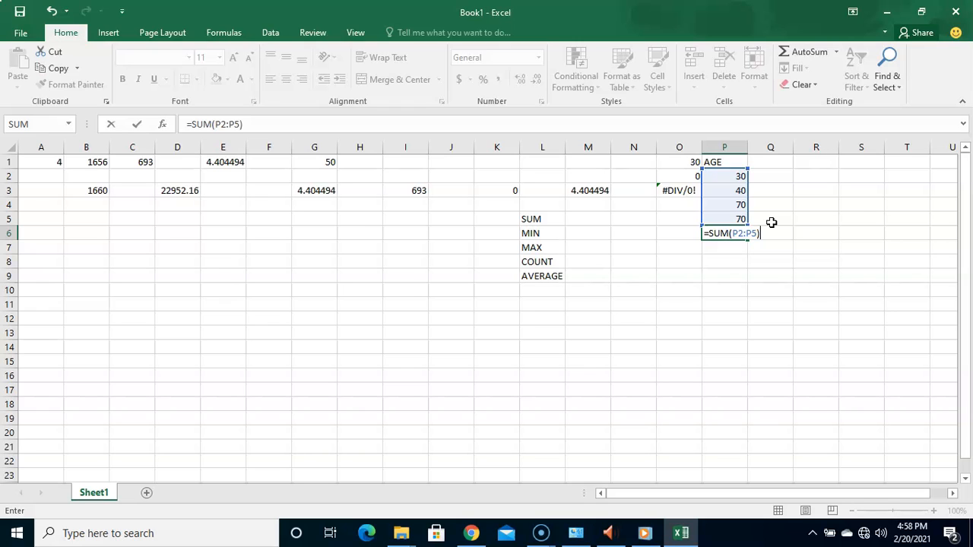
key(Return)
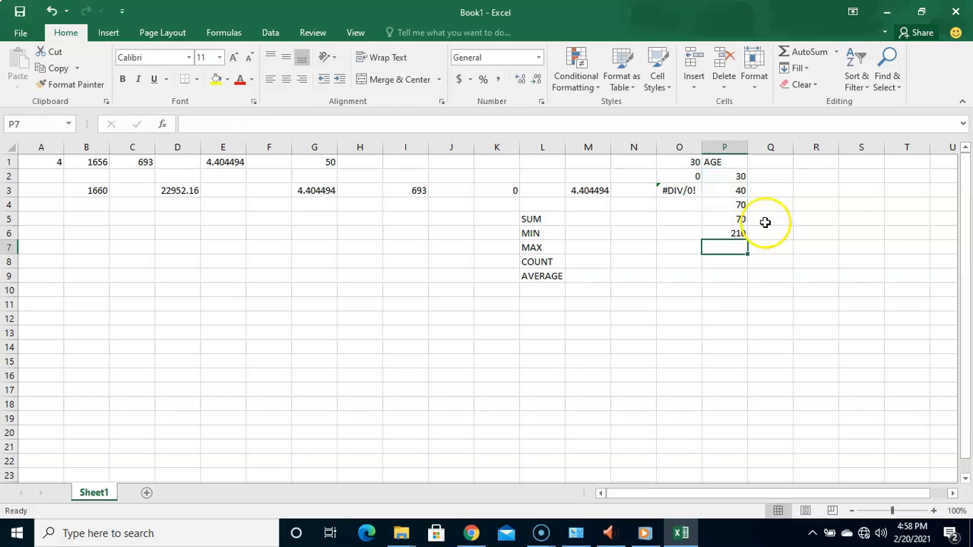
click(731, 234)
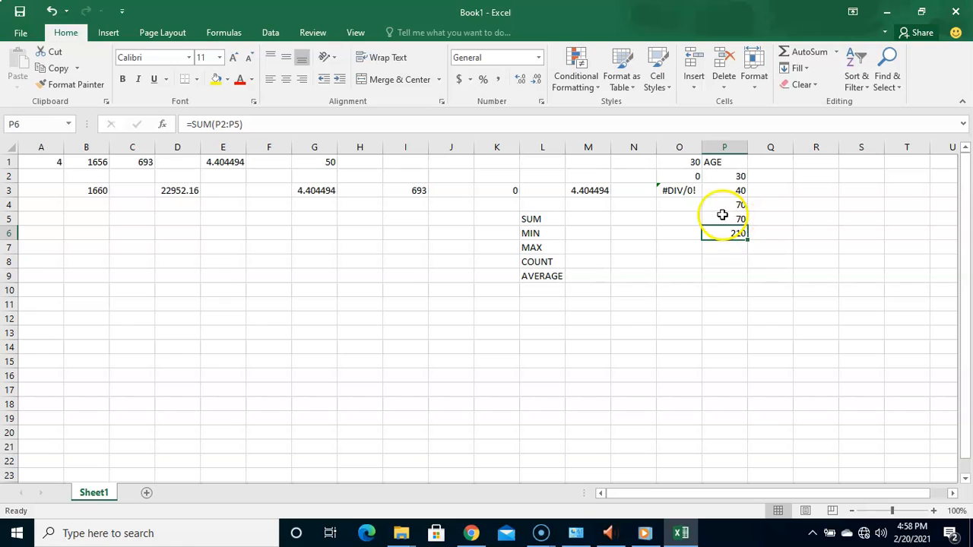
Write a SUM formula in cell P7 with each cell as a separate argument: =SUM(P2,P3,P4,P5,P6).
click(726, 248)
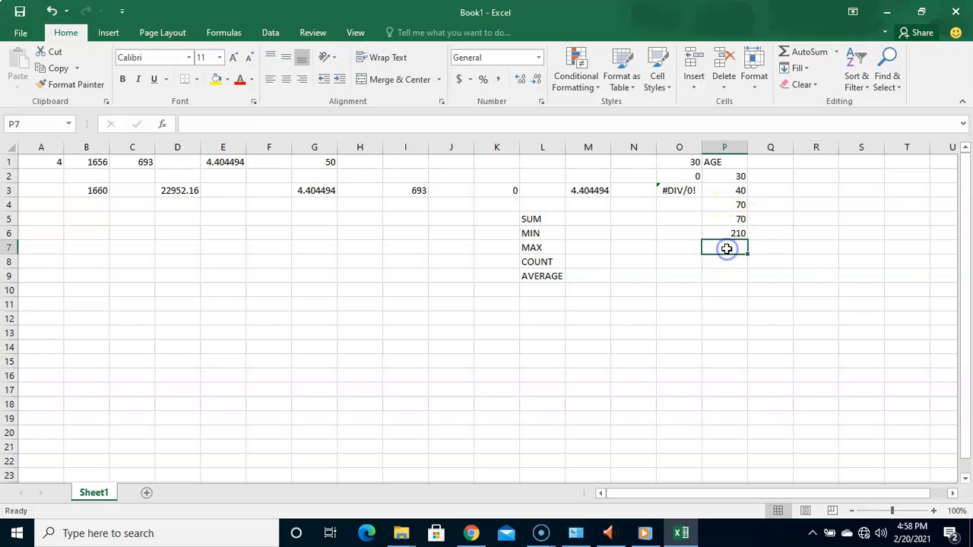
text(=)
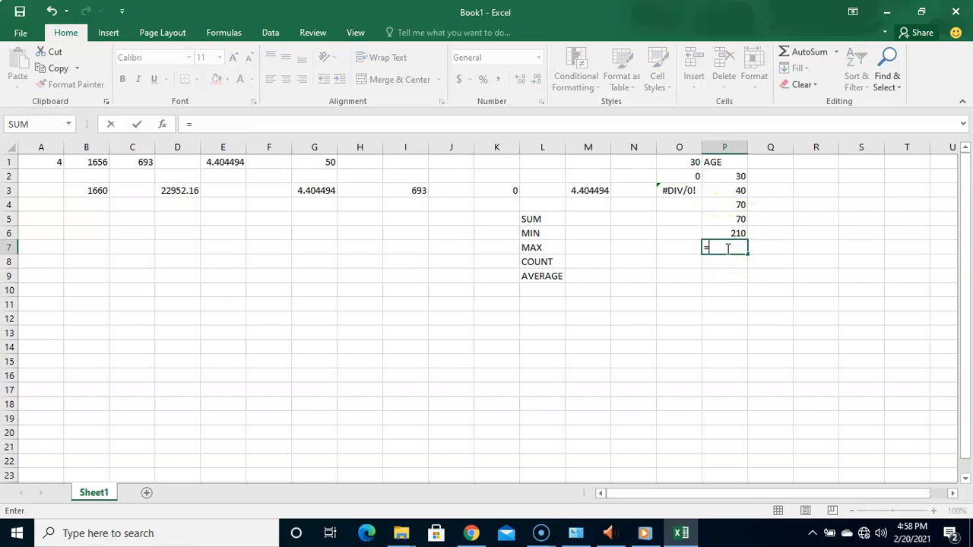
text(SUM()
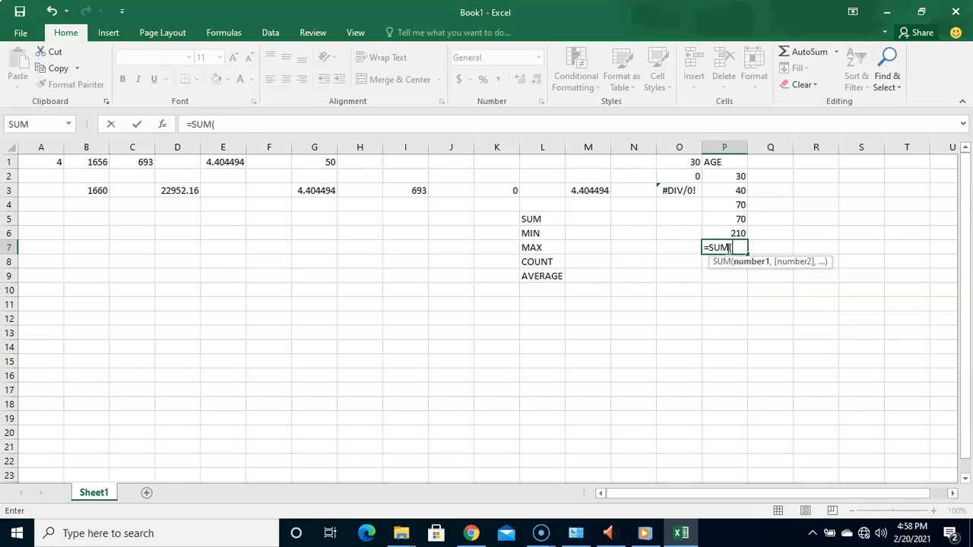
text(P)
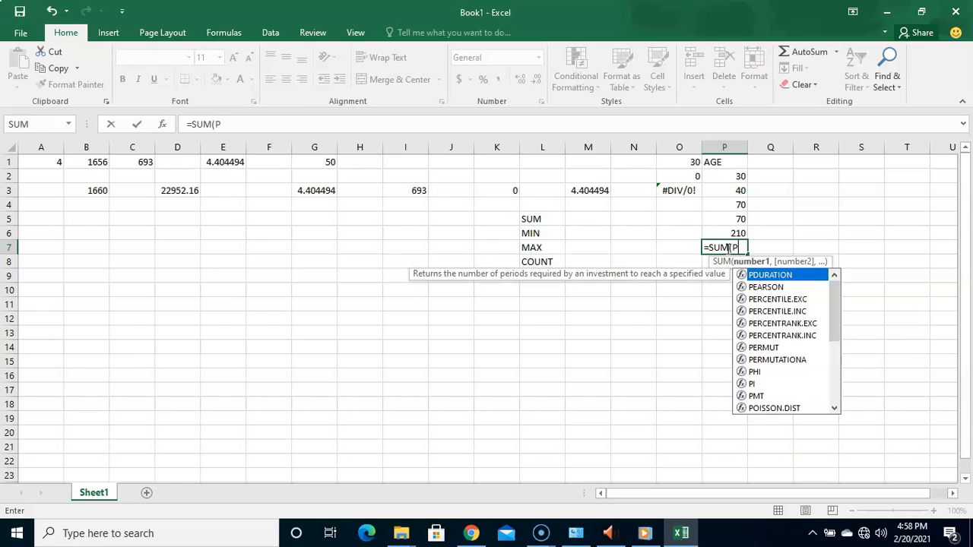
text(2,P3,)
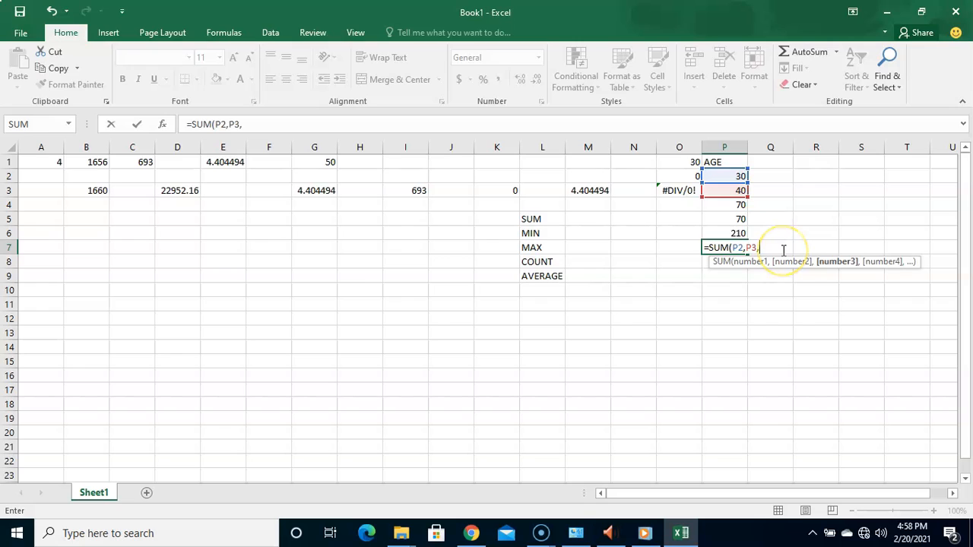
text(P4,)
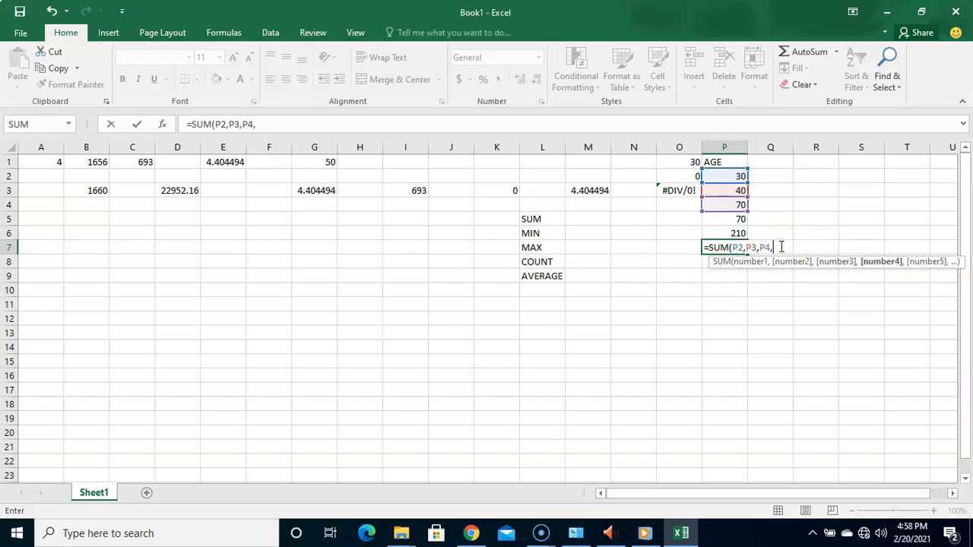
text(P5)
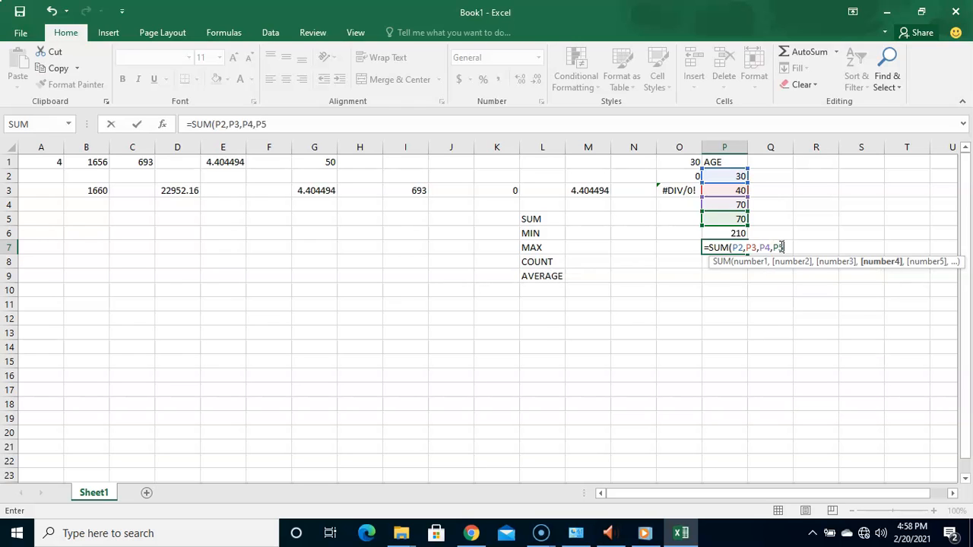
text(,P6))
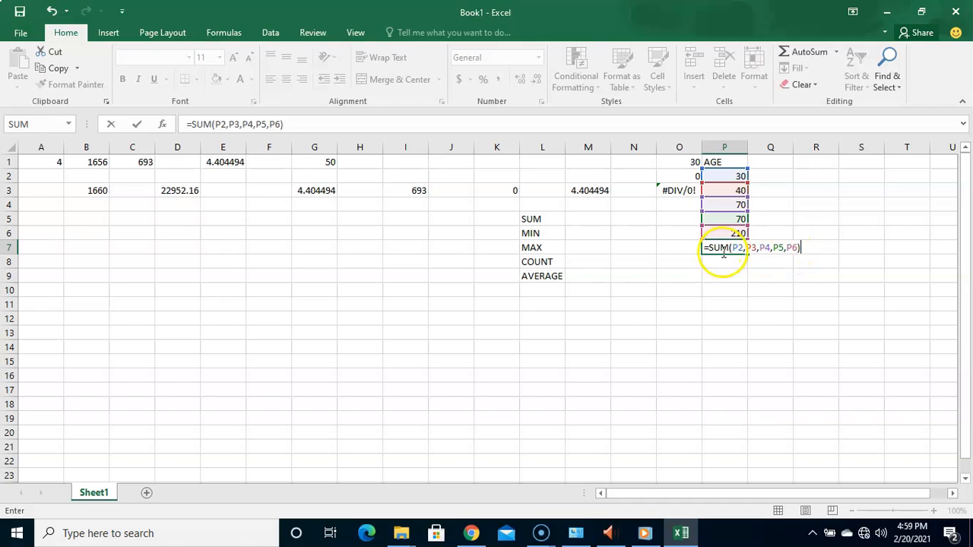
Shorten the formula in P7 to a range reference so it reads =SUM(P2:P6), and enter it.
click(785, 248)
key(BackSpace)
key(BackSpace)
key(BackSpace)
key(BackSpace)
key(BackSpace)
key(BackSpace)
key(BackSpace)
key(BackSpace)
key(BackSpace)
key(BackSpace)
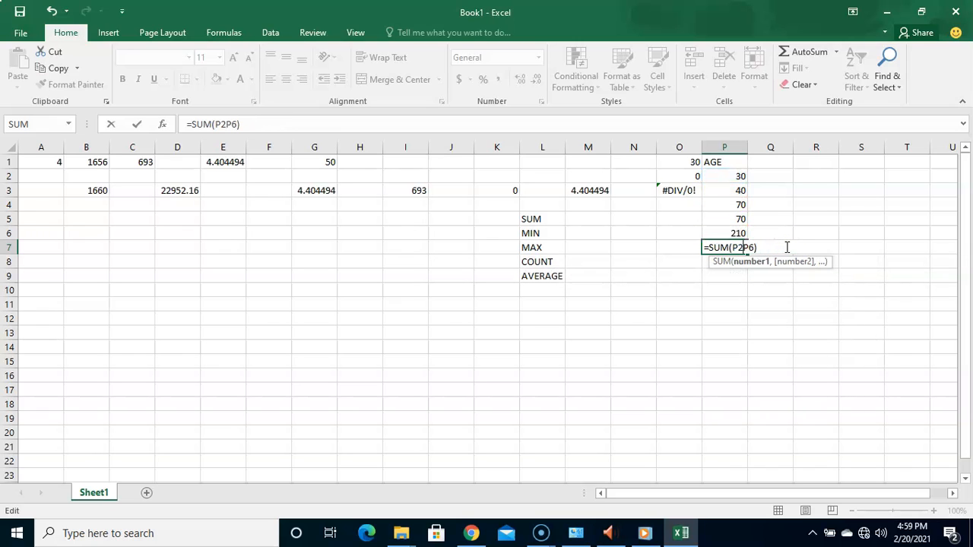
text(:)
click(747, 248)
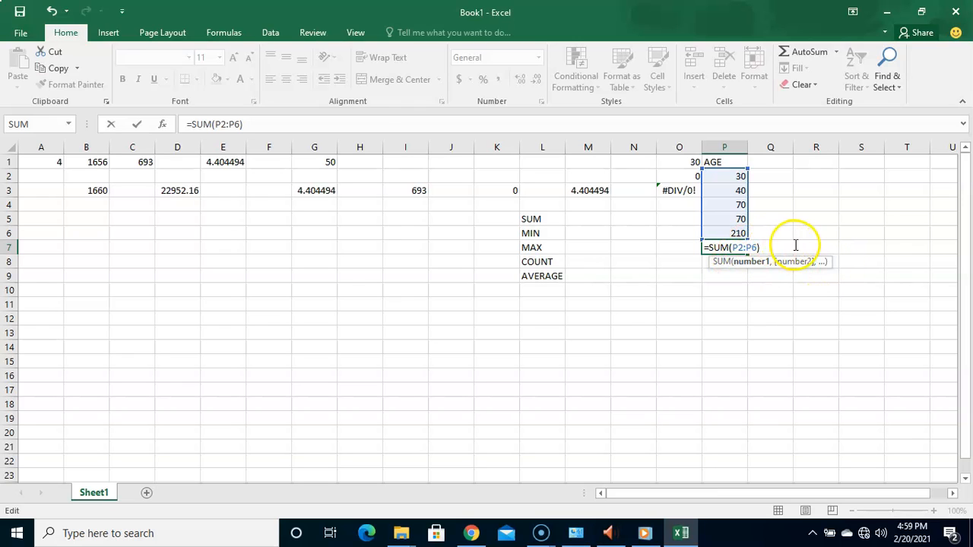
key(Return)
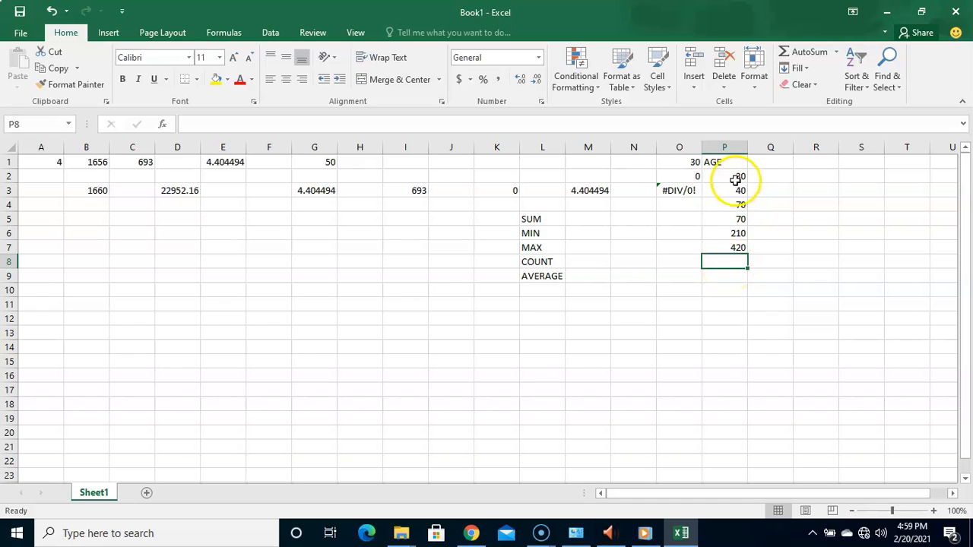
Find the smallest value of the range P2 to P7 in cell P8 with the formula =MIN(P2:P7).
drag(739, 177, 734, 247)
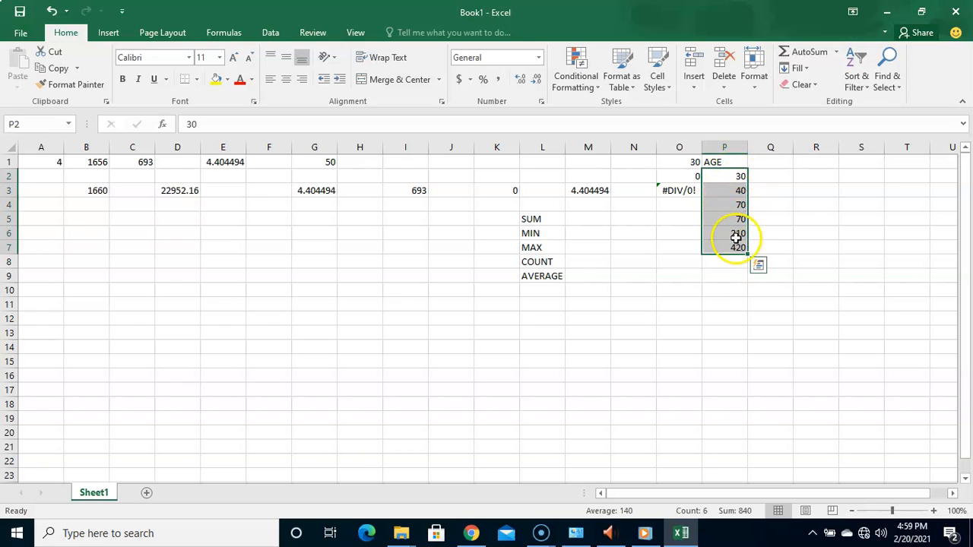
click(736, 265)
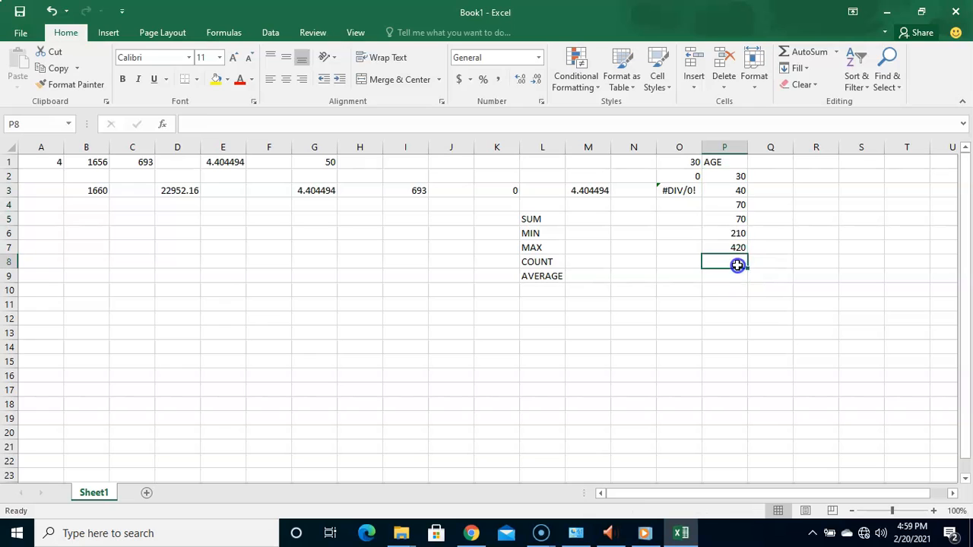
text(=)
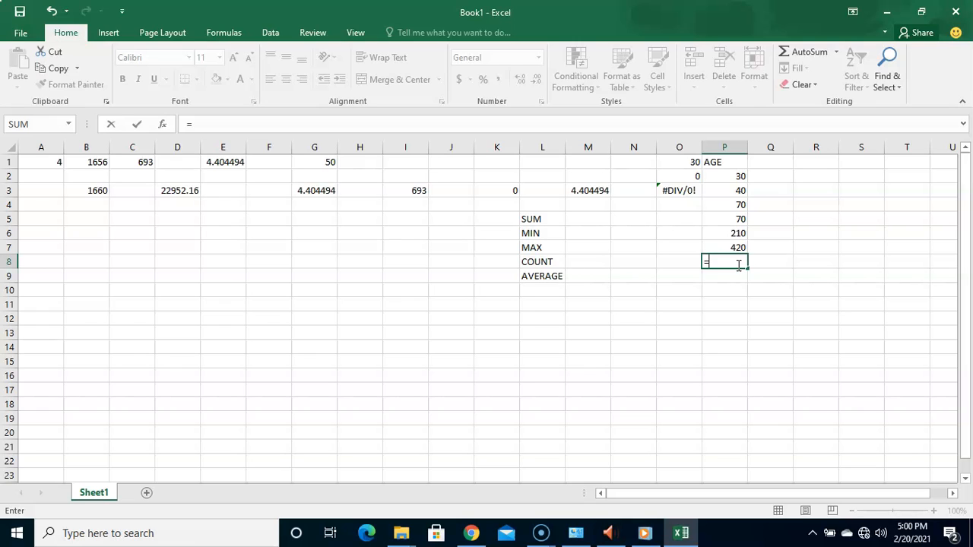
text(MIN)
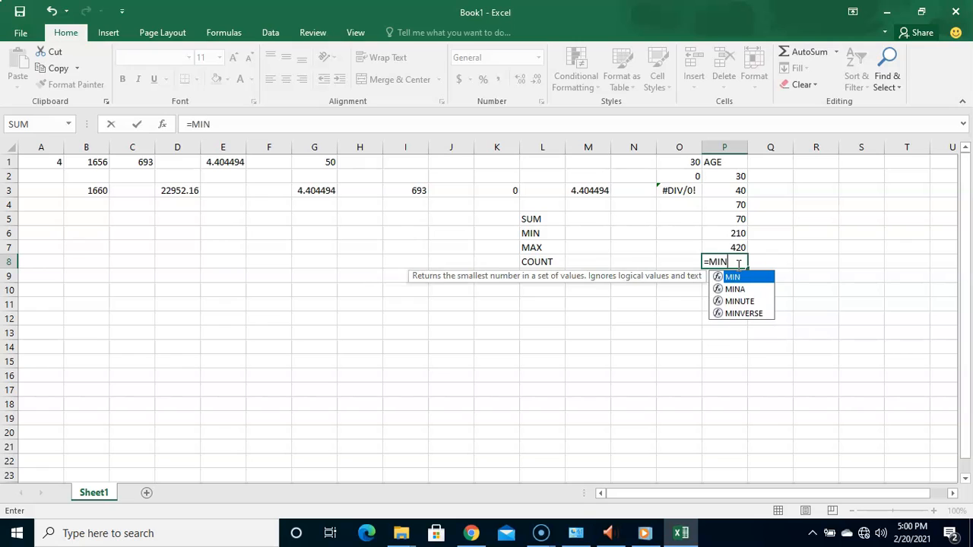
text(()
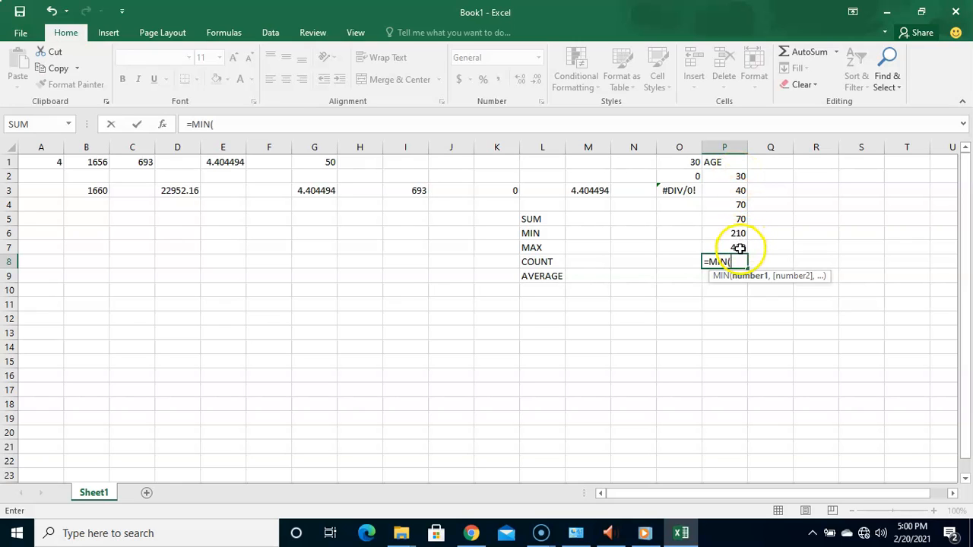
text(P2)
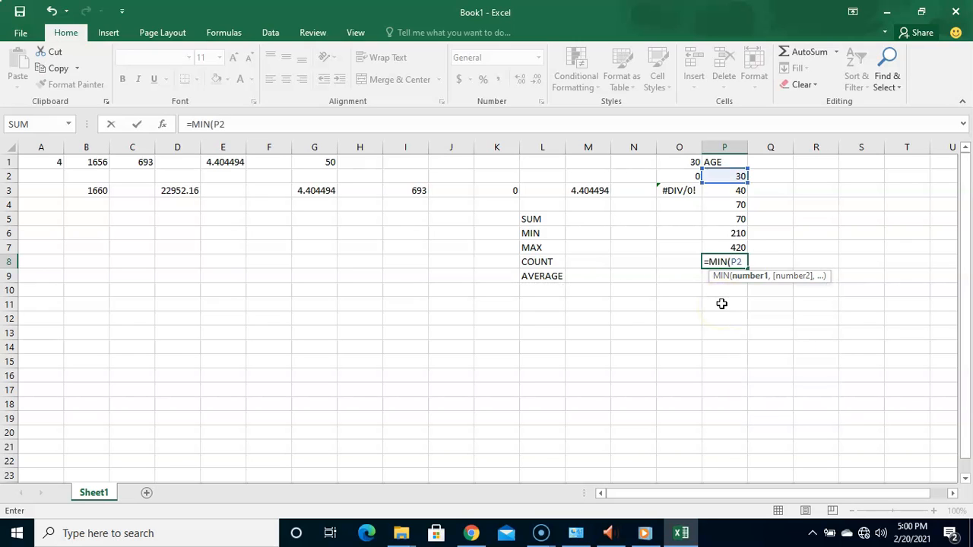
text(:P)
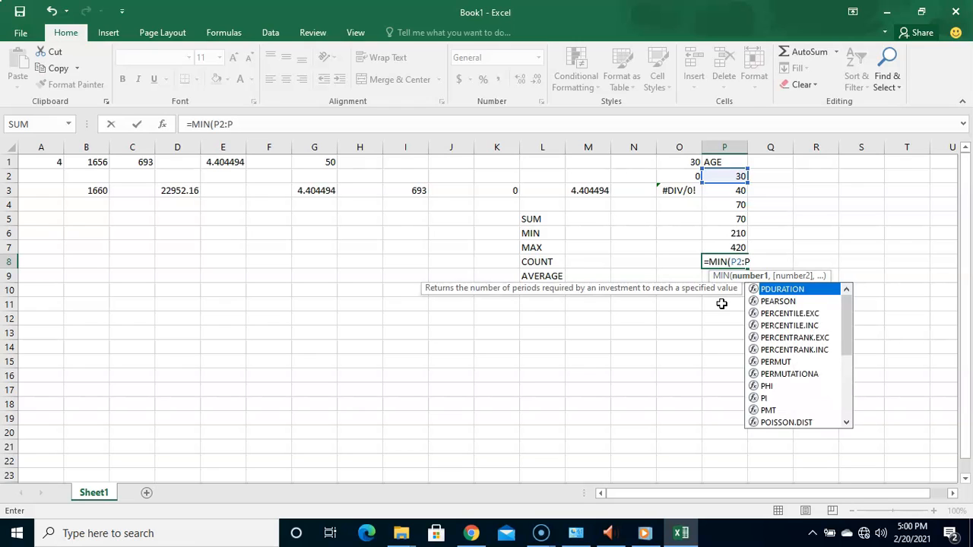
text(7)
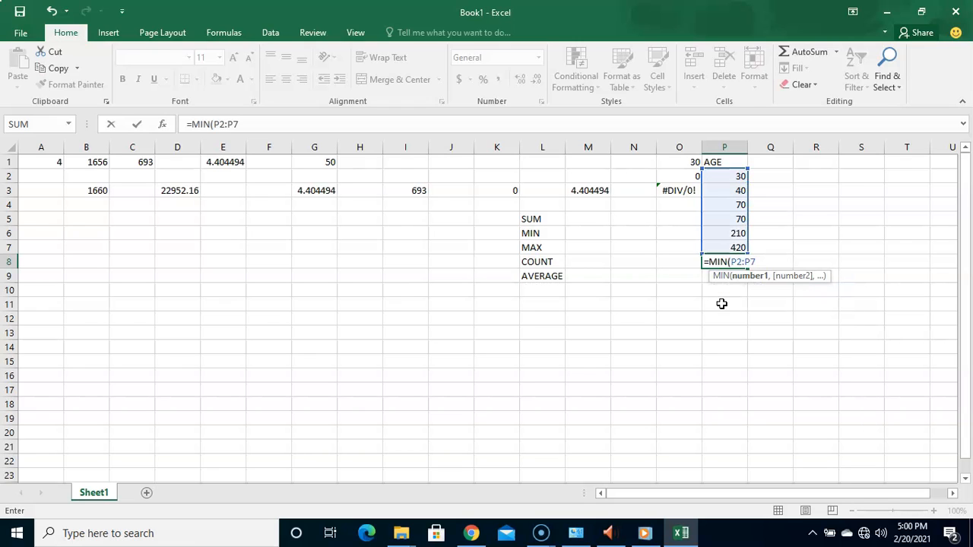
text())
key(Return)
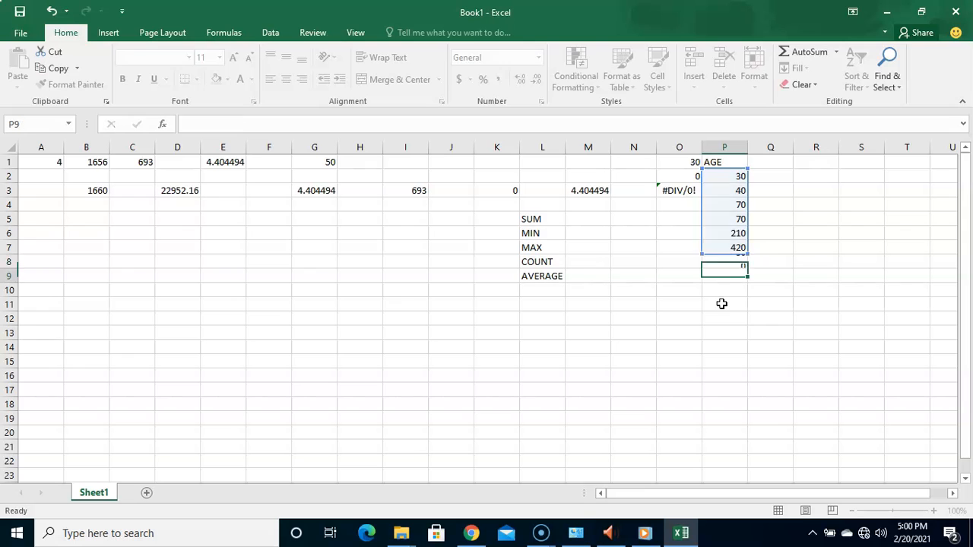
click(737, 262)
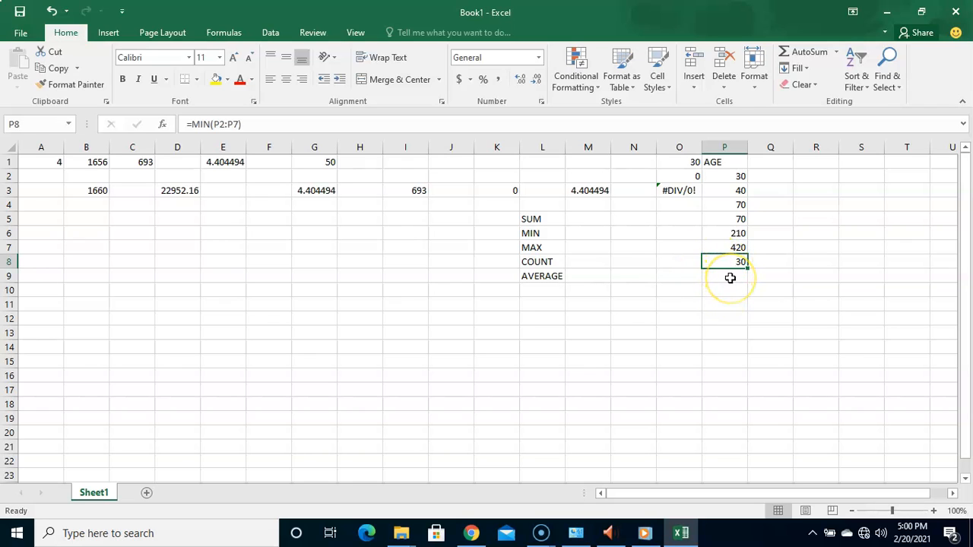
Find the largest value of the range P2 to P8 in cell P9 with the formula =MAX(P2:P8).
click(730, 278)
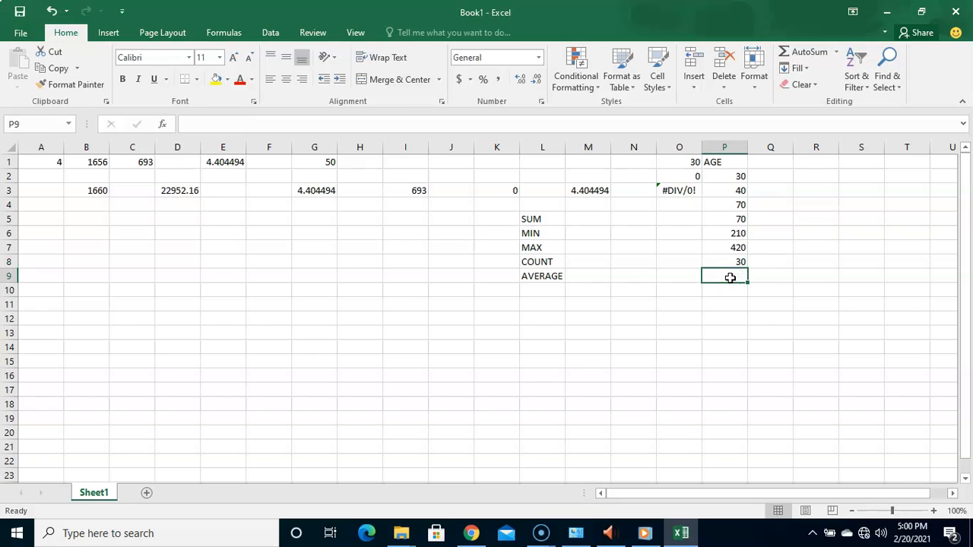
text(=)
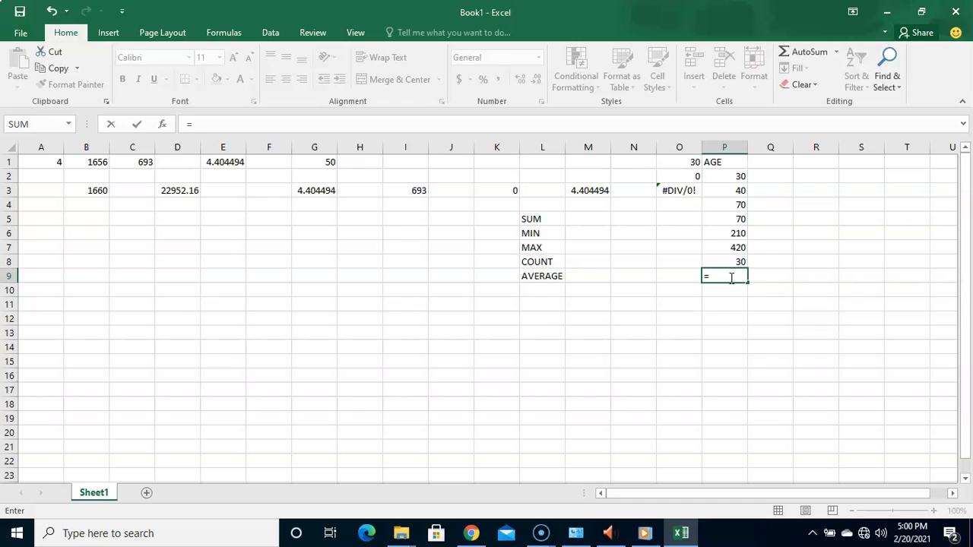
text(MAX()
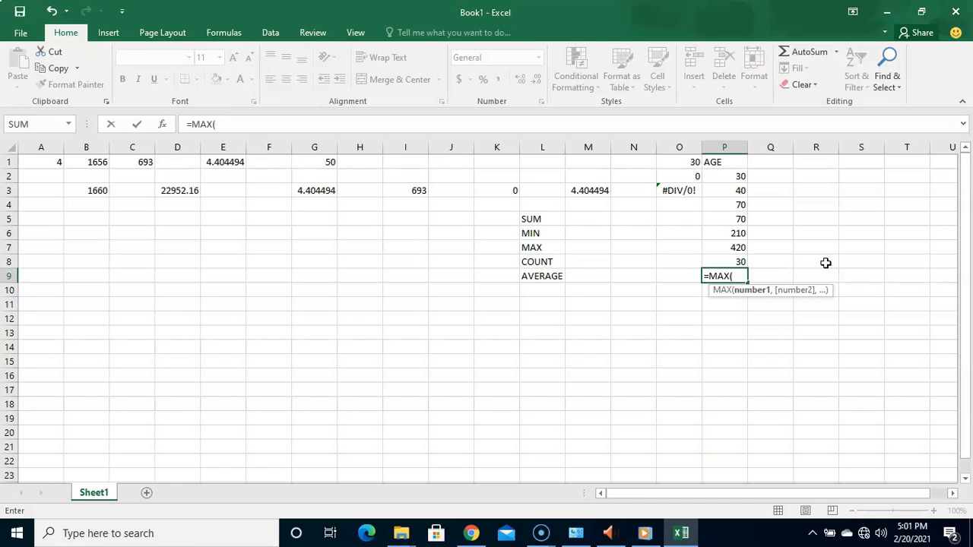
text(P)
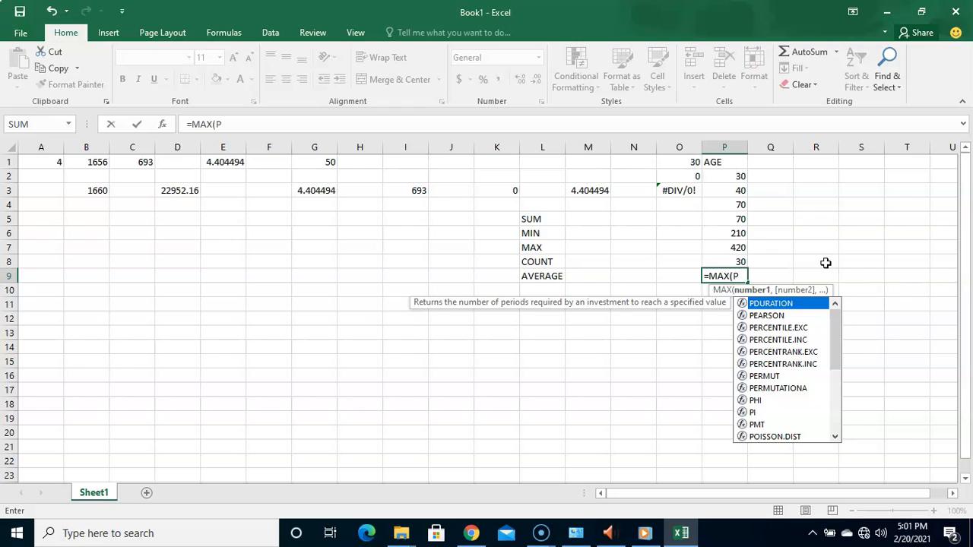
key(BackSpace)
click(738, 176)
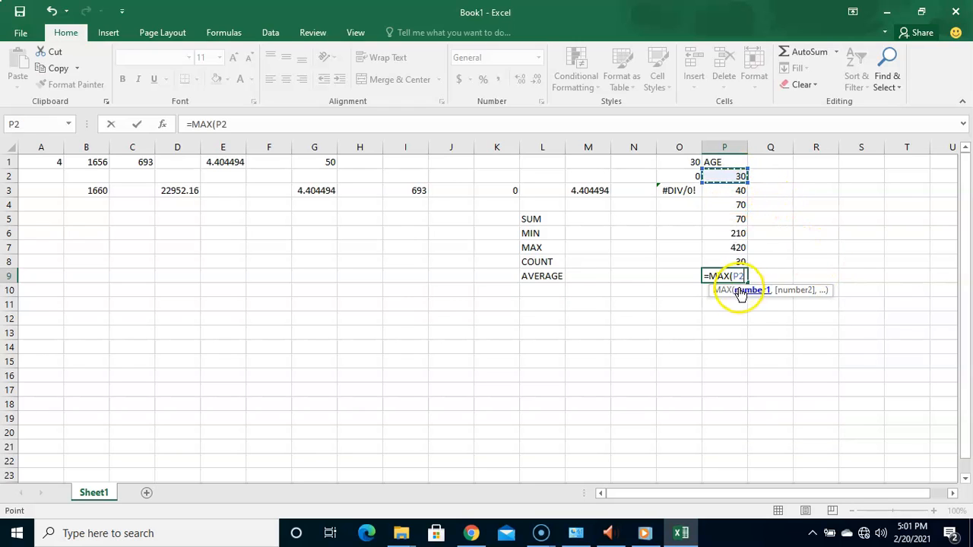
key(F8)
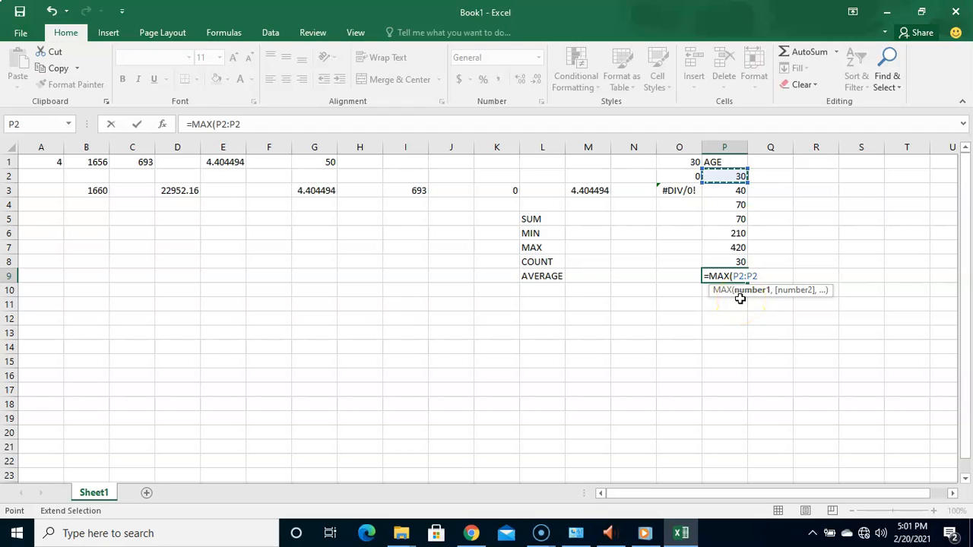
key(BackSpace)
key(BackSpace)
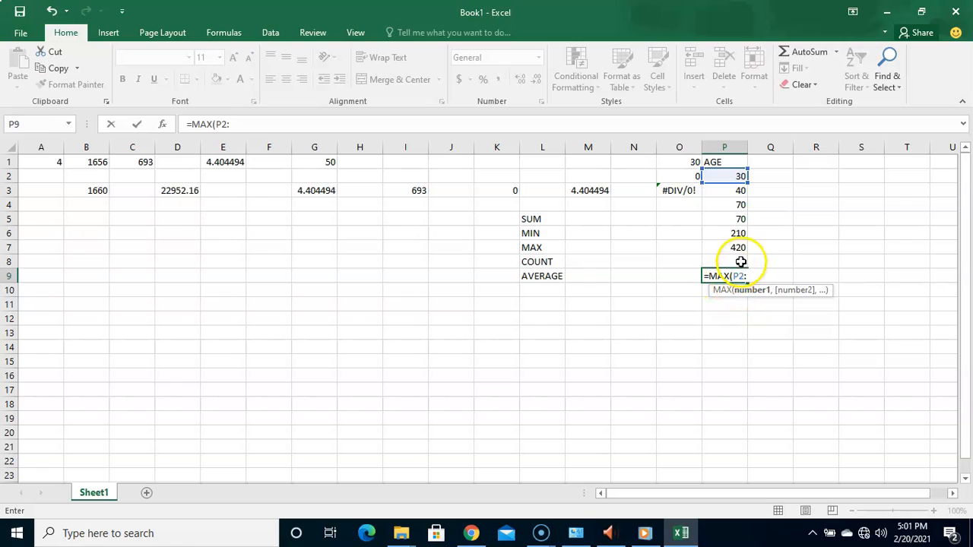
click(741, 260)
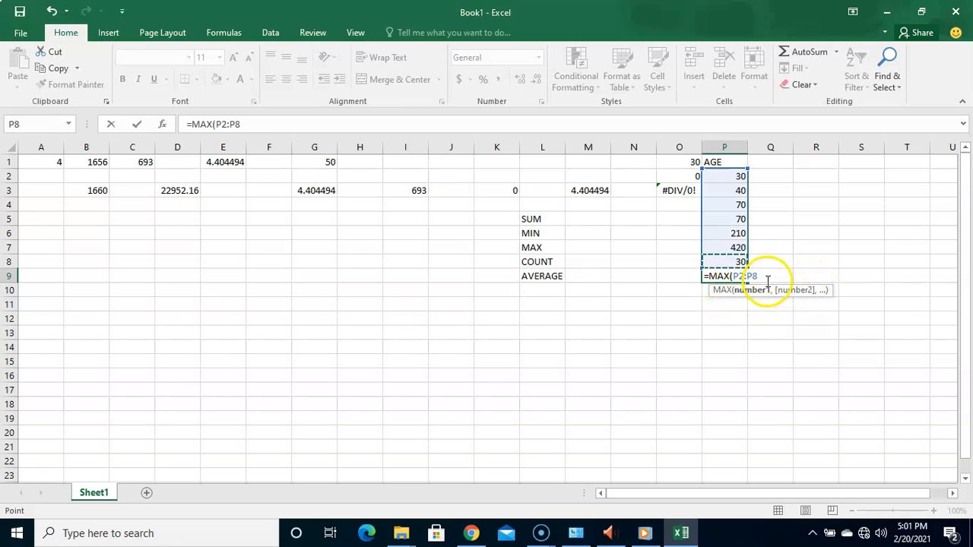
text())
key(Return)
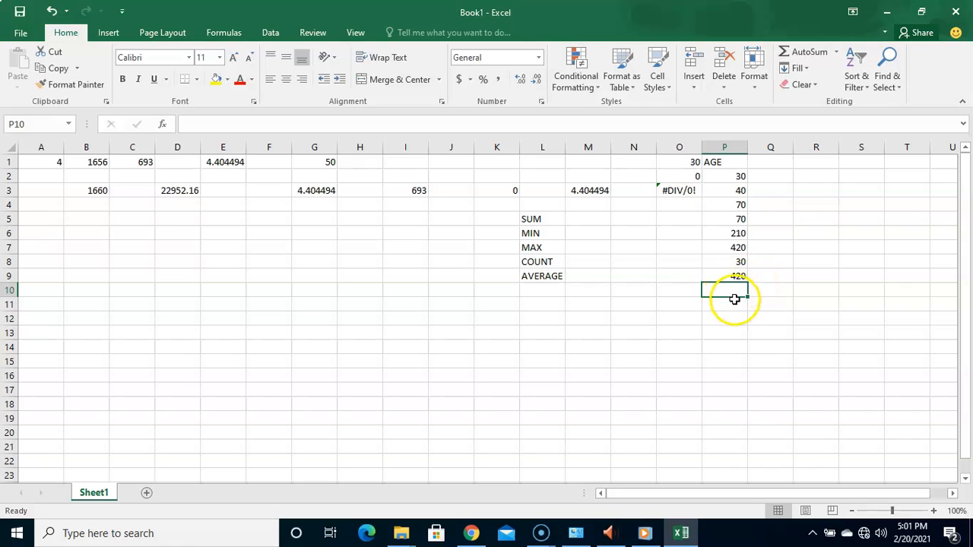
text(=COU)
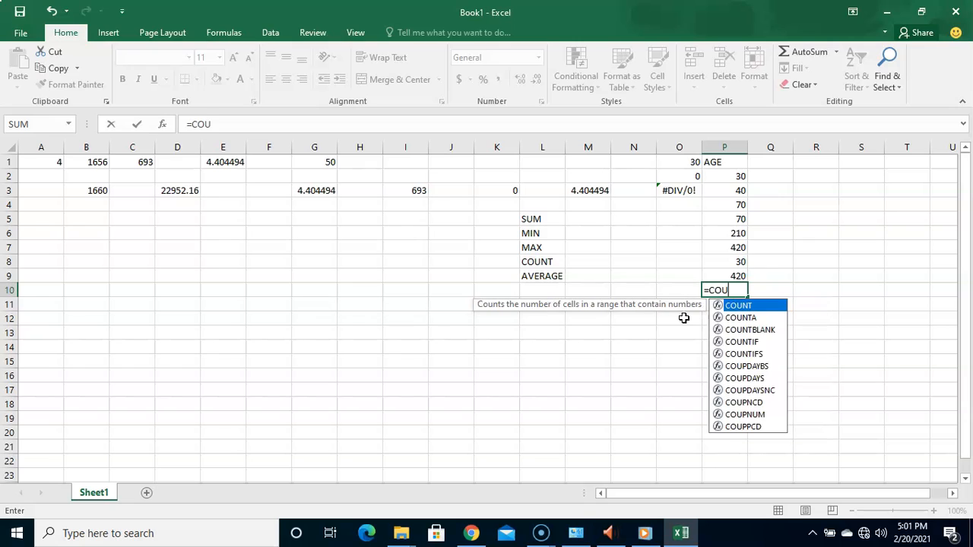
text(NT()
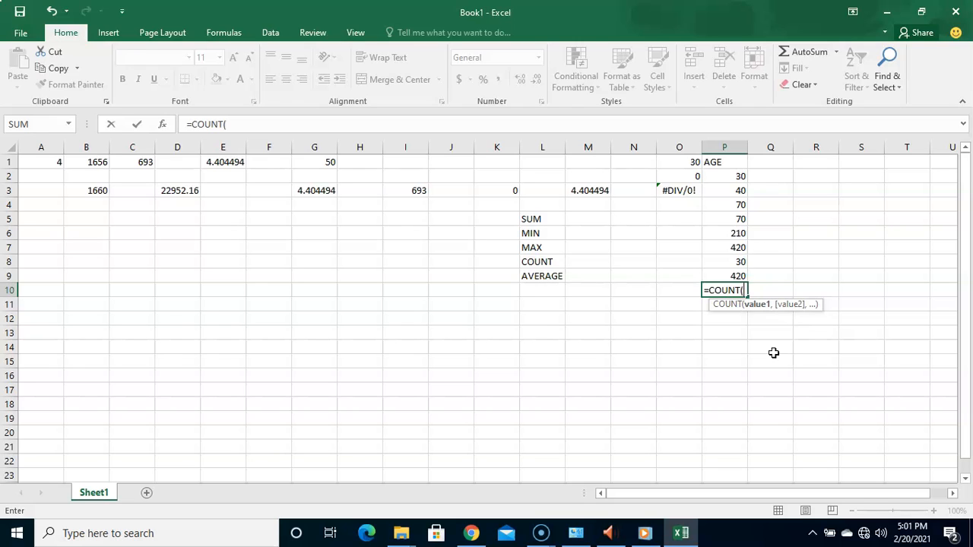
drag(773, 353, 766, 320)
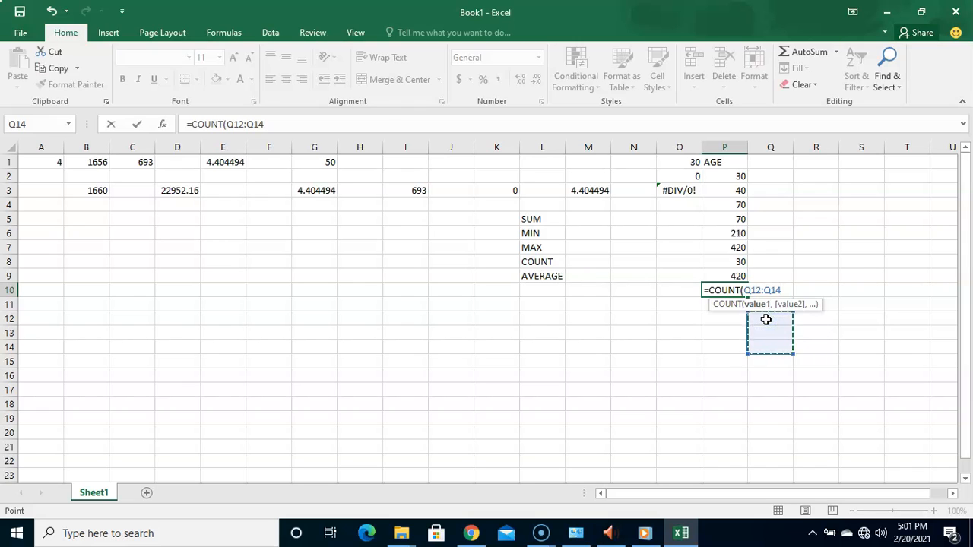
key(Escape)
Count the numeric cells of the range P2 to P9 in cell P10 with the formula =COUNT(P2:P9).
click(726, 290)
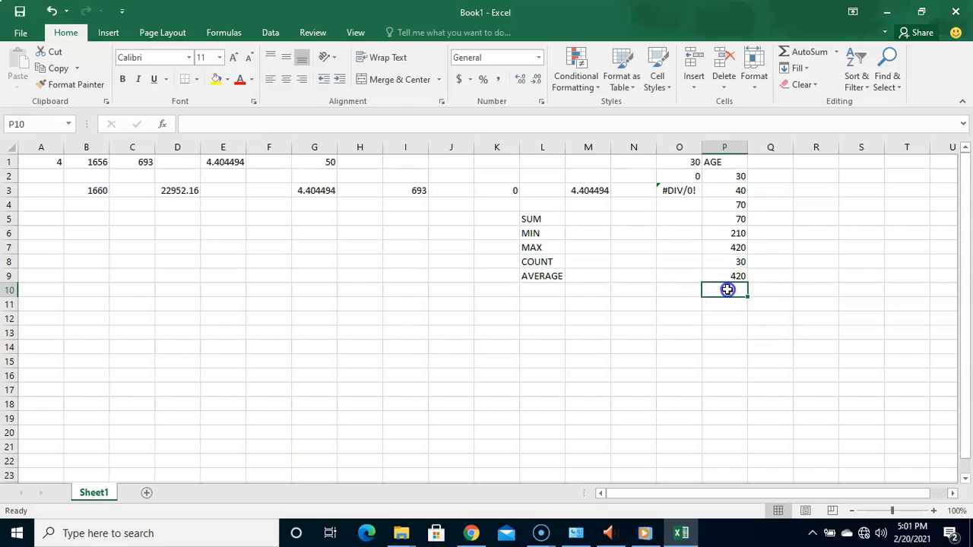
text(=)
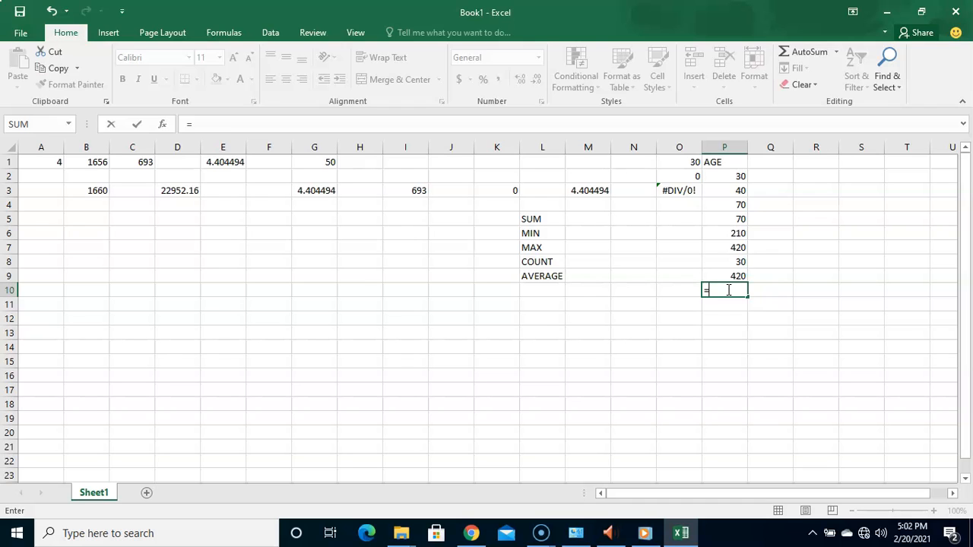
text(COUNT)
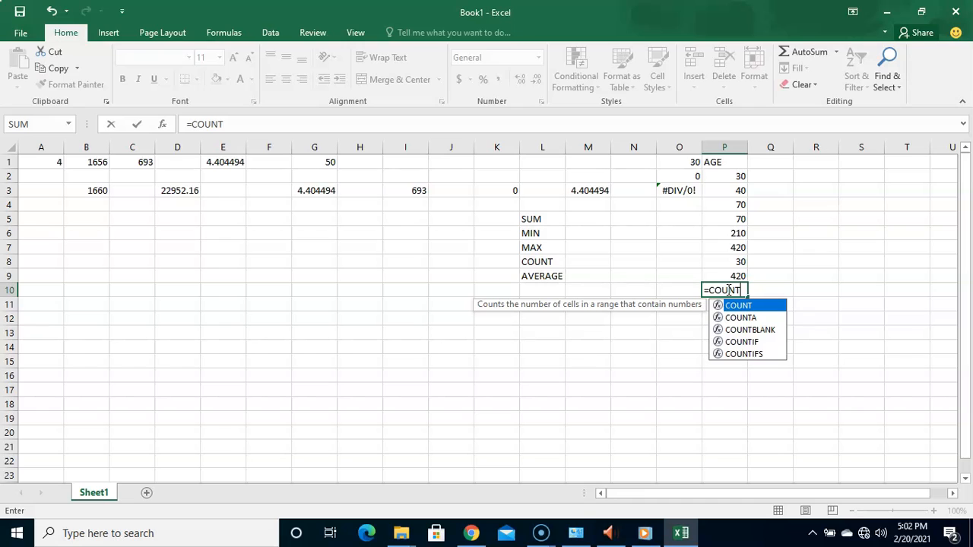
text(()
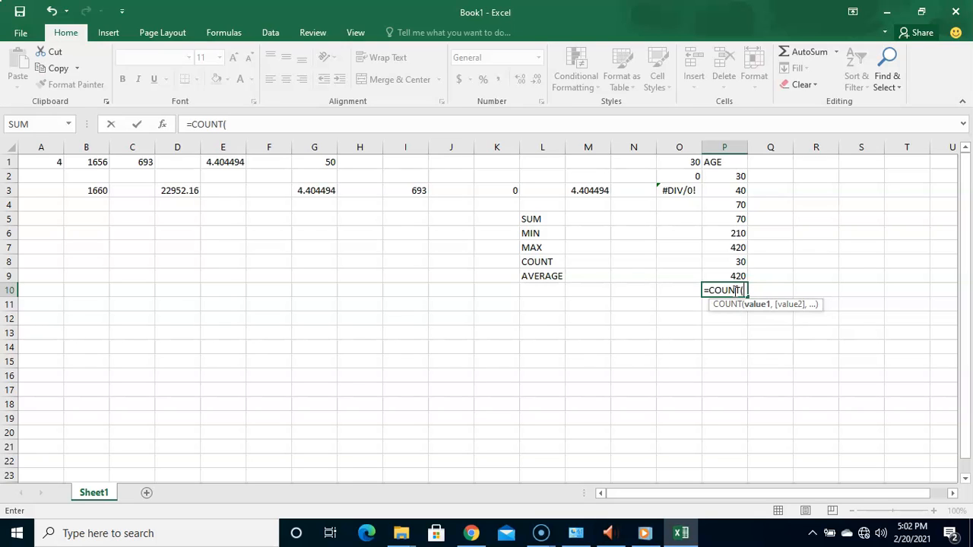
text(P2-)
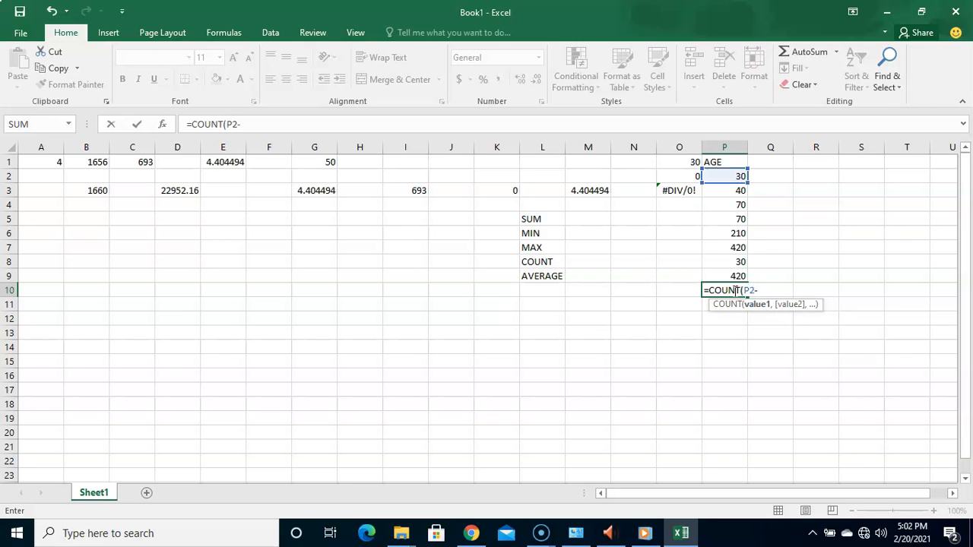
key(BackSpace)
text(:P9)
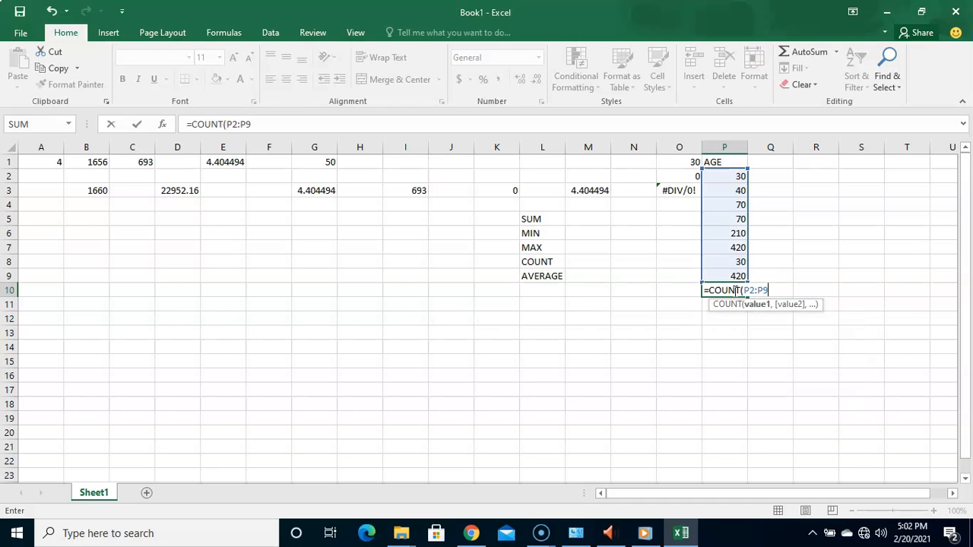
text())
key(Return)
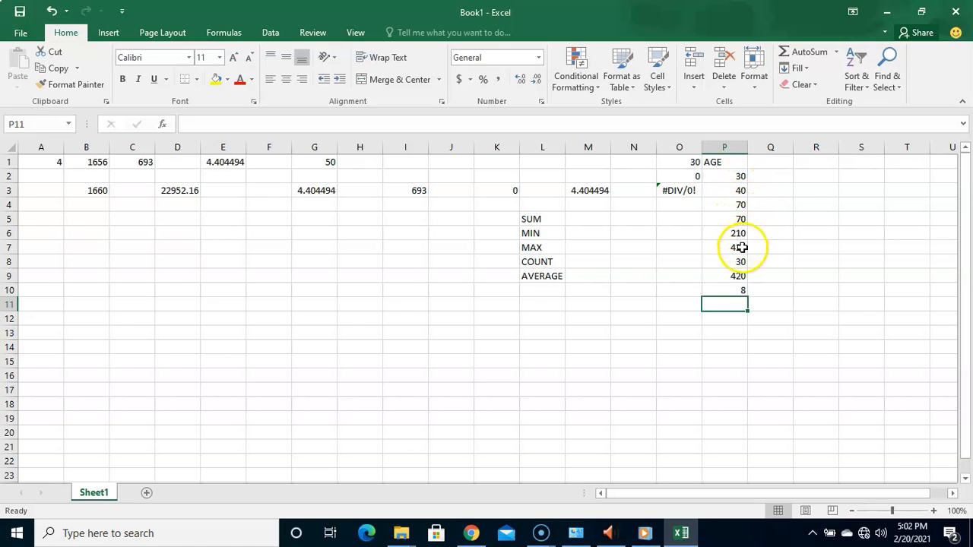
click(738, 291)
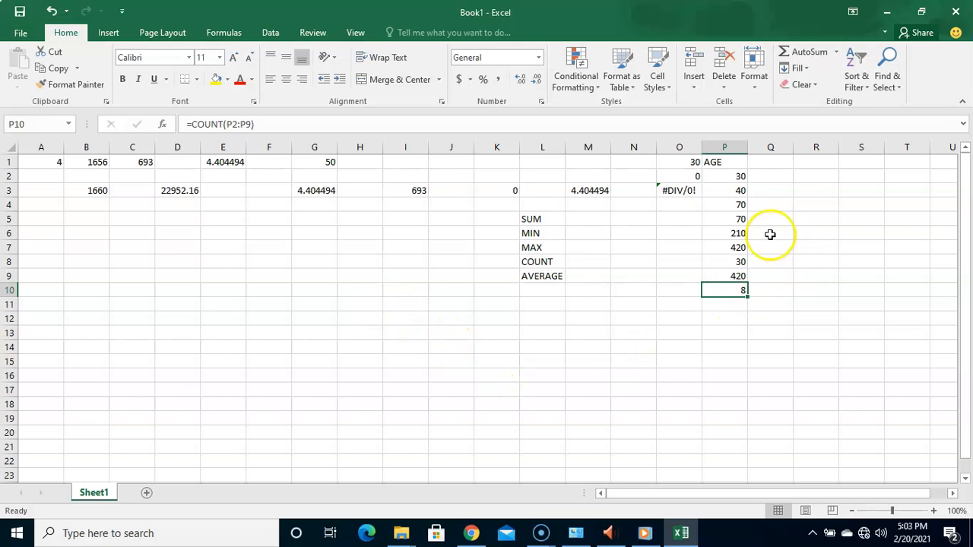
Fill cells Q2 to Q10 with the numbers 34, 24, 30, 20, 21, 22, 24, 45 and 6.
click(777, 179)
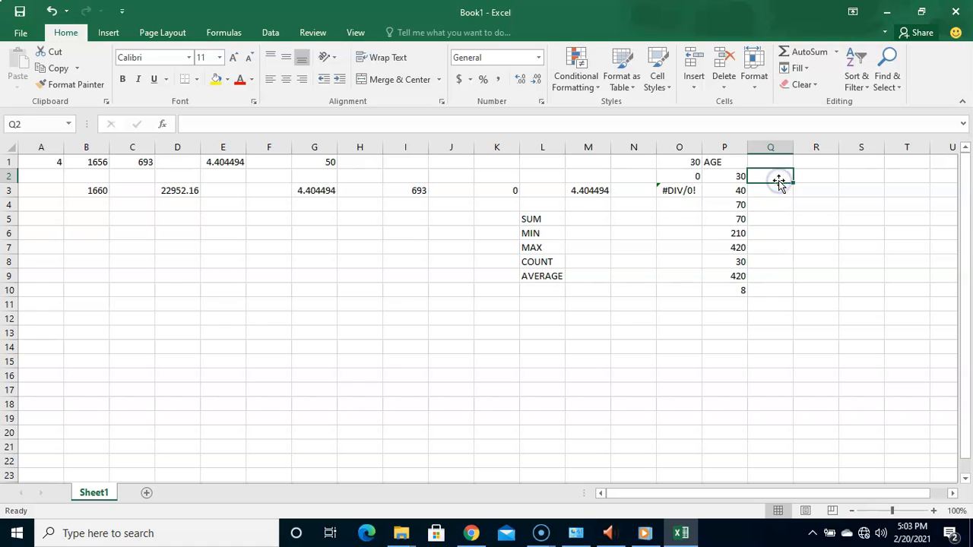
text(34)
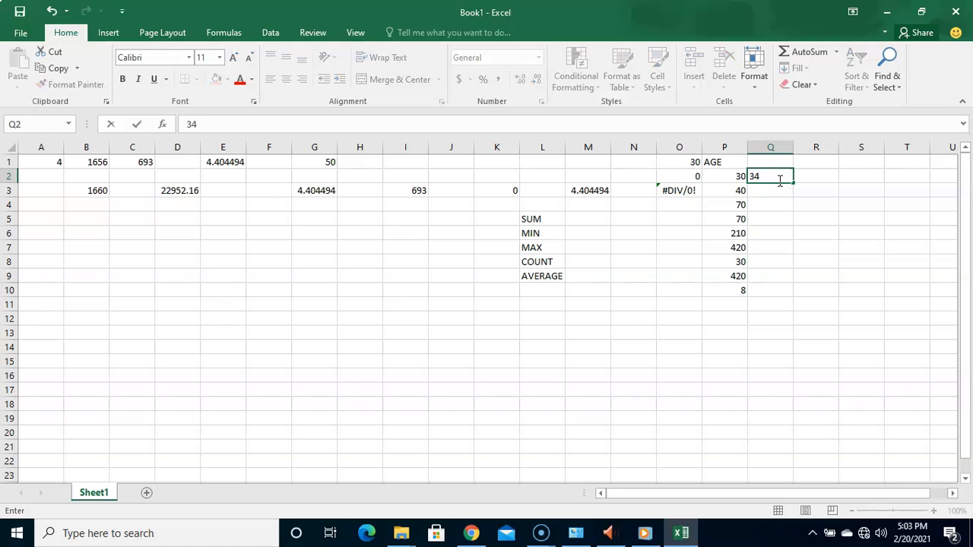
key(Return)
text(24)
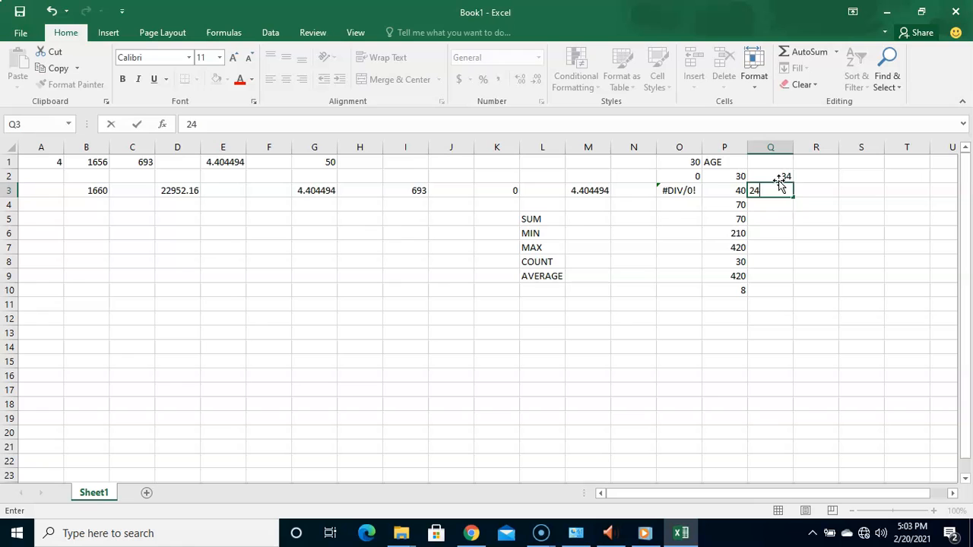
key(Return)
text(30)
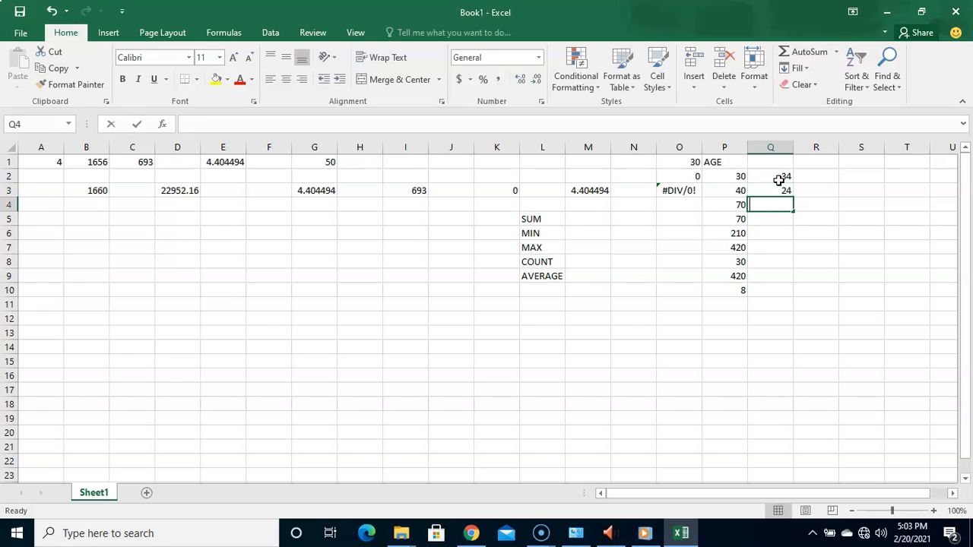
key(Return)
text(20)
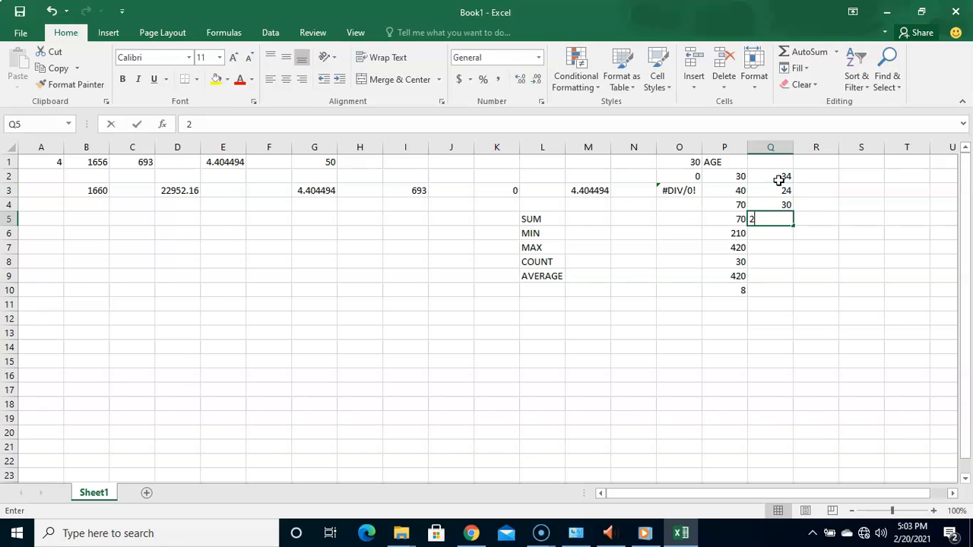
key(Return)
text(21)
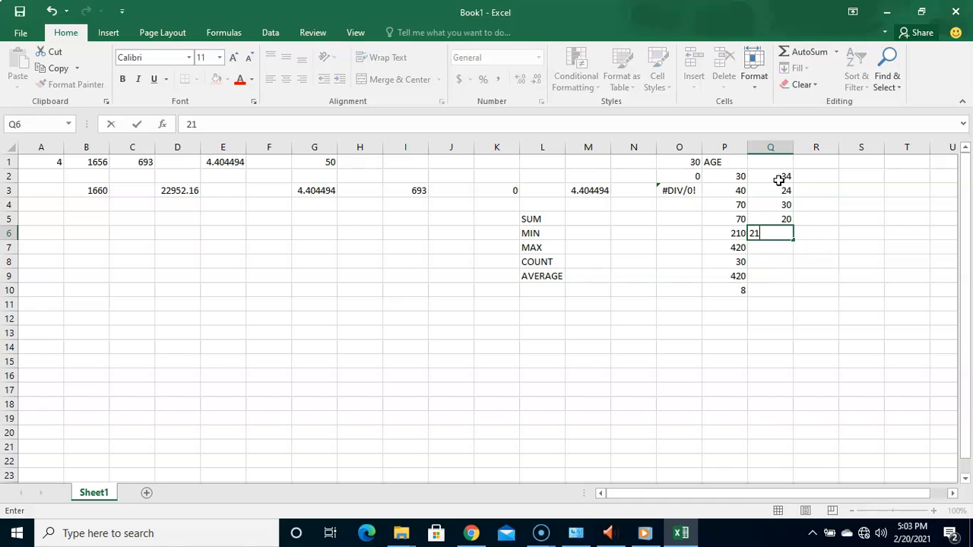
key(Return)
text(22)
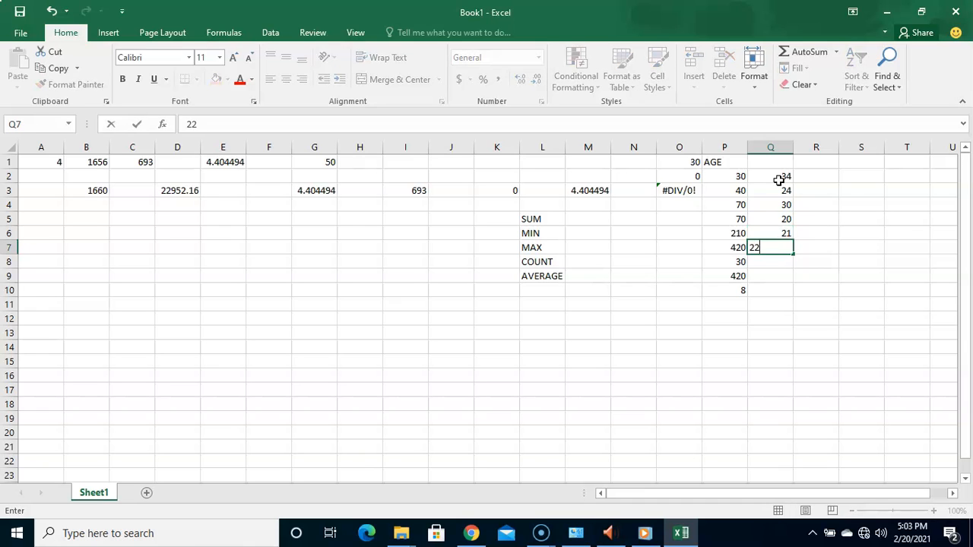
key(Return)
text(24)
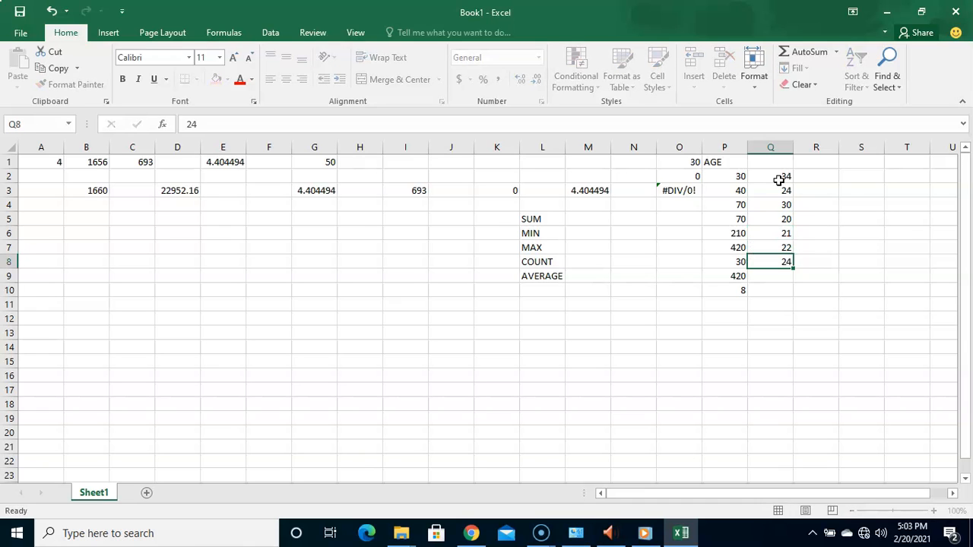
key(Return)
text(45)
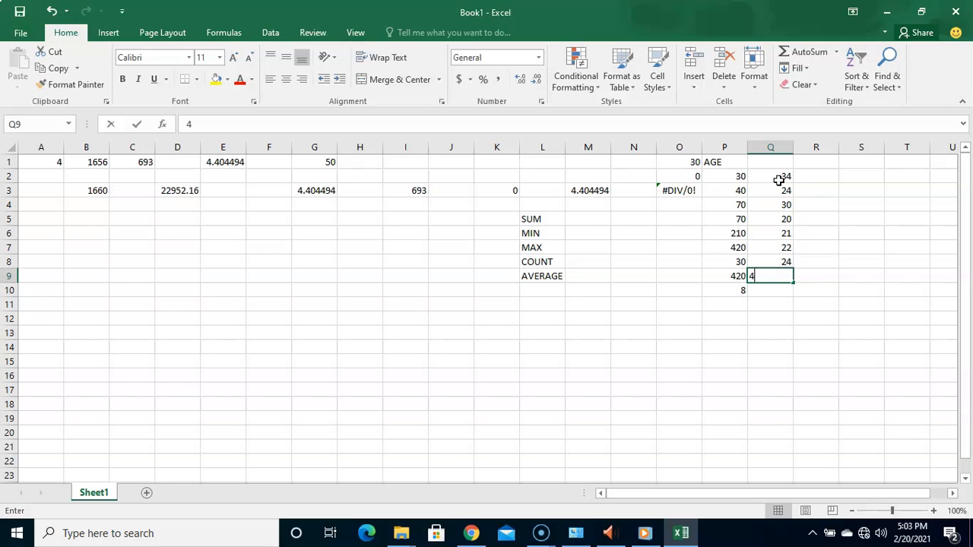
key(Return)
text(6)
key(Tab)
Fill cells R2 to R10 with the numbers 21, 87, 97, 56, 45, 34, 25, 21 and 5.
click(809, 180)
text(21)
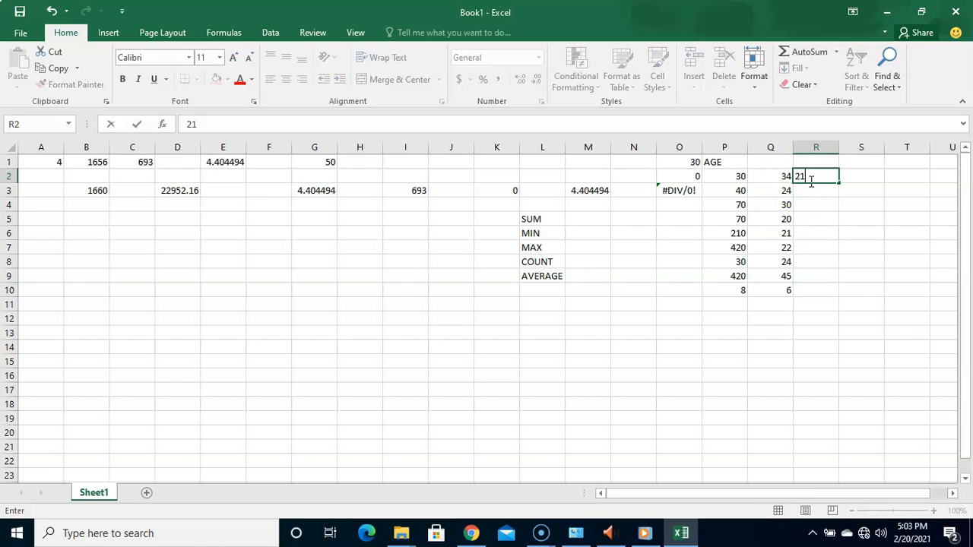
key(Return)
text(87)
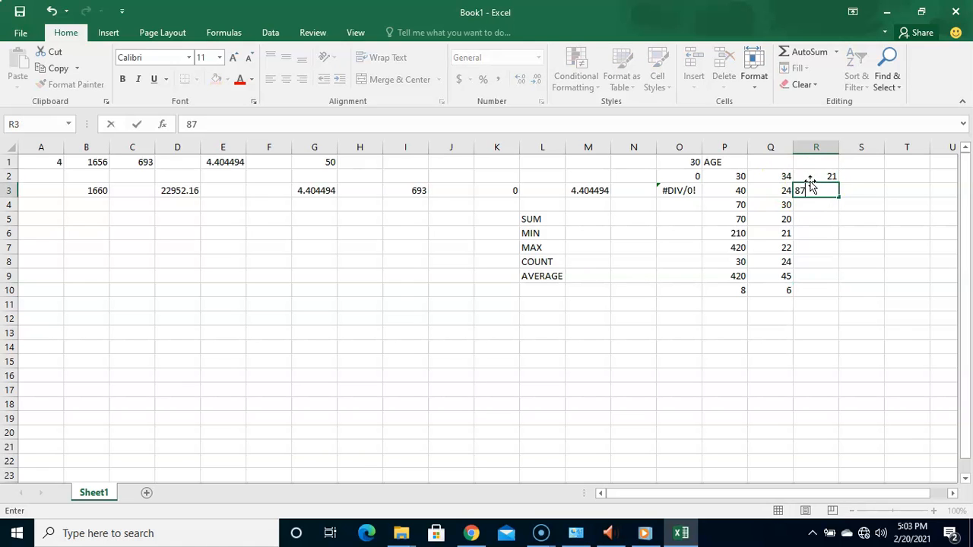
key(Return)
text(97)
key(Return)
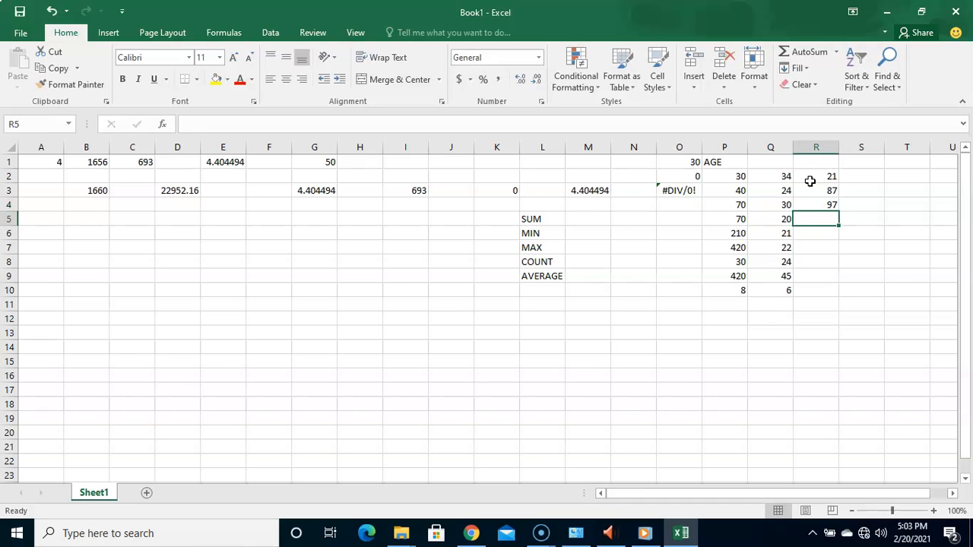
text(56)
key(Return)
text(45)
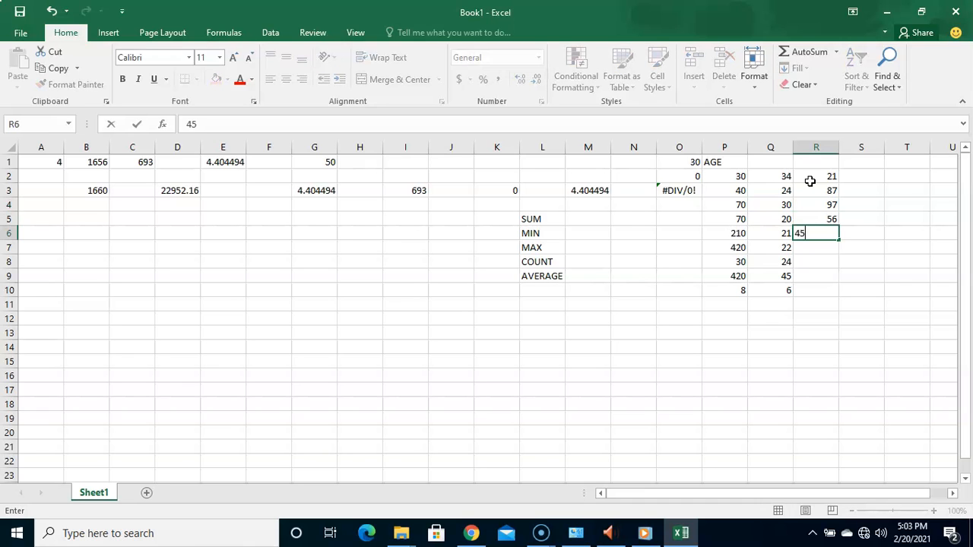
key(Return)
text(34)
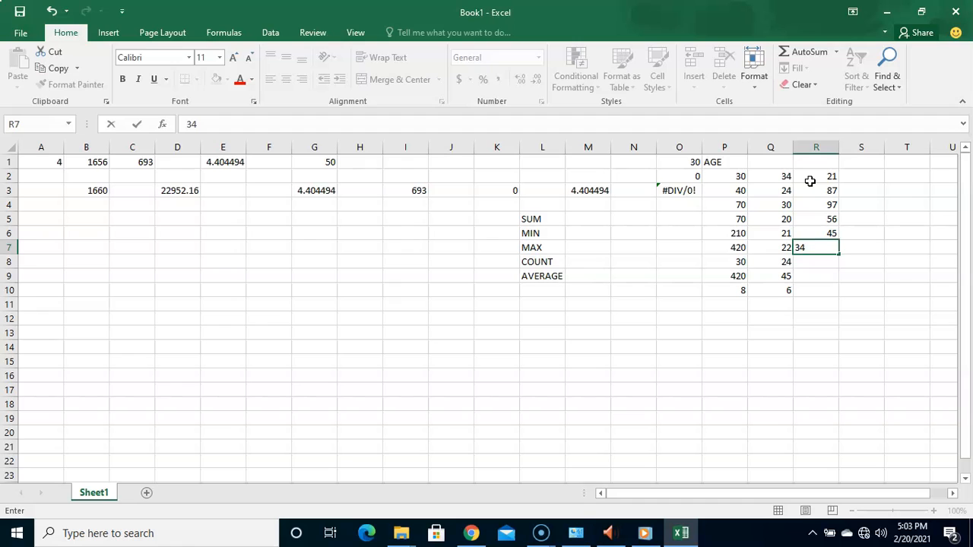
key(Return)
text(2)
key(Return)
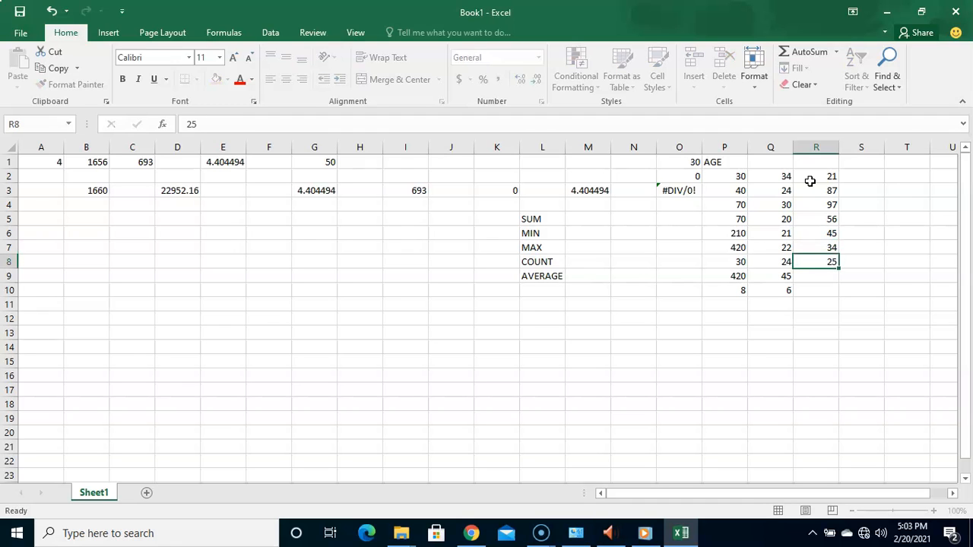
text(21)
key(Return)
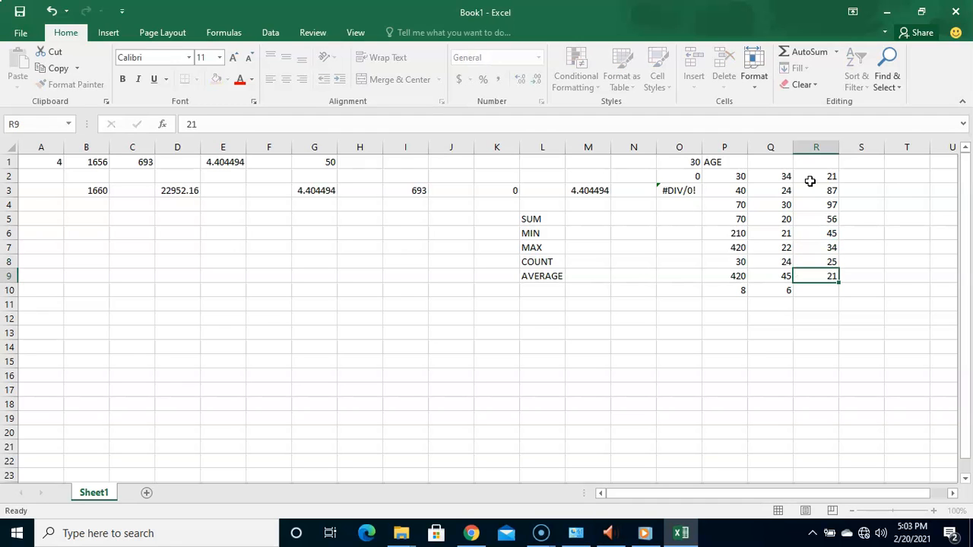
text(5)
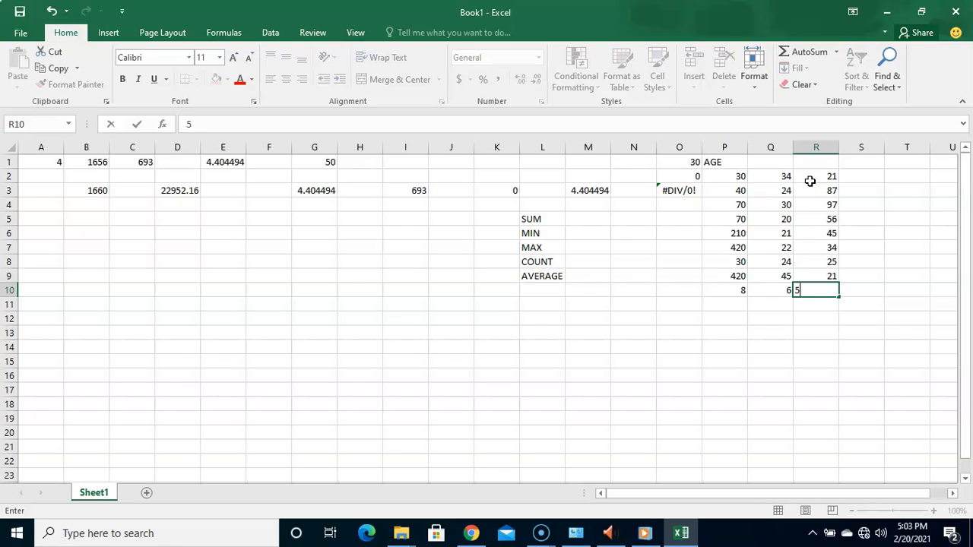
click(859, 246)
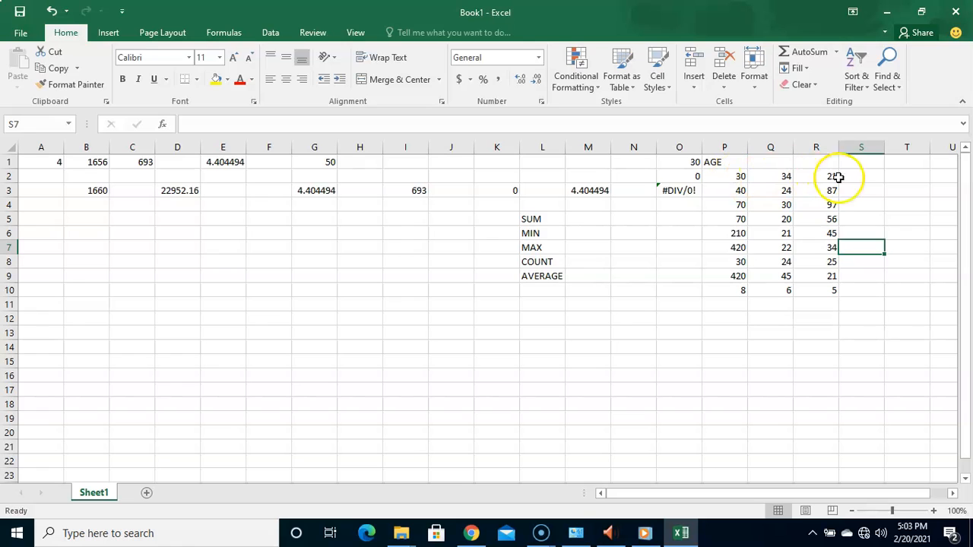
Select the whole block of numbers from P2 to R10.
drag(731, 176, 830, 287)
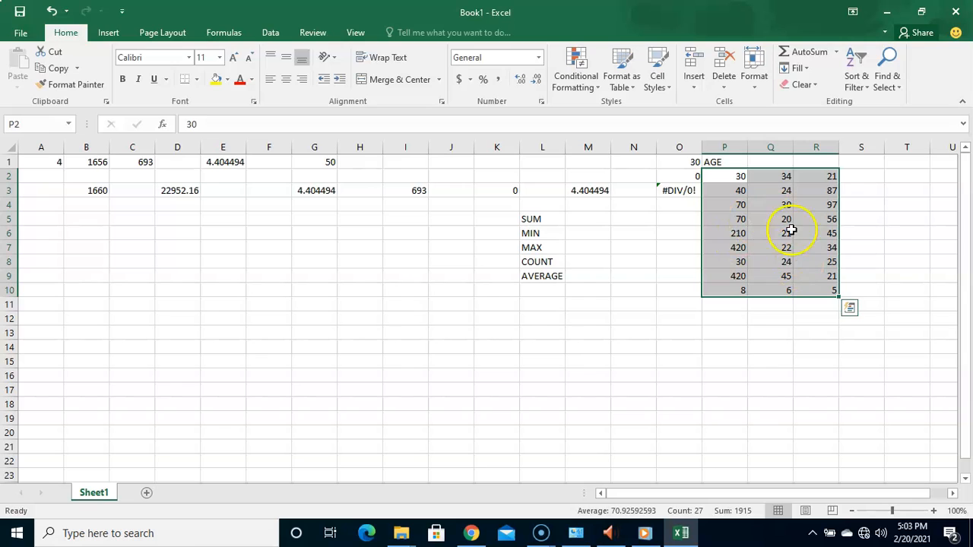
Count the numeric entries in the range P2:R10 with a COUNT formula in cell P12.
click(737, 305)
click(723, 323)
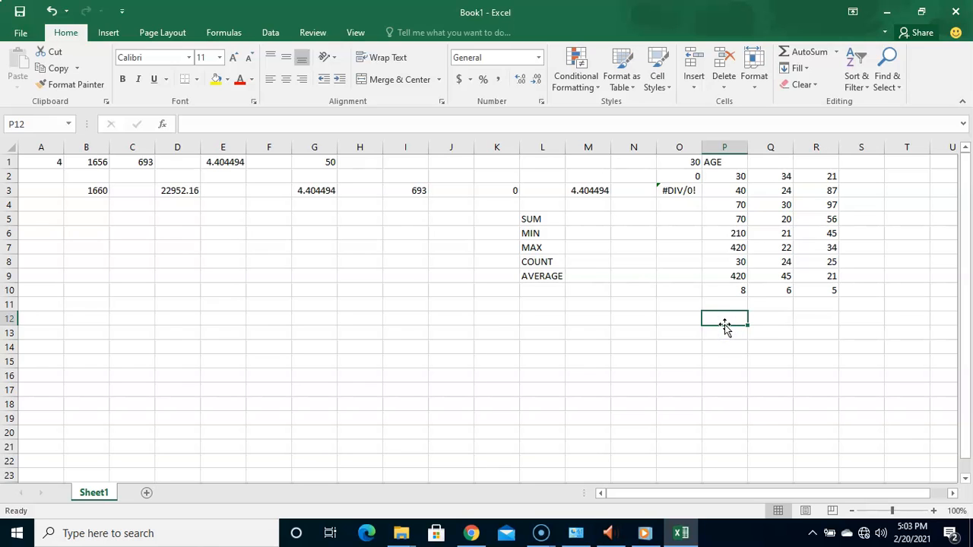
text(=COUN)
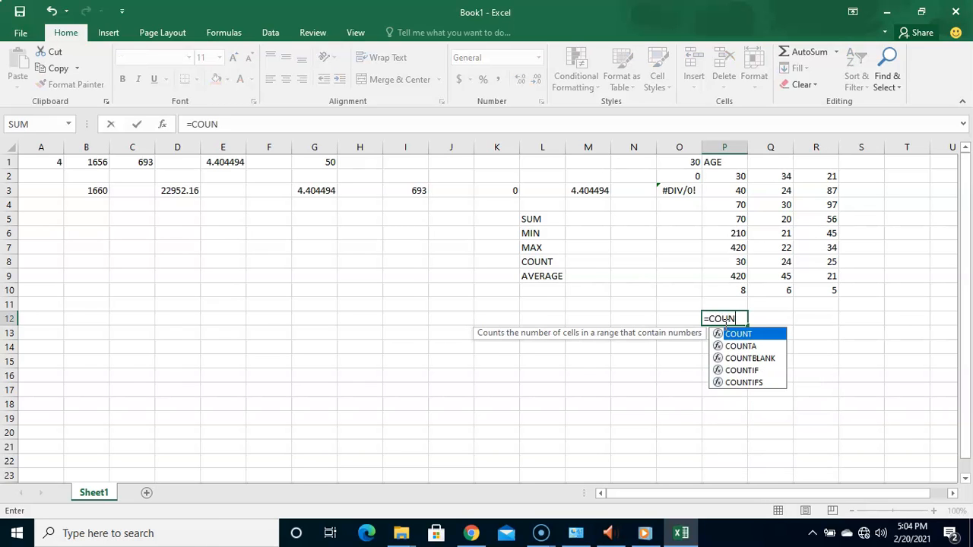
text(T()
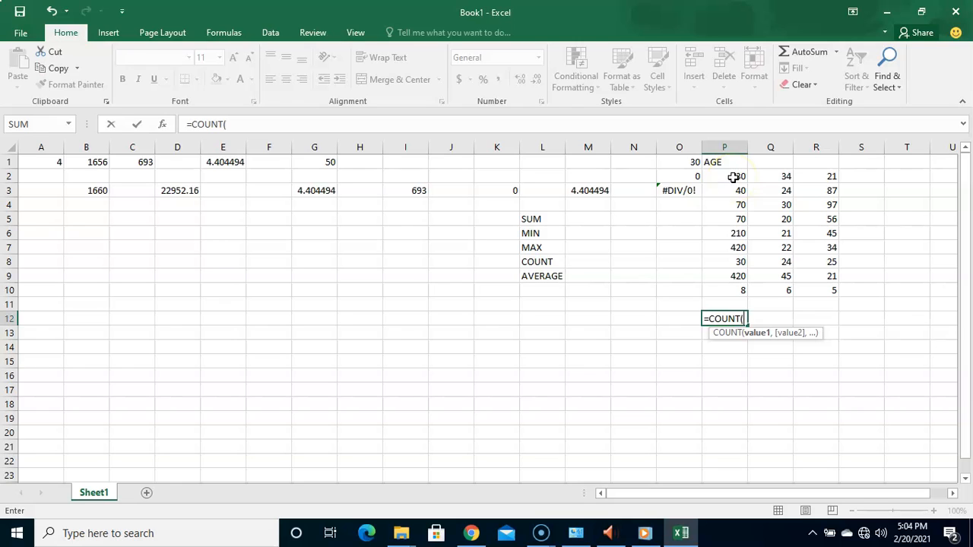
text(P)
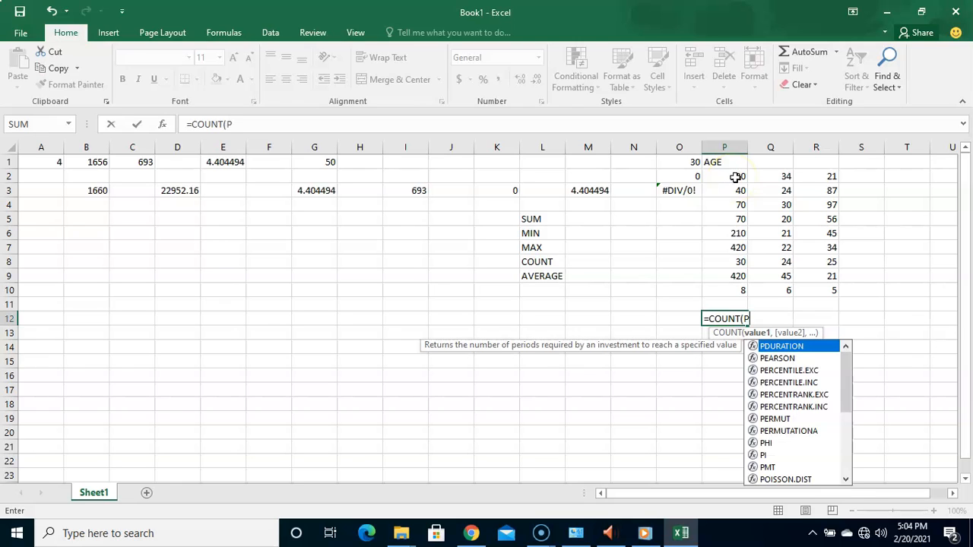
text(2:)
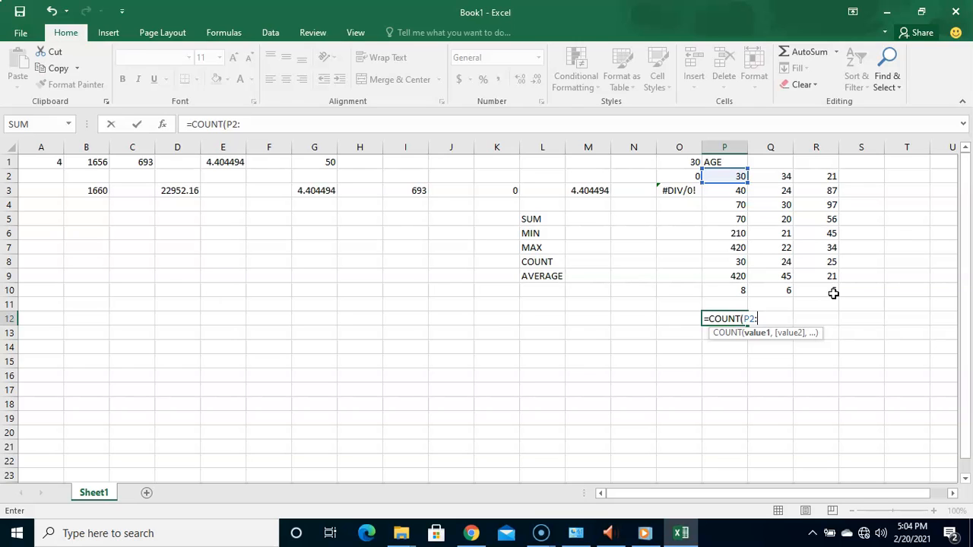
text(R10)
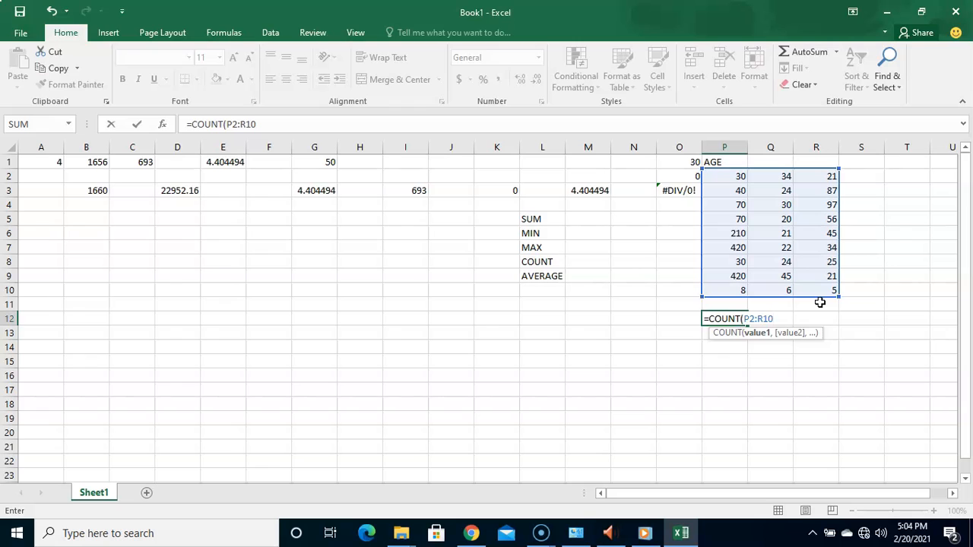
key(Return)
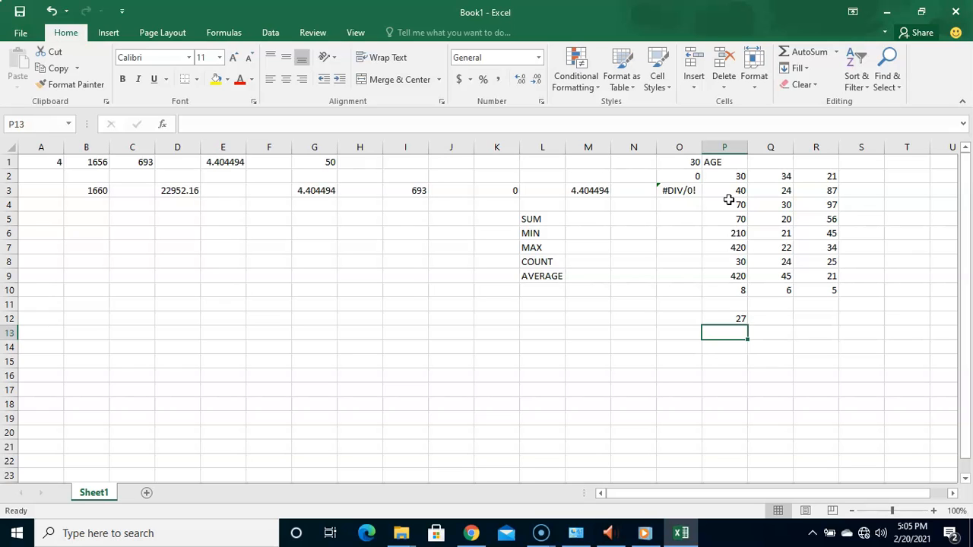
click(633, 314)
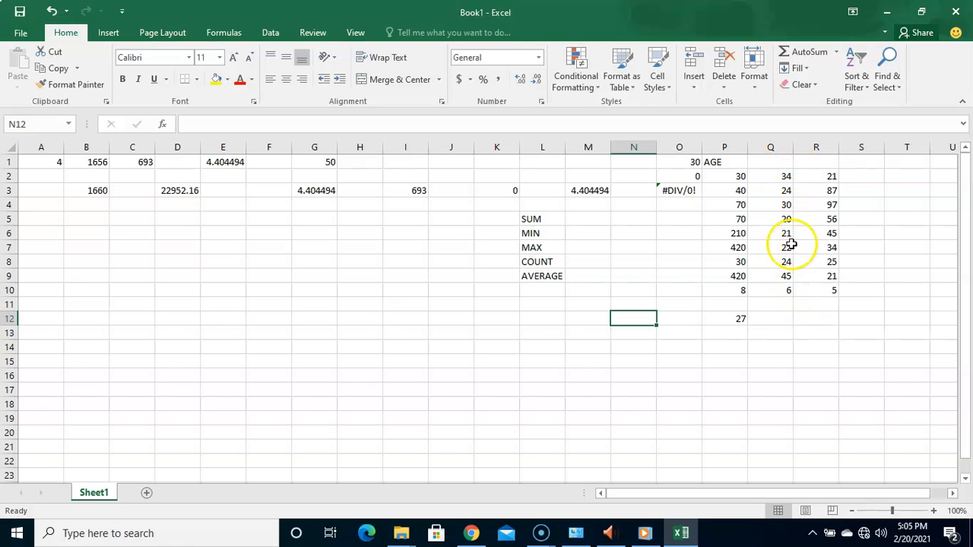
click(787, 319)
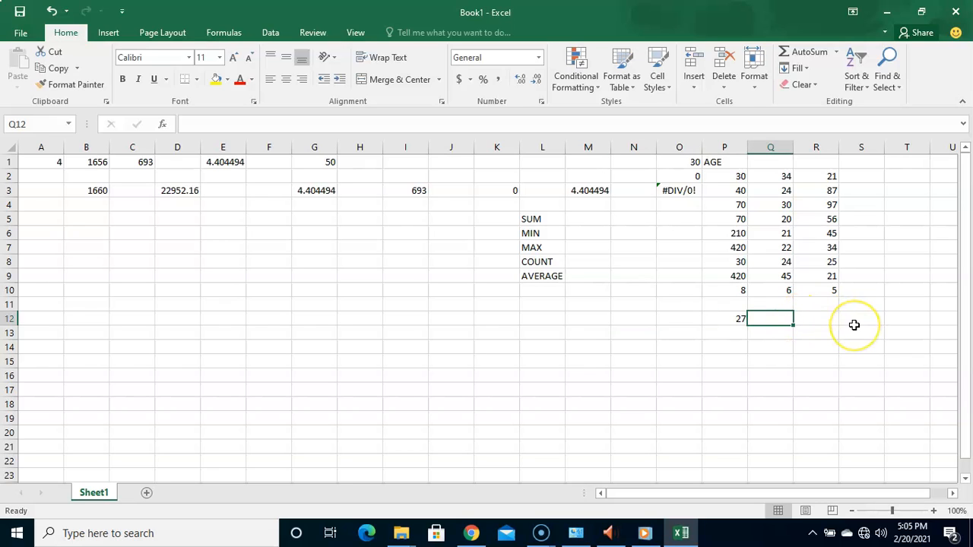
text(AVERAGE)
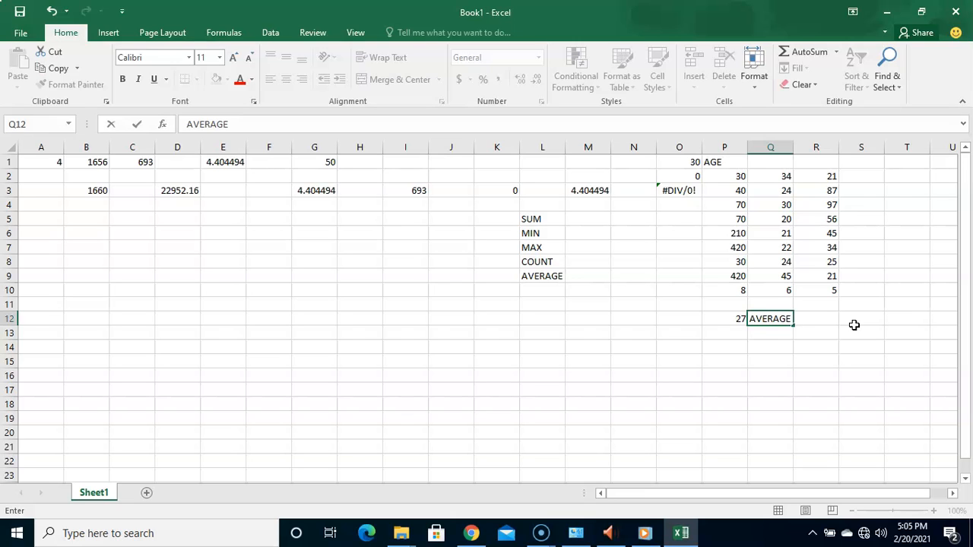
key(BackSpace)
key(BackSpace)
key(BackSpace)
key(BackSpace)
key(BackSpace)
key(BackSpace)
key(BackSpace)
Calculate the average of Q2:Q10 with an AVERAGE formula in cell Q12.
text(=A)
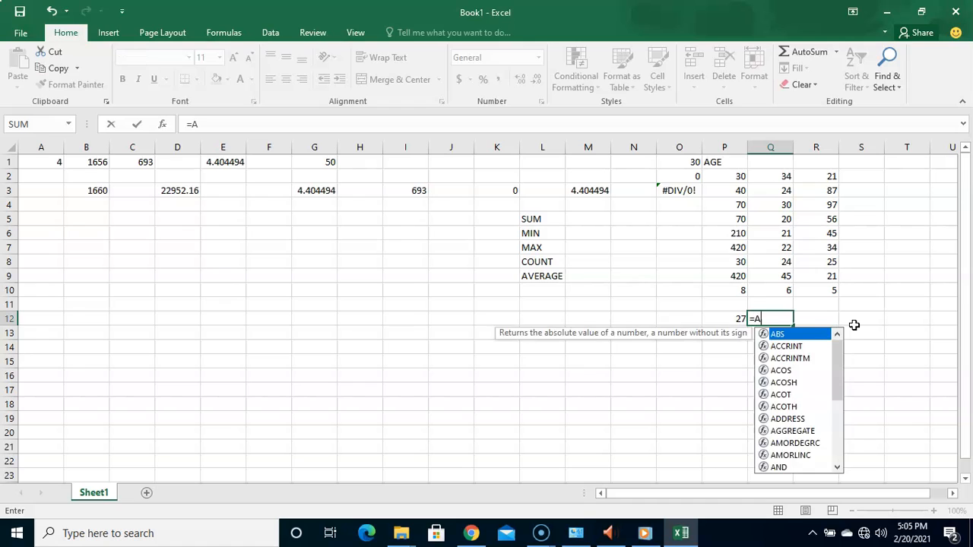
text(VERAGE)
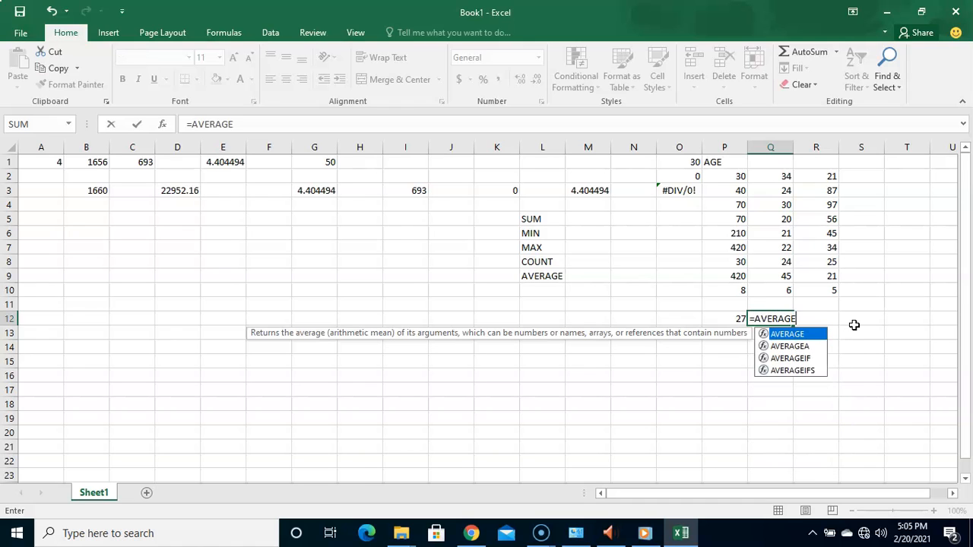
text(()
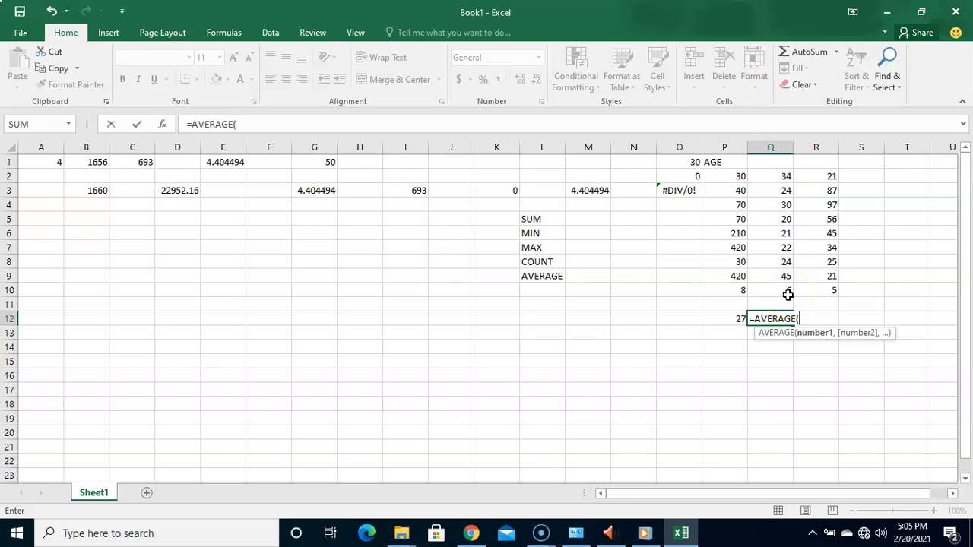
text(Q2)
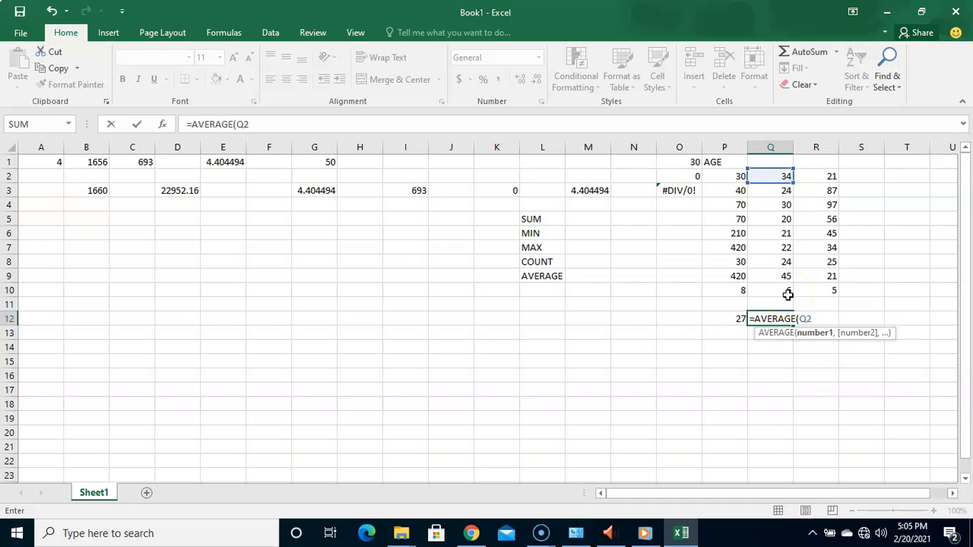
text(:)
click(785, 290)
text())
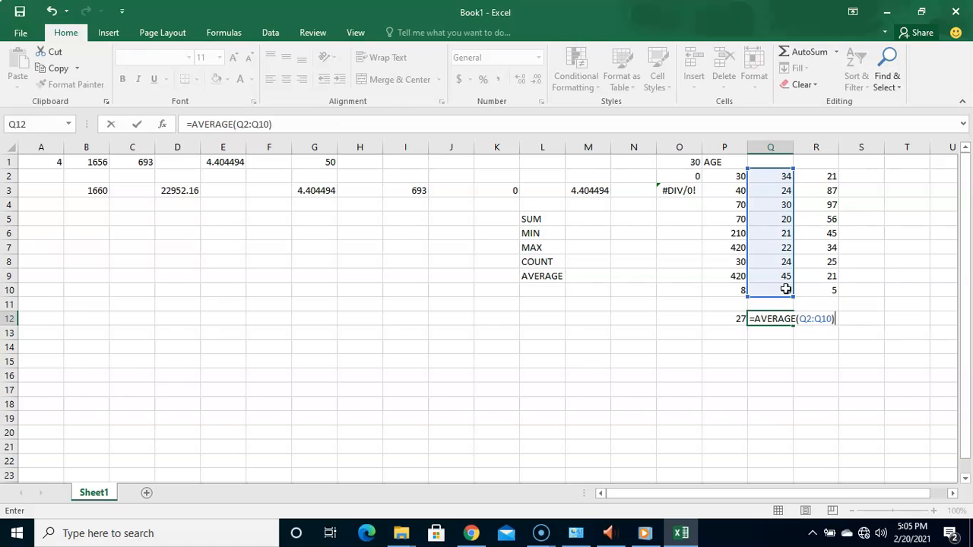
key(Return)
click(779, 320)
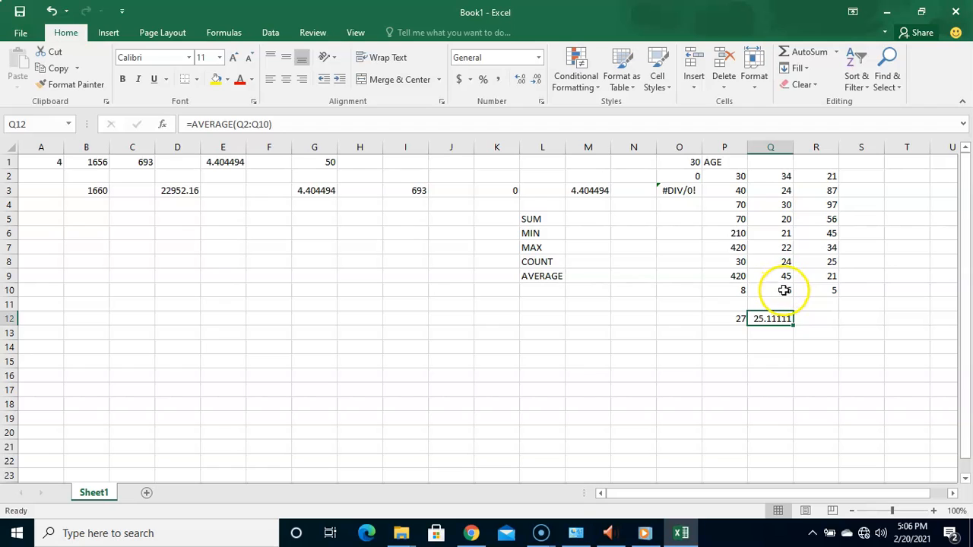
Go through the values in Q2 to Q10 one by one and compare them with the average formula in Q12.
click(785, 176)
key(Down)
key(Down)
key(Down)
key(Down)
key(Down)
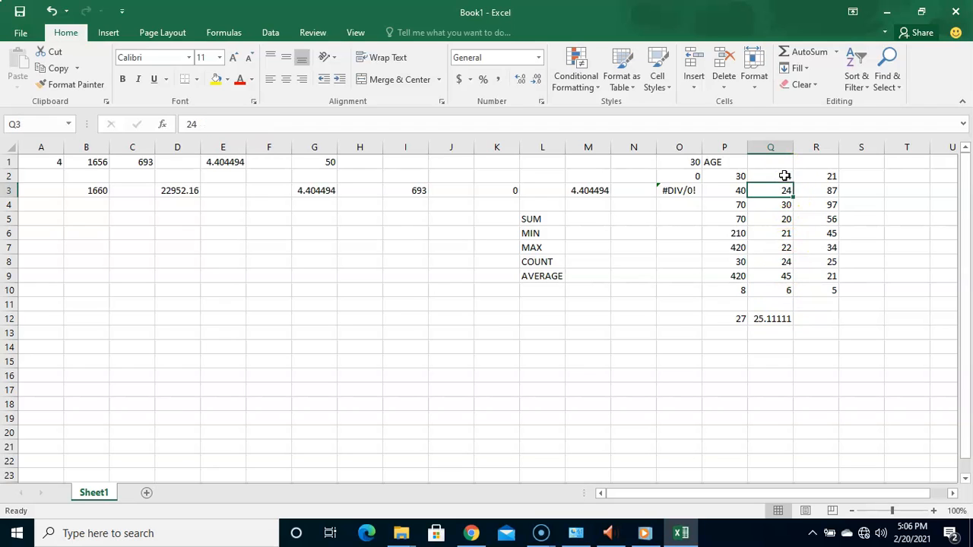
key(Down)
key(Down)
key(Down)
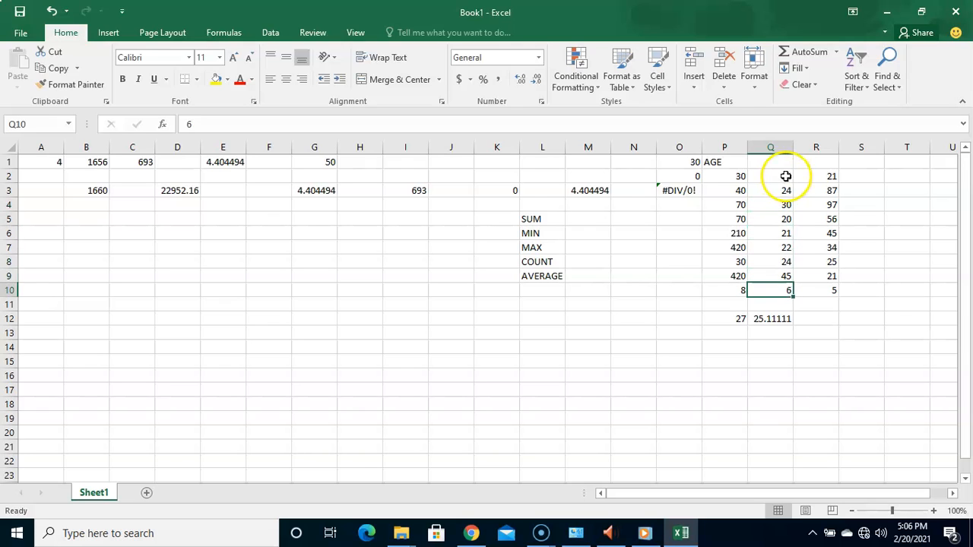
click(775, 319)
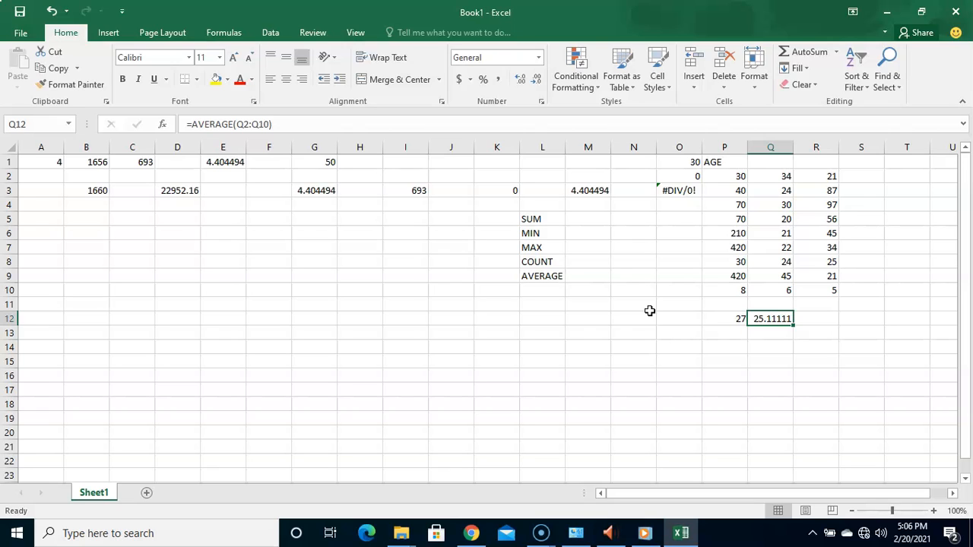
Add a new worksheet and enter the title DAILY BUDGET in cell A1.
click(272, 391)
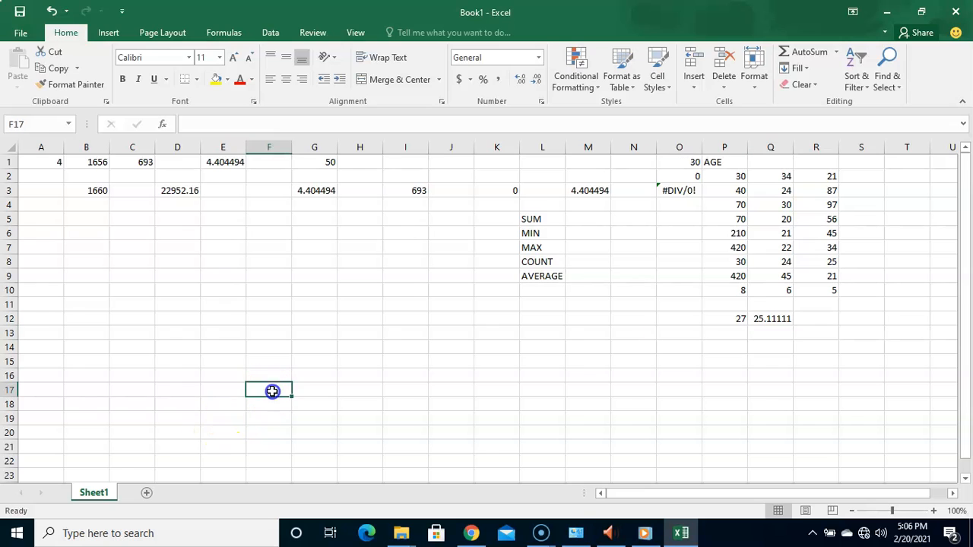
click(147, 494)
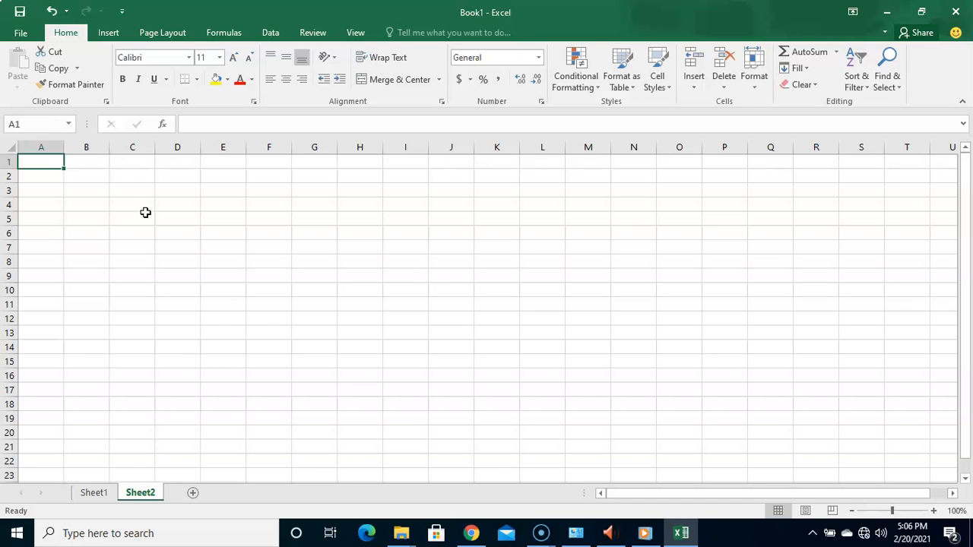
text(DAILY)
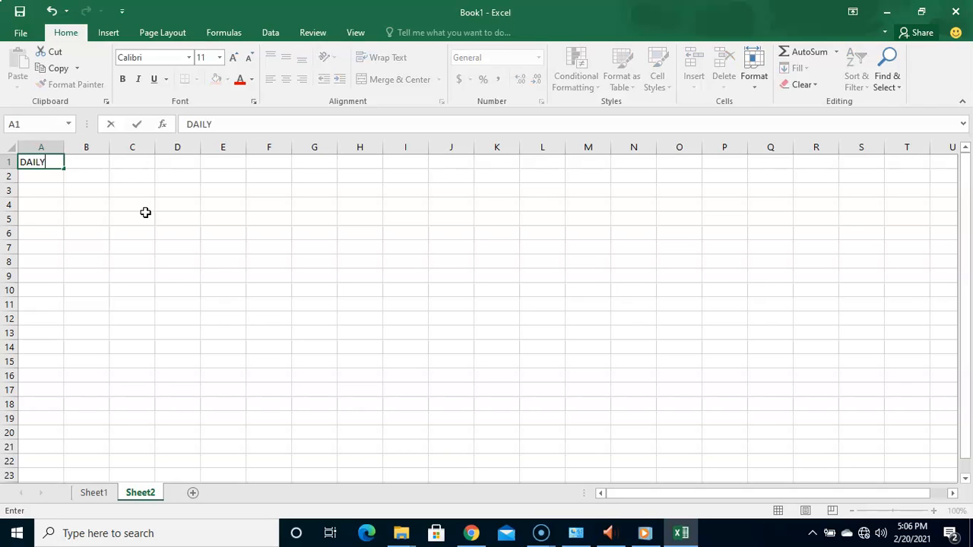
text( BUDGET)
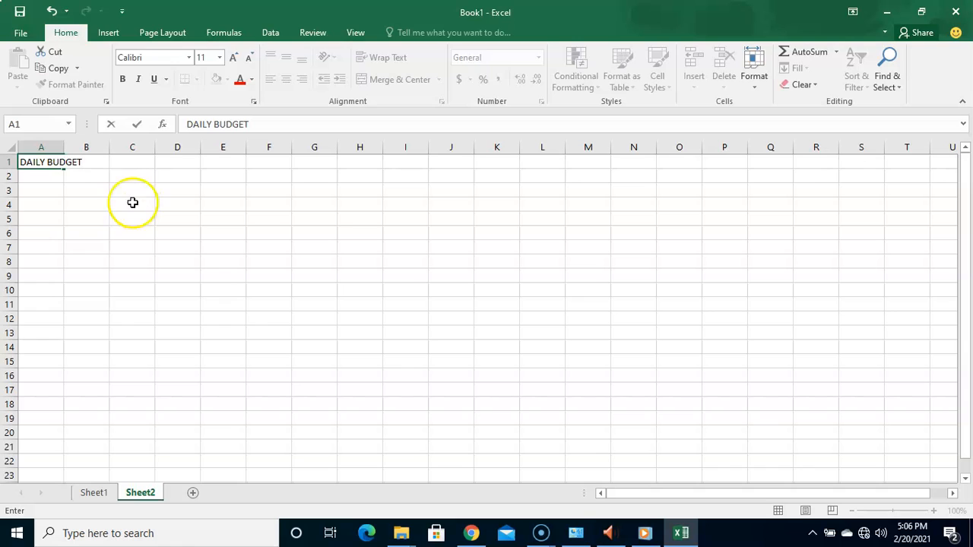
Enter the column headings MONTH, INCOME, EXPENSES and BALANCE in cells A2 to D2.
click(48, 181)
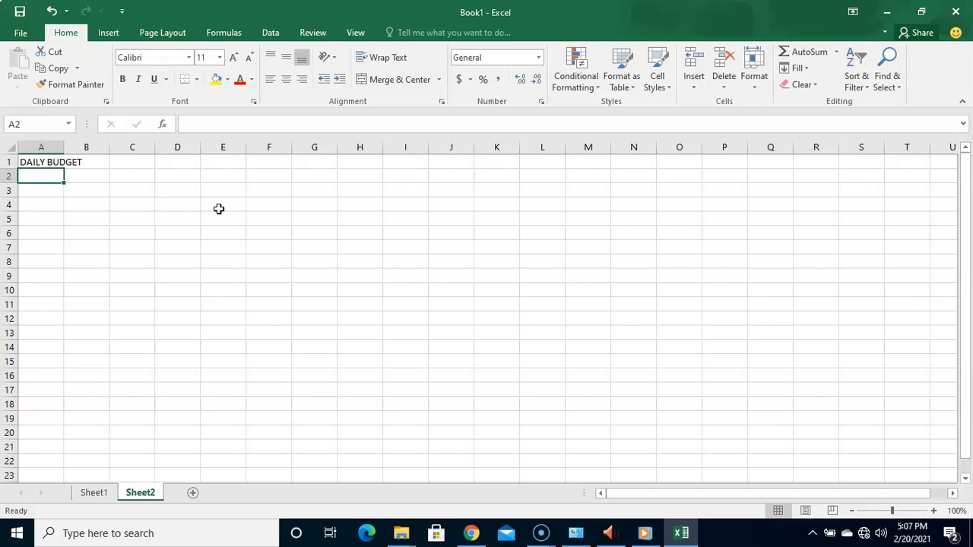
text(M)
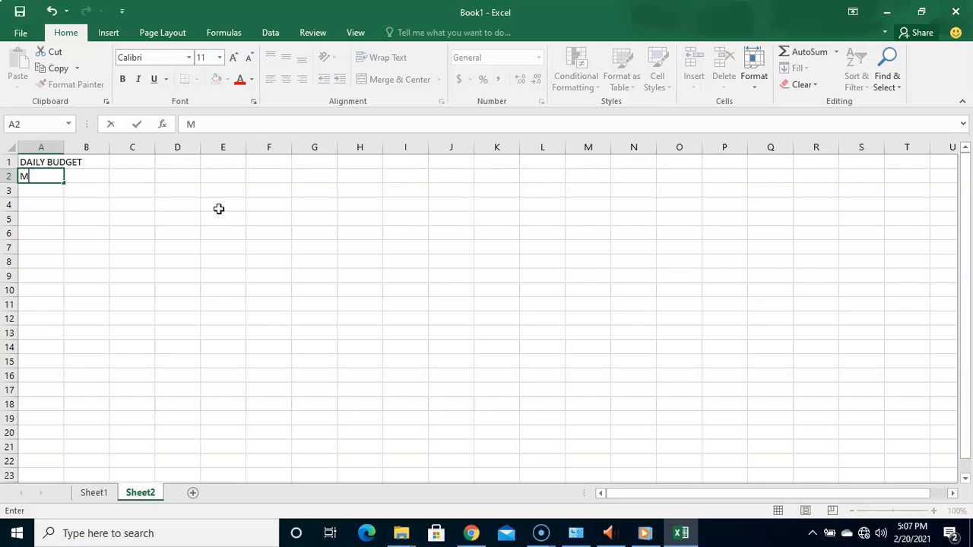
text(ONTHS)
key(BackSpace)
key(Return)
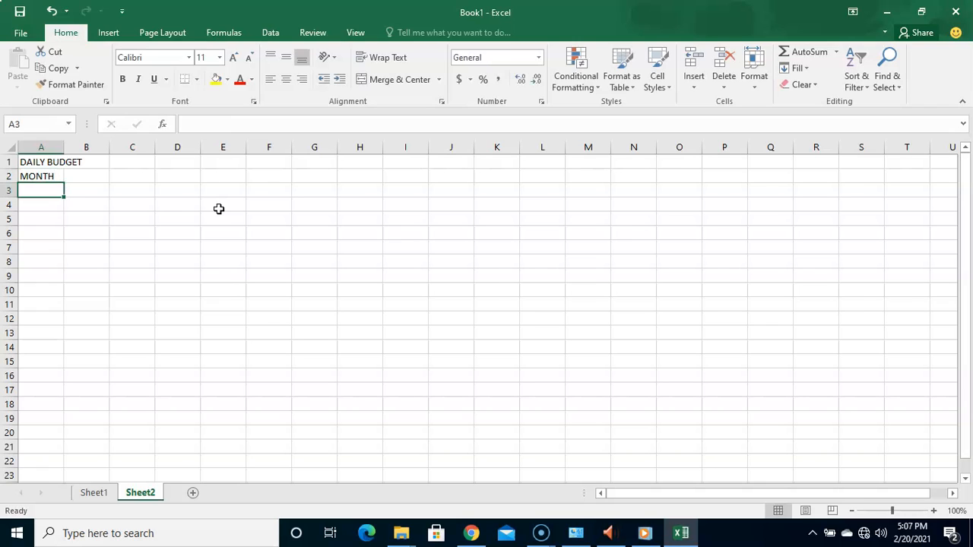
key(Up)
key(Right)
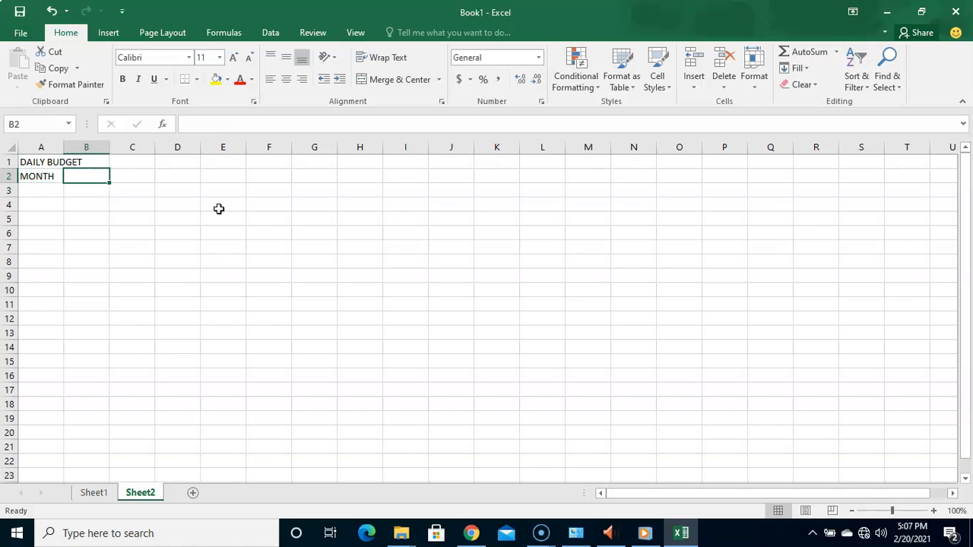
text(INCOME)
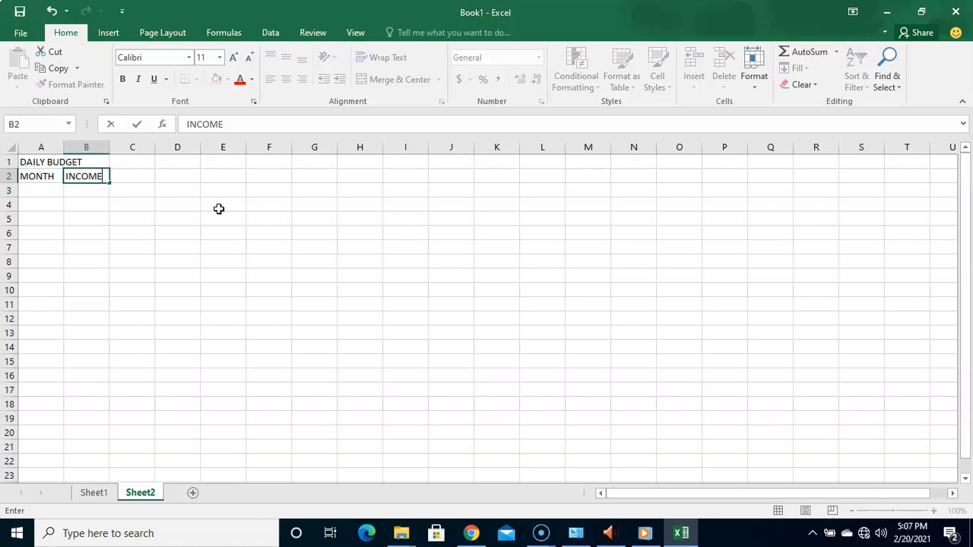
key(Tab)
text(E)
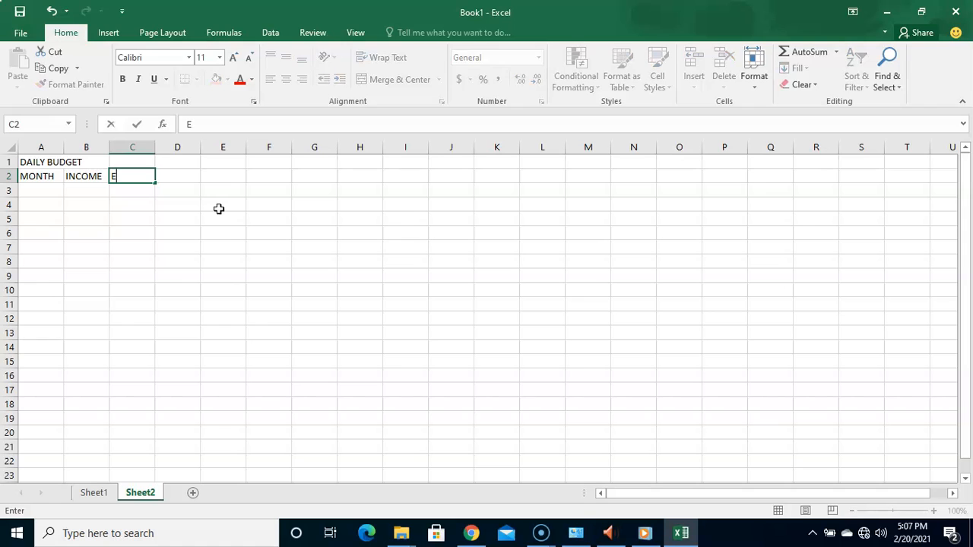
text(XPENSES)
key(Tab)
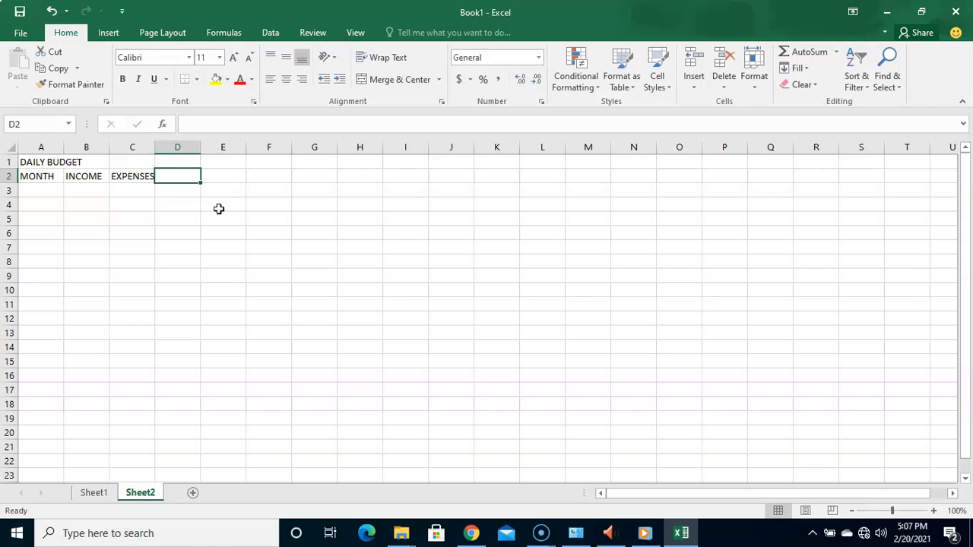
text(B)
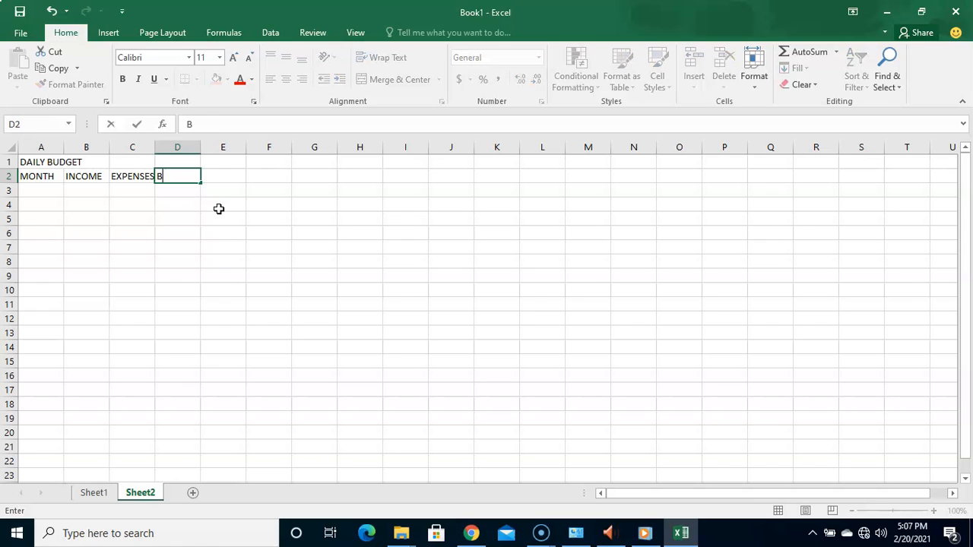
text(ALANCE)
Enter JANUARY and FEBRUARY under the MONTH heading in cells A3 and A4.
click(34, 189)
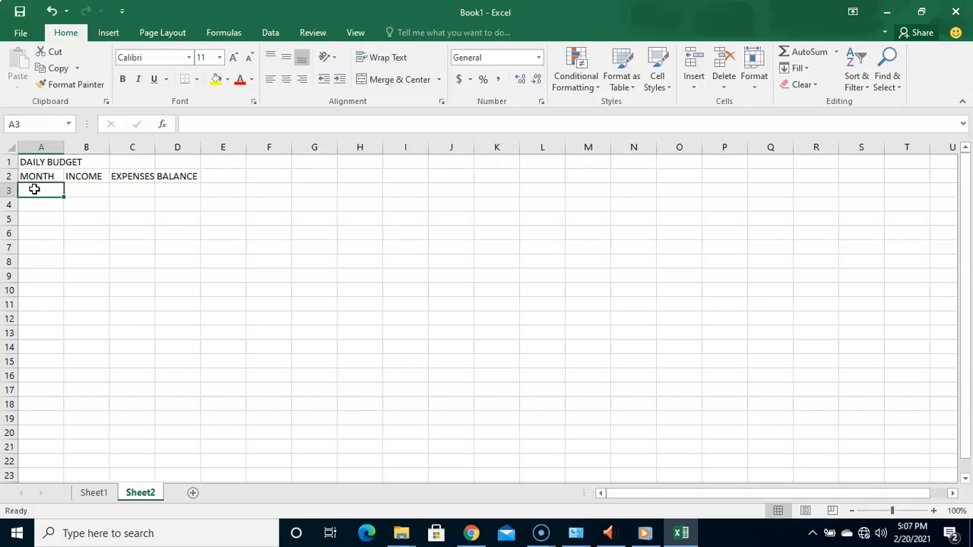
text(JANUARY)
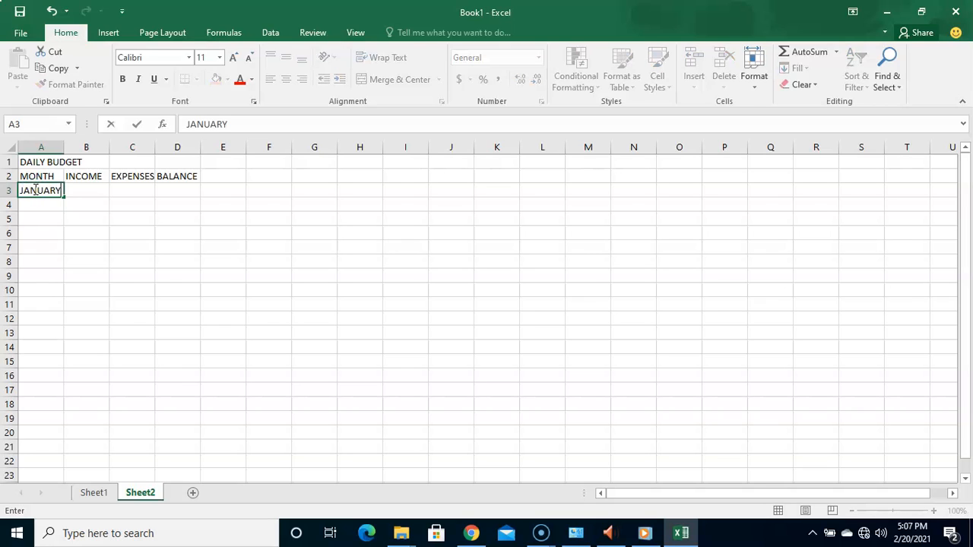
key(Return)
text(FE)
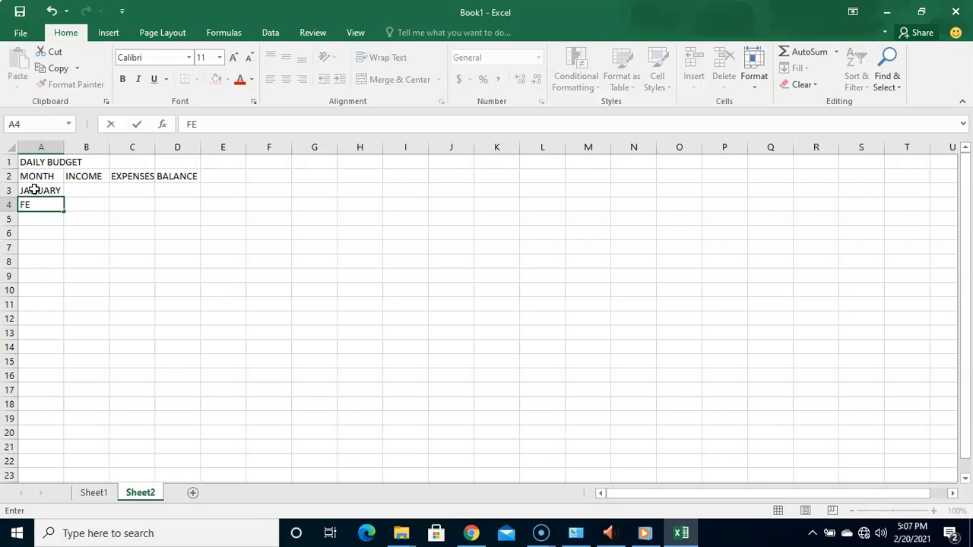
text(BRUARY)
key(Return)
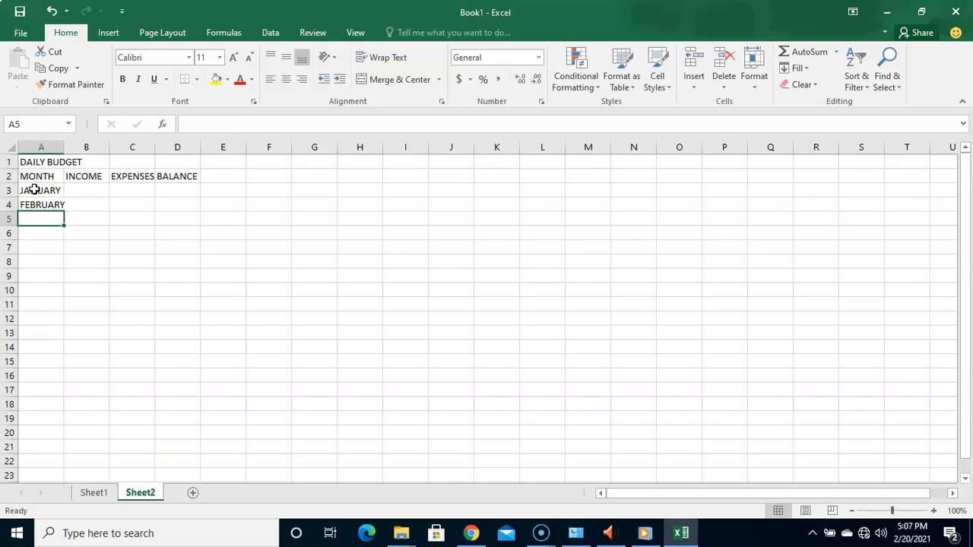
Enter MARCH in cell A5 and extend the month series in column A through DECEMBER in A14.
text(MARCH)
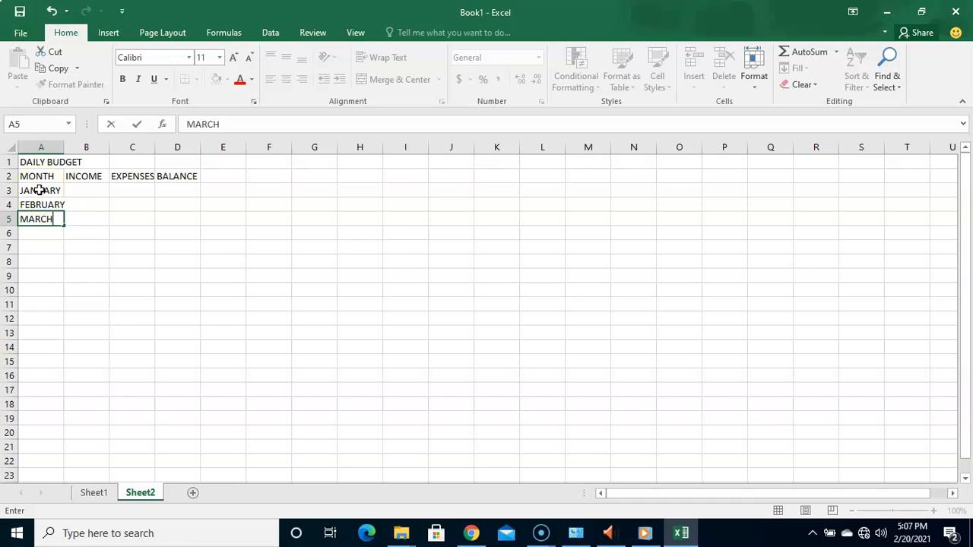
click(41, 190)
drag(43, 192, 43, 354)
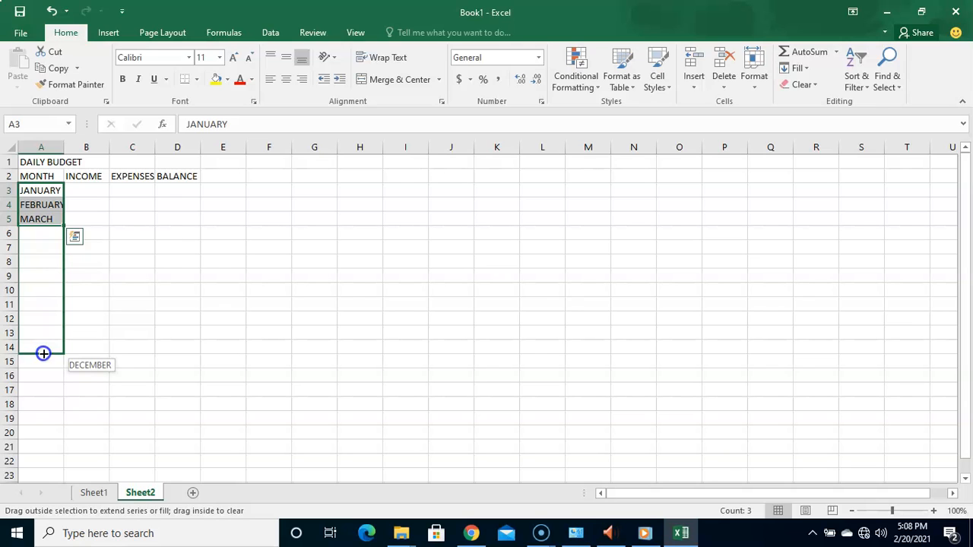
drag(44, 353, 43, 354)
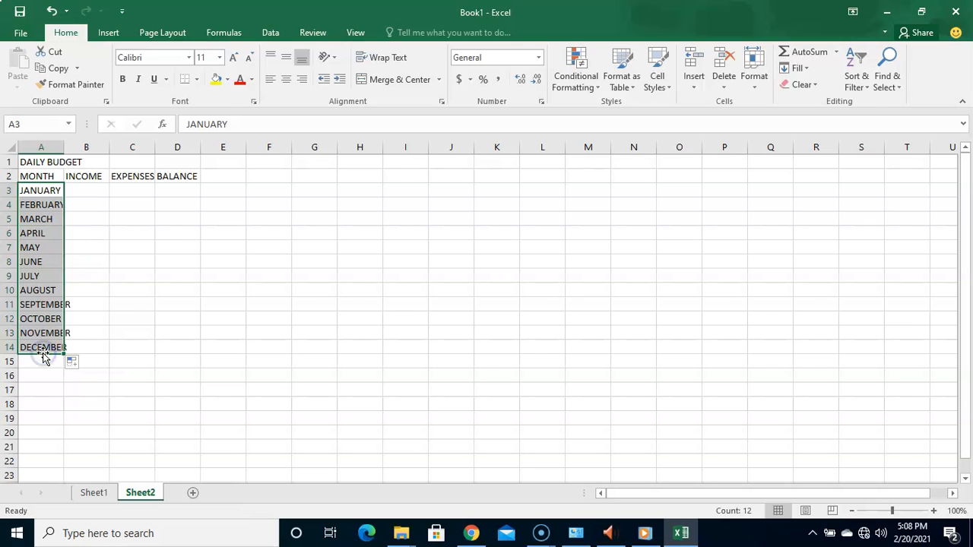
Enter JANUARY in cell F3 and auto-fill the months down to DECEMBER in F14.
click(83, 199)
click(83, 191)
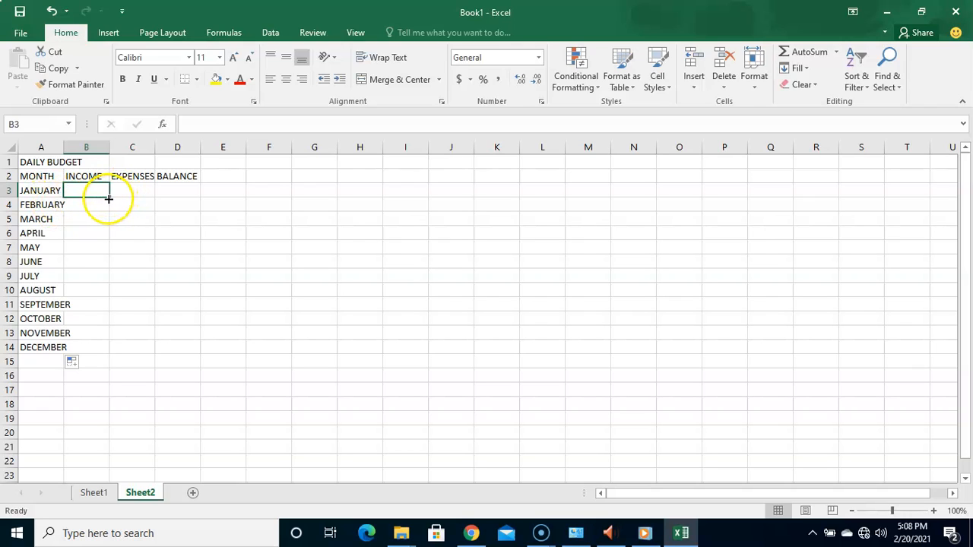
click(276, 177)
click(276, 190)
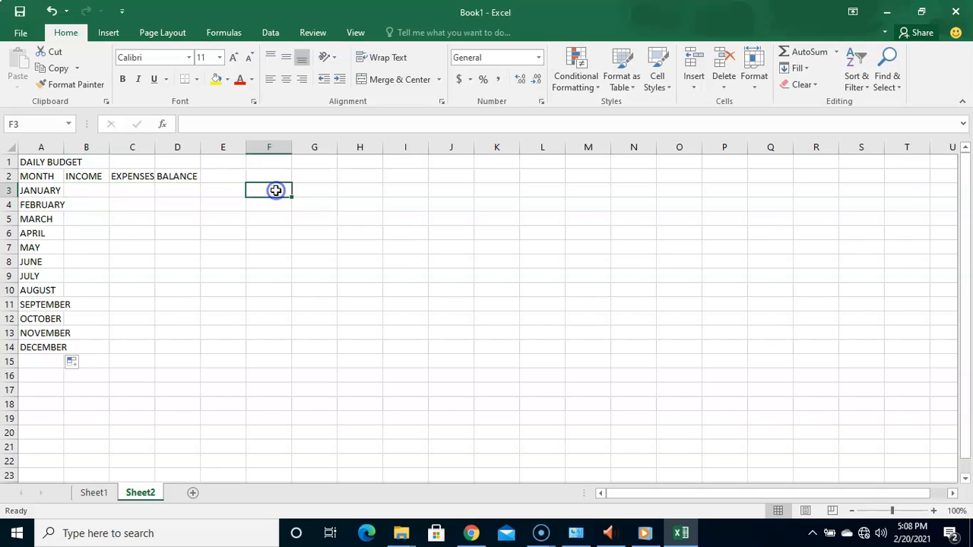
text(JANUARY)
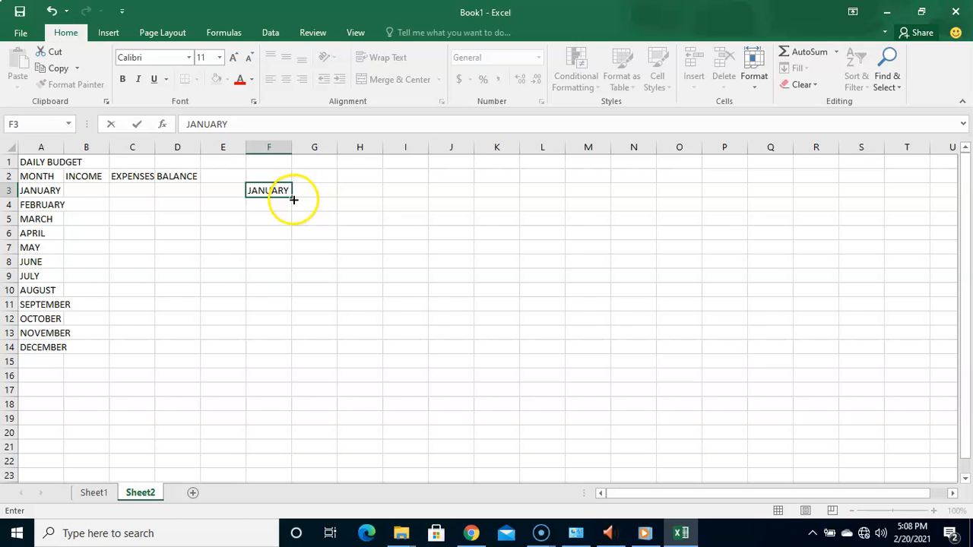
drag(292, 198, 290, 353)
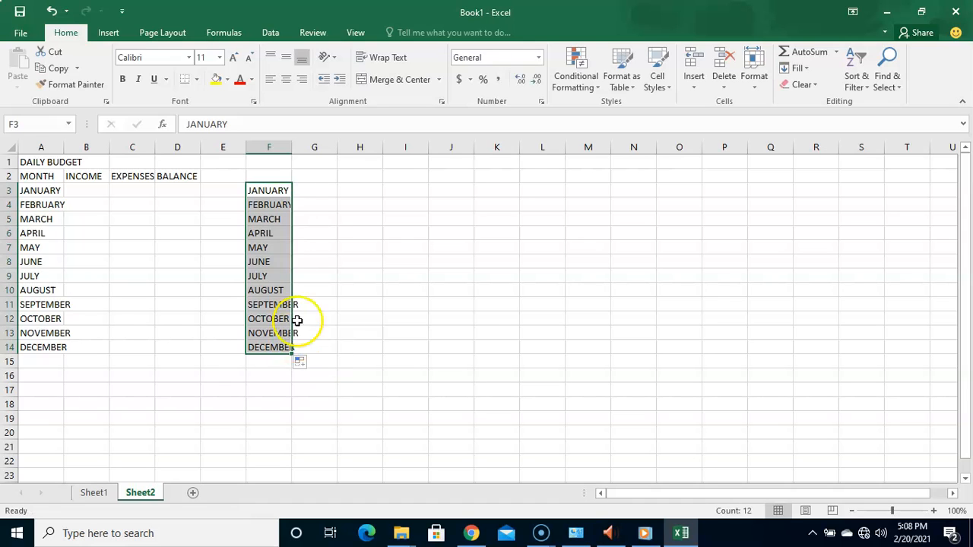
Enter SUNDAY in cell G3 and auto-fill the weekdays down to SATURDAY in G9.
click(331, 186)
text(MONDAY)
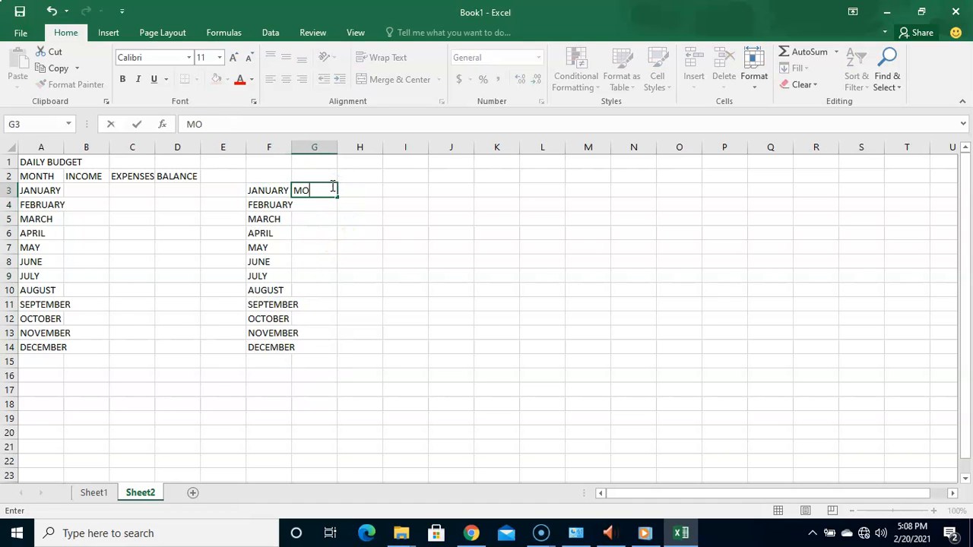
key(BackSpace)
key(BackSpace)
key(BackSpace)
key(BackSpace)
key(BackSpace)
key(BackSpace)
text(SUNDAY)
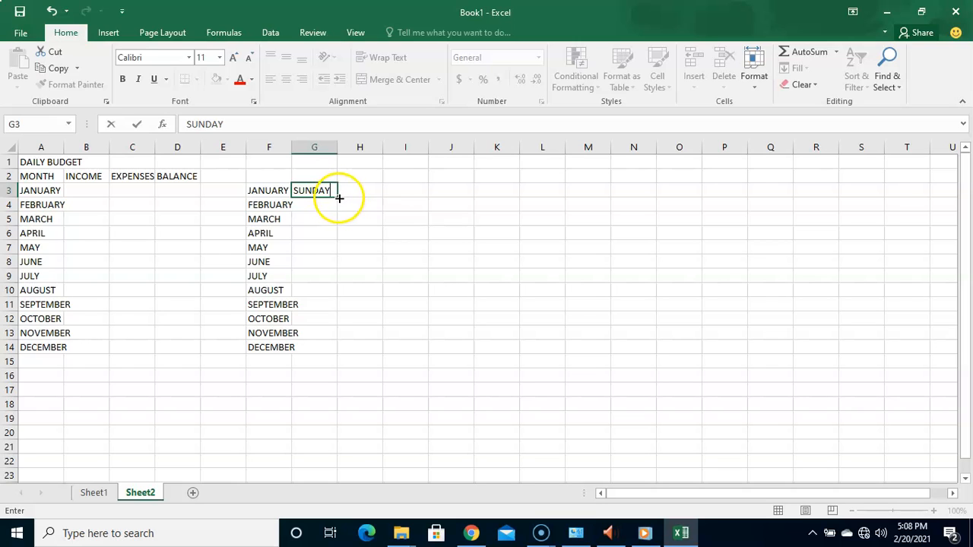
drag(338, 197, 342, 294)
Clear the practice months and weekdays from the range F3 to G14.
click(397, 236)
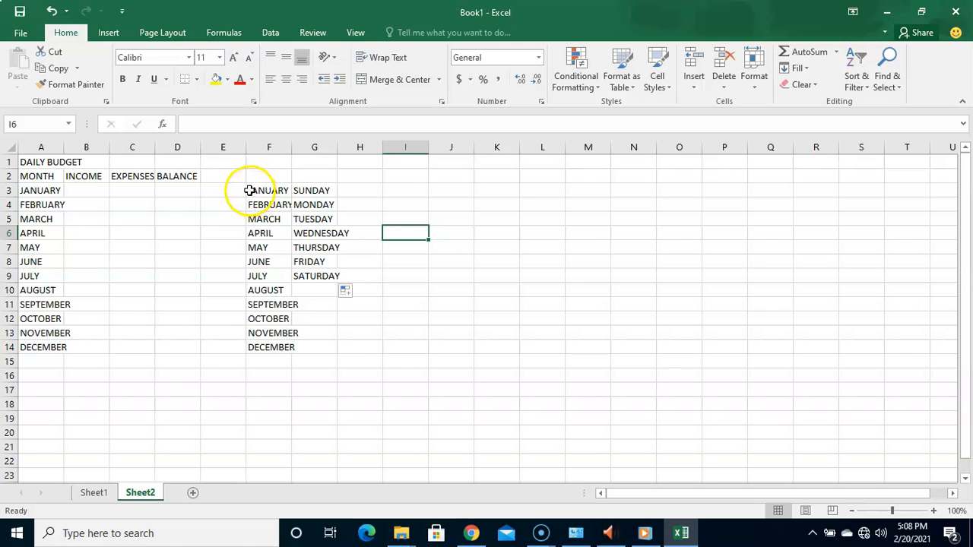
drag(258, 190, 338, 348)
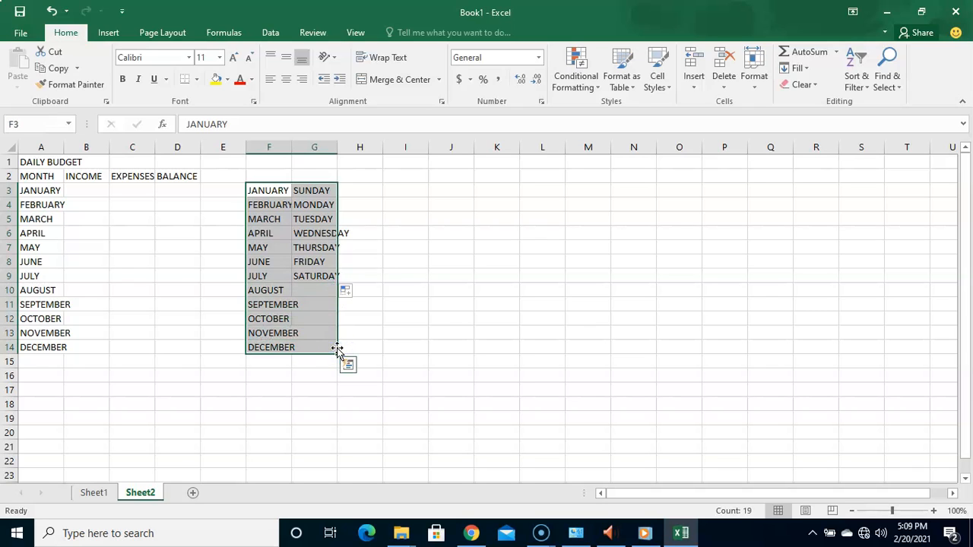
key(Delete)
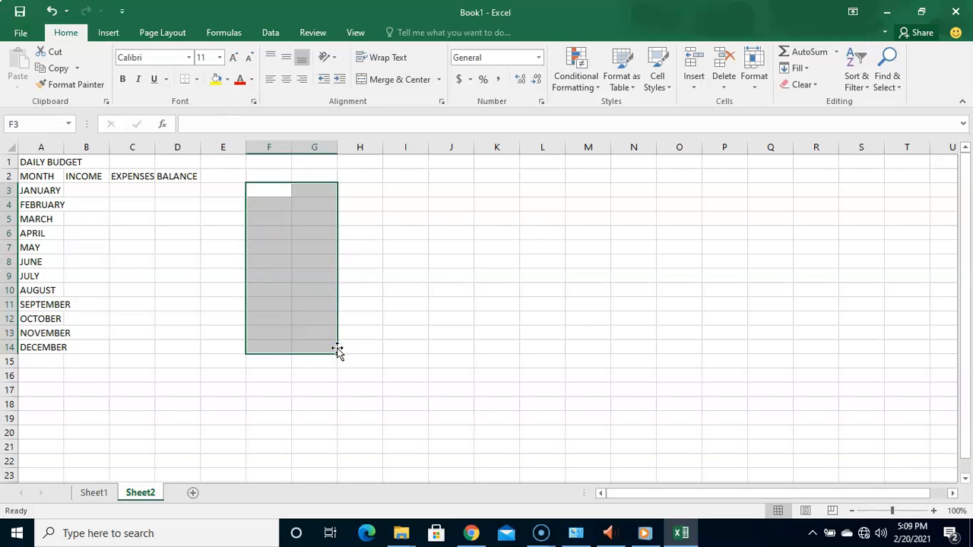
Widen column A to fit the month names and title, and widen columns B, C and D.
click(101, 208)
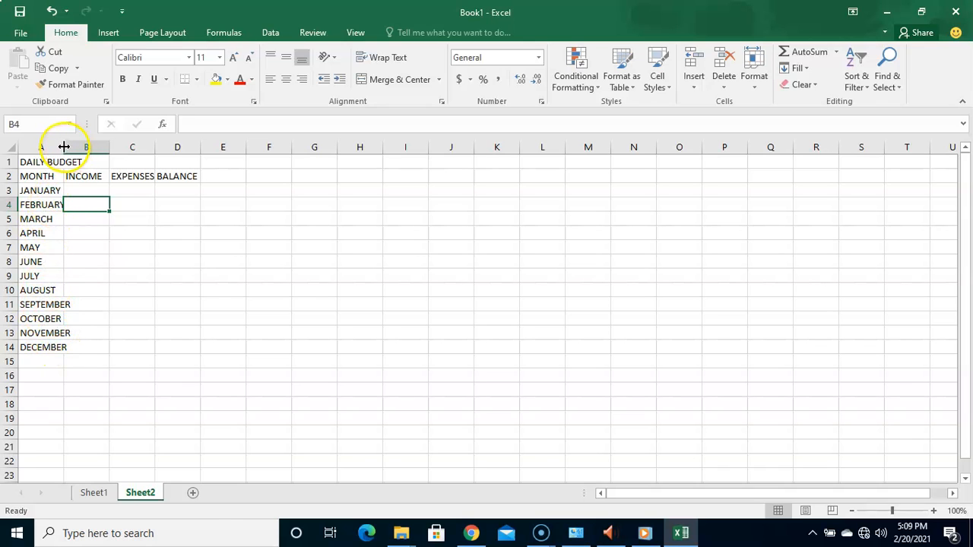
drag(63, 147, 88, 151)
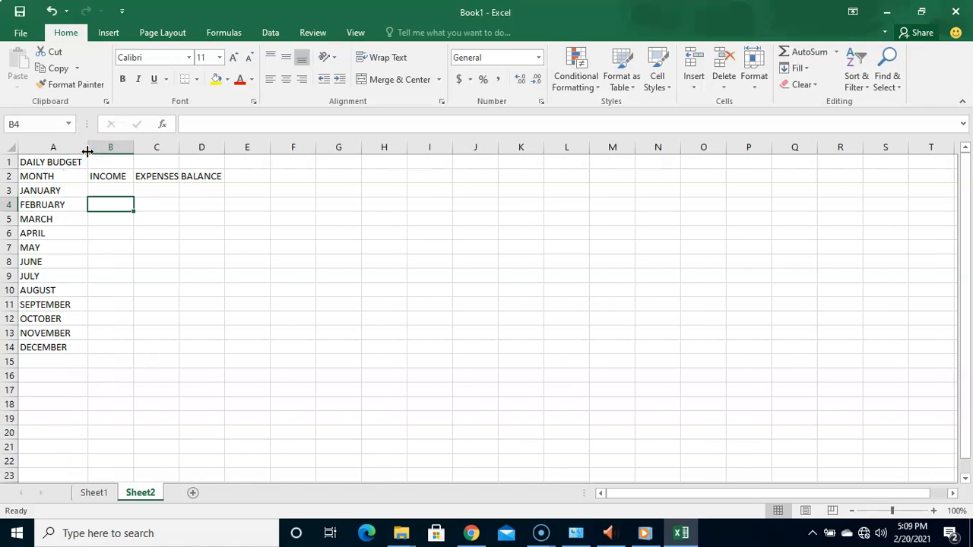
drag(134, 146, 294, 153)
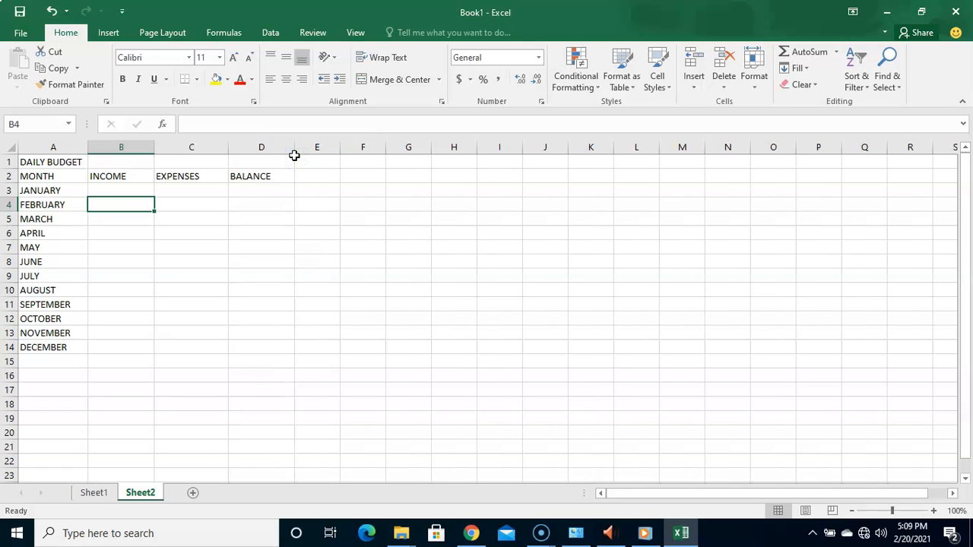
Enter the January income 80000 in cell B3 and the January expenses 50000 in C3.
click(109, 191)
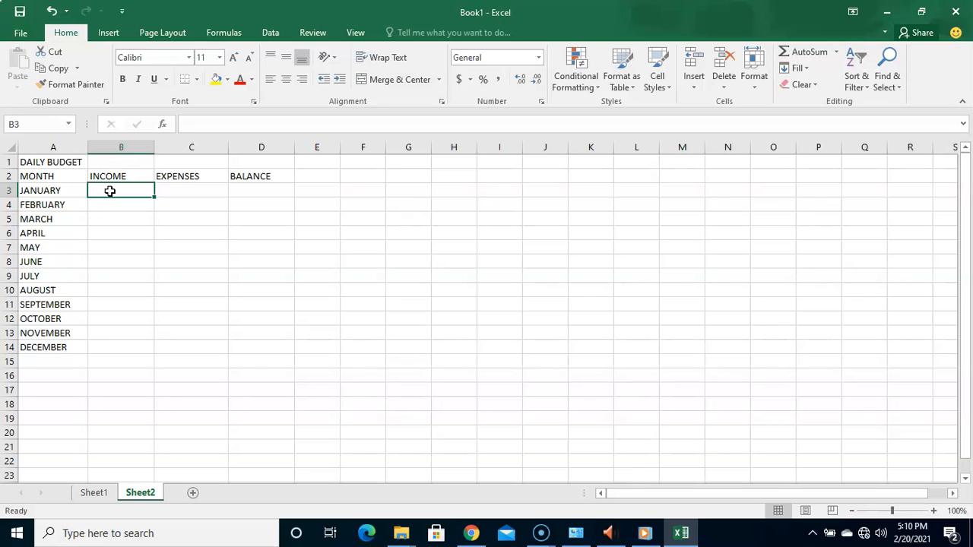
text(80)
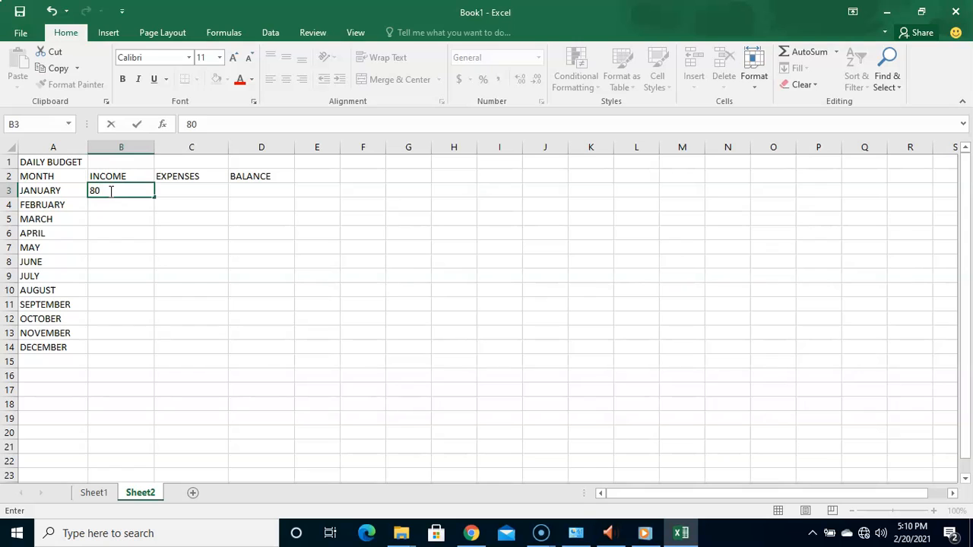
text(000)
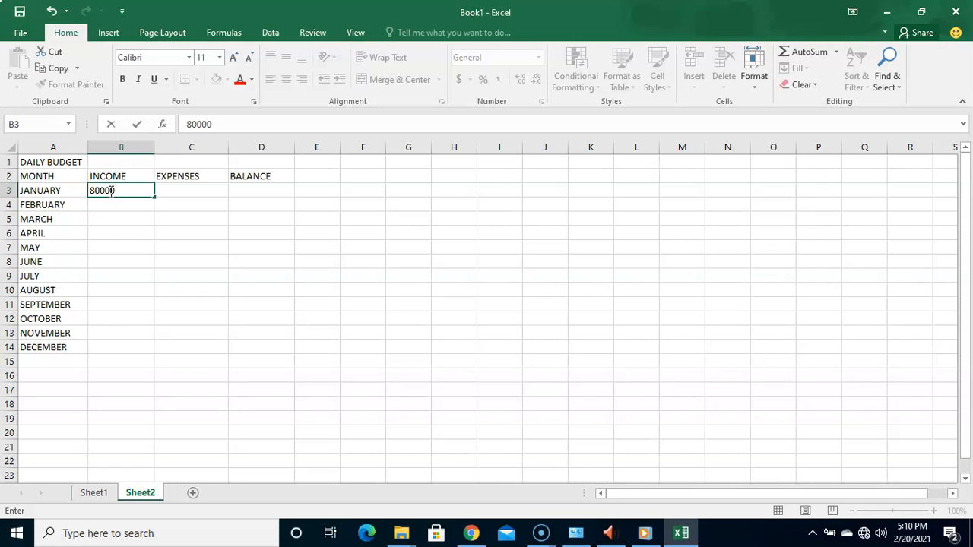
click(186, 200)
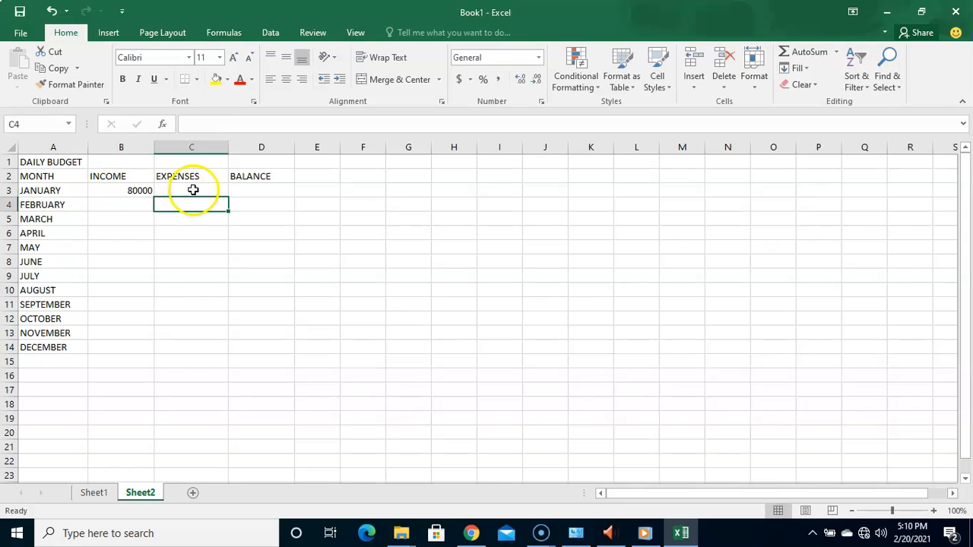
click(194, 190)
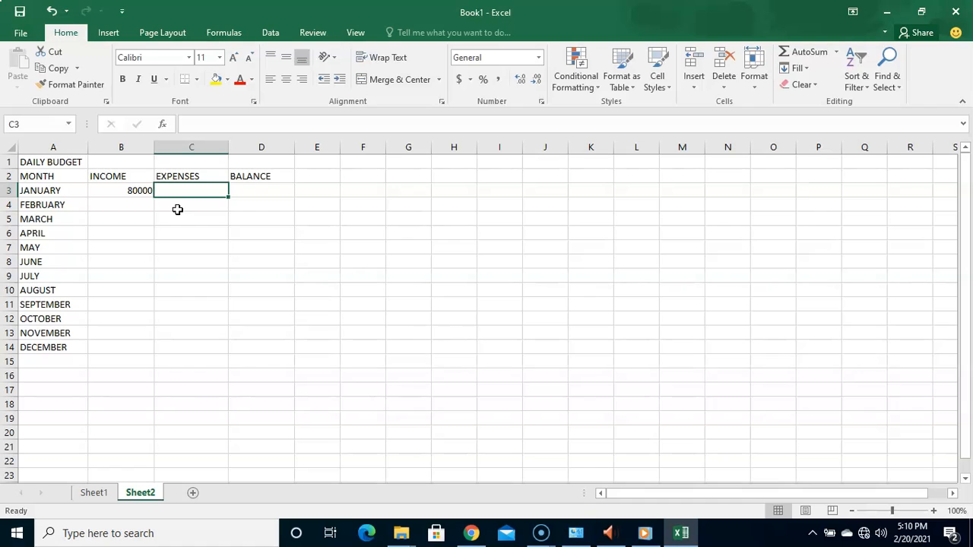
text(50000)
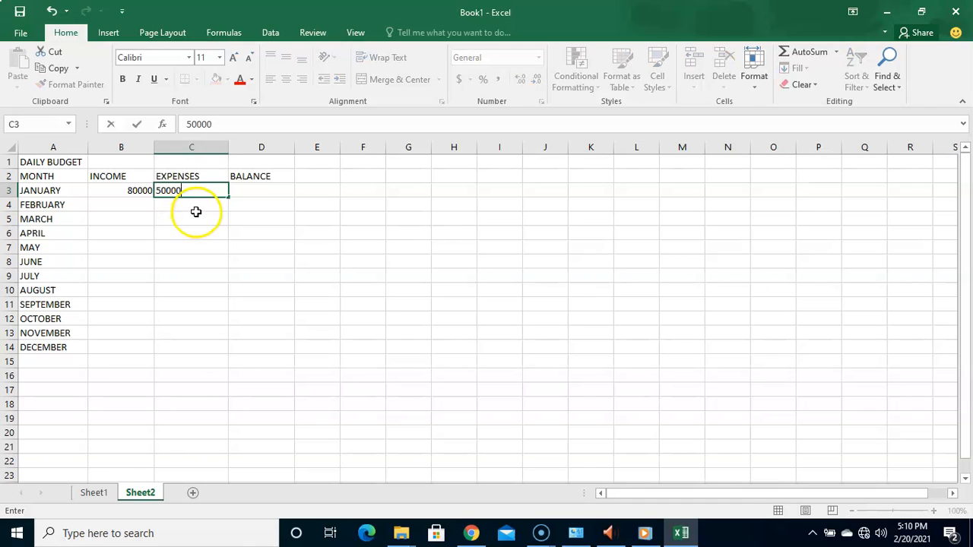
click(196, 215)
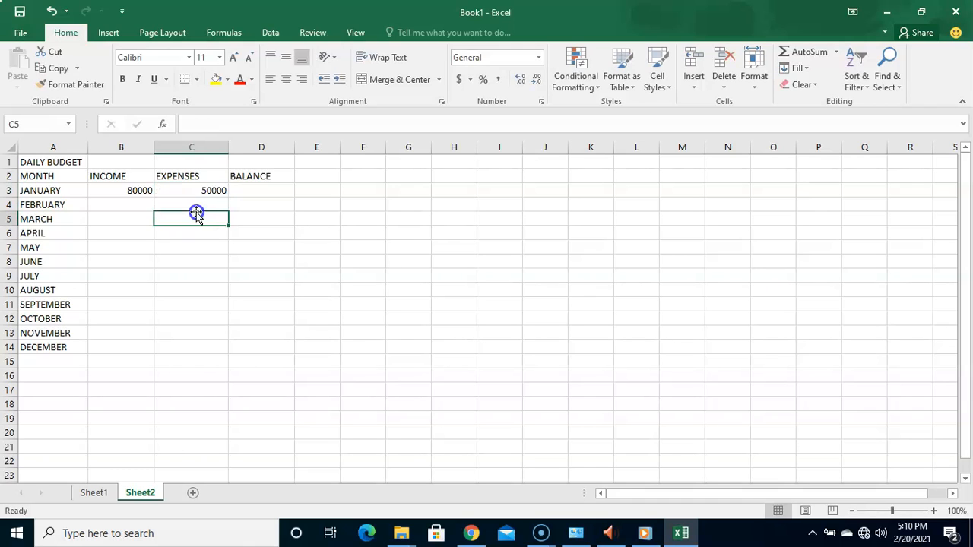
Enter the February income 85000 in cell B4 and the February expenses 54000 in C4.
click(111, 209)
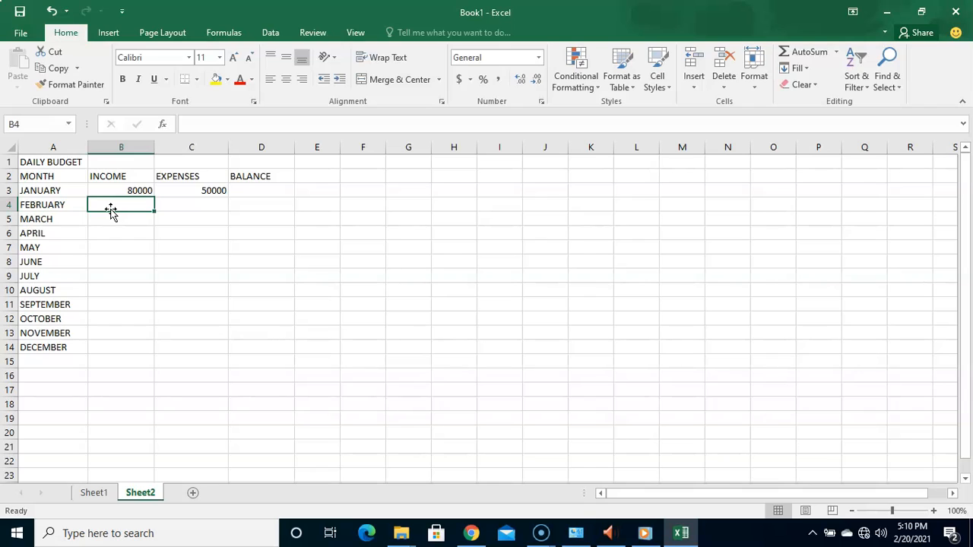
text(85000)
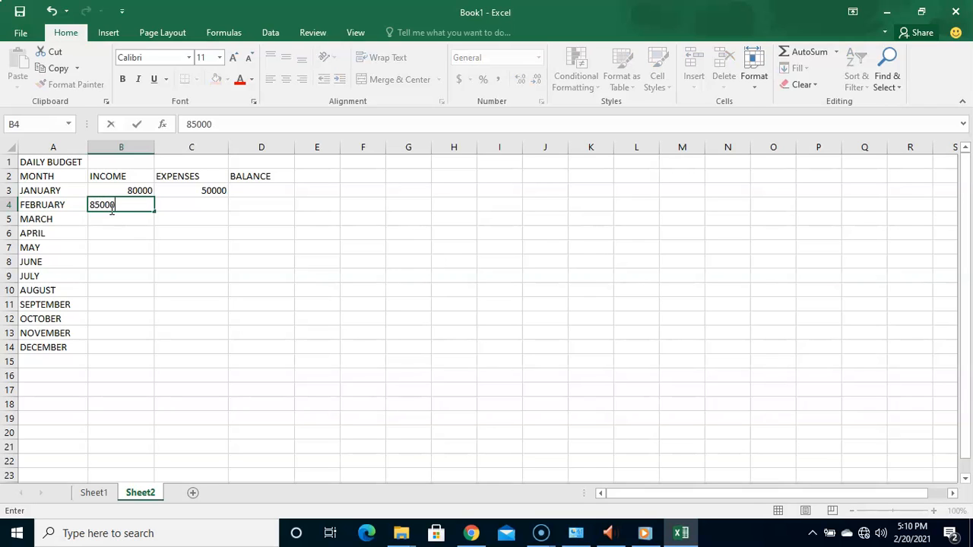
key(Tab)
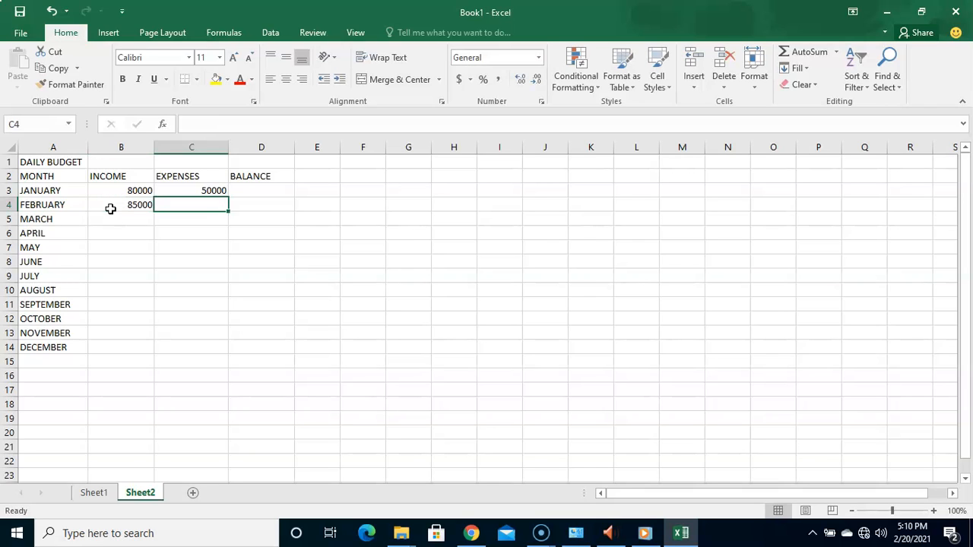
text(5)
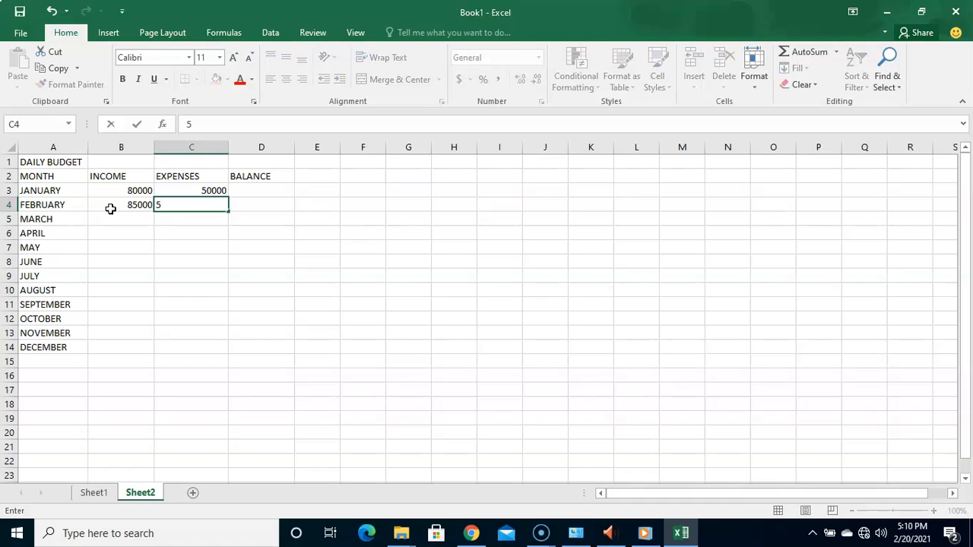
text(4000)
Enter the March income 76000 in cell B5 and the March expenses 45000 in C5.
click(127, 221)
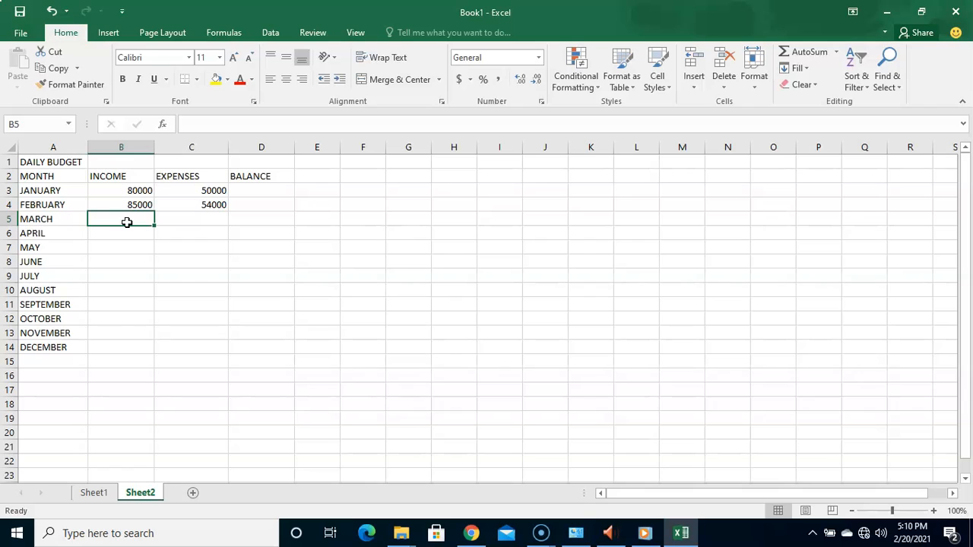
text(76000)
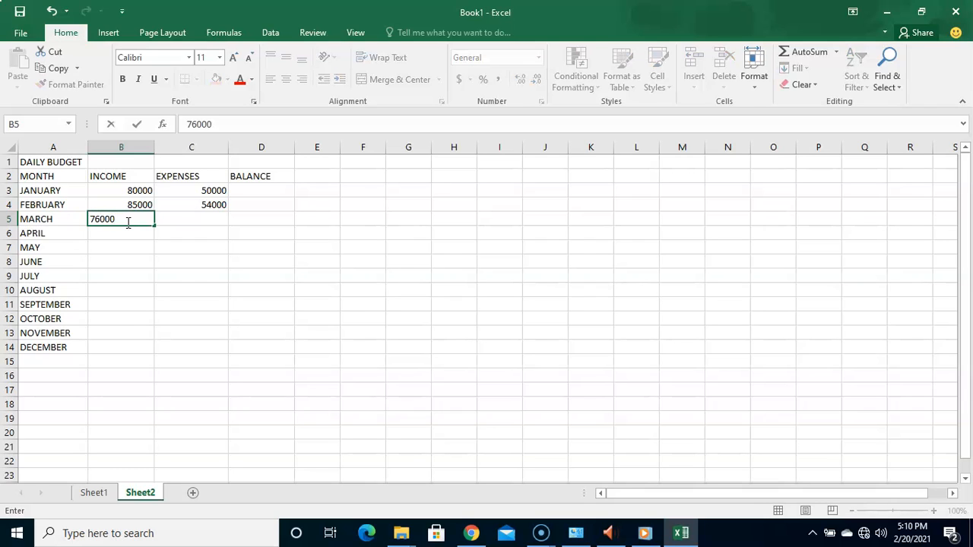
key(Tab)
text(45000)
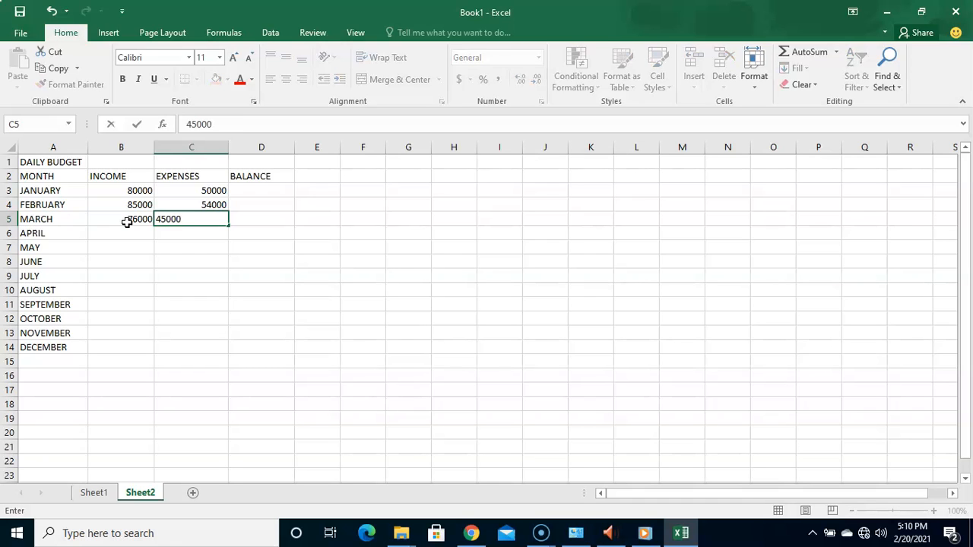
key(Return)
Enter the April income 87000 in cell B6 and the April expenses 34000 in C6.
key(Left)
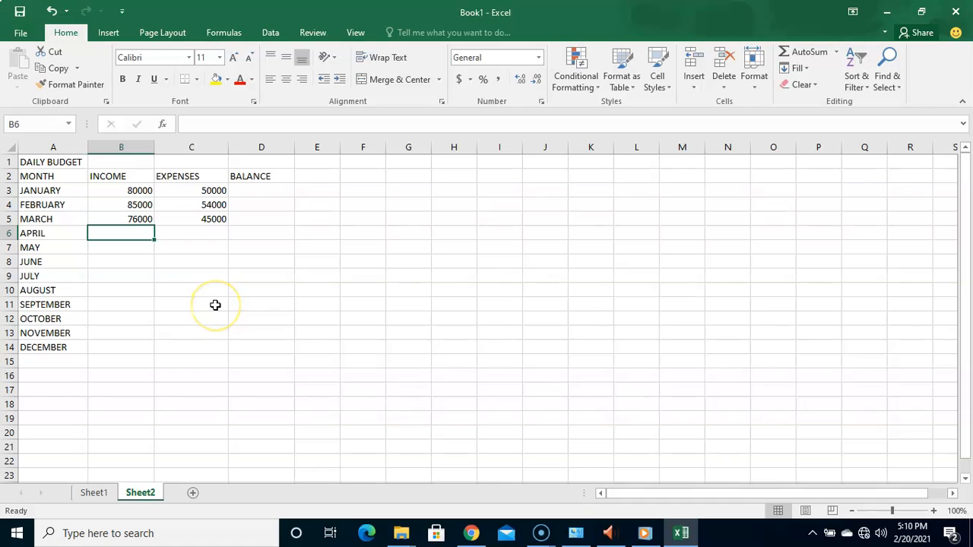
text(87000)
key(Tab)
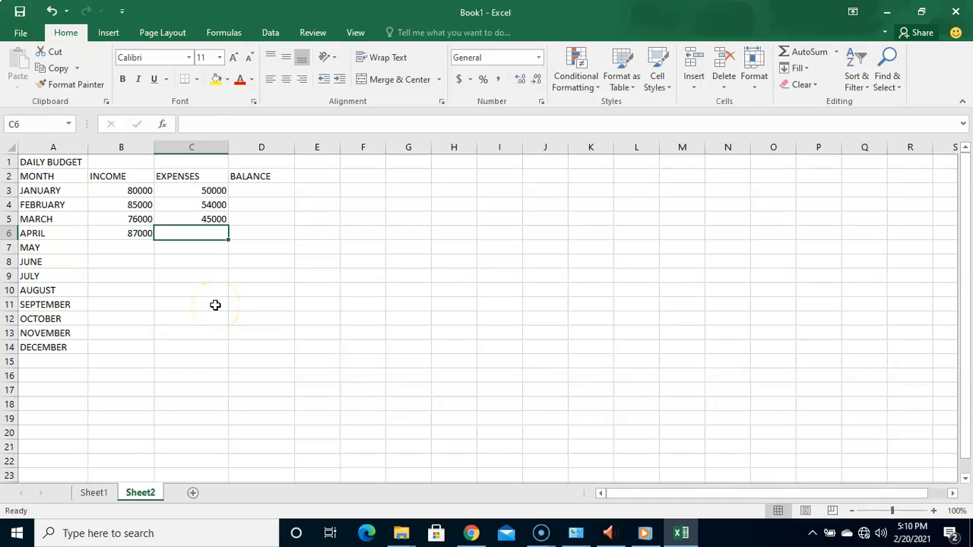
text(340000)
key(BackSpace)
Enter the May income 67000 in cell B7 and the May expenses 56000 in C7.
click(135, 254)
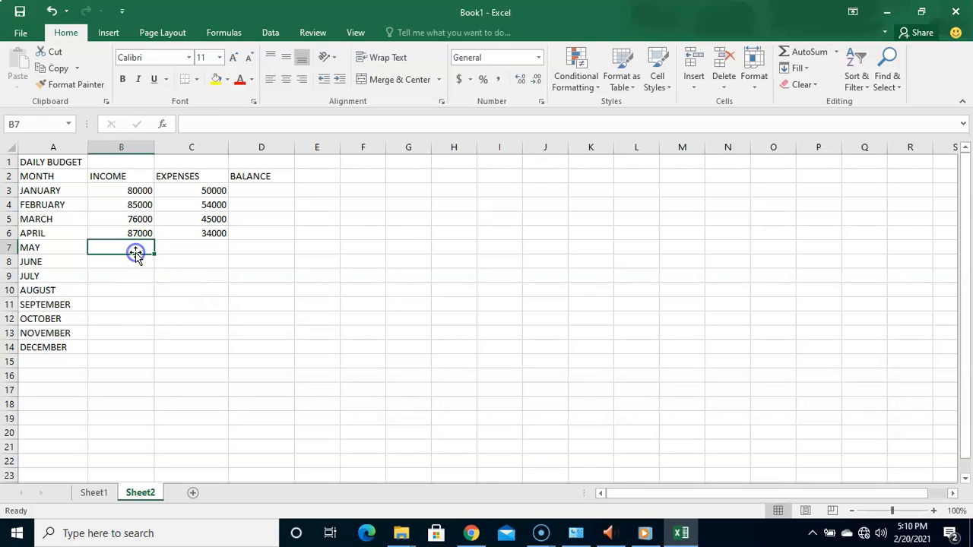
text(67)
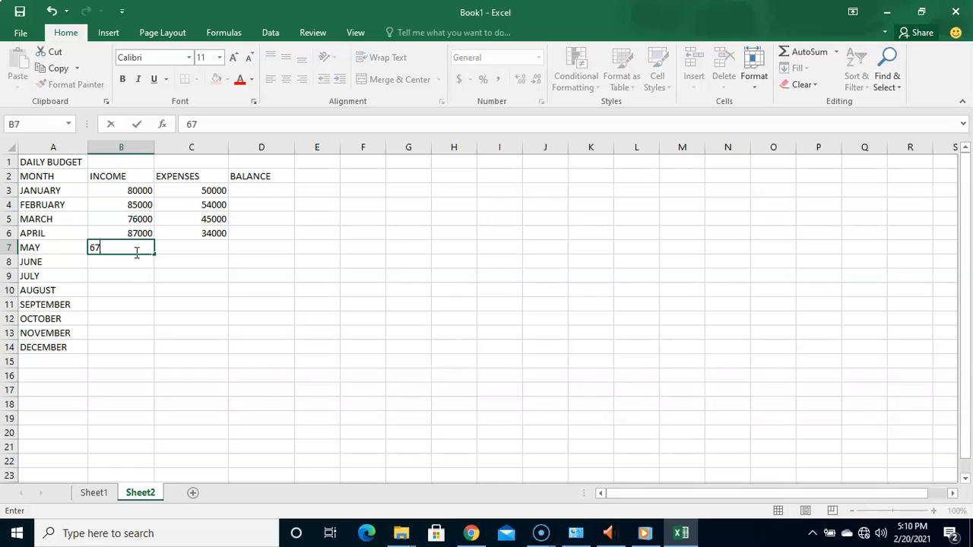
text(000)
key(Tab)
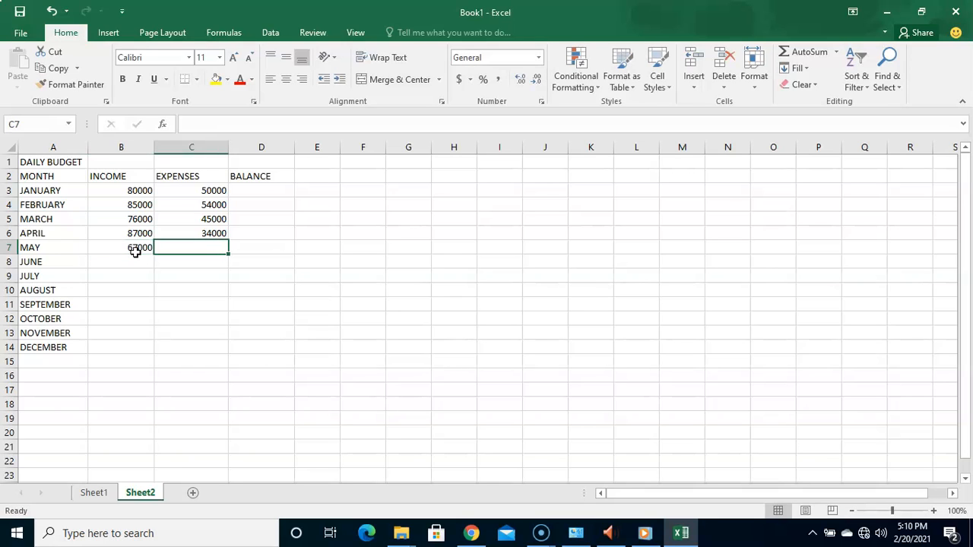
text(56000)
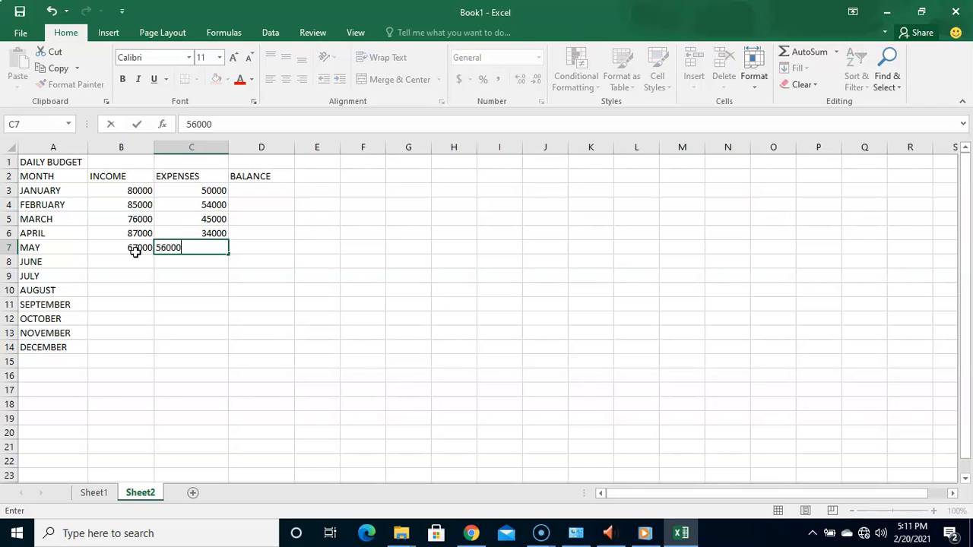
Enter the June income 90000 in cell B8 and the June expenses 45000 in C8.
click(136, 258)
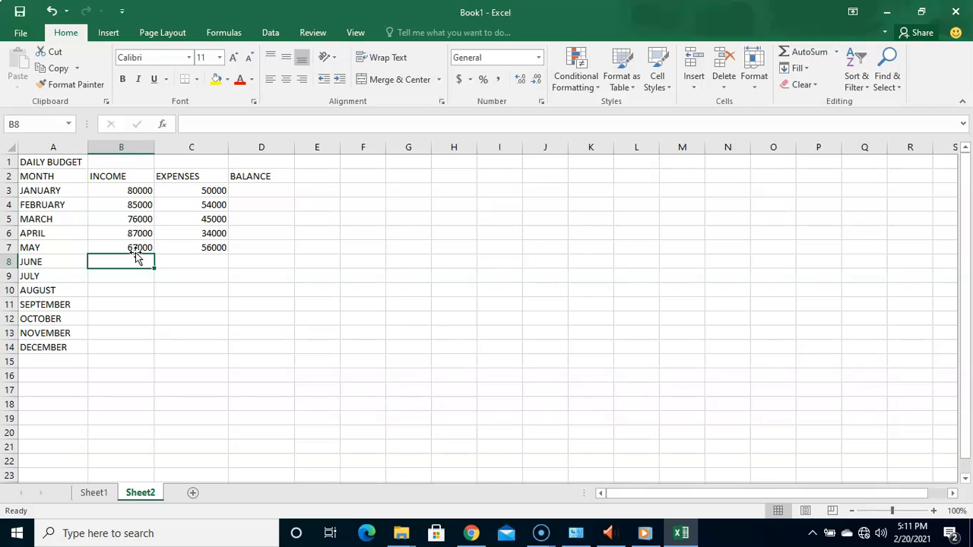
text(90000)
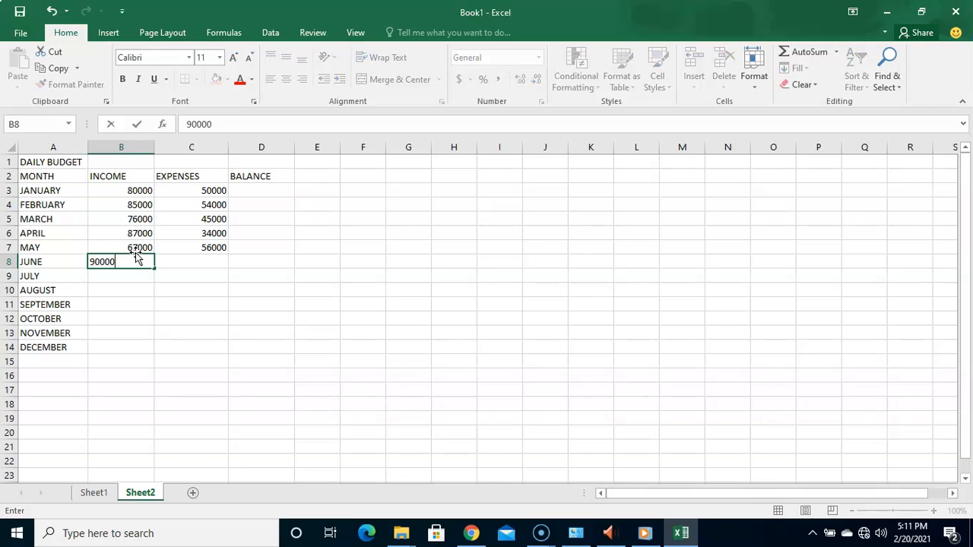
key(Tab)
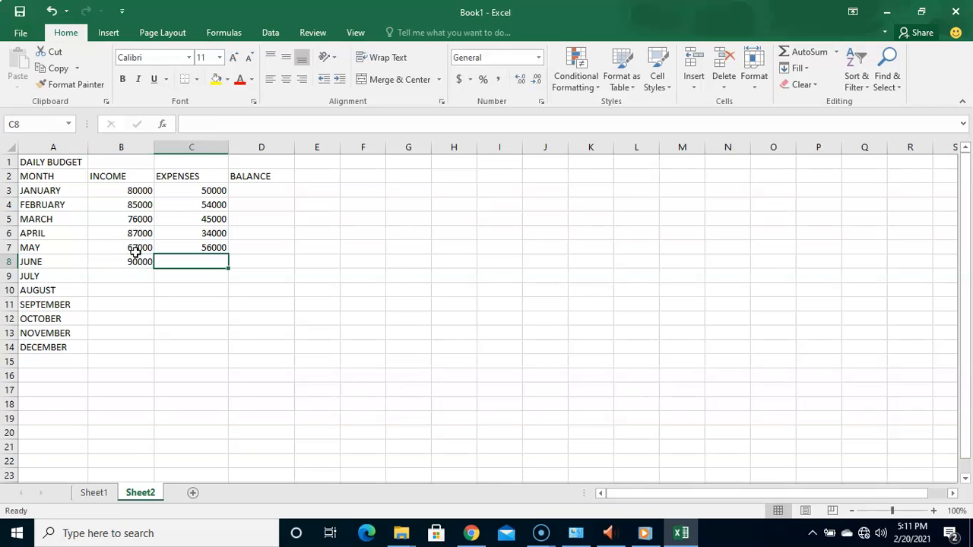
text(45000)
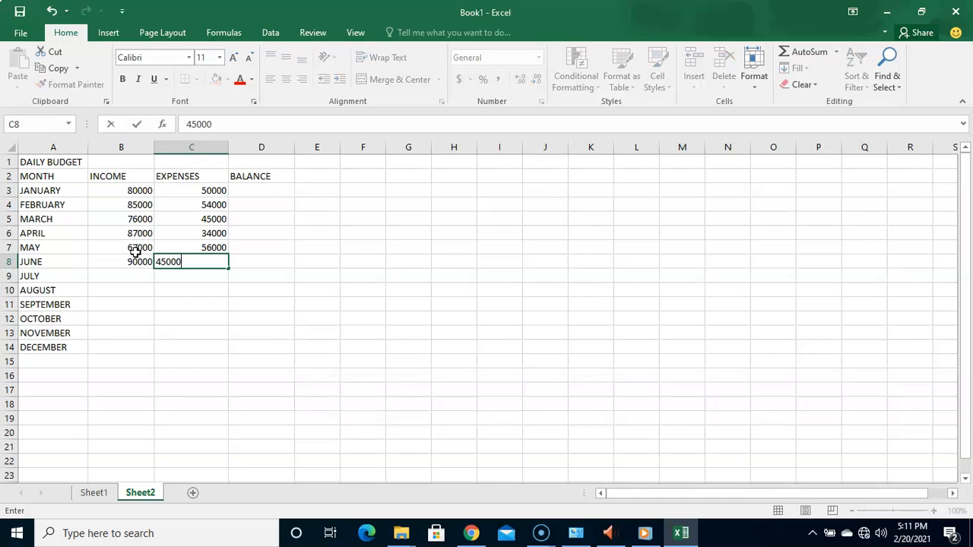
key(Down)
Enter the July income 100000 in cell B9 and the July expenses 98000 in C9.
key(Left)
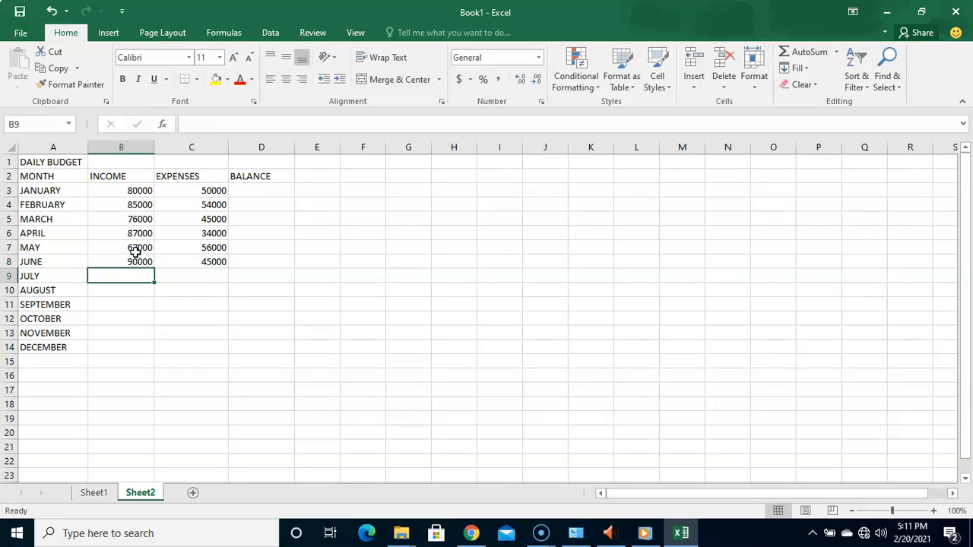
text(100000)
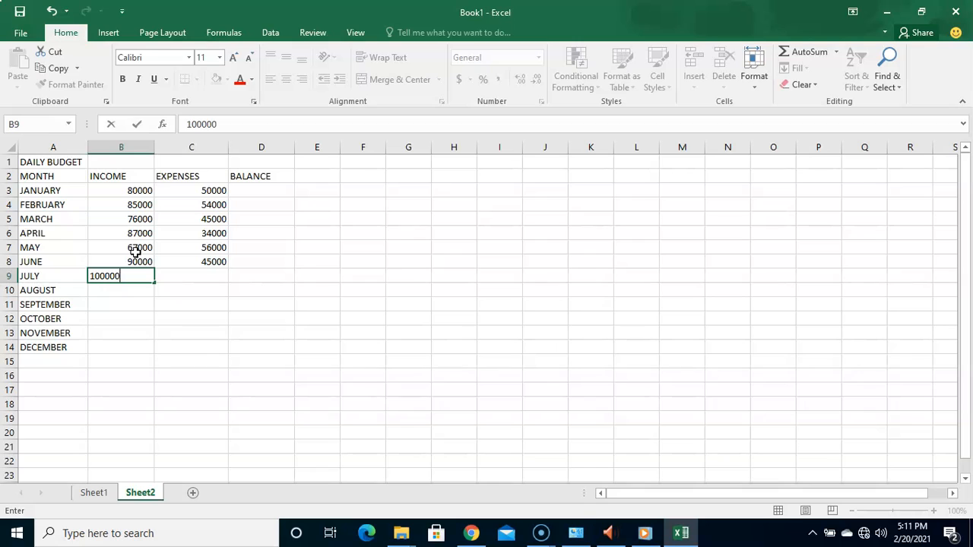
key(Right)
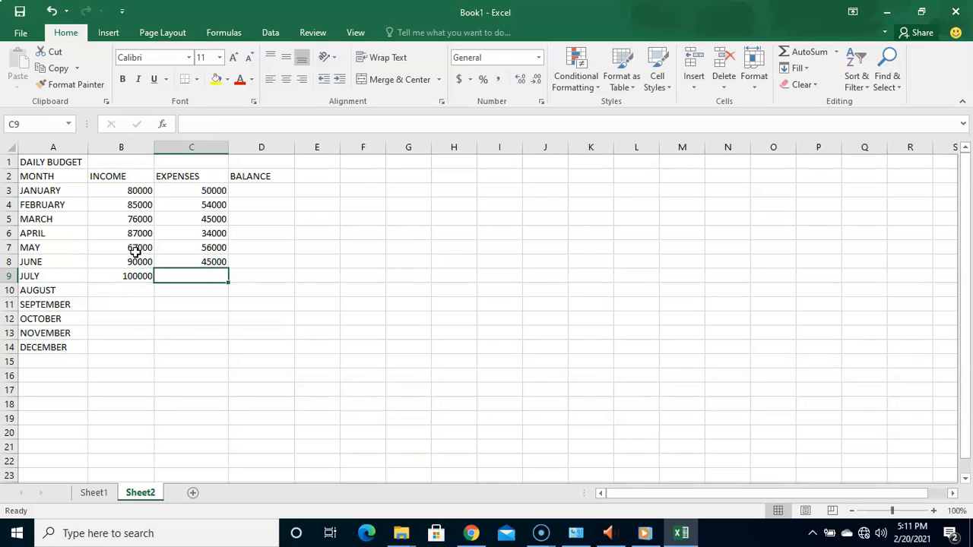
text(98000)
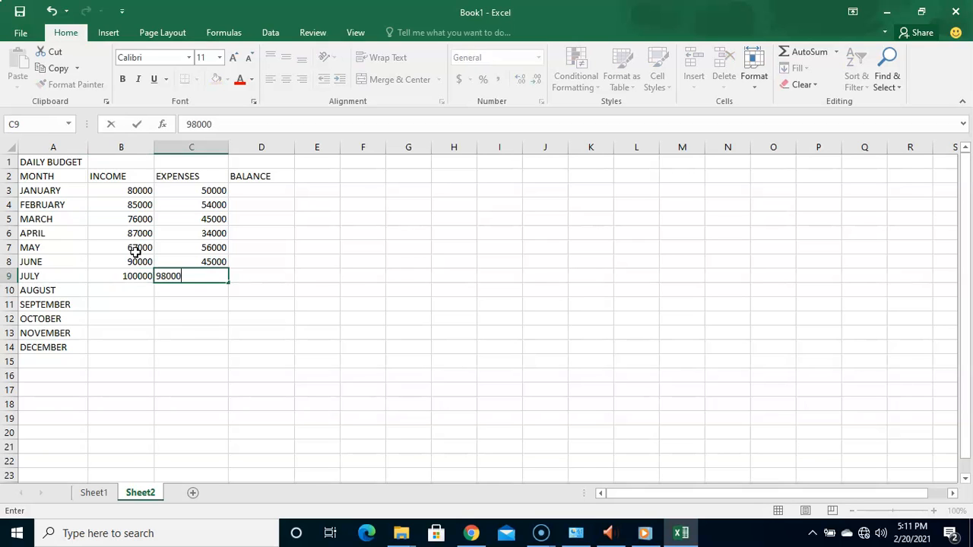
key(Return)
Enter the August income 87000 in cell B10 and the August expenses 78000 in C10.
key(Left)
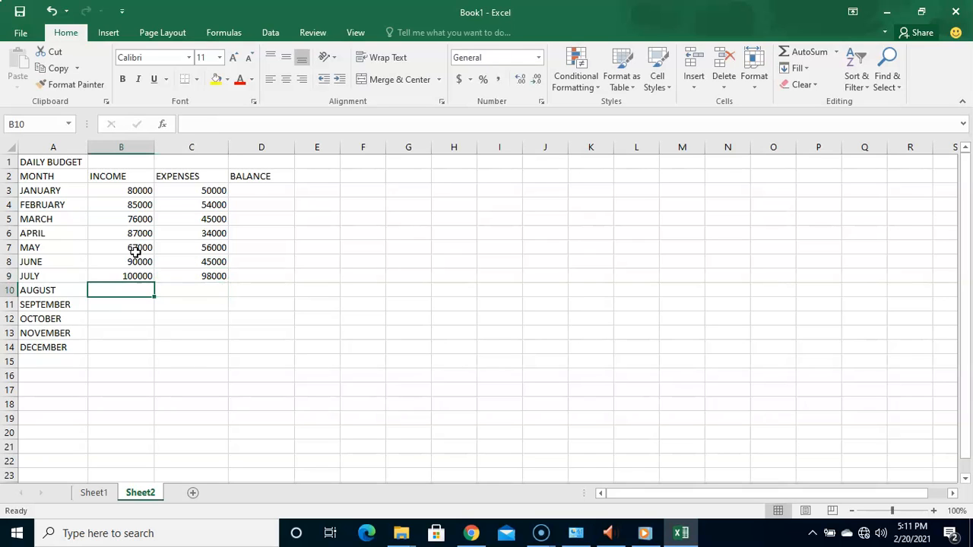
text(87000)
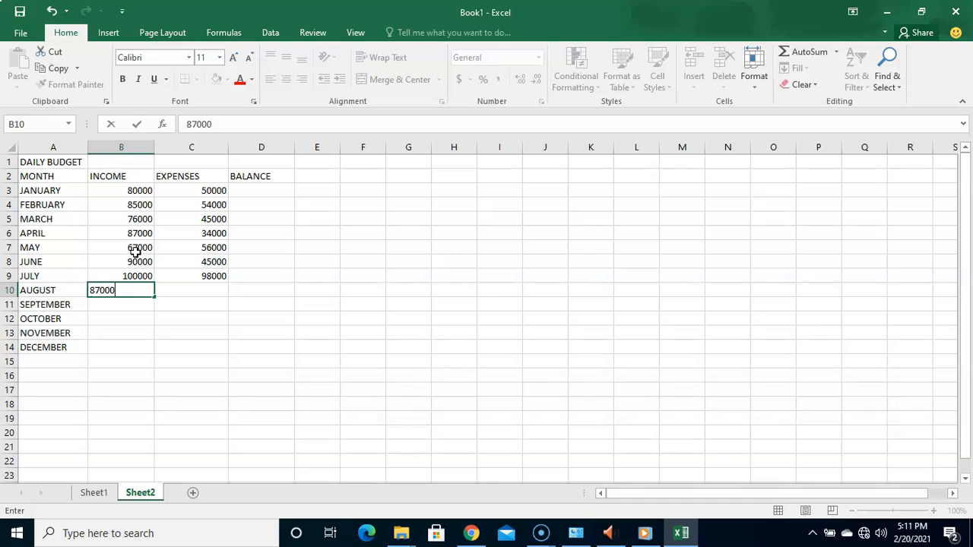
key(Tab)
text(78000)
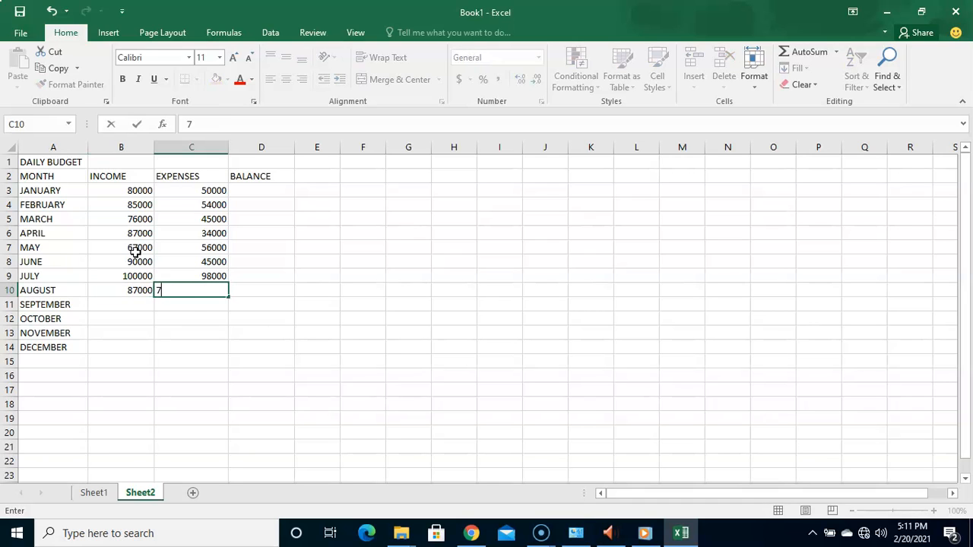
key(Return)
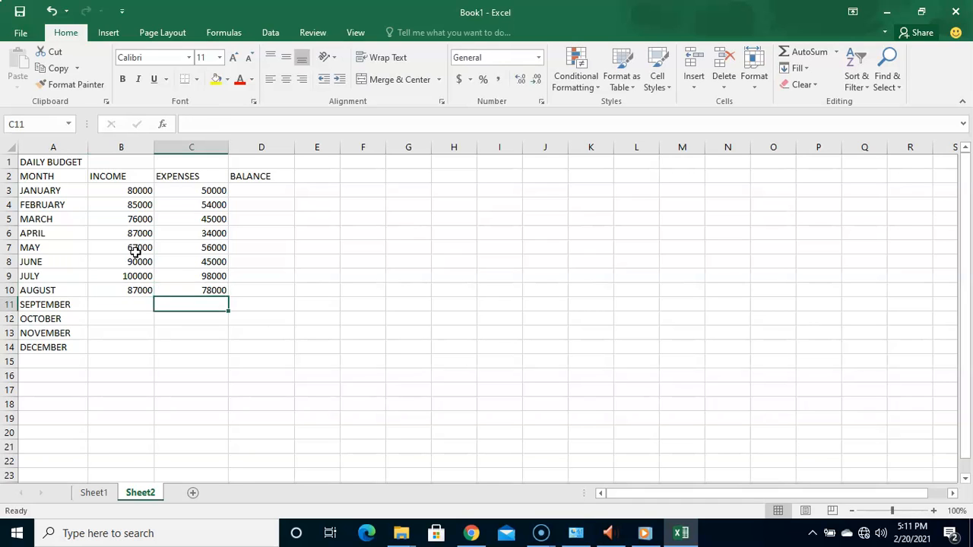
Enter the September income 45000 in cell B11 and the September expenses 35000 in C11.
key(Left)
text(450000)
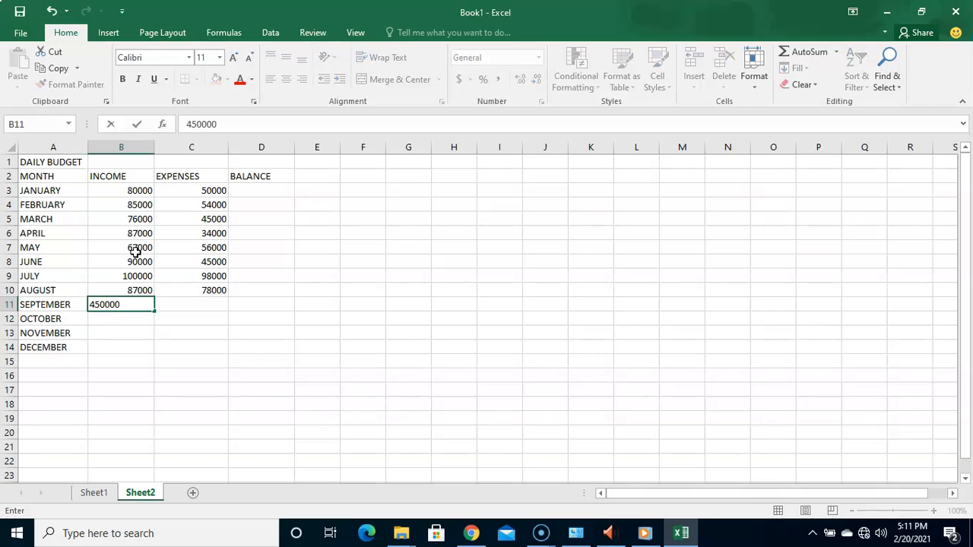
key(BackSpace)
key(Tab)
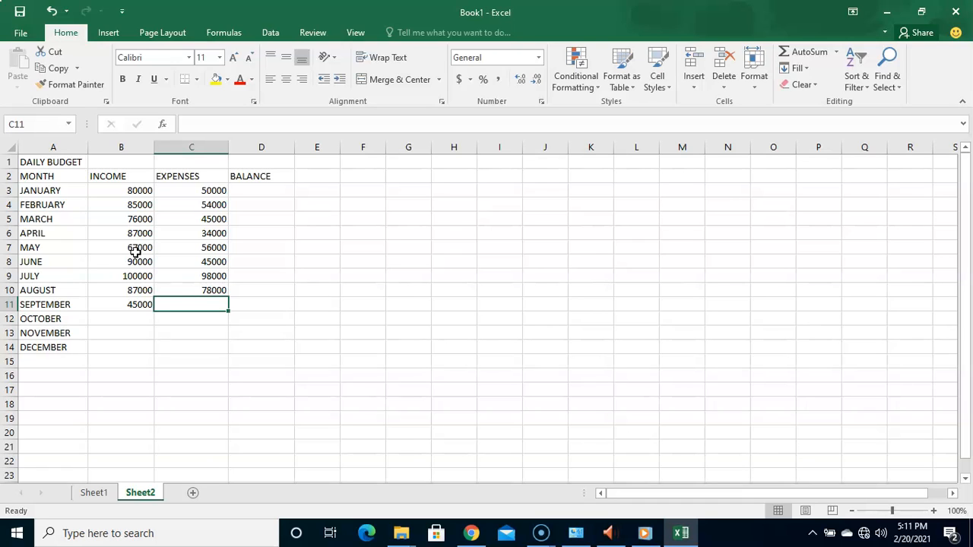
text(35000)
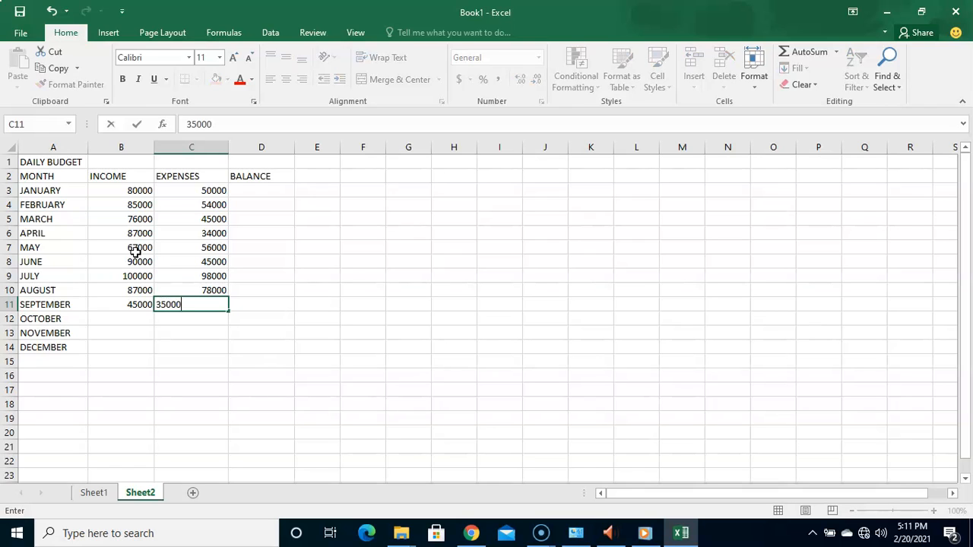
key(Return)
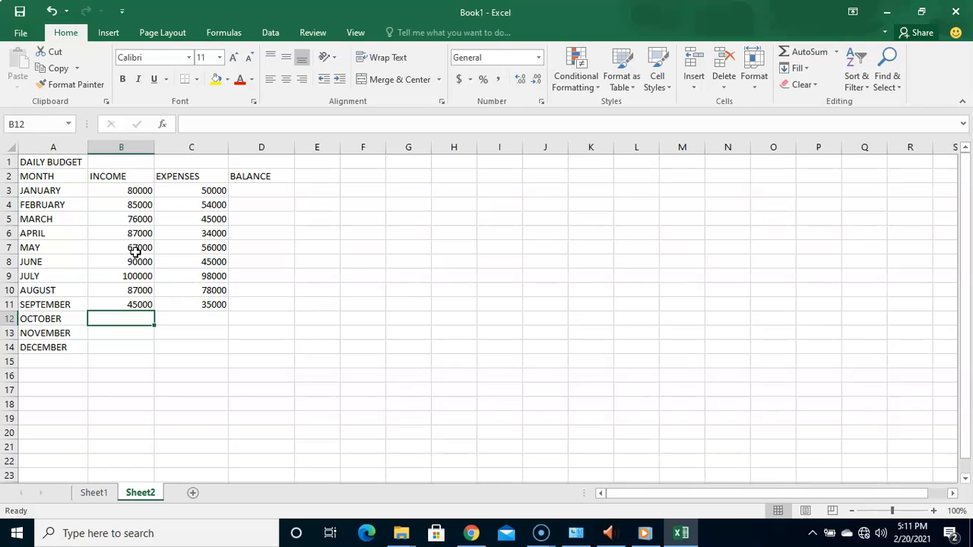
Enter the October income 56000 in cell B12 and the October expenses 60000 in C12.
text(56000)
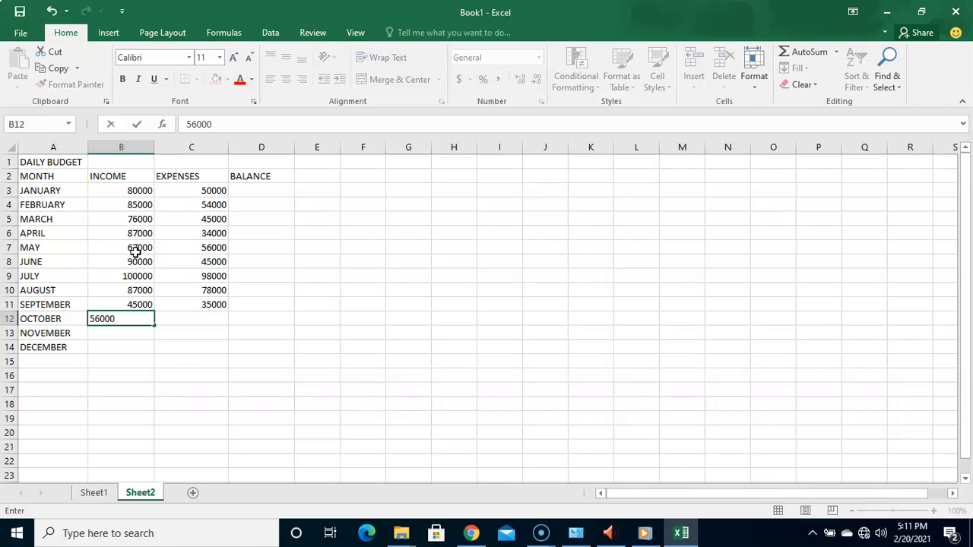
key(Tab)
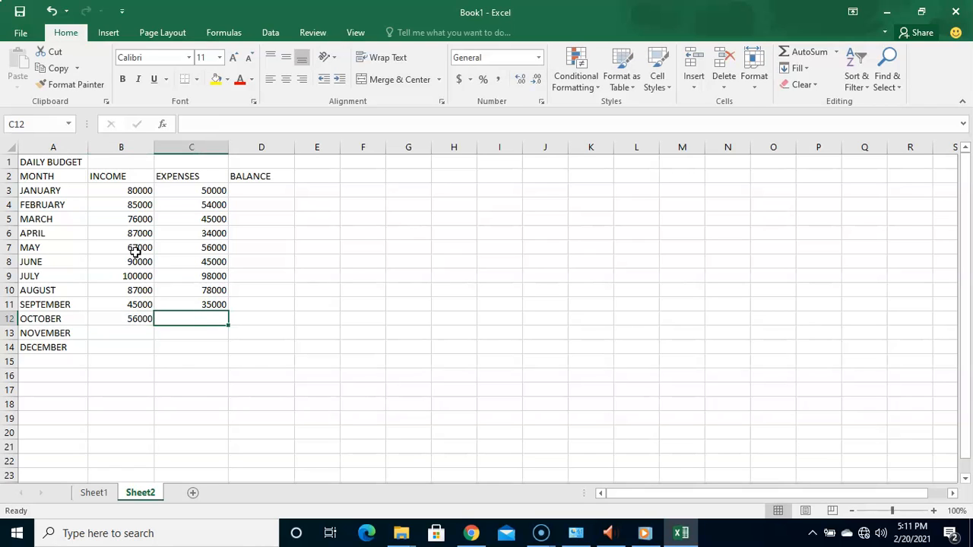
text(60000)
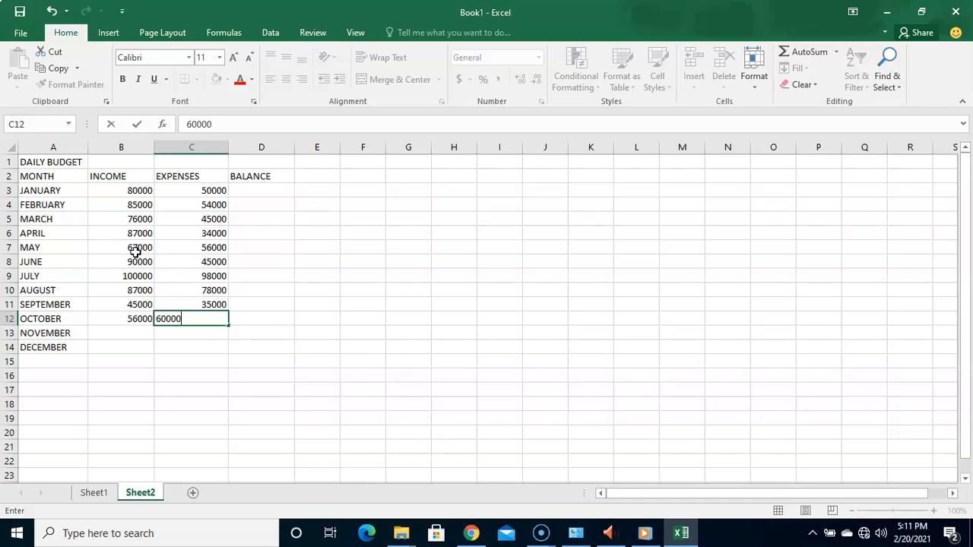
key(Return)
Enter the November income 91000 in cell B13 and the November expenses 81000 in C13.
key(Left)
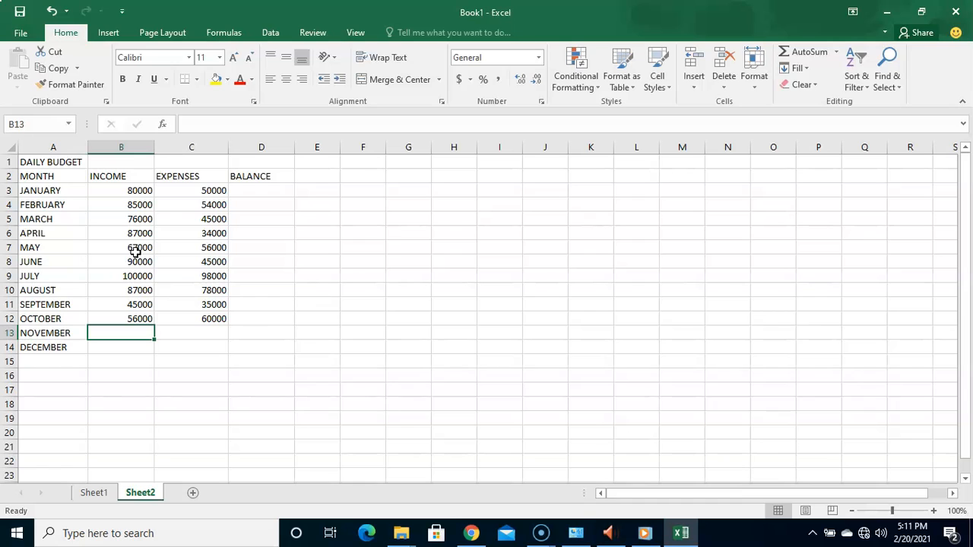
text(9)
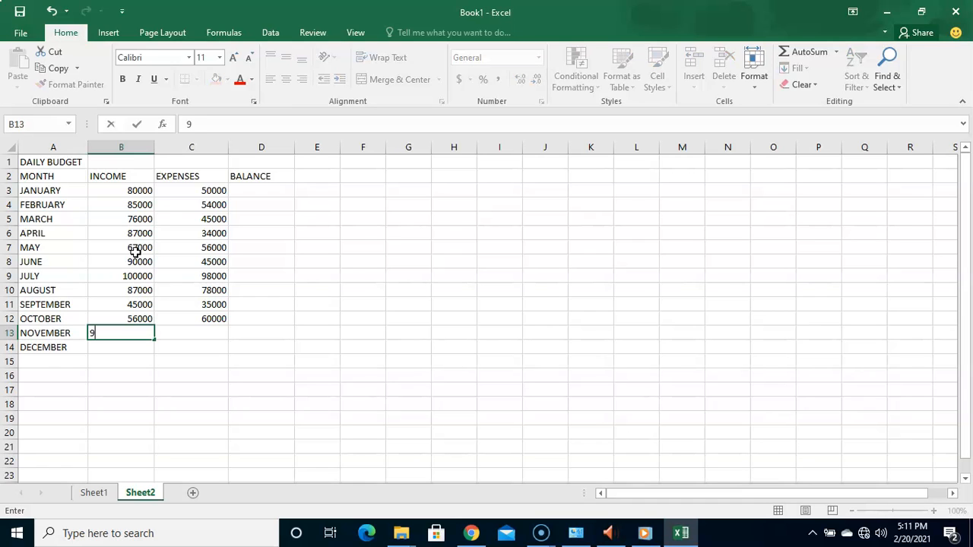
text(1000)
key(Tab)
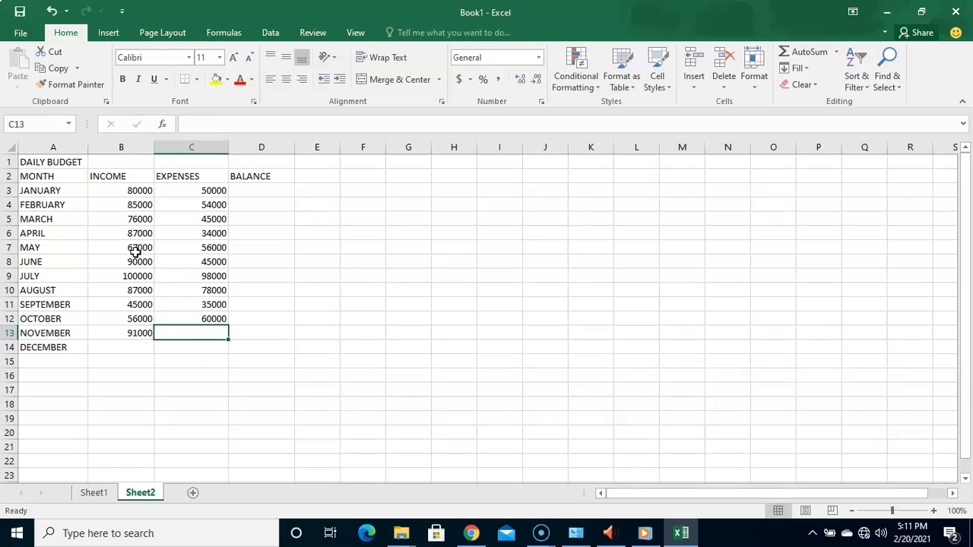
text(81000)
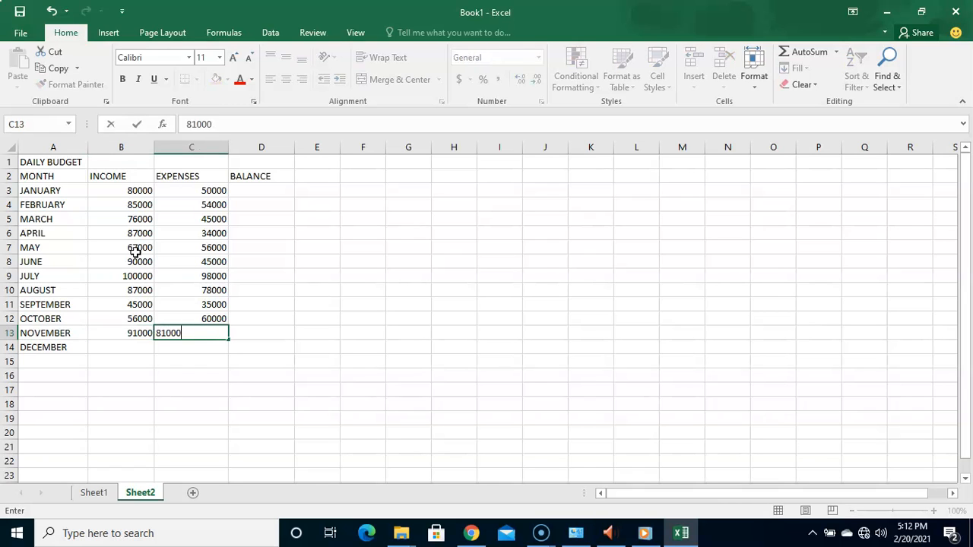
key(Return)
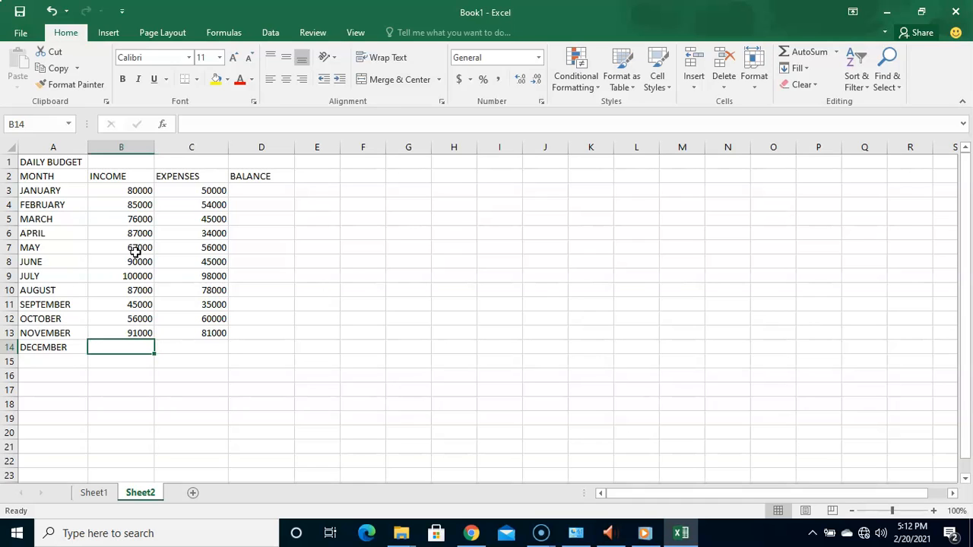
Enter the December income 120000 in cell B14 and the December expenses 67000 in C14.
text(120000)
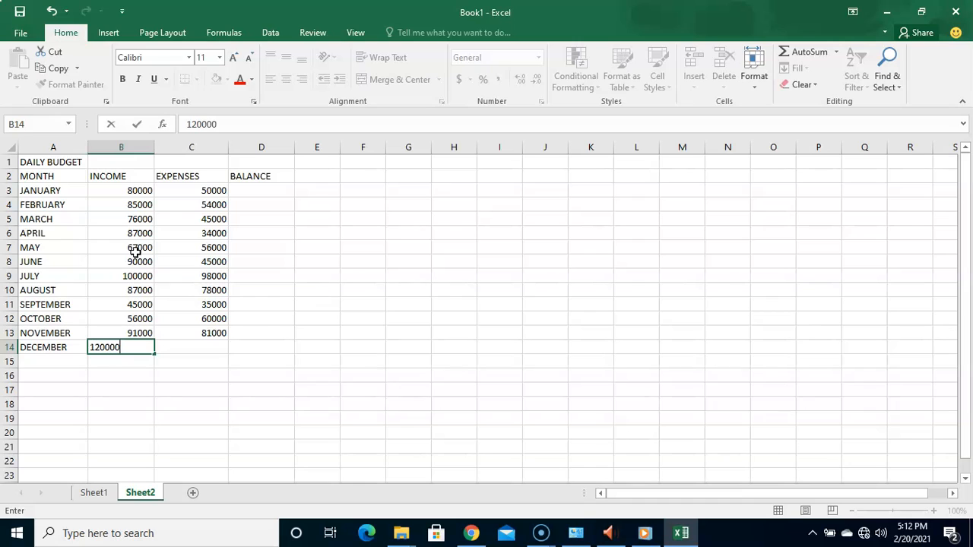
key(Tab)
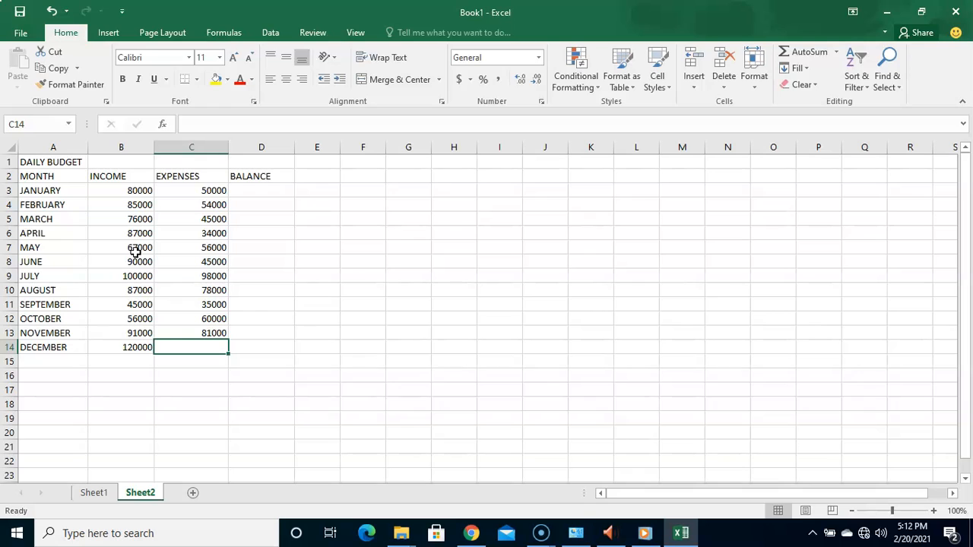
text(67000)
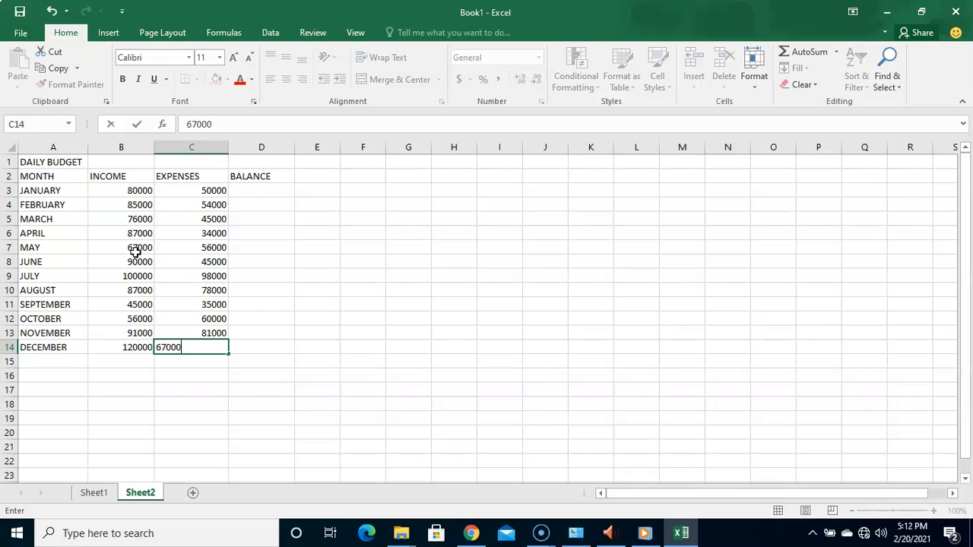
key(Tab)
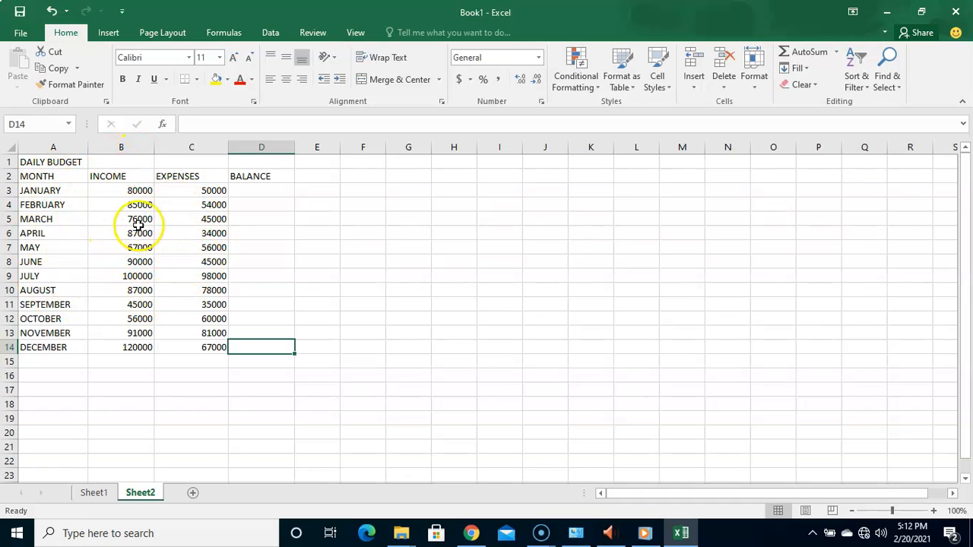
Change the table title in cell A1 to MONTHLY BUDGET.
click(45, 162)
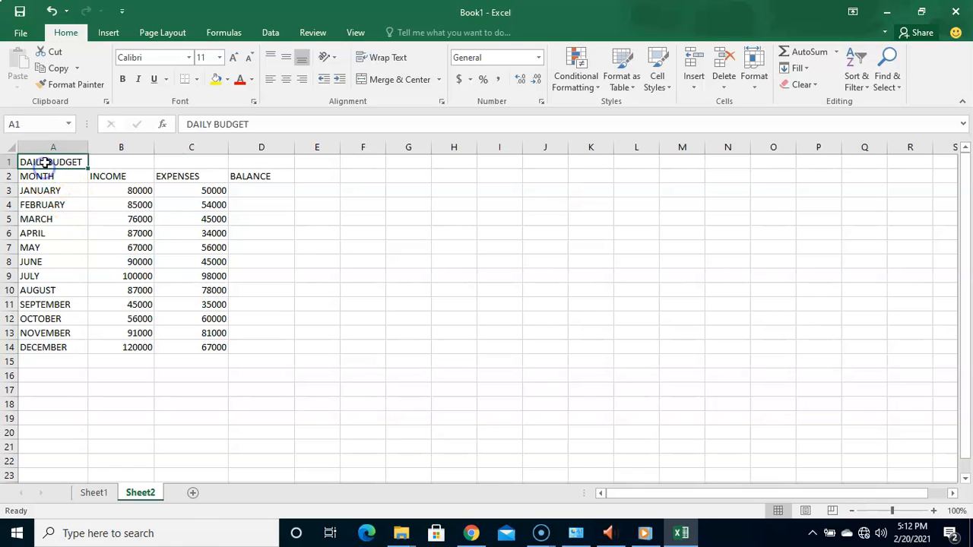
double_click(46, 162)
key(BackSpace)
key(BackSpace)
key(BackSpace)
key(BackSpace)
key(BackSpace)
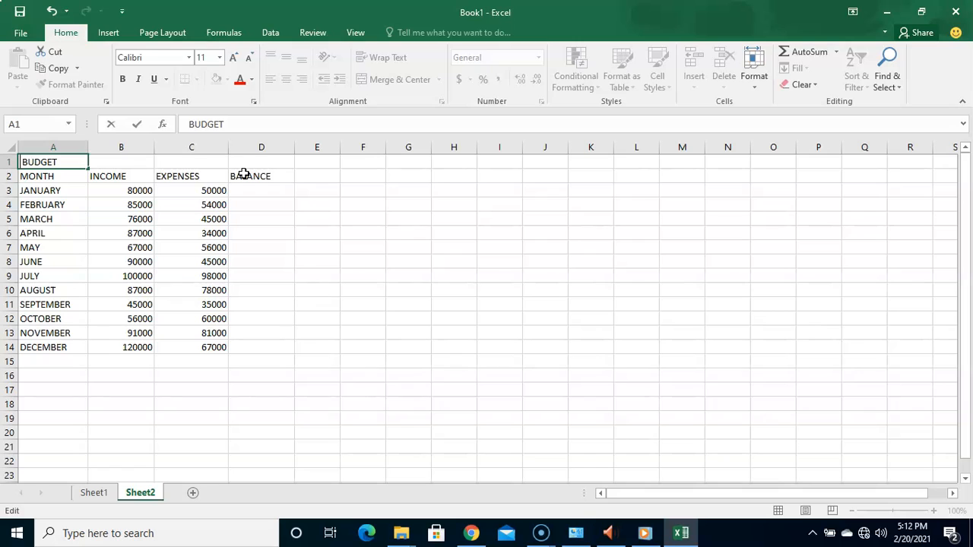
text(MONTHLY)
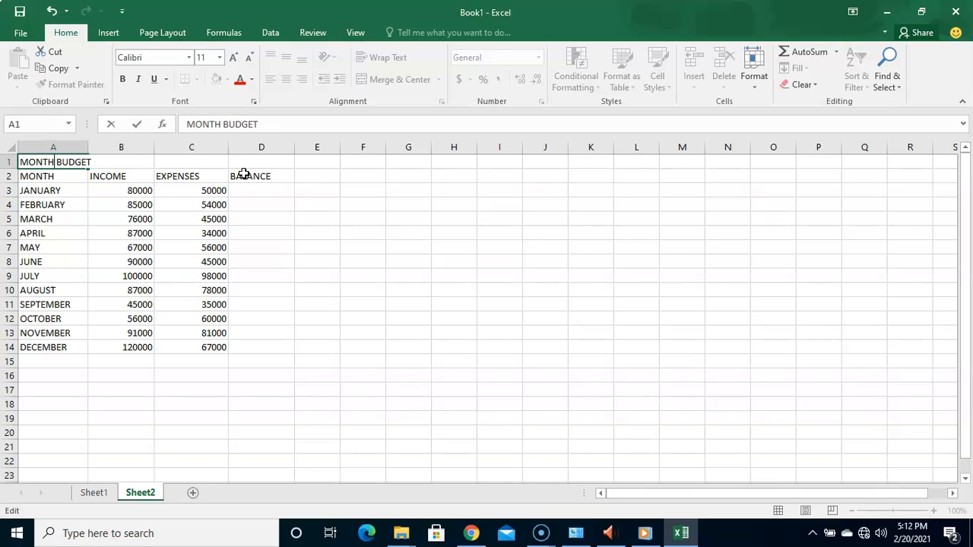
click(302, 272)
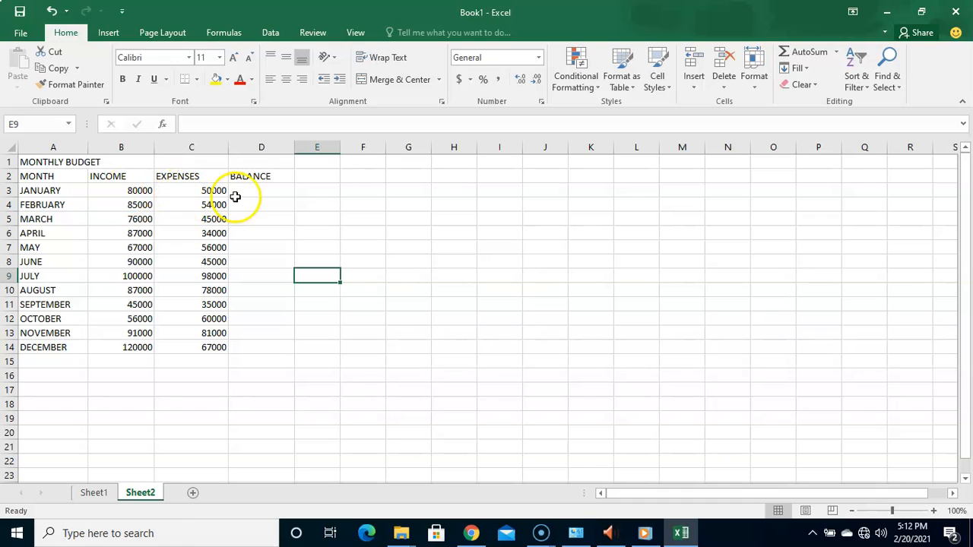
Calculate the January balance in cell D3 with the formula =B3-C3.
click(258, 185)
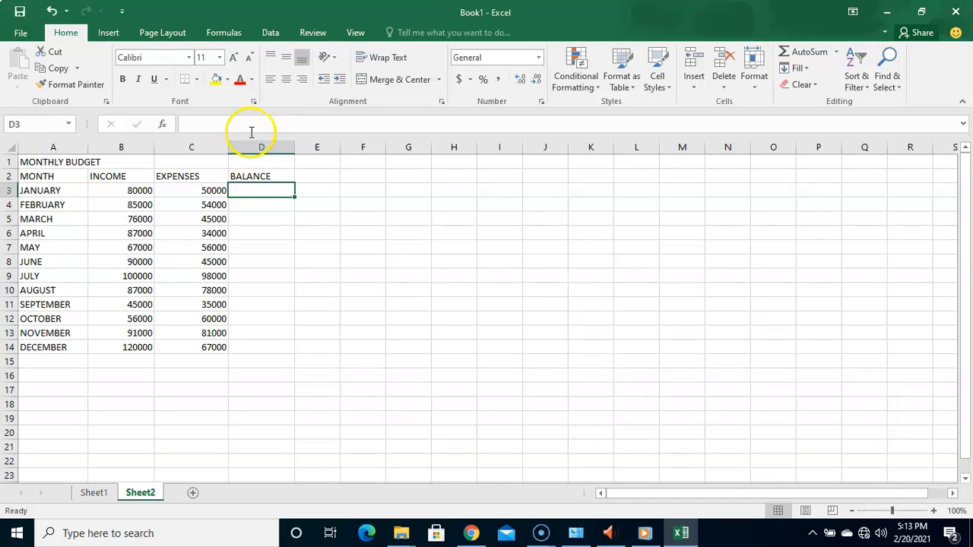
text(=)
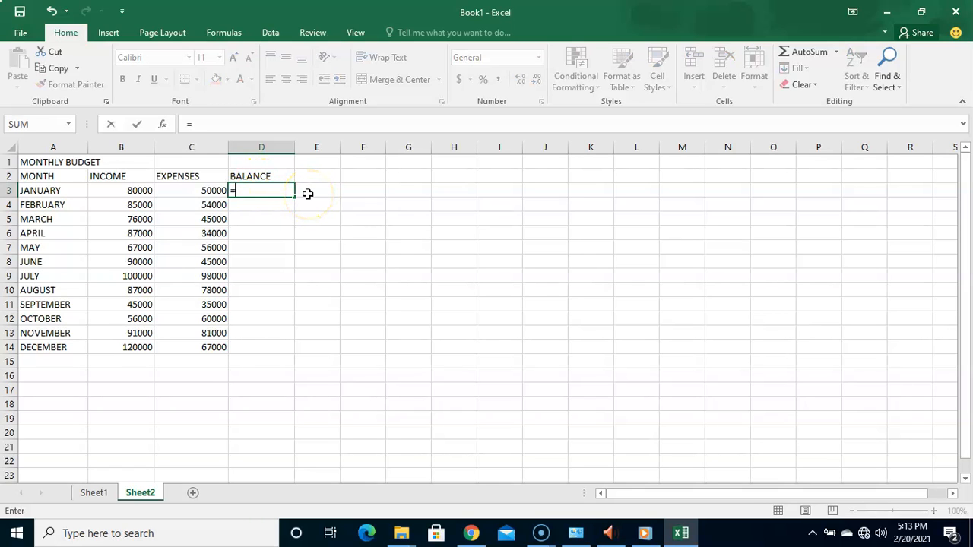
click(140, 191)
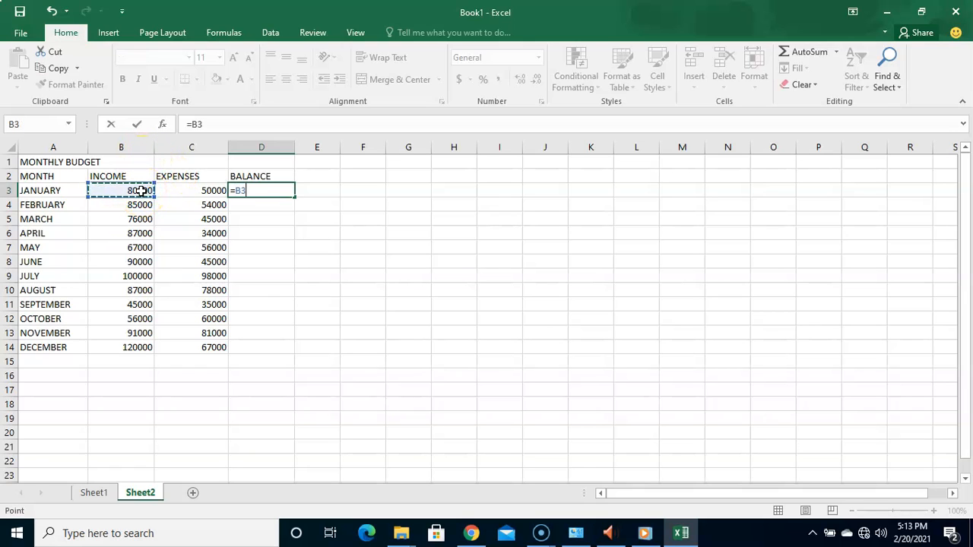
text(-)
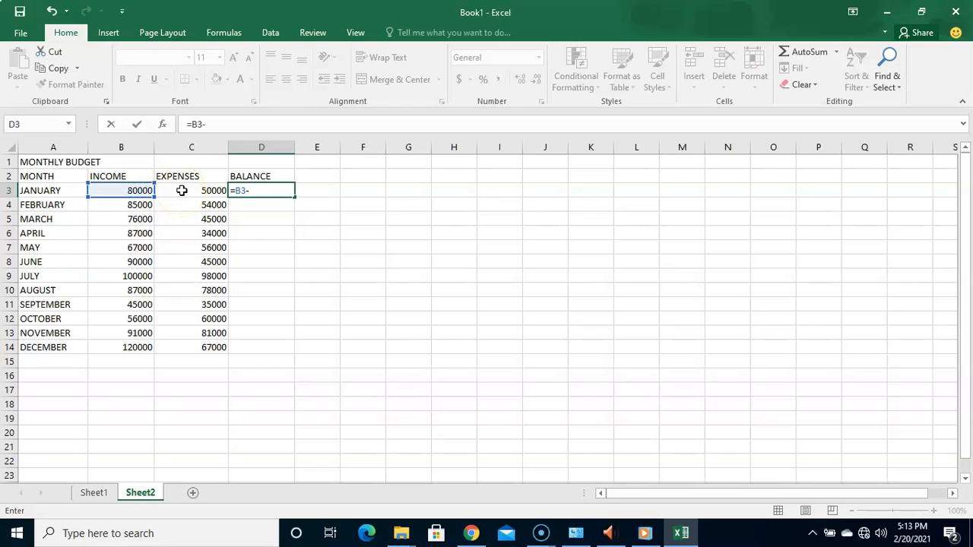
click(212, 191)
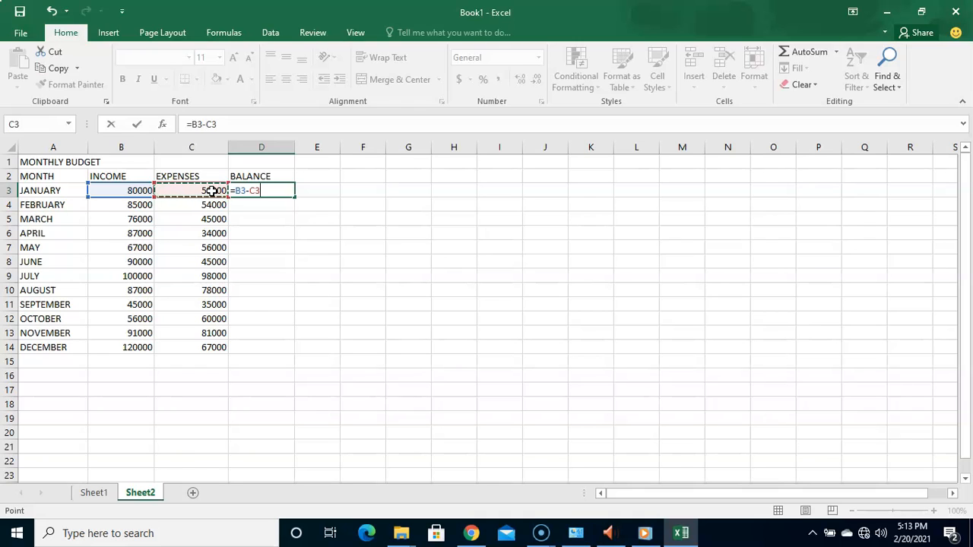
key(Return)
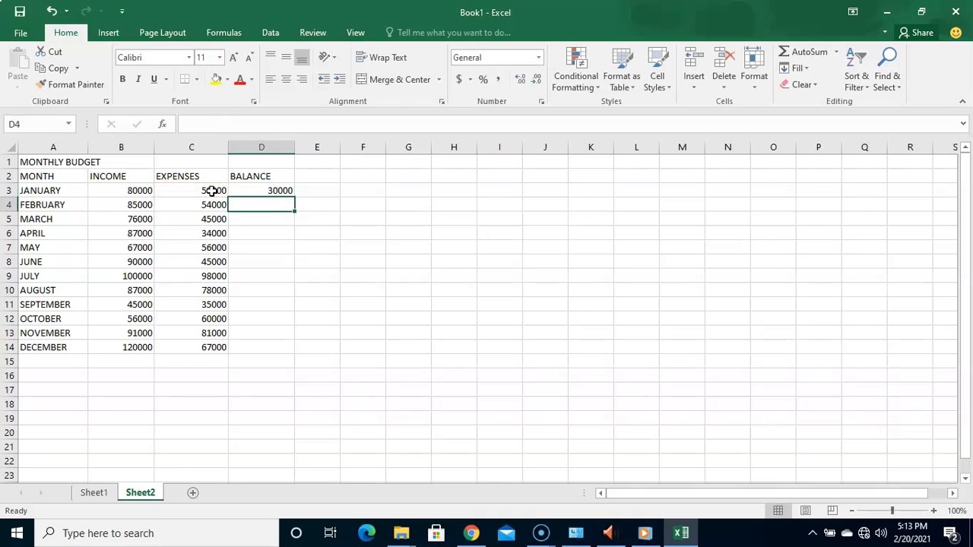
click(279, 190)
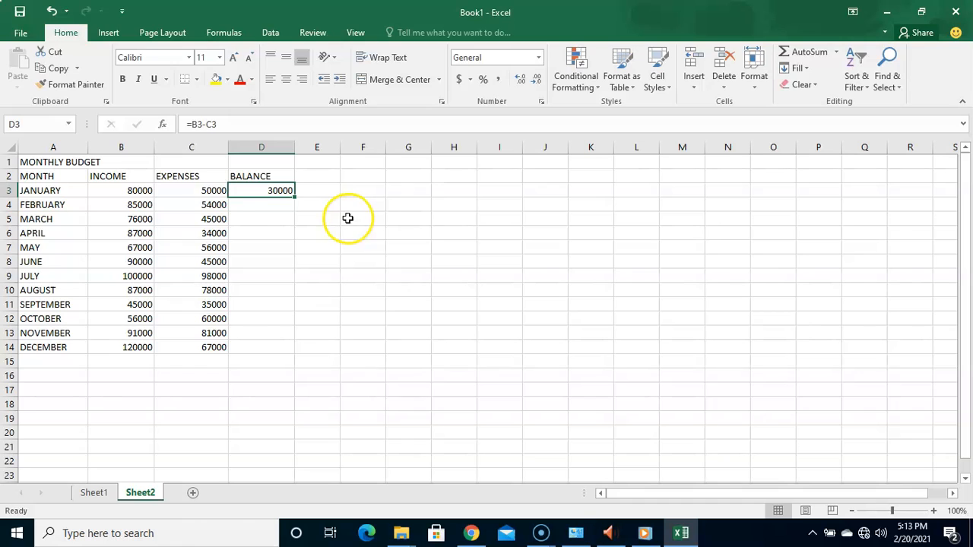
Fill the January balance formula from D3 down through D14 and check the cell references in the copied formulas.
click(254, 209)
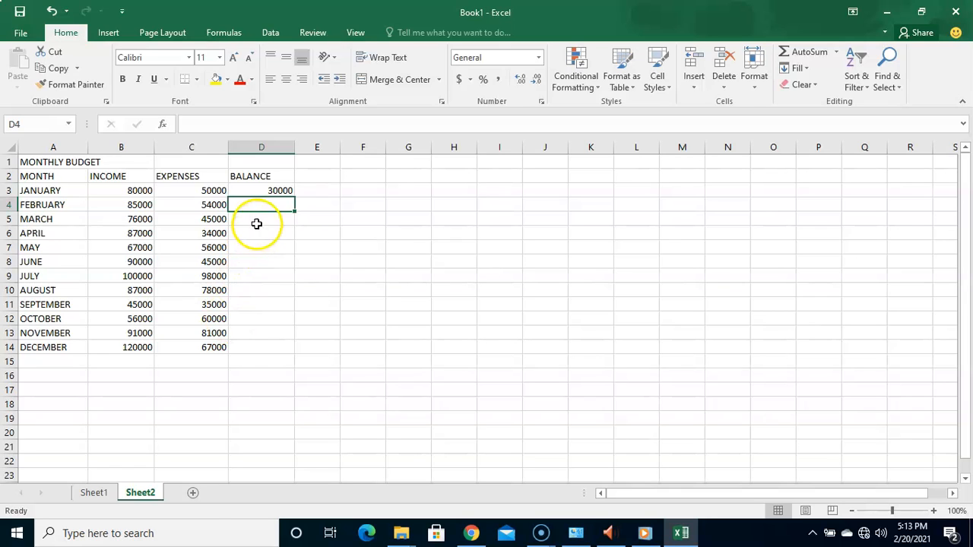
click(259, 190)
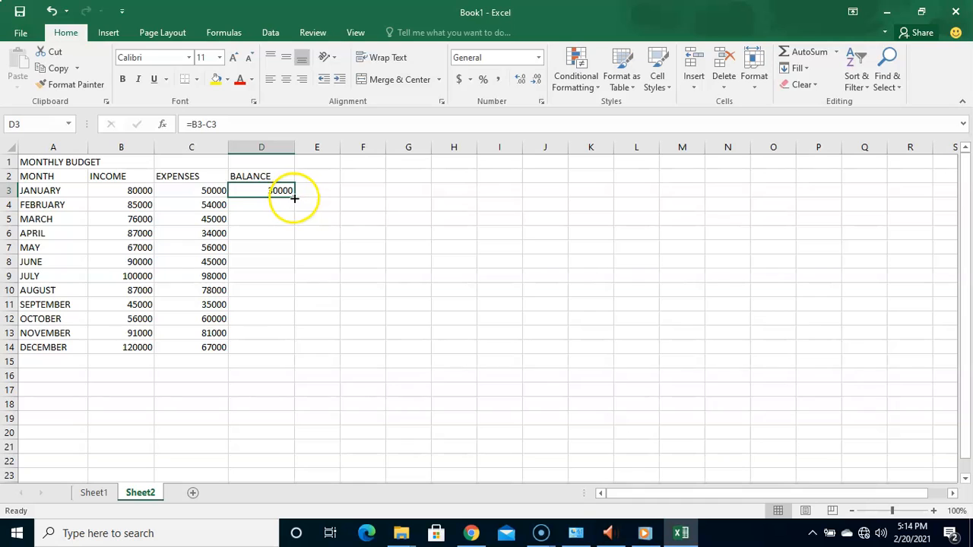
drag(294, 196, 286, 321)
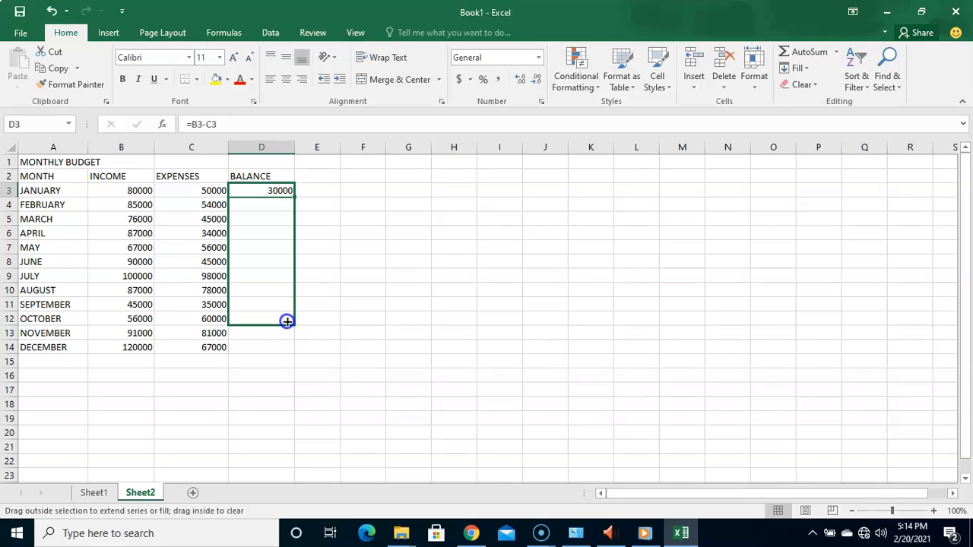
drag(286, 321, 290, 350)
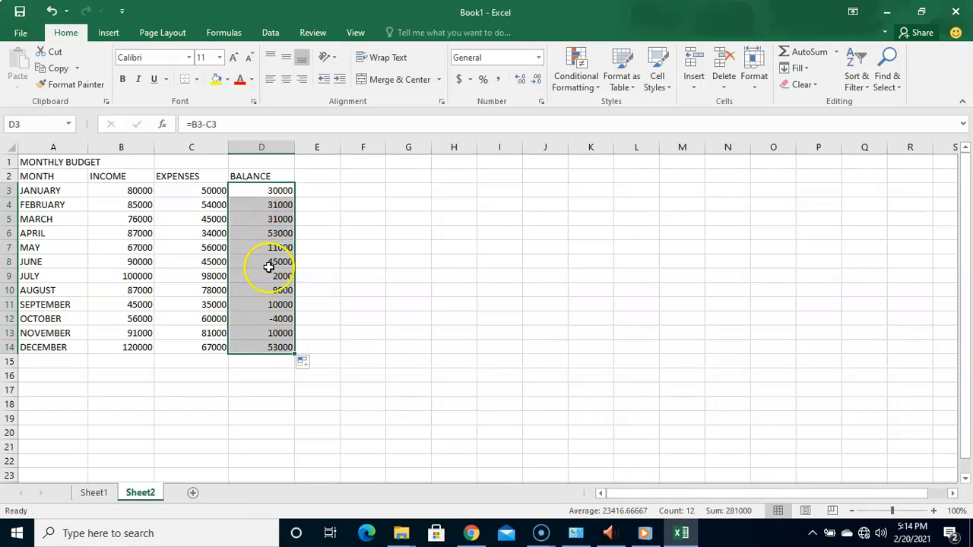
click(278, 217)
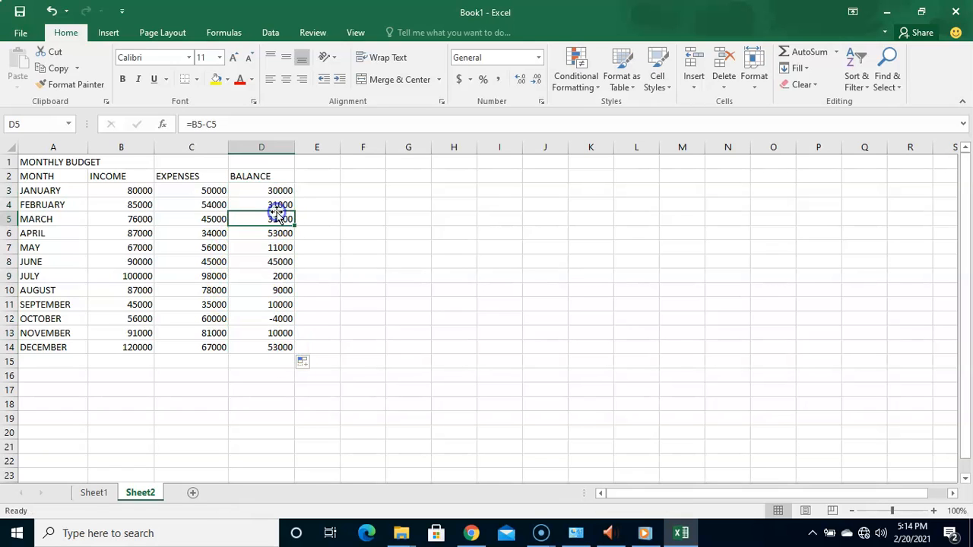
click(273, 204)
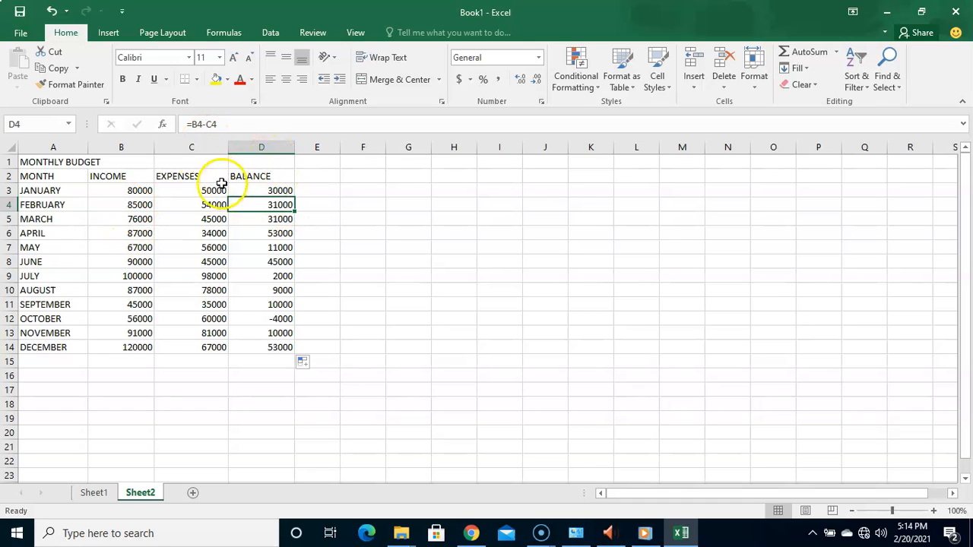
click(254, 218)
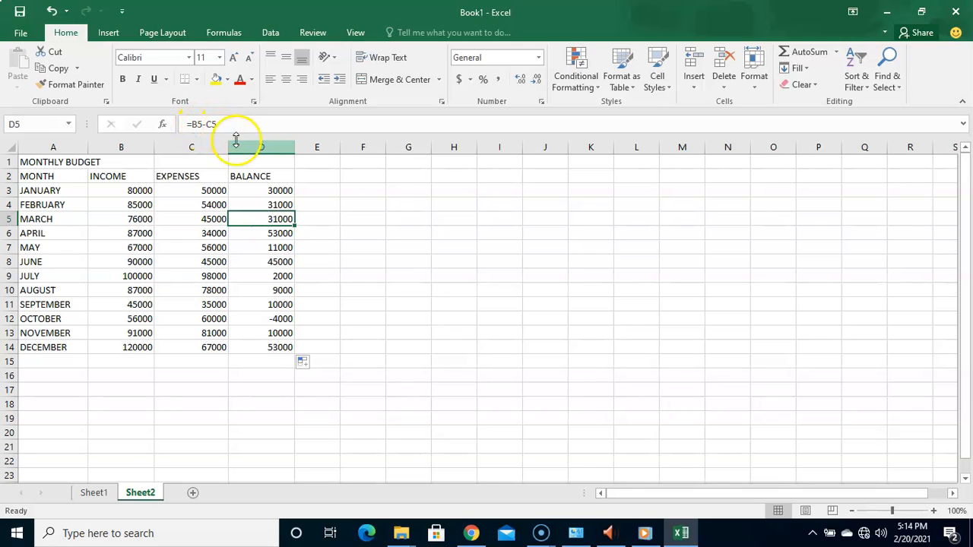
click(266, 191)
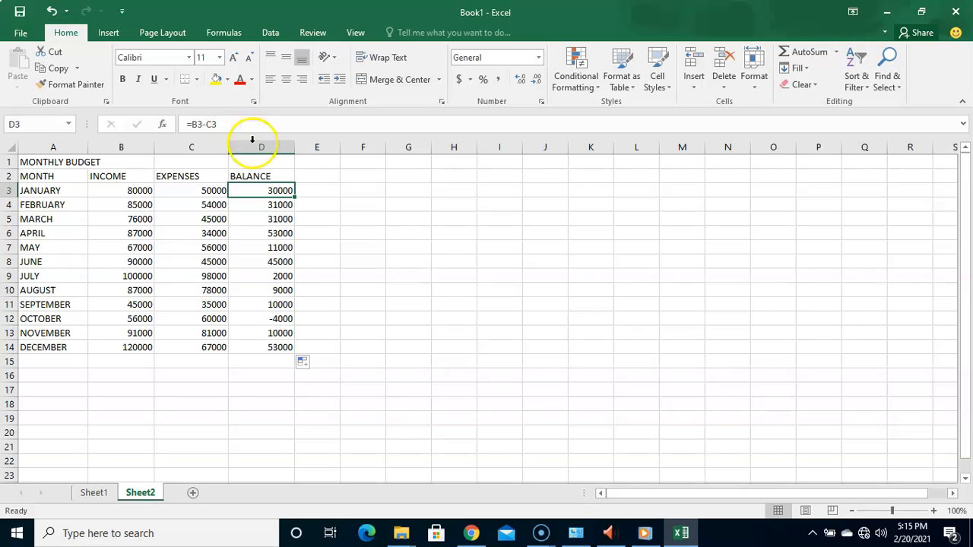
Enter the absolute-reference formula =$C$3-$D$3 in cell F3.
click(355, 190)
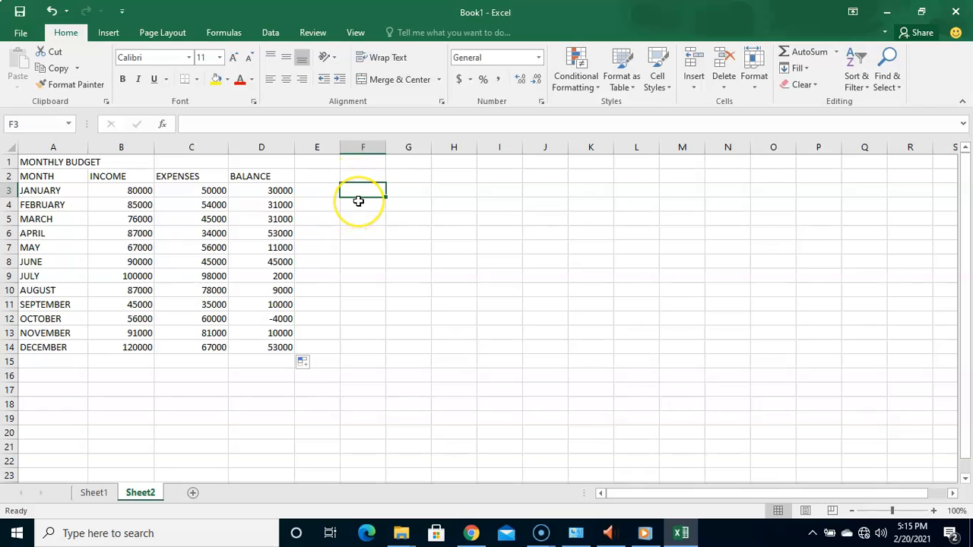
text(=)
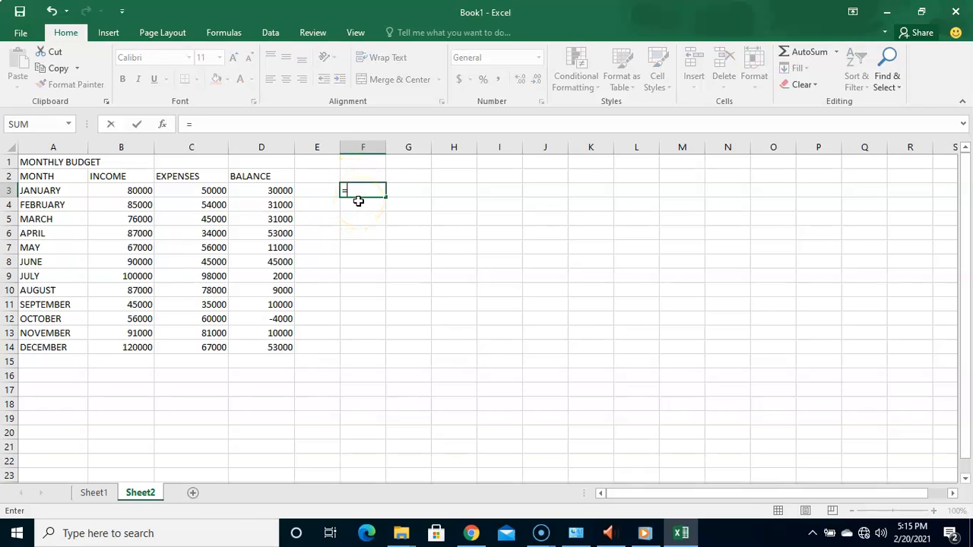
text(C3)
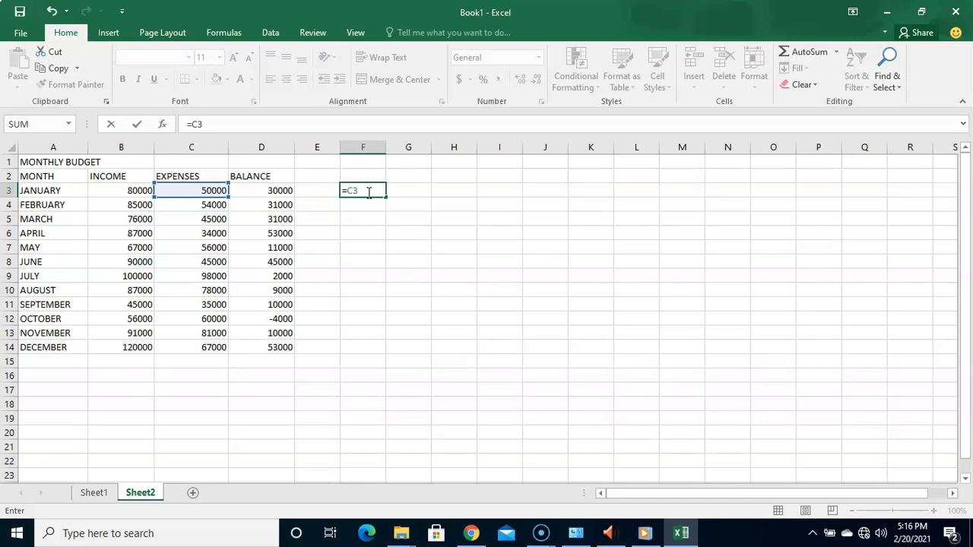
key(F4)
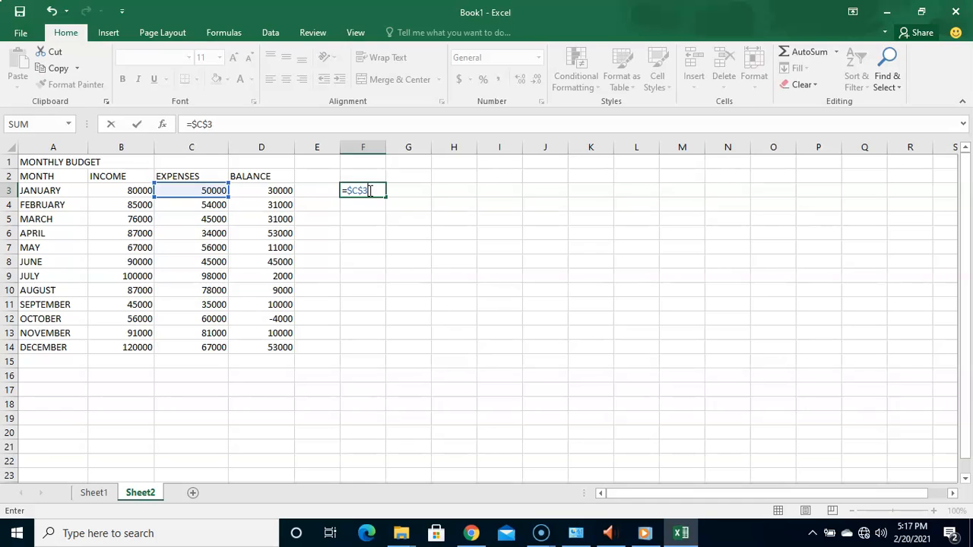
text(-$D$3)
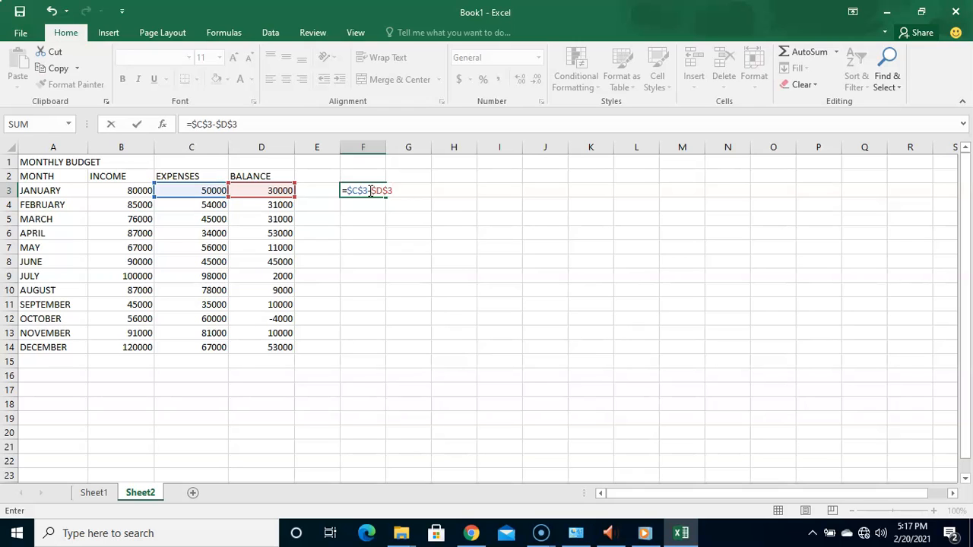
click(384, 200)
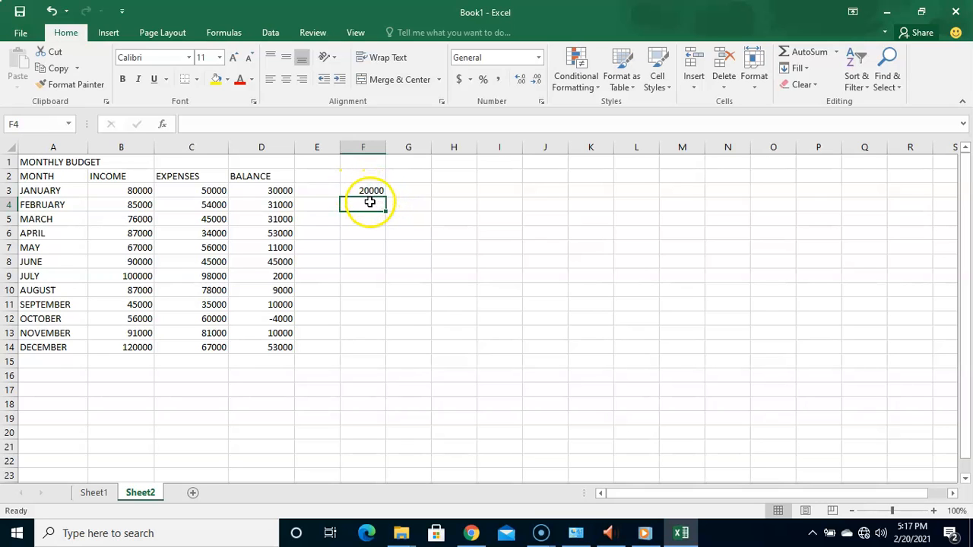
Correct the formula in cell F3 to =$B$3-$C$3 so it subtracts January expenses from January income.
click(369, 190)
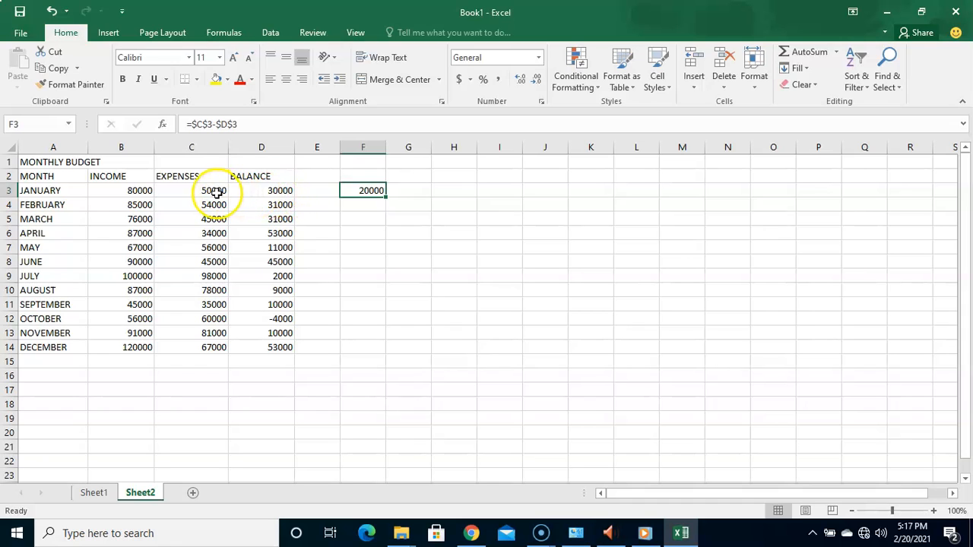
double_click(368, 191)
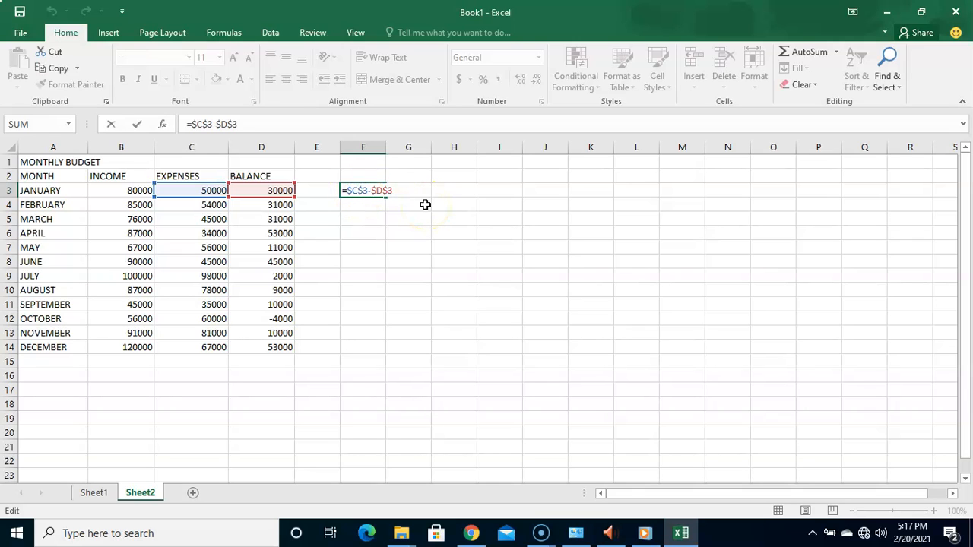
key(BackSpace)
text(B)
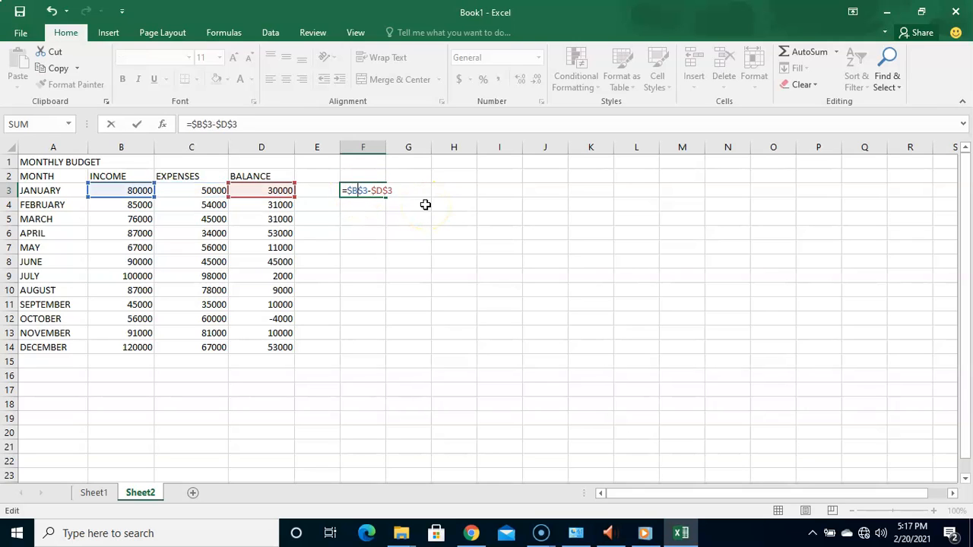
click(383, 192)
key(BackSpace)
text(C)
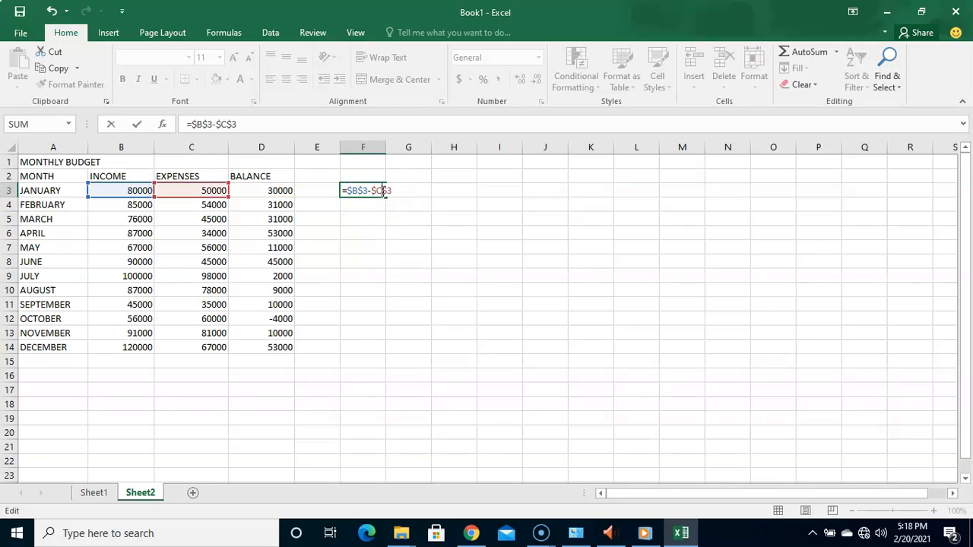
key(Return)
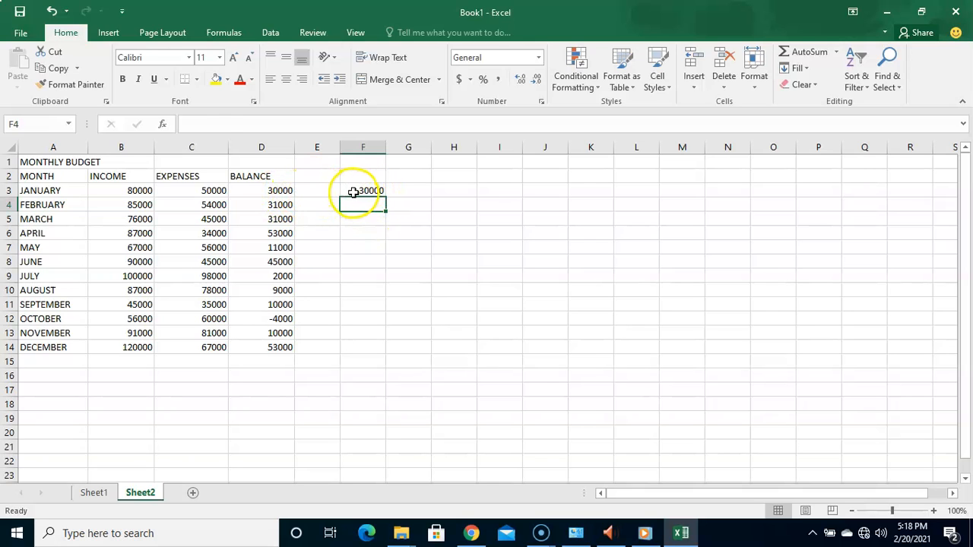
Fill the absolute-reference formula from F3 down through F14 and check the references in the copied cells.
click(356, 191)
drag(386, 196, 375, 350)
click(537, 302)
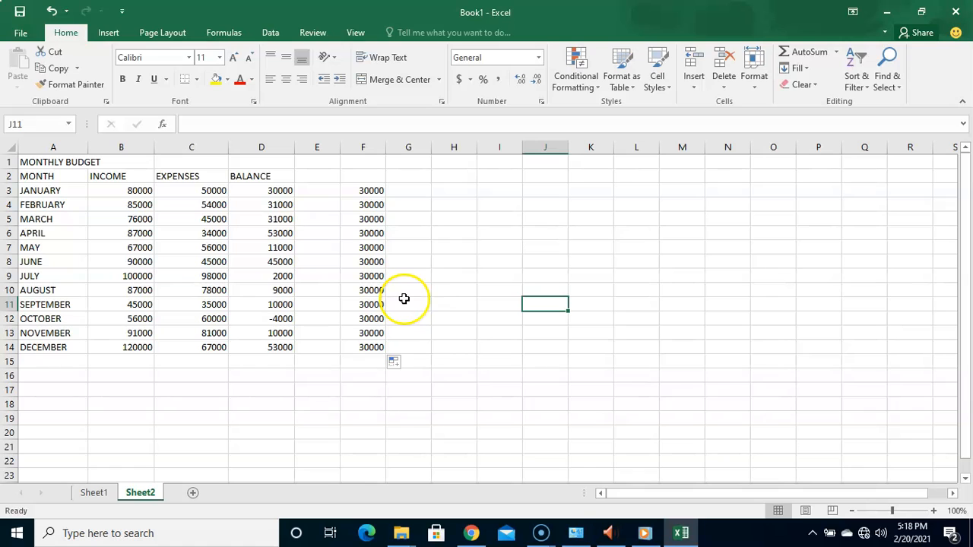
click(373, 343)
click(376, 295)
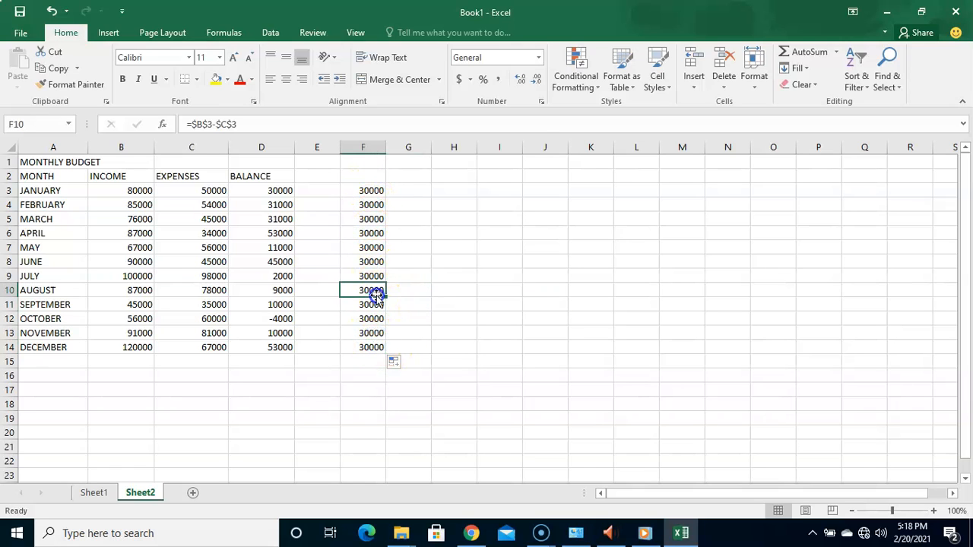
click(370, 261)
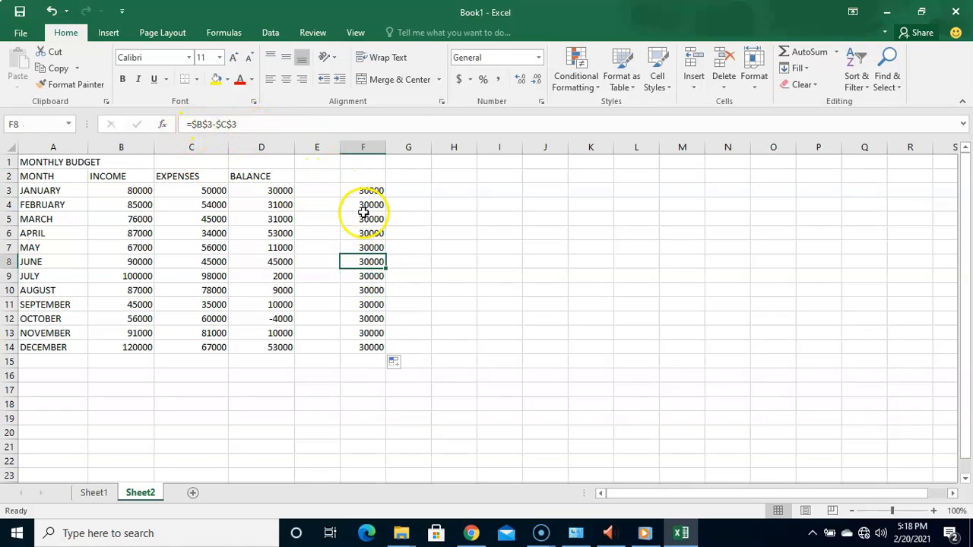
Compare the formulas in D3 and F3, and examine the relative references in each balance cell from January to December.
click(281, 191)
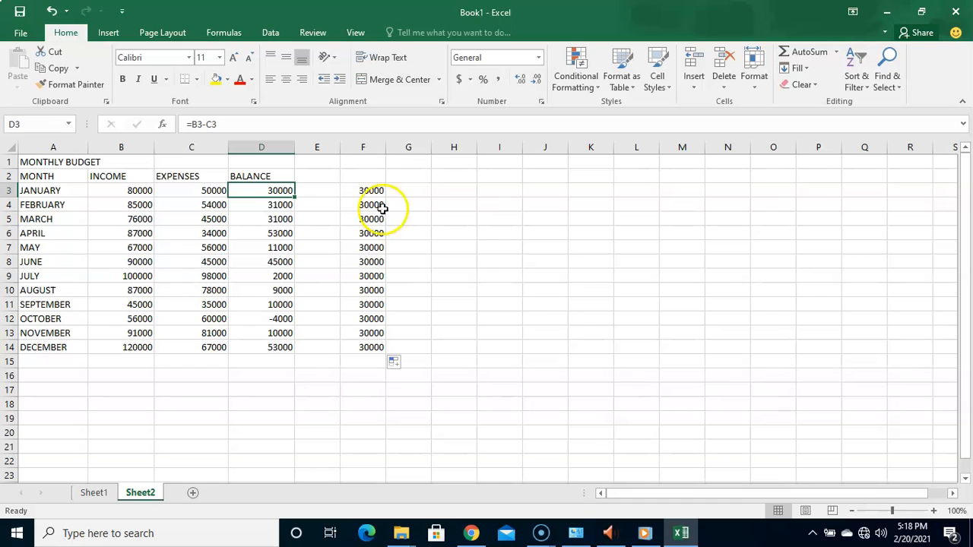
click(371, 190)
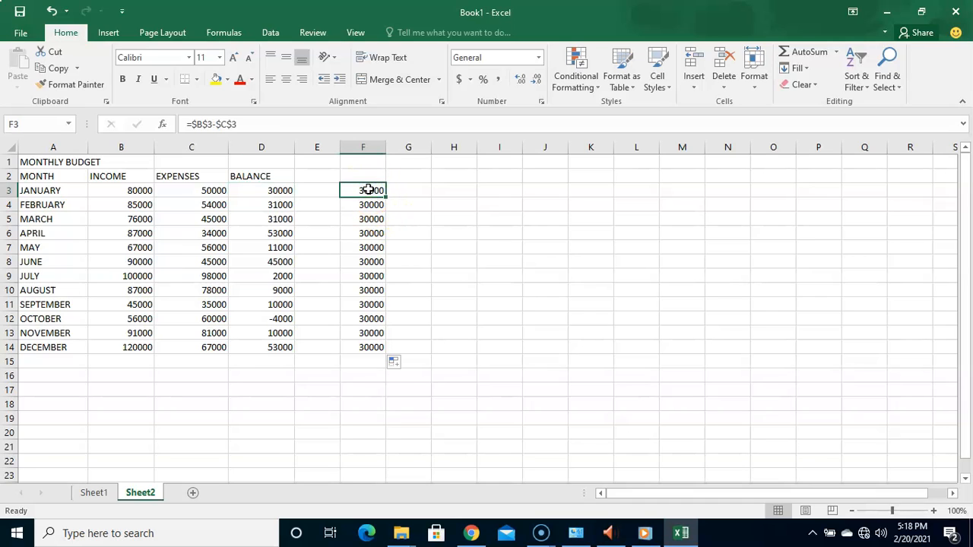
click(286, 192)
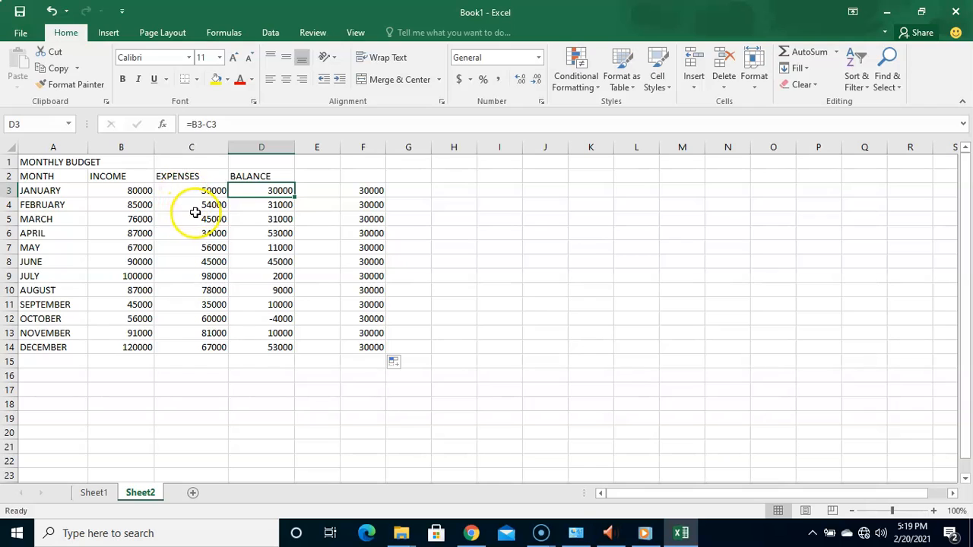
click(278, 207)
click(280, 219)
click(280, 233)
click(278, 249)
click(277, 262)
click(278, 276)
click(278, 292)
click(278, 306)
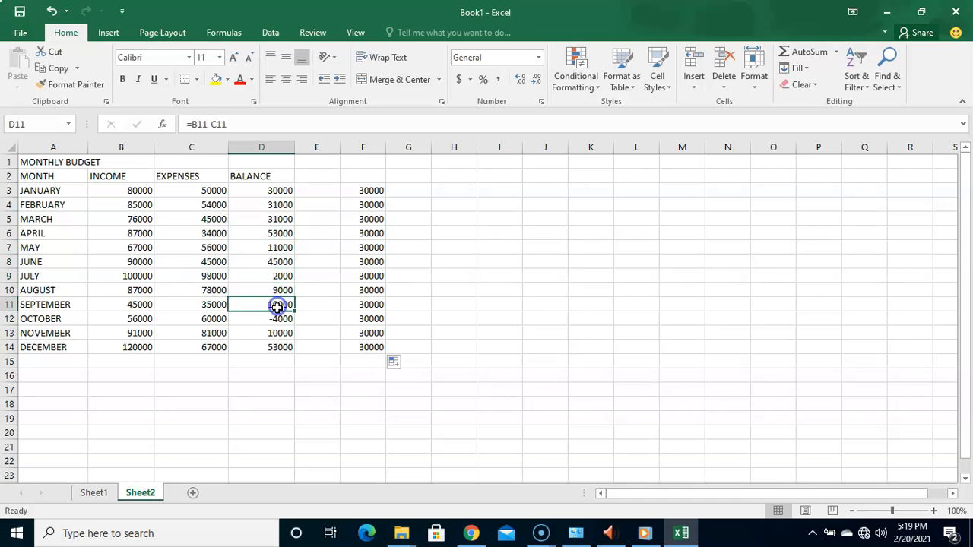
click(278, 320)
click(281, 334)
click(281, 347)
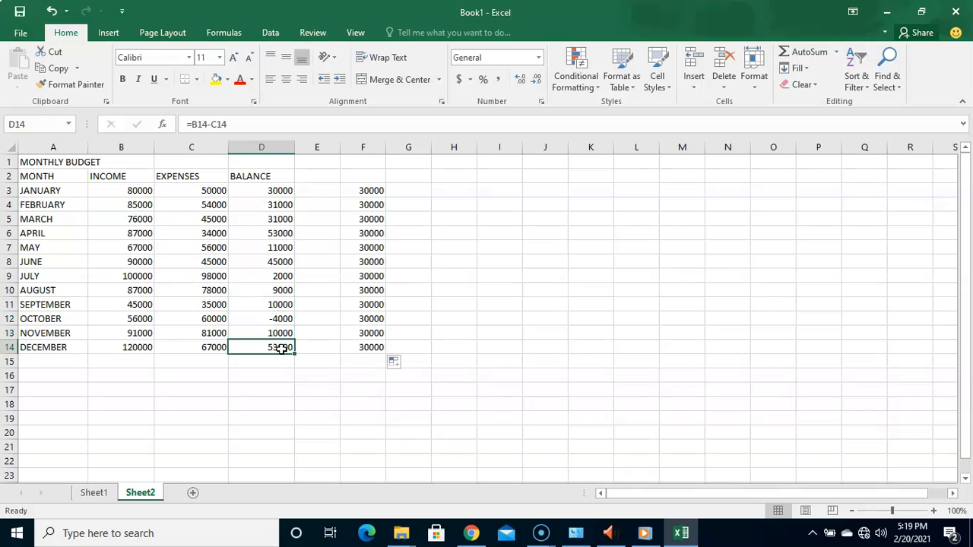
click(216, 262)
click(312, 197)
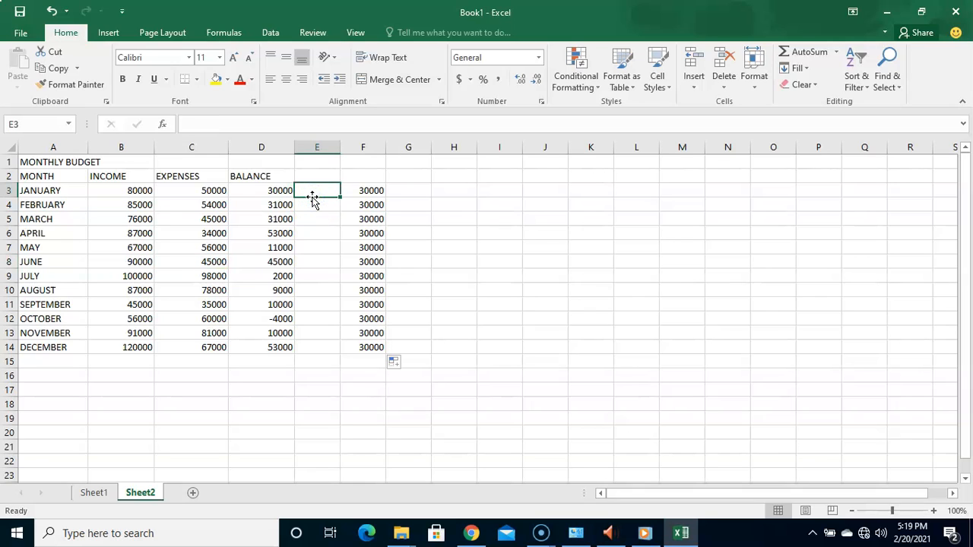
Clear the balance formulas and the absolute-reference results from D3 through F14.
click(278, 191)
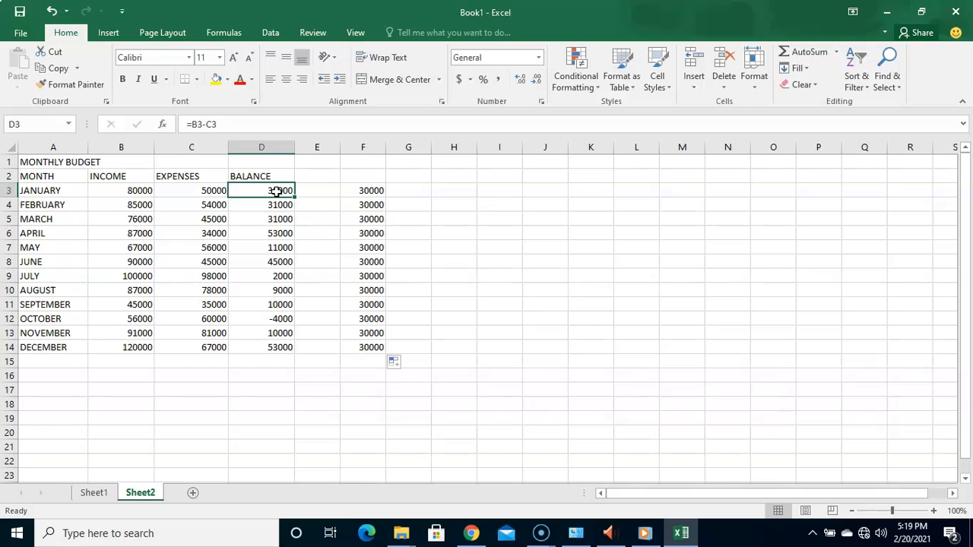
click(207, 220)
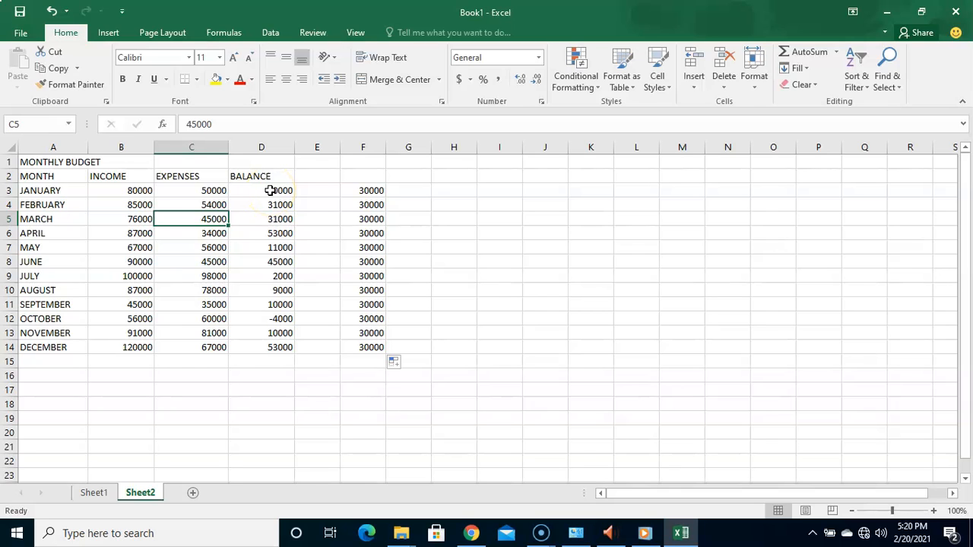
mouse_move(269, 193)
mouse_down()
mouse_move(323, 206)
mouse_move(358, 260)
mouse_move(368, 347)
mouse_up()
key(Delete)
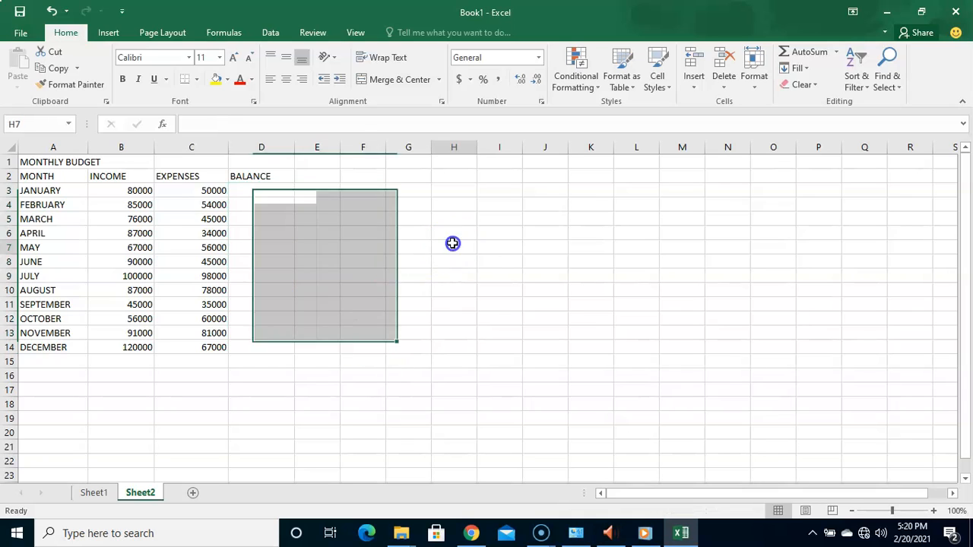
click(452, 245)
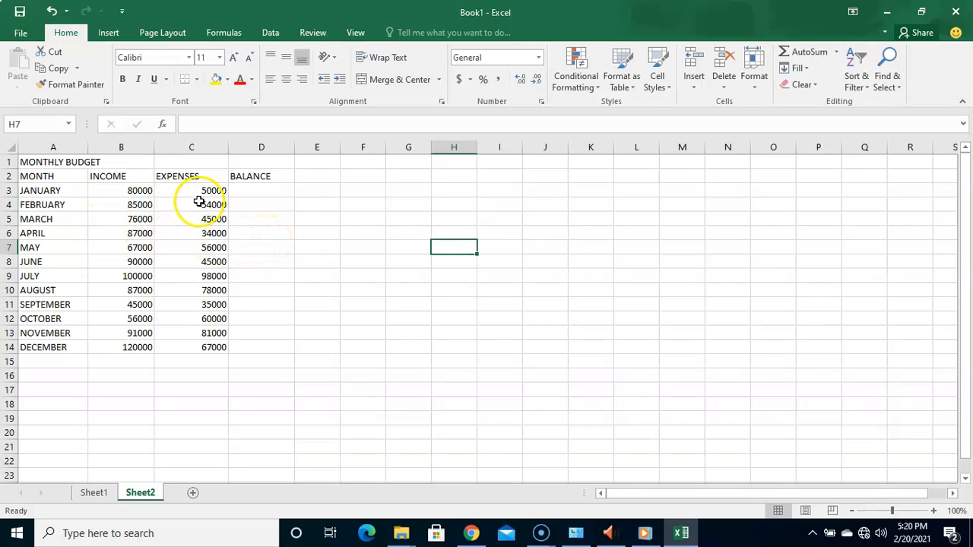
drag(134, 211, 171, 223)
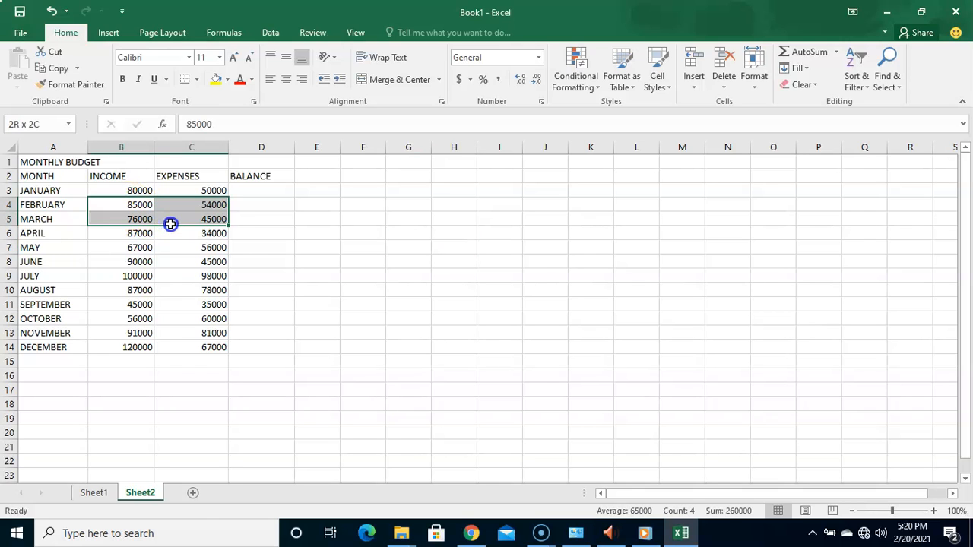
click(250, 245)
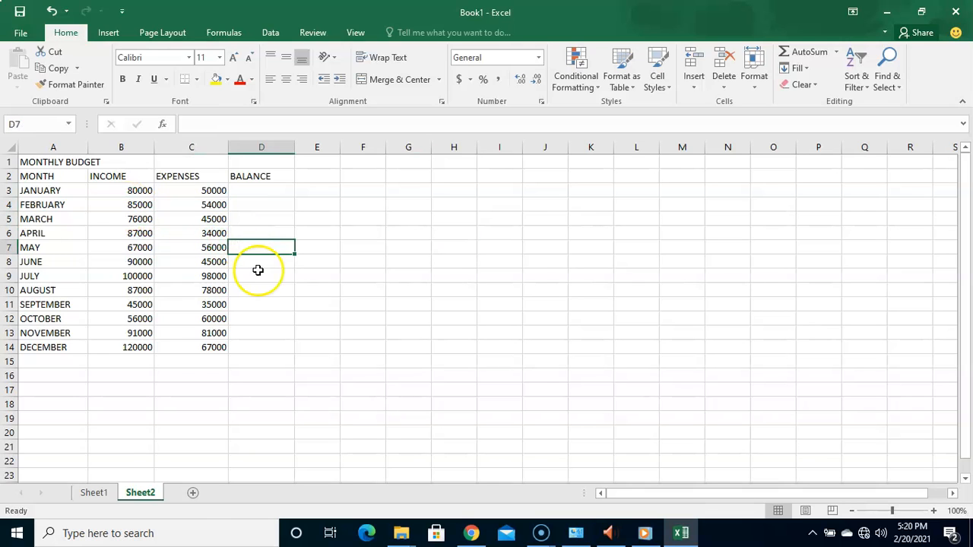
click(250, 194)
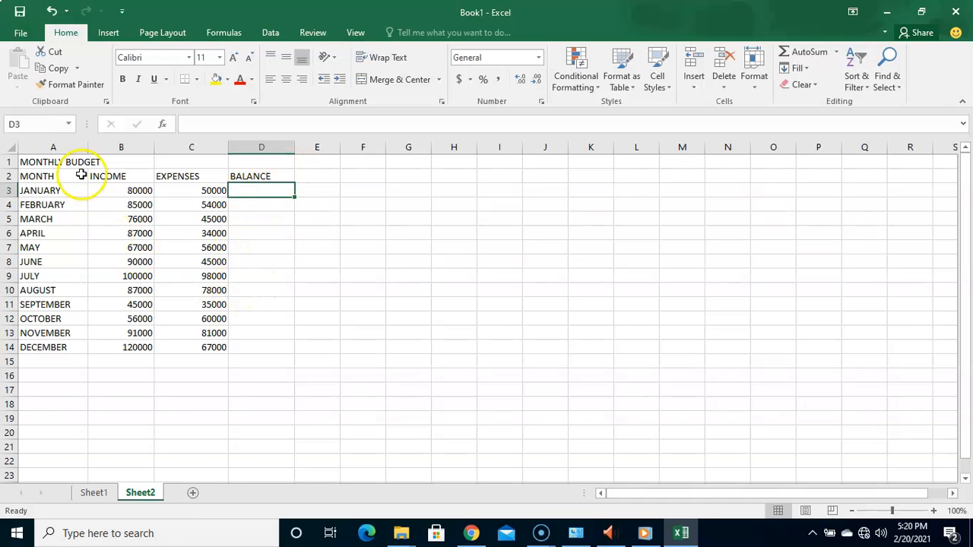
Copy the budget table A1:D14 to cell A1 of a new sheet and widen its columns to fit the text.
click(33, 163)
mouse_move(33, 163)
mouse_down()
mouse_move(245, 261)
mouse_move(258, 357)
mouse_move(259, 349)
mouse_up()
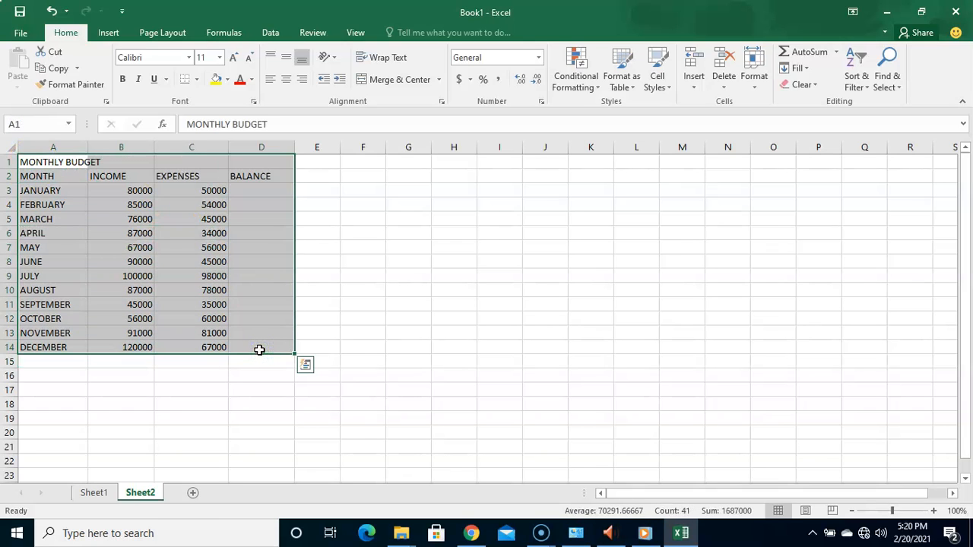
key(ctrl+q)
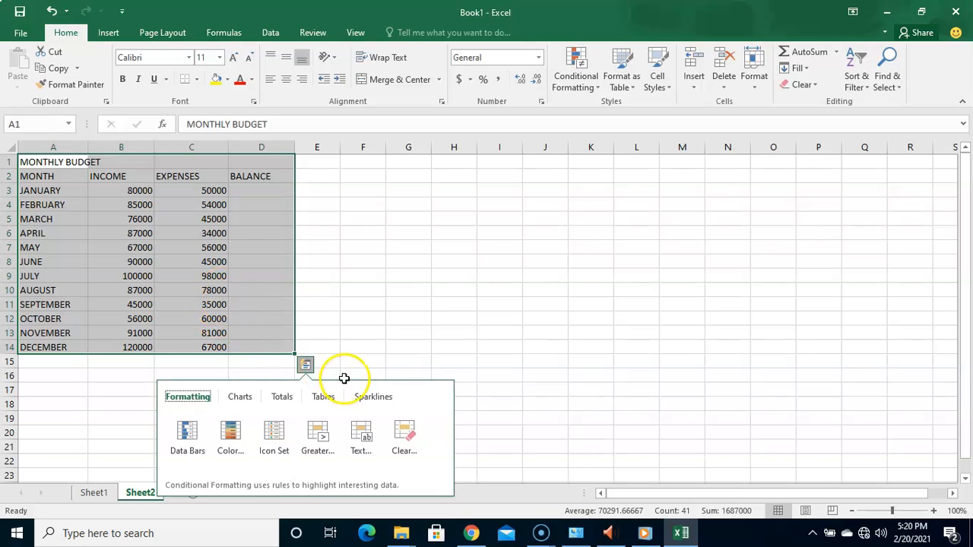
click(55, 70)
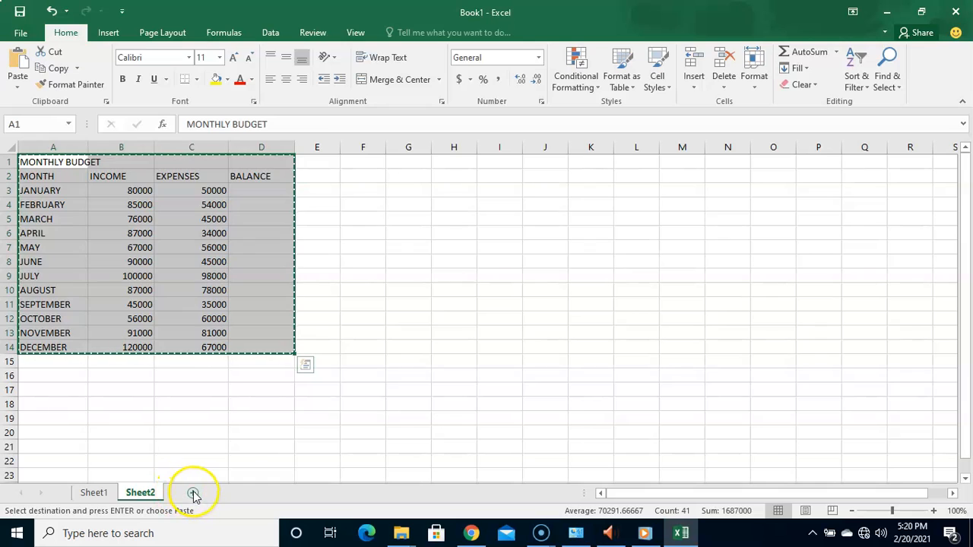
click(194, 493)
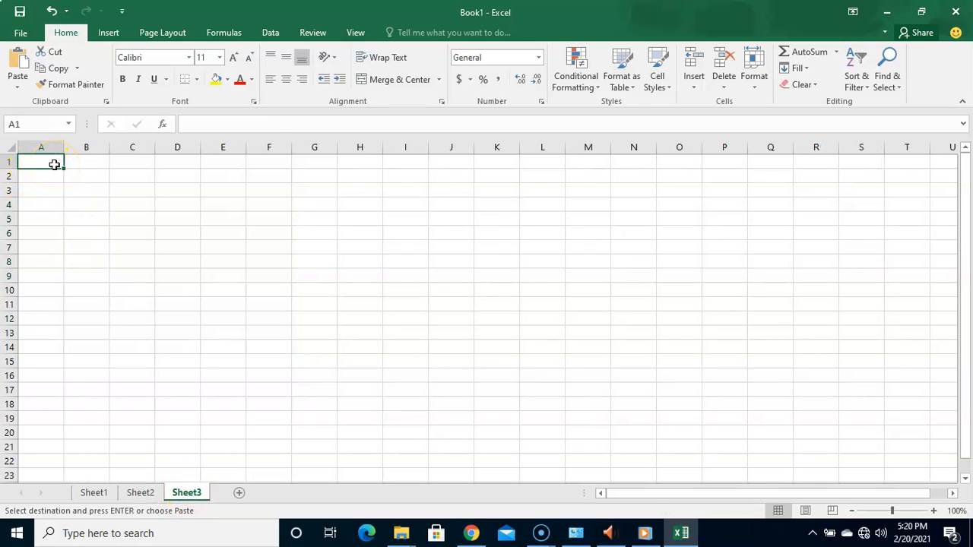
key(ctrl+v)
click(223, 231)
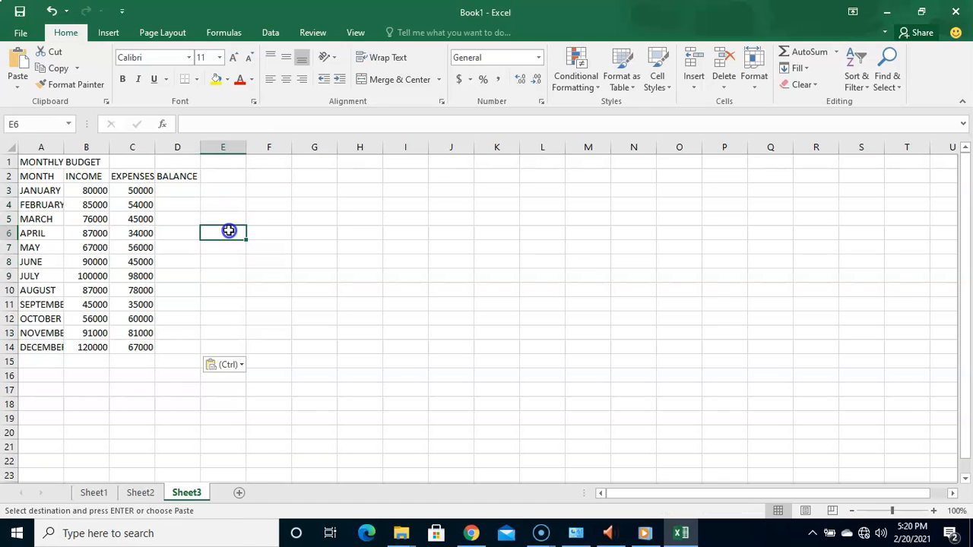
drag(64, 147, 202, 155)
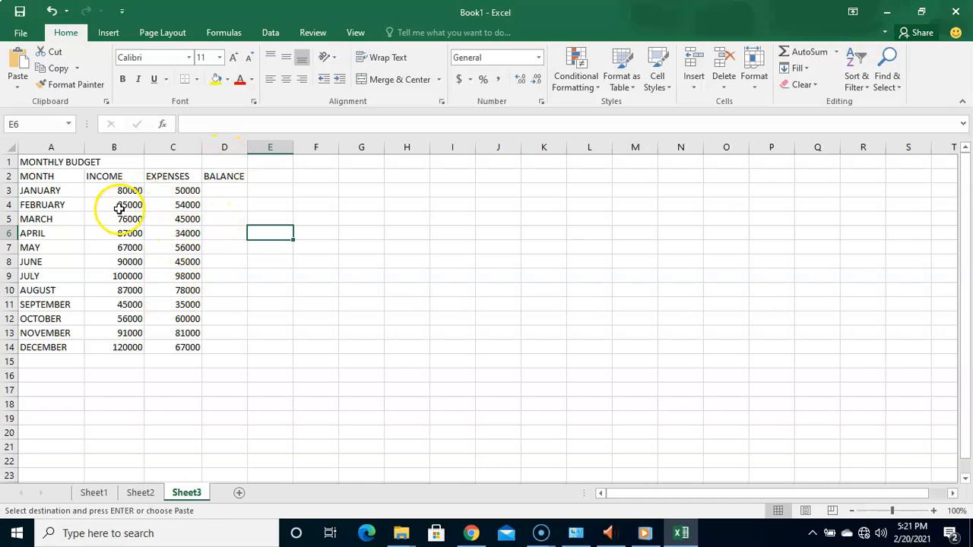
Clear all income and expense amounts in B3:C14 of the copied table.
drag(119, 191, 186, 347)
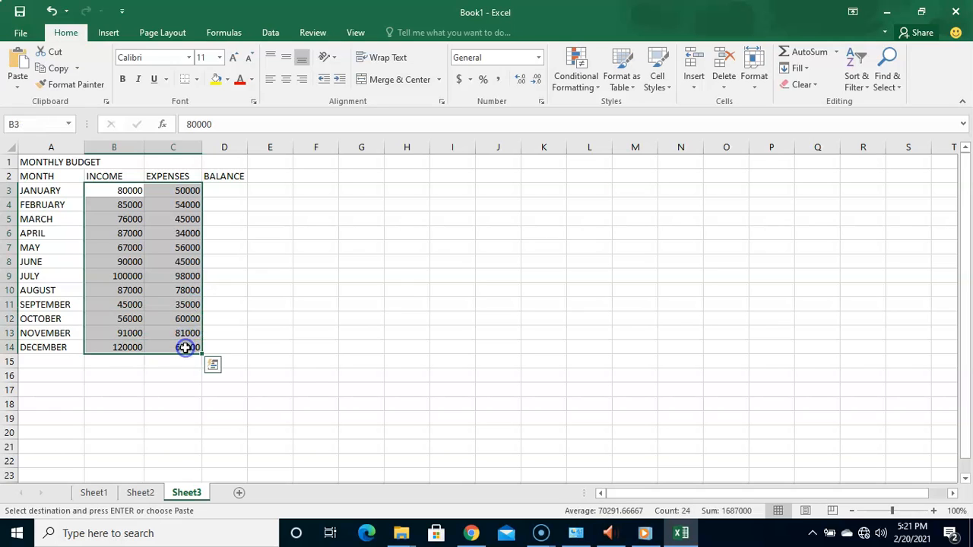
key(Delete)
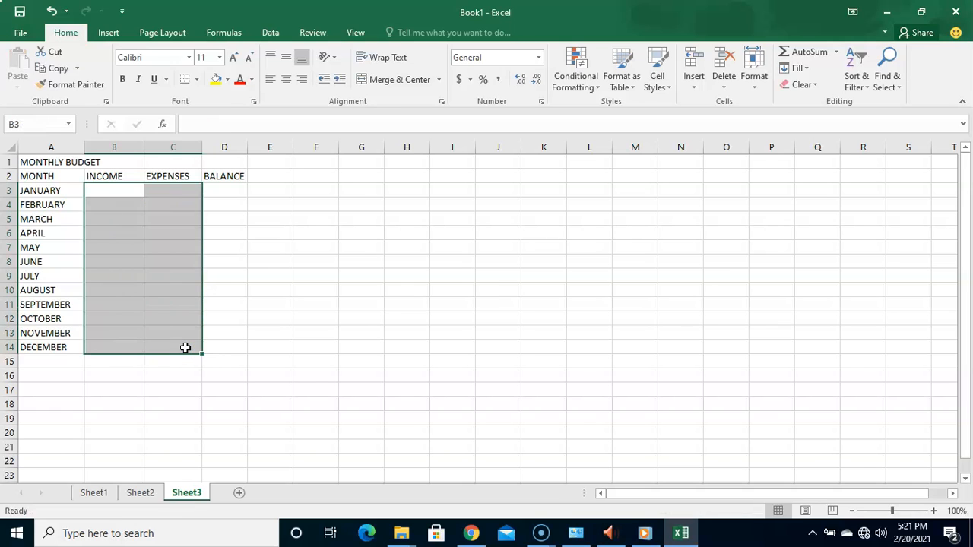
click(265, 208)
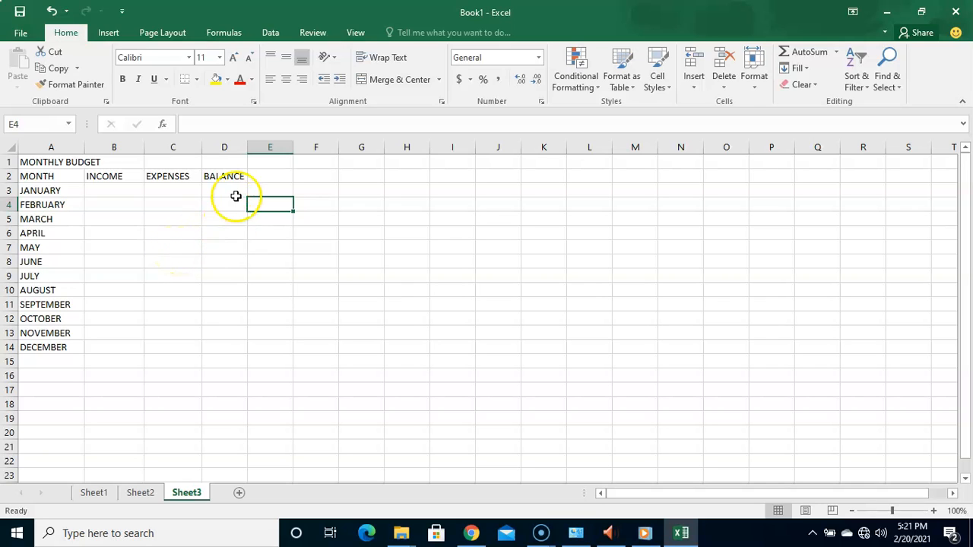
Enter the formula =B3-C3 in D3 to calculate January's balance from the empty income and expense cells.
click(129, 190)
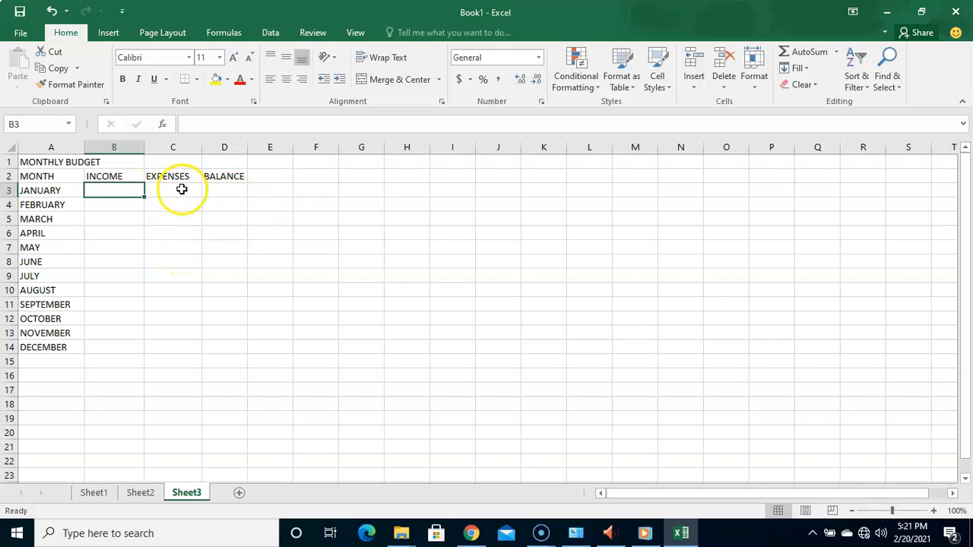
click(180, 190)
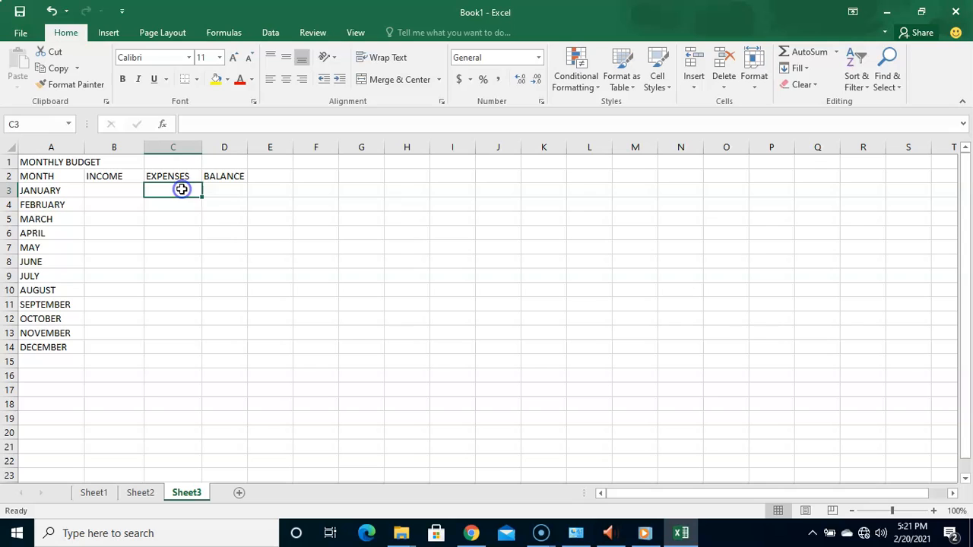
click(224, 191)
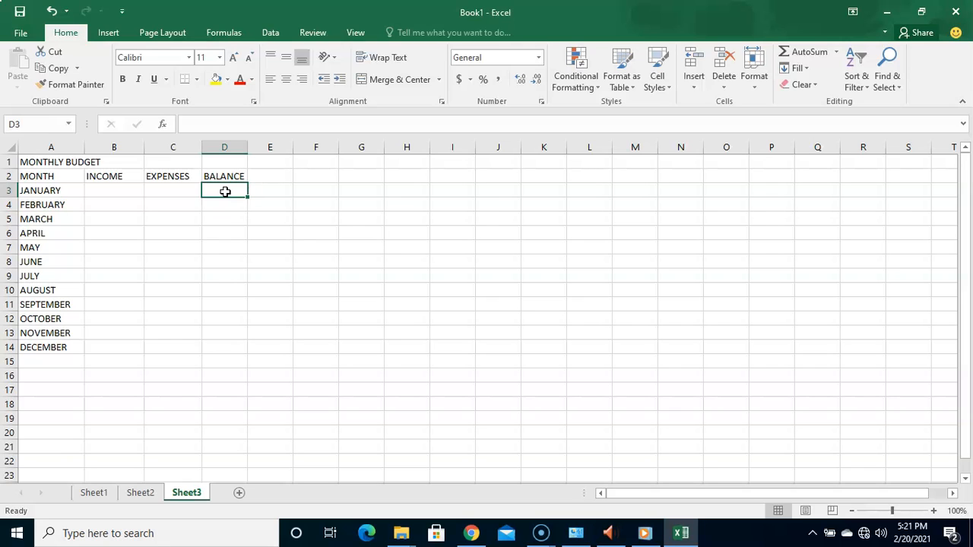
text(=)
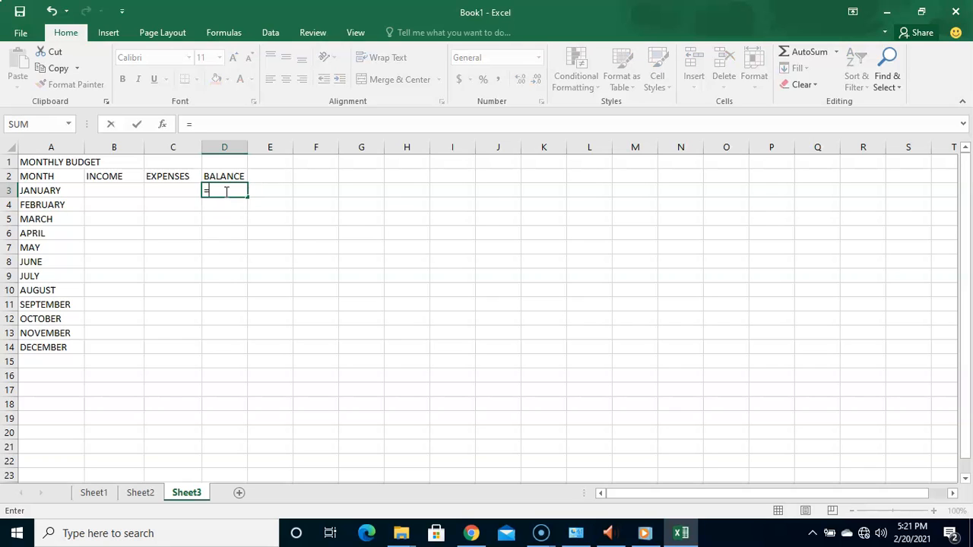
click(115, 192)
text(-)
click(165, 191)
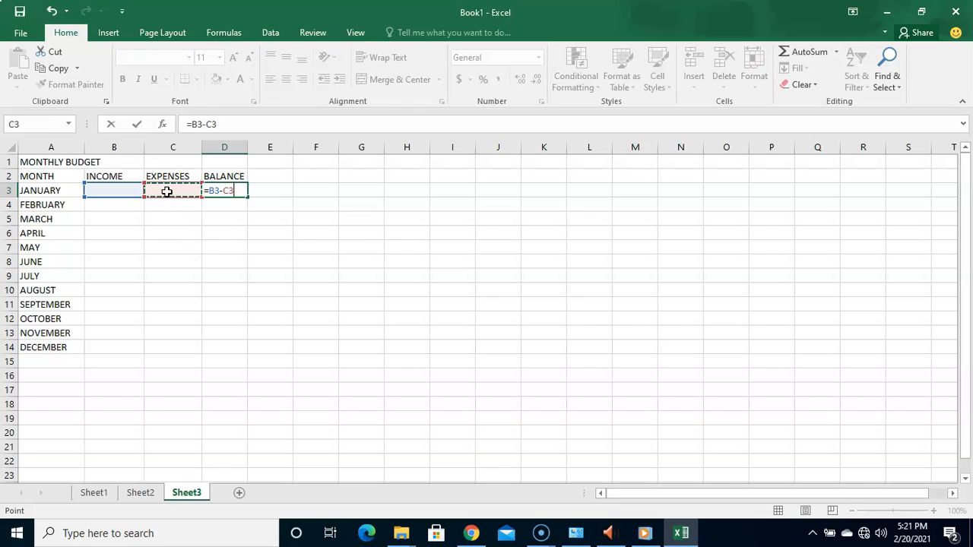
key(Return)
Fill the January balance formula from D3 down through December in D14.
click(220, 188)
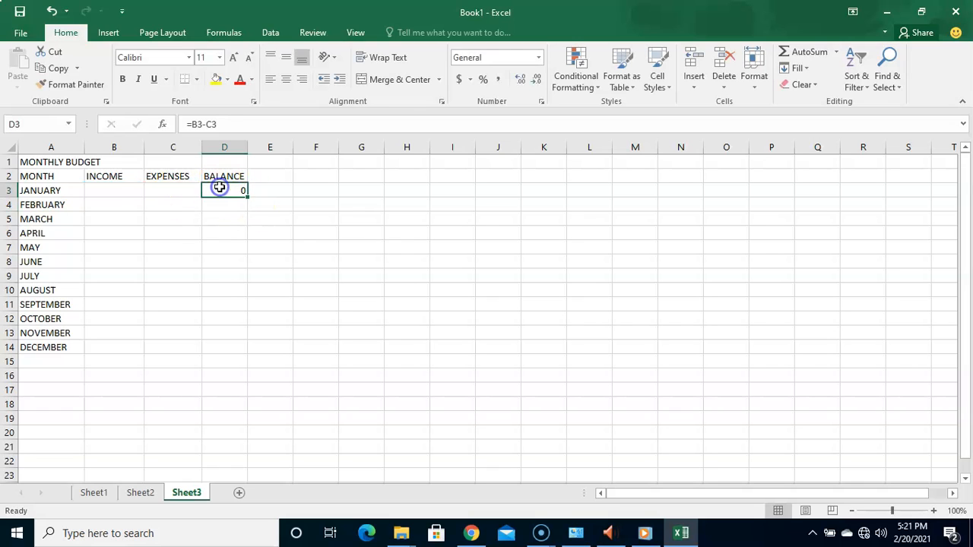
click(113, 196)
click(167, 190)
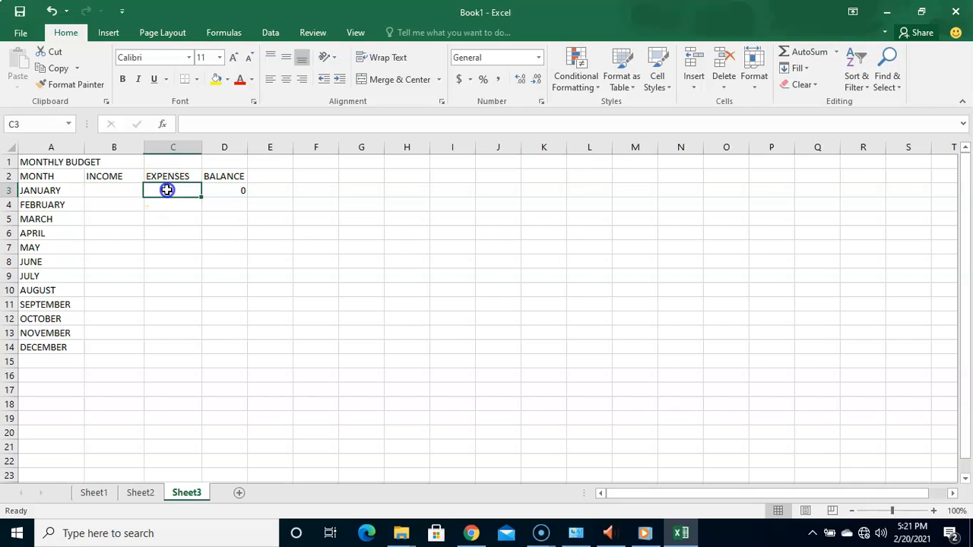
click(239, 190)
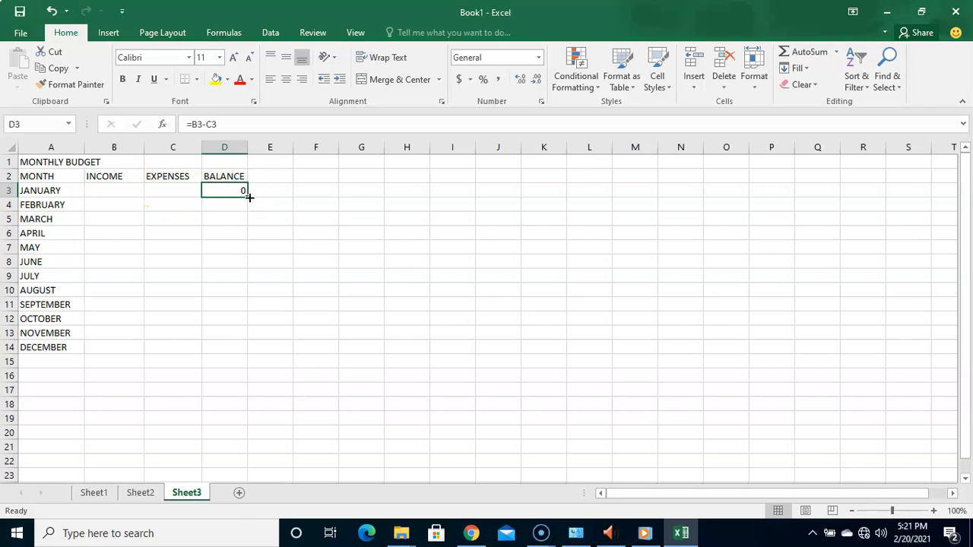
drag(246, 197, 235, 354)
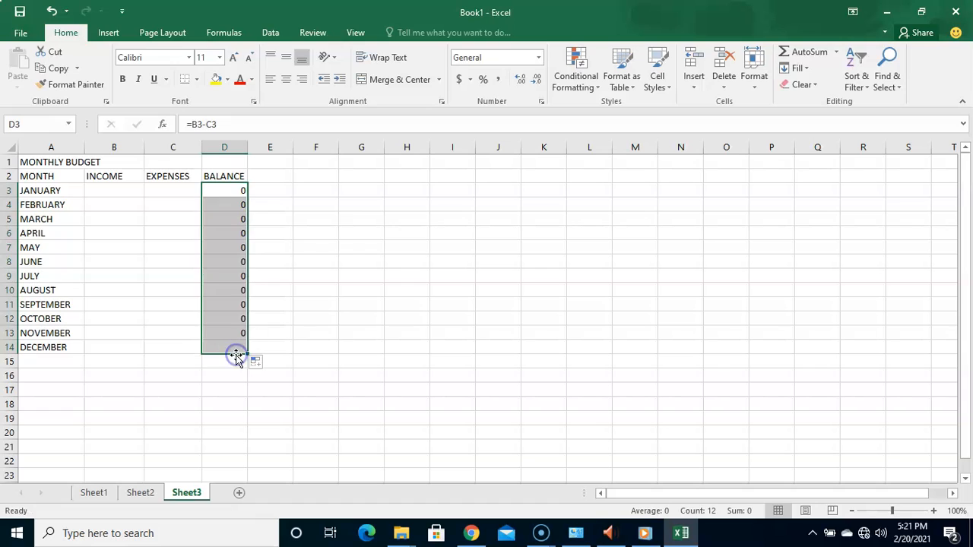
click(324, 244)
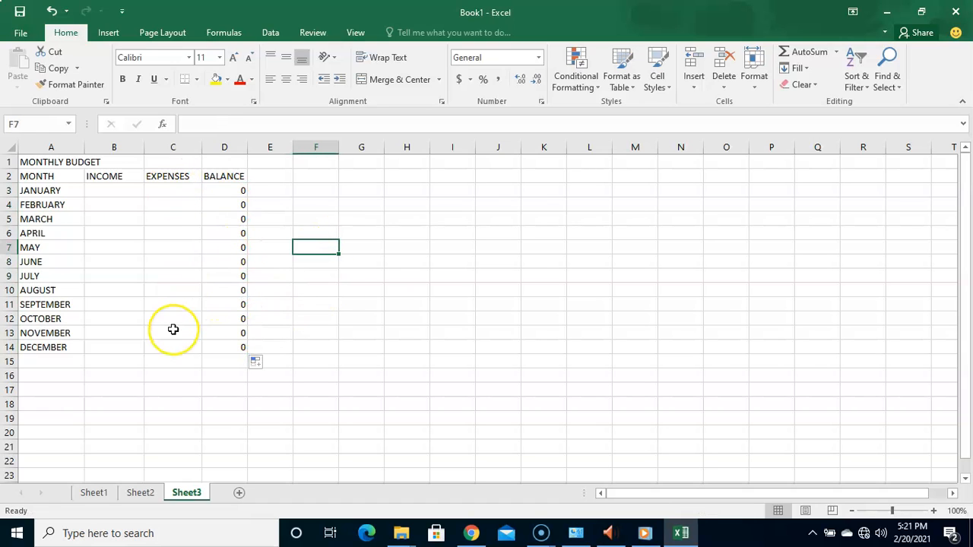
Enter January's income as 50000 and its expenses as 45000.
click(111, 189)
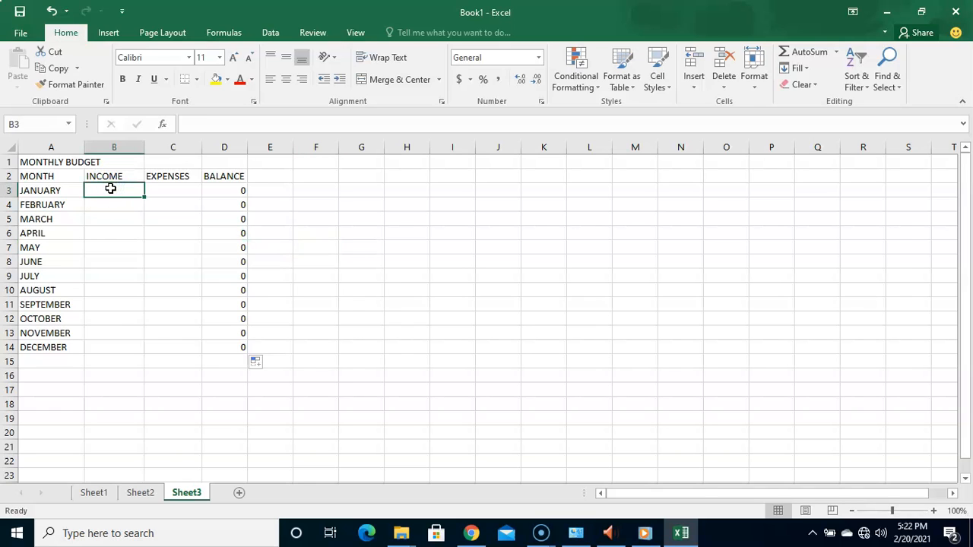
text(5000)
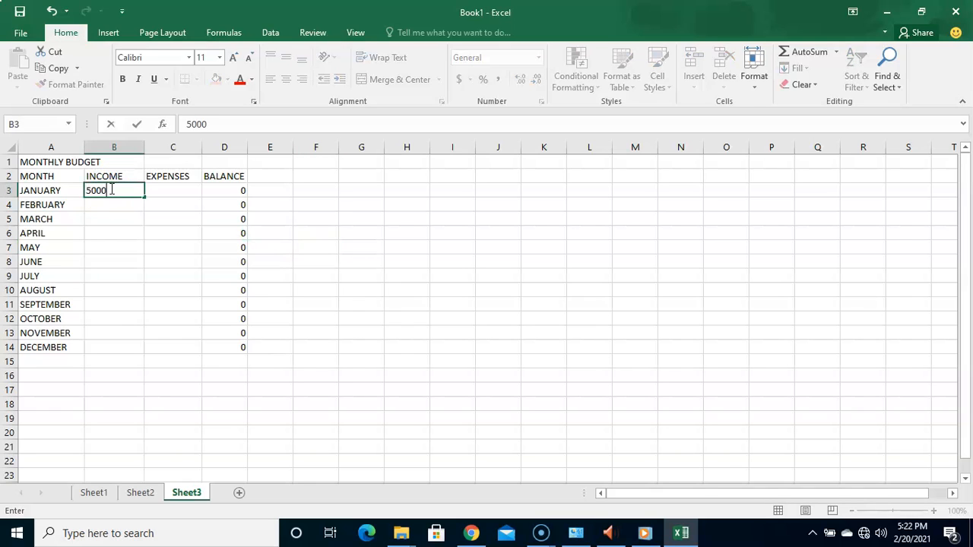
text(0)
key(Tab)
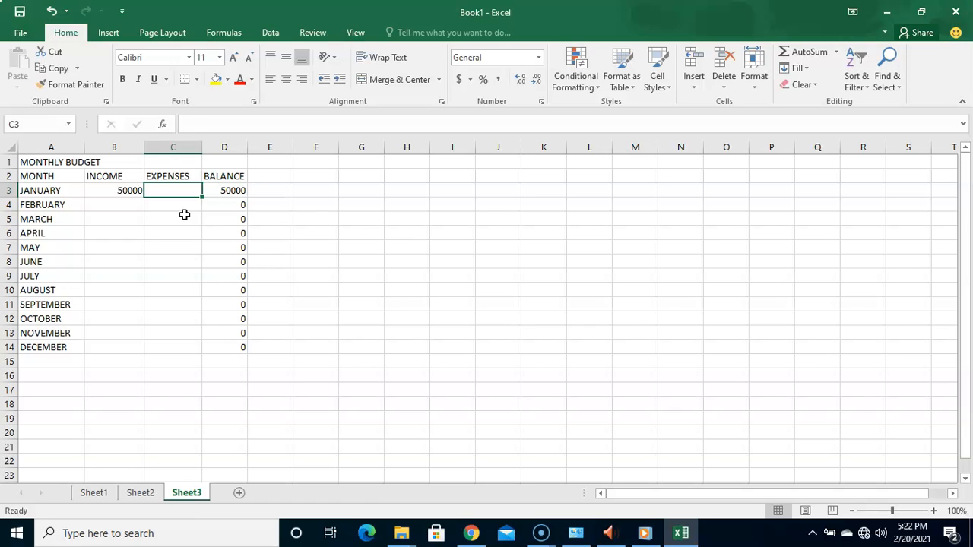
text(45000)
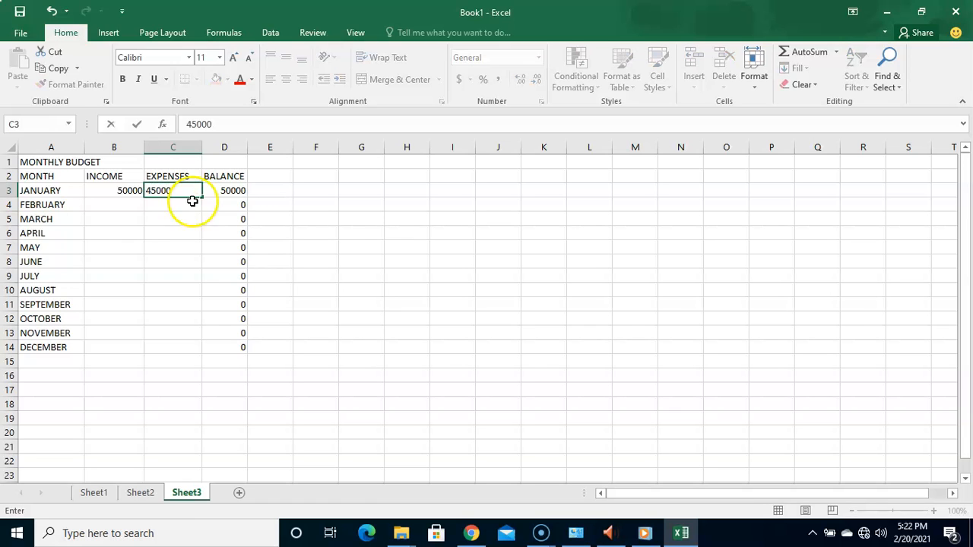
click(171, 249)
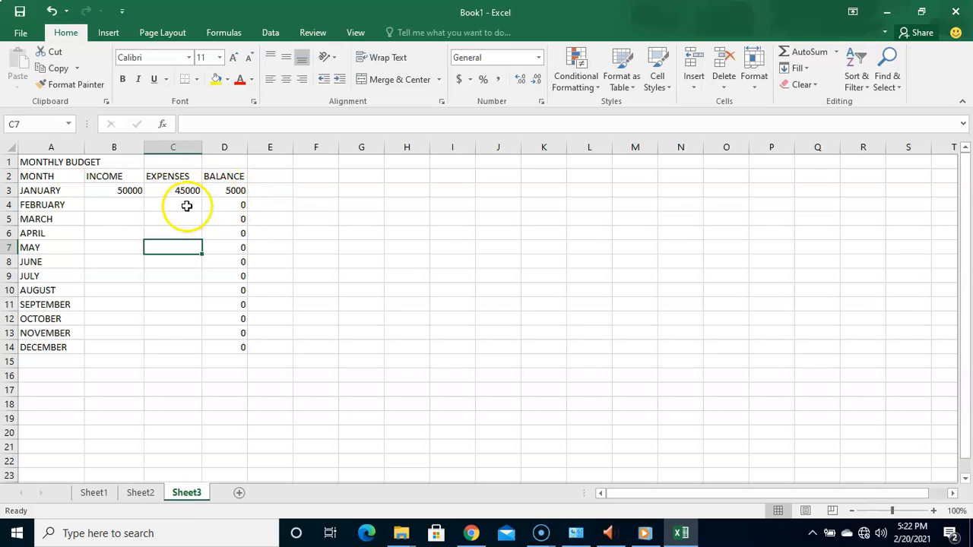
Enter February's income as 90000 and its expenses as 56000.
click(130, 205)
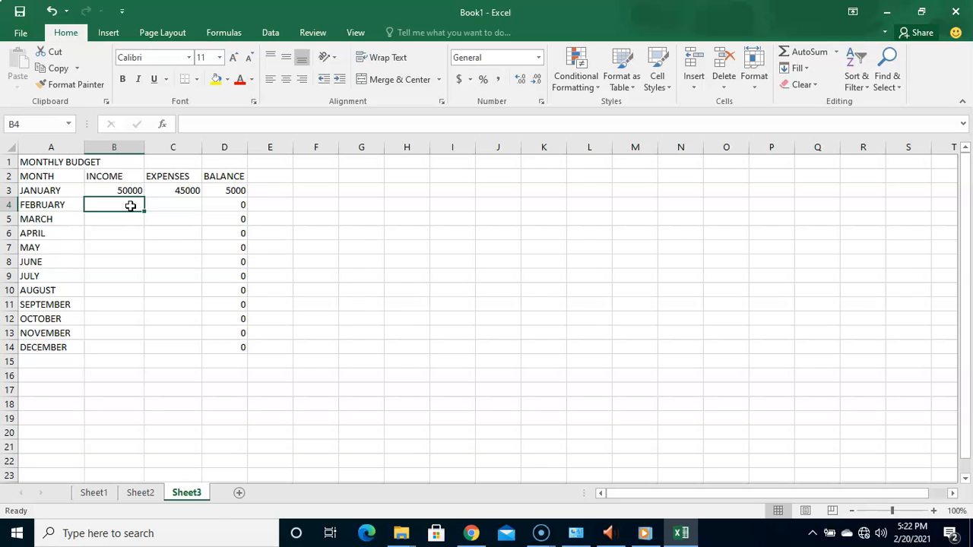
text(90000)
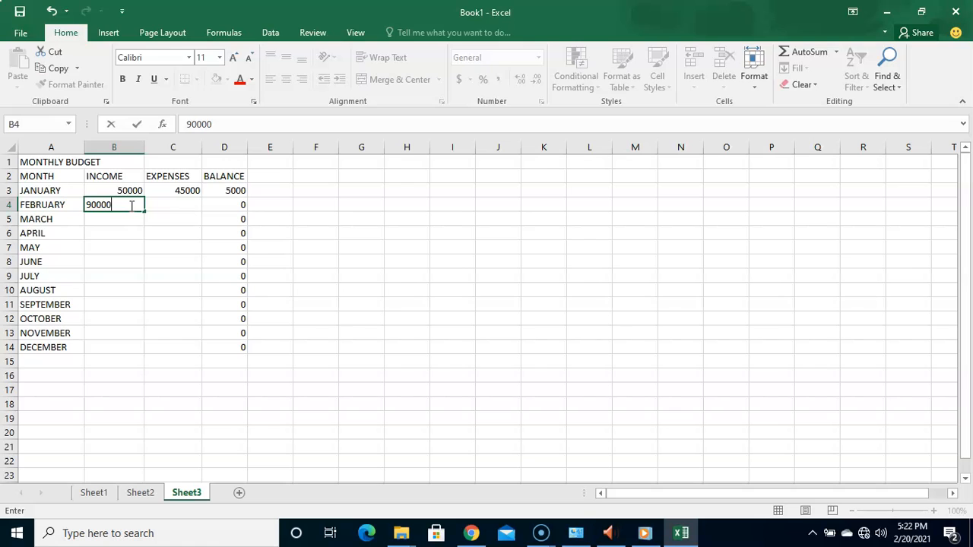
key(Return)
click(128, 233)
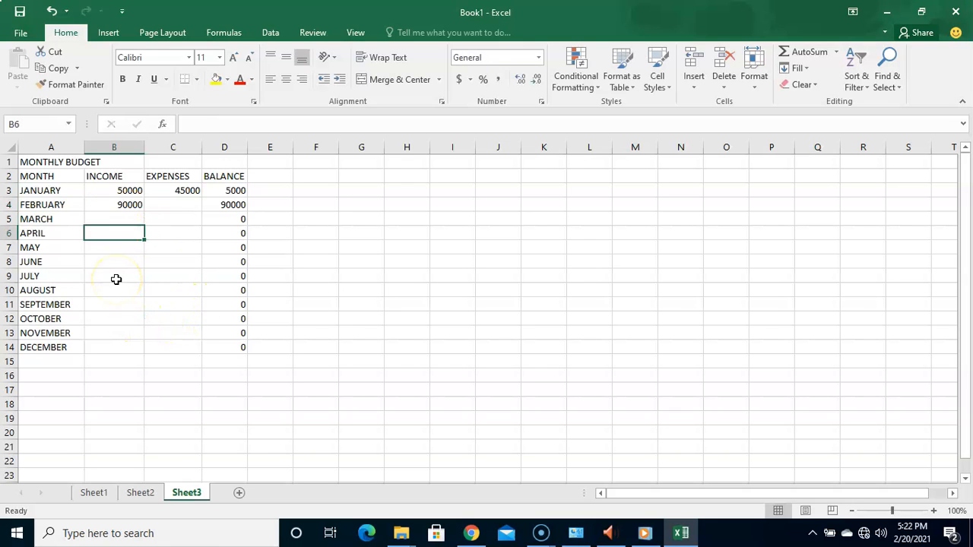
click(172, 202)
text(56000)
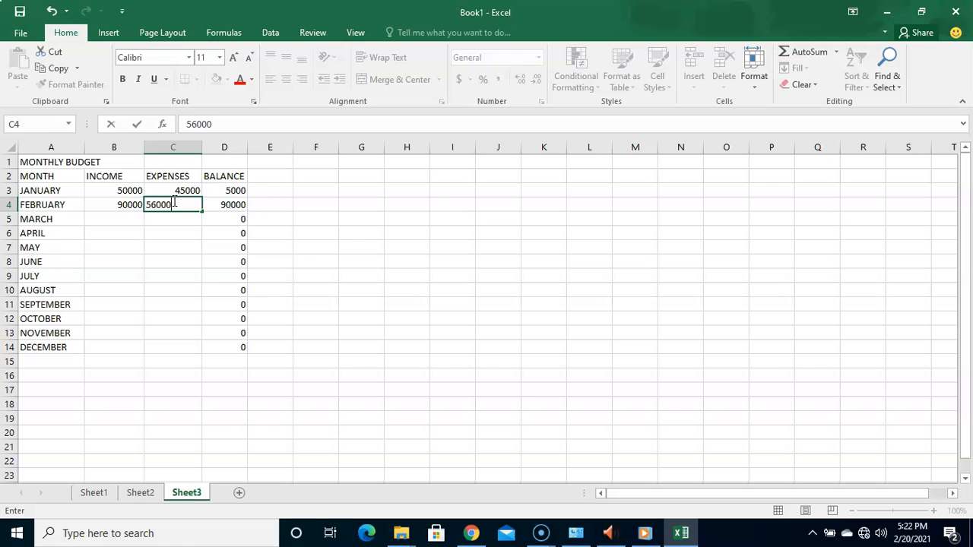
key(Tab)
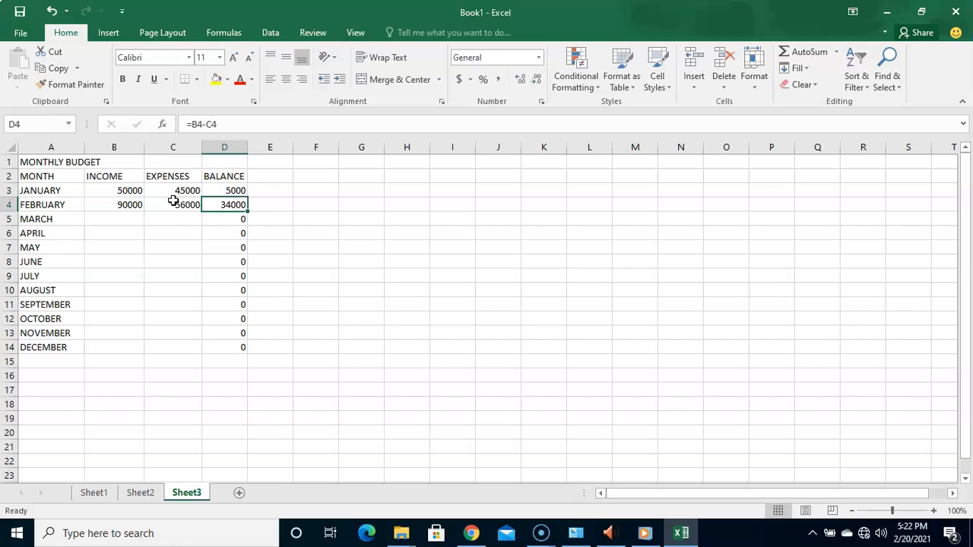
click(170, 259)
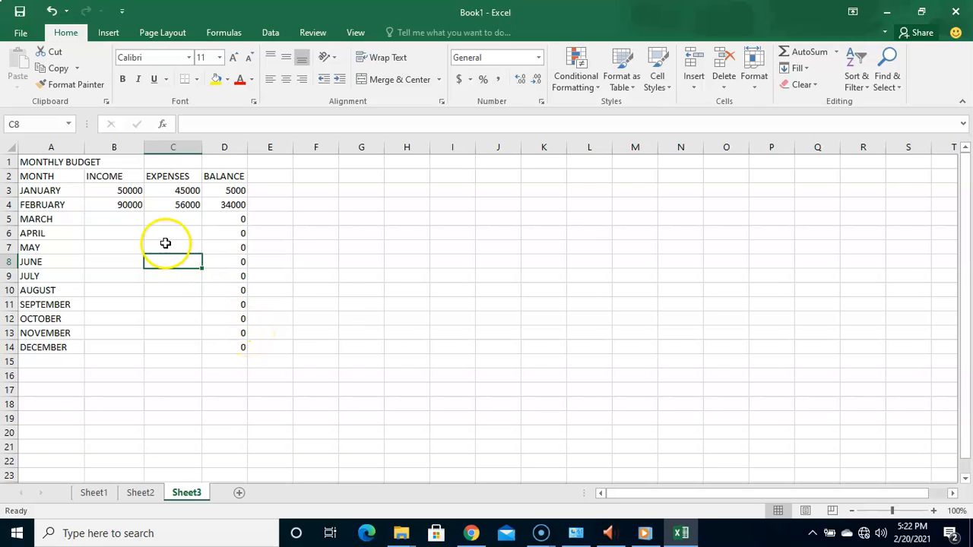
click(130, 222)
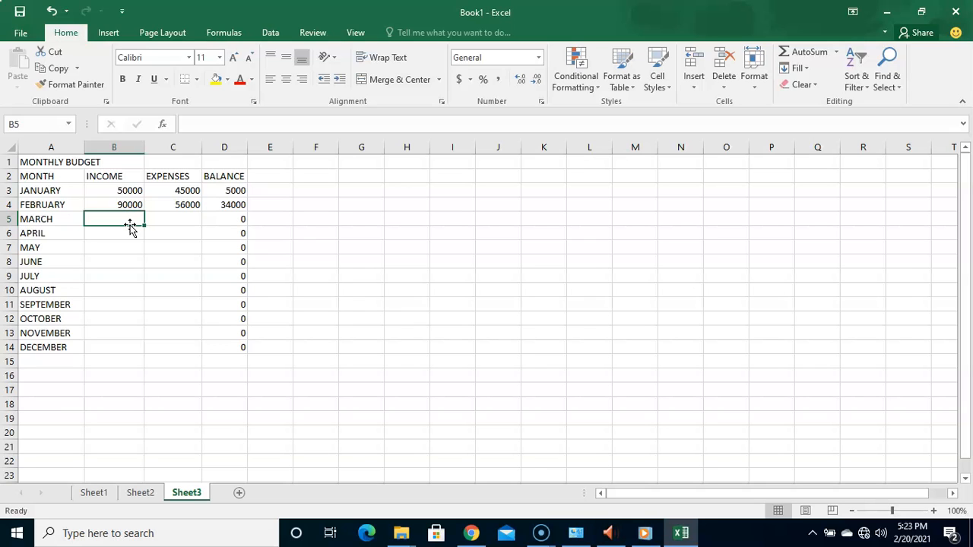
On Sheet2, enter the formula =SUM(B3:B14) in B15 to total the income from January to December.
click(140, 495)
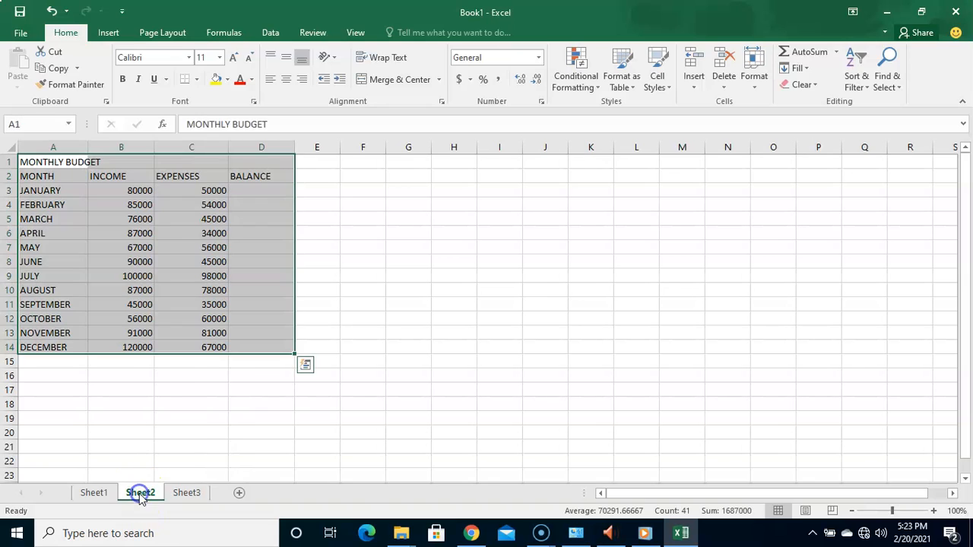
click(180, 390)
click(125, 361)
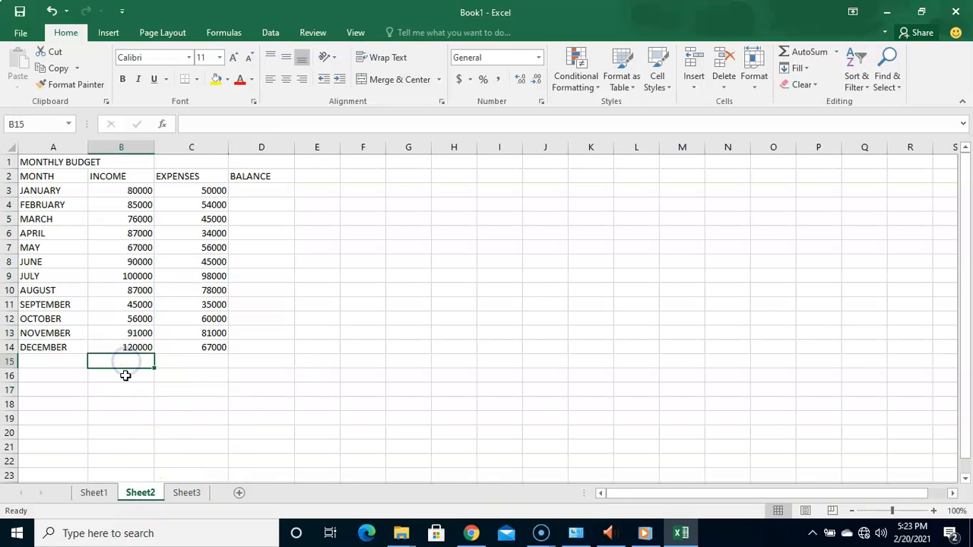
click(125, 376)
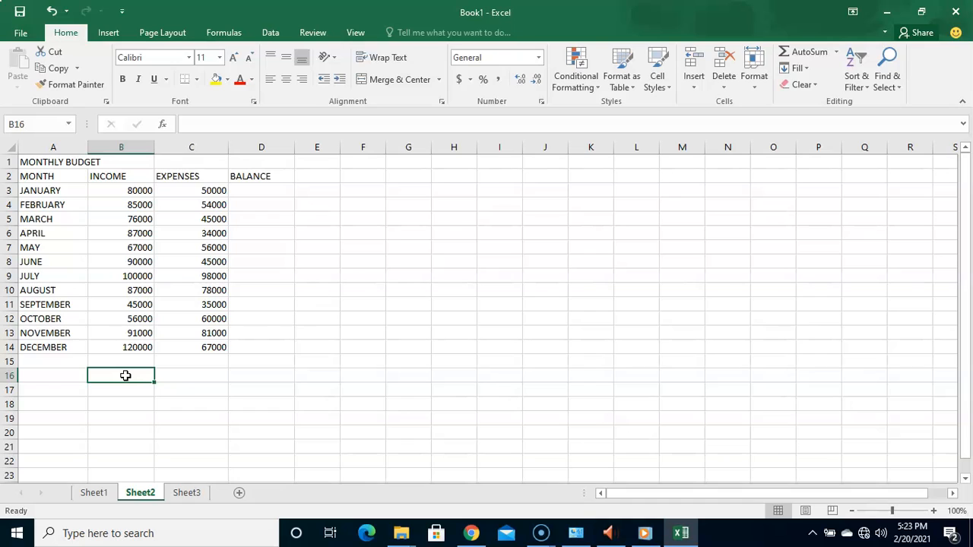
click(134, 362)
click(134, 362)
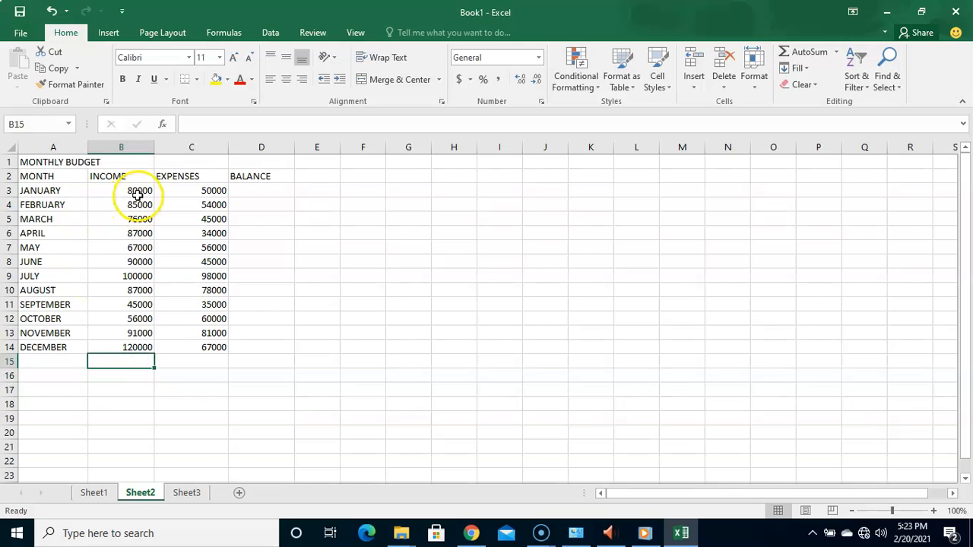
click(132, 368)
text(=SUM)
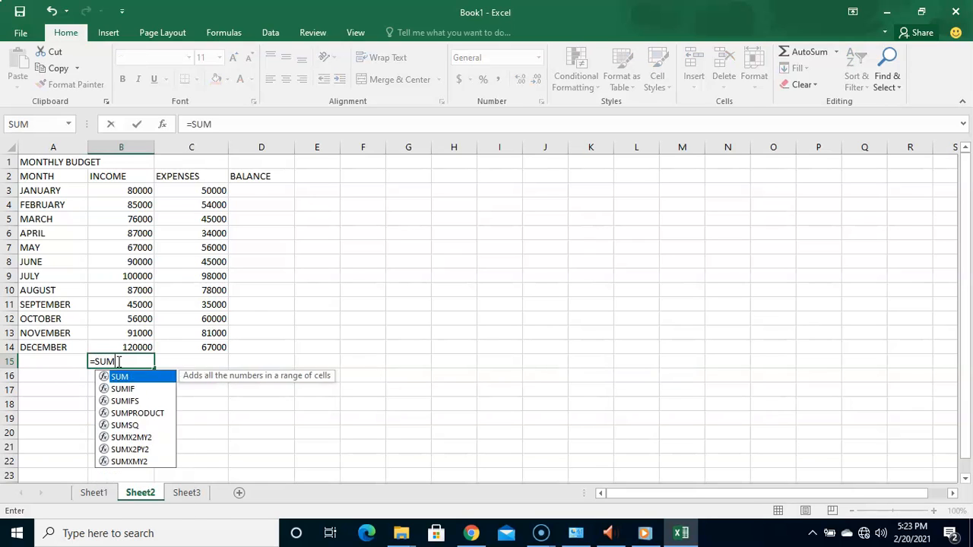
text(()
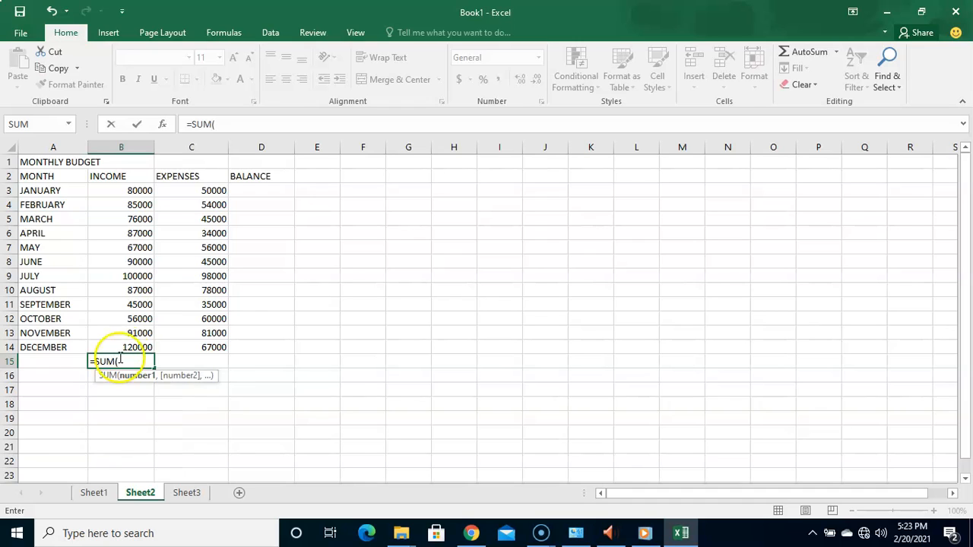
click(135, 186)
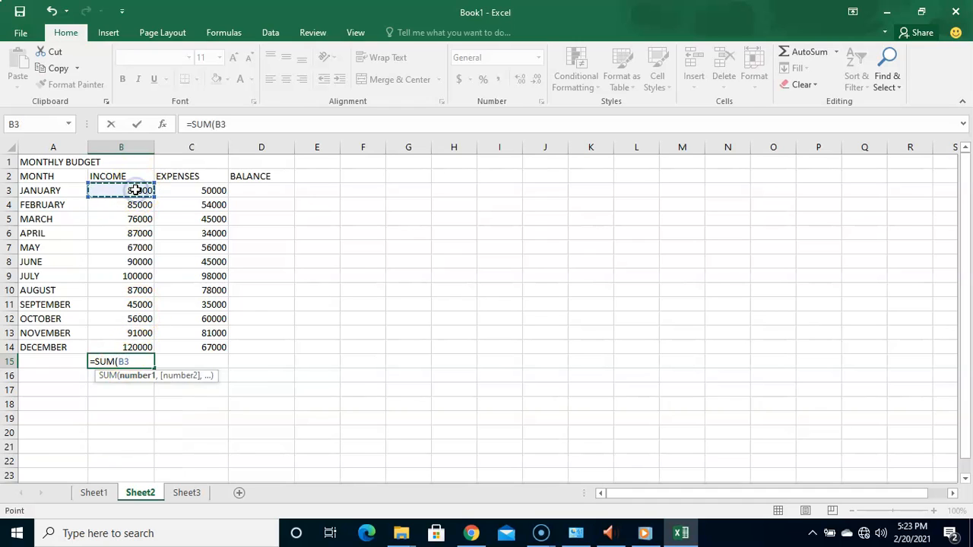
key(F8)
key(BackSpace)
key(BackSpace)
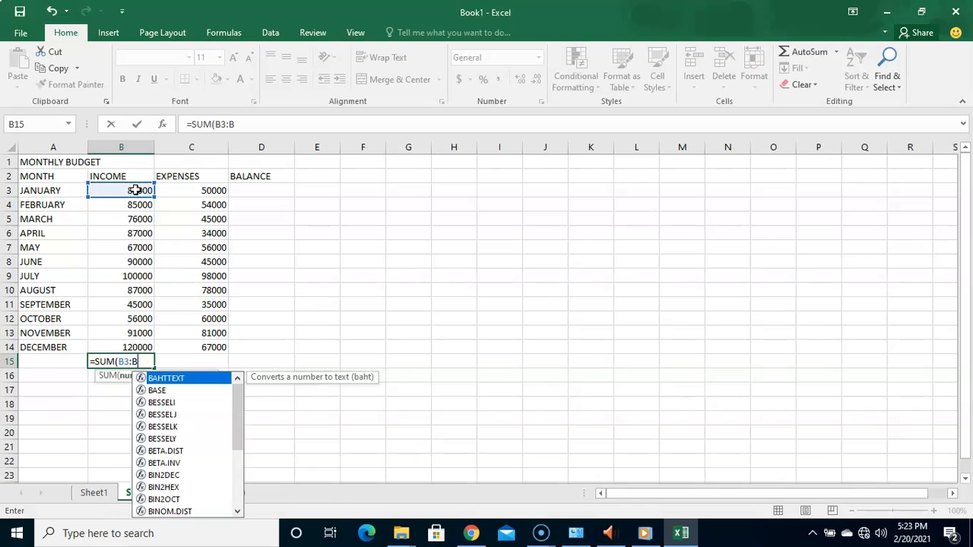
click(137, 347)
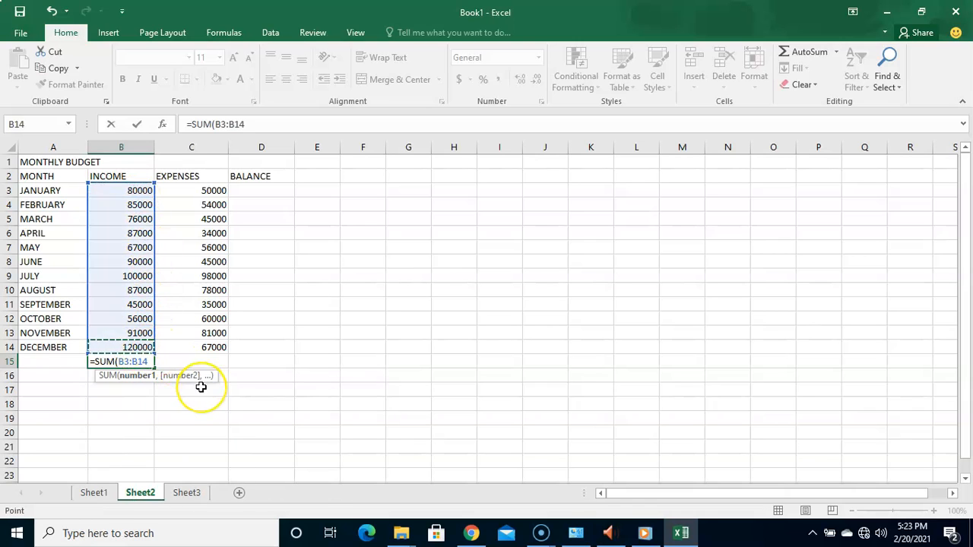
key(Return)
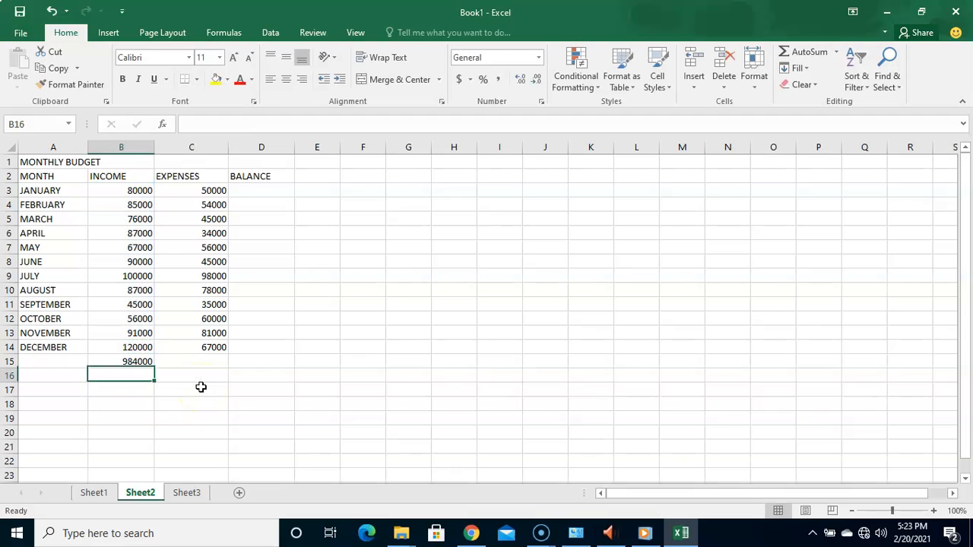
Label the row below December as TOTAL in A15.
click(137, 362)
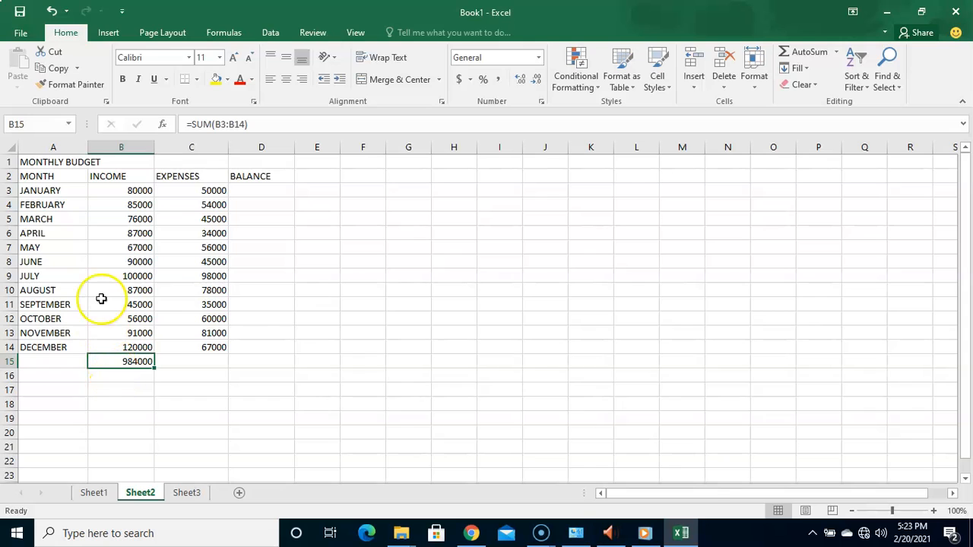
click(53, 361)
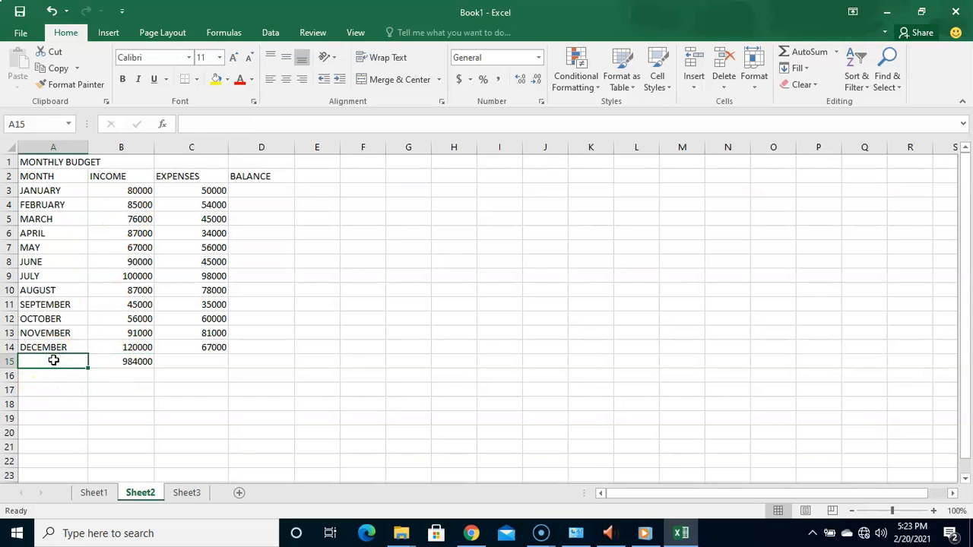
text(TOTAL)
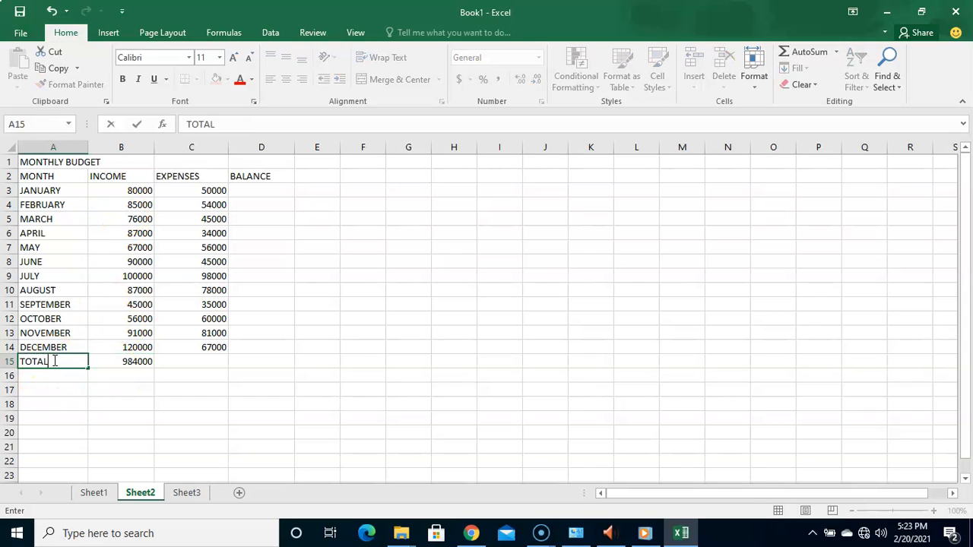
click(181, 362)
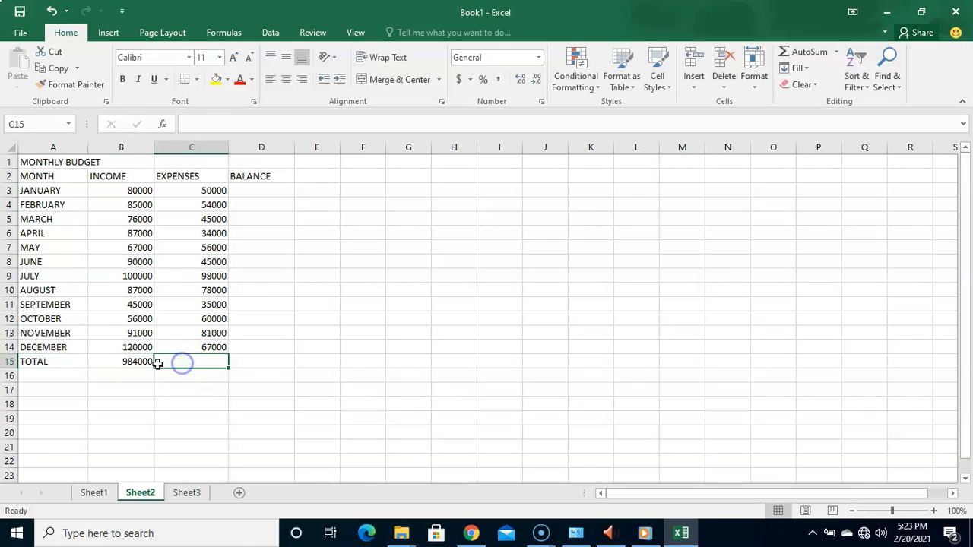
click(145, 362)
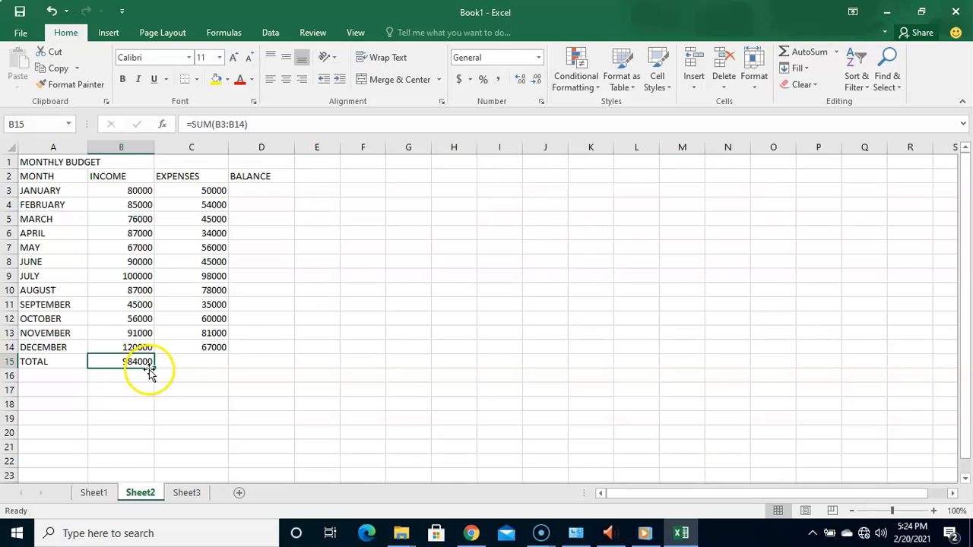
click(212, 363)
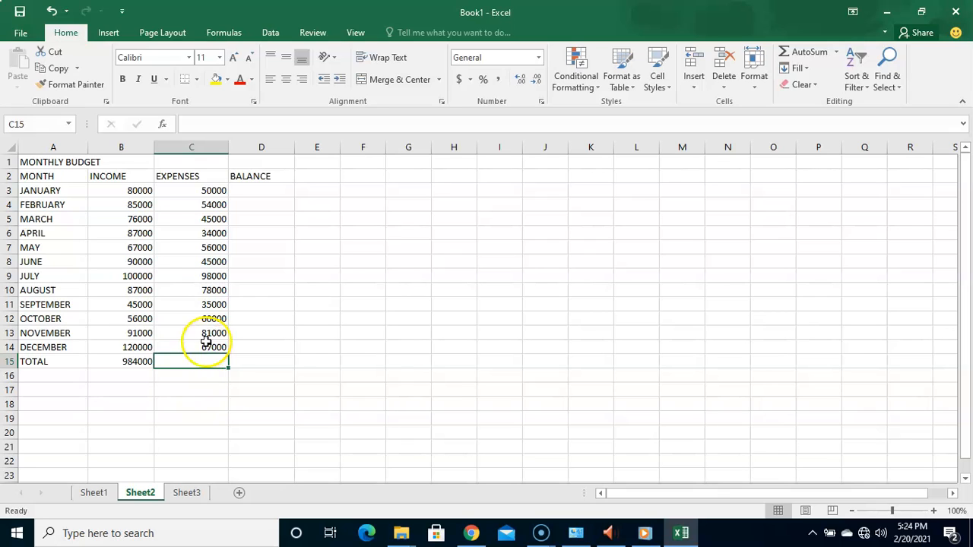
text(()
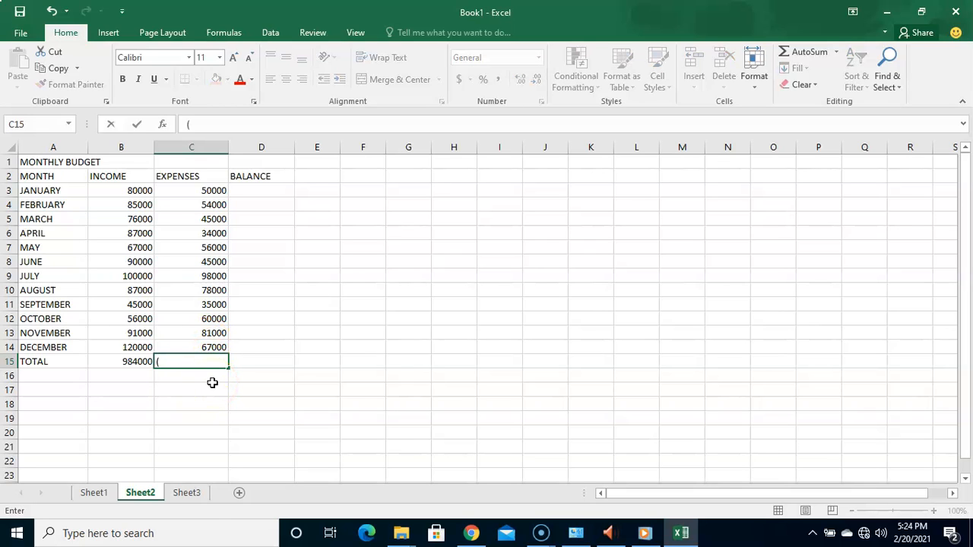
click(250, 398)
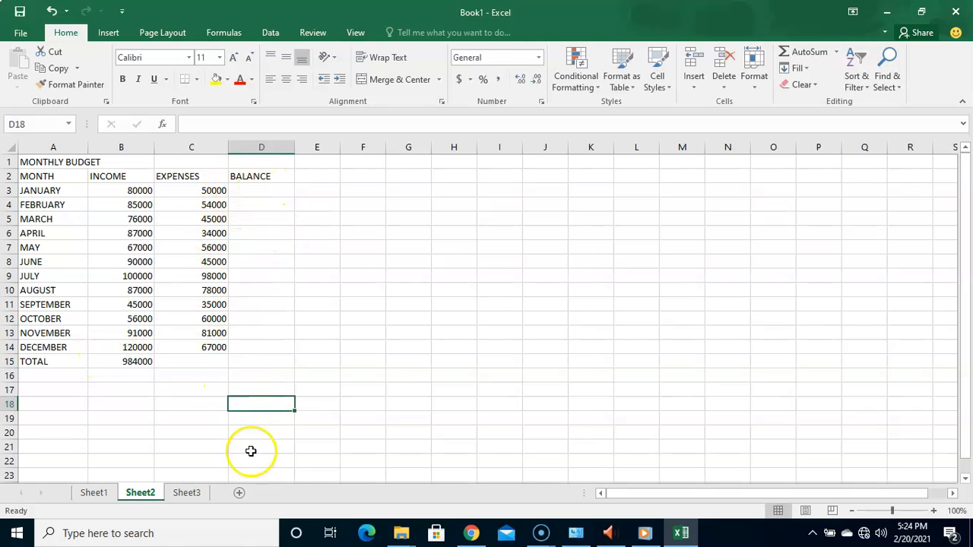
Fill the income total formula from B15 across to C15 to total the expenses.
click(146, 361)
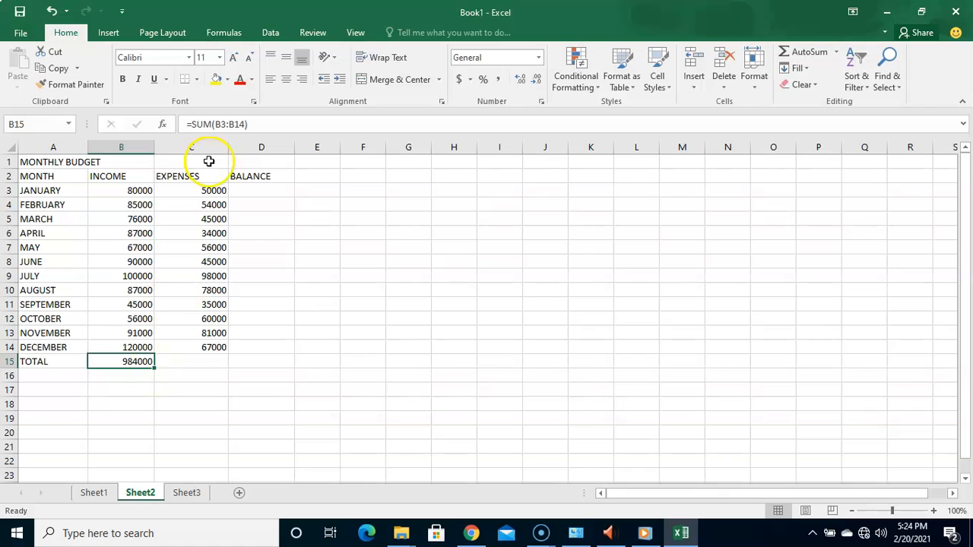
drag(152, 366, 222, 363)
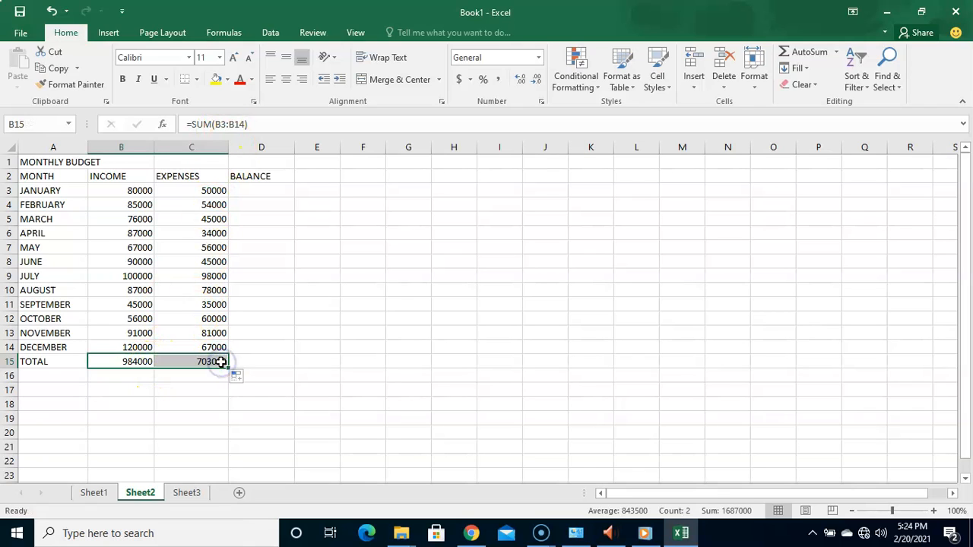
click(314, 348)
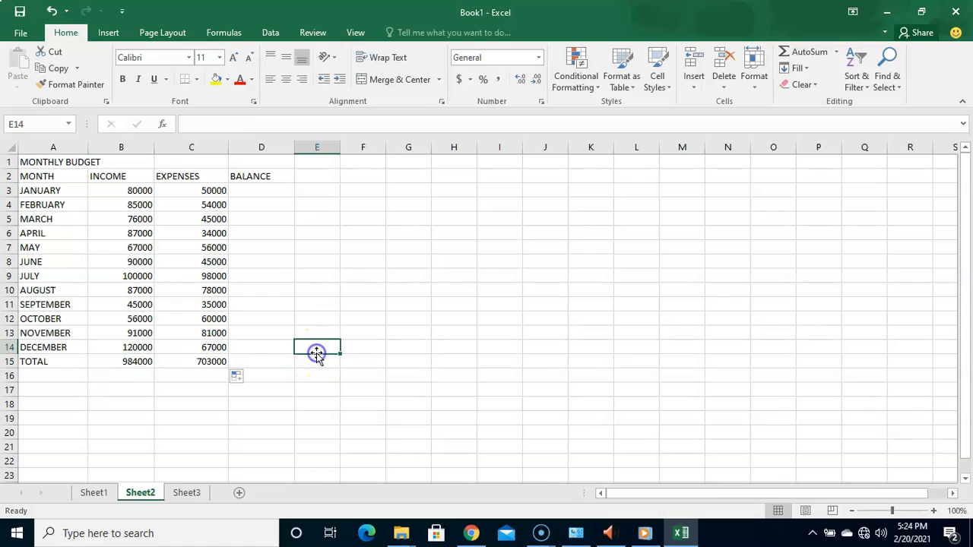
click(215, 364)
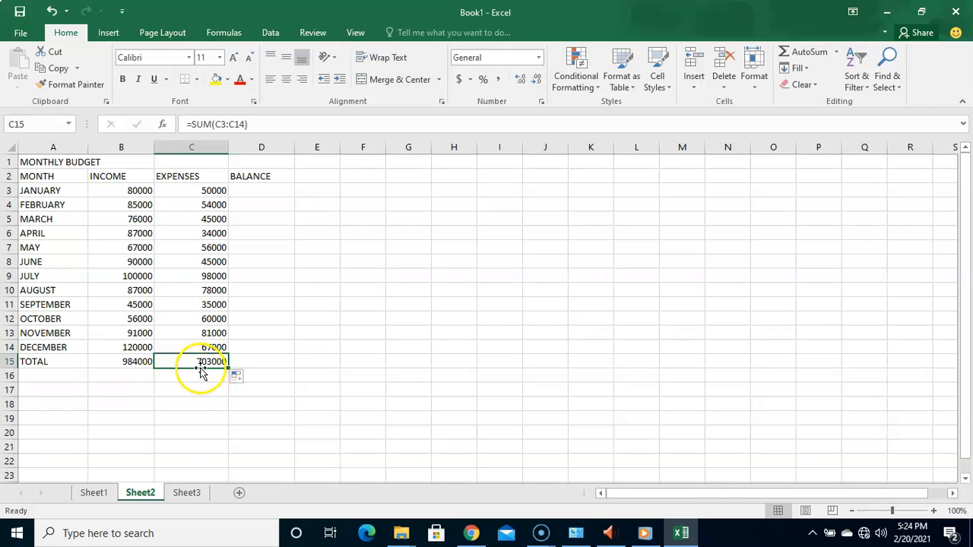
Enter the formula =B3-C3 in D3 to calculate January's balance on Sheet2.
click(250, 363)
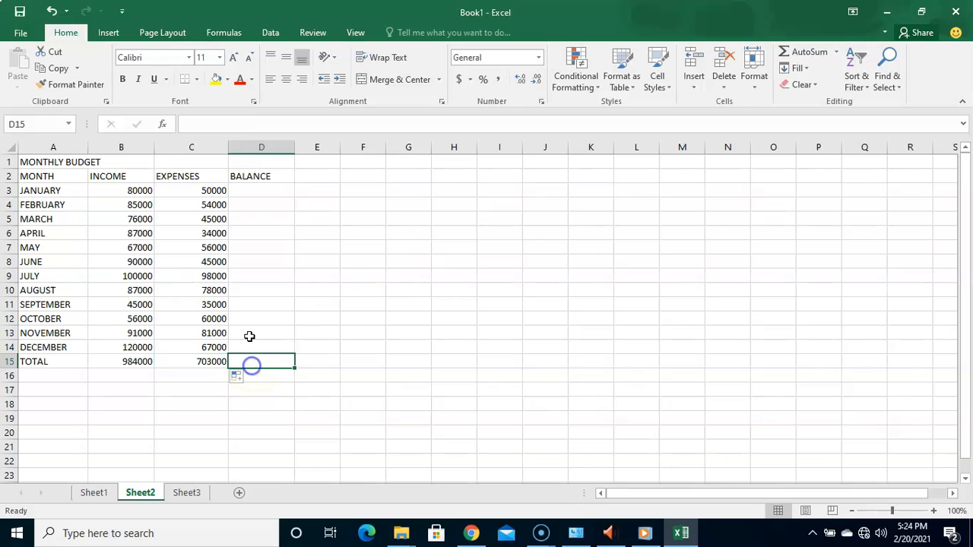
click(256, 186)
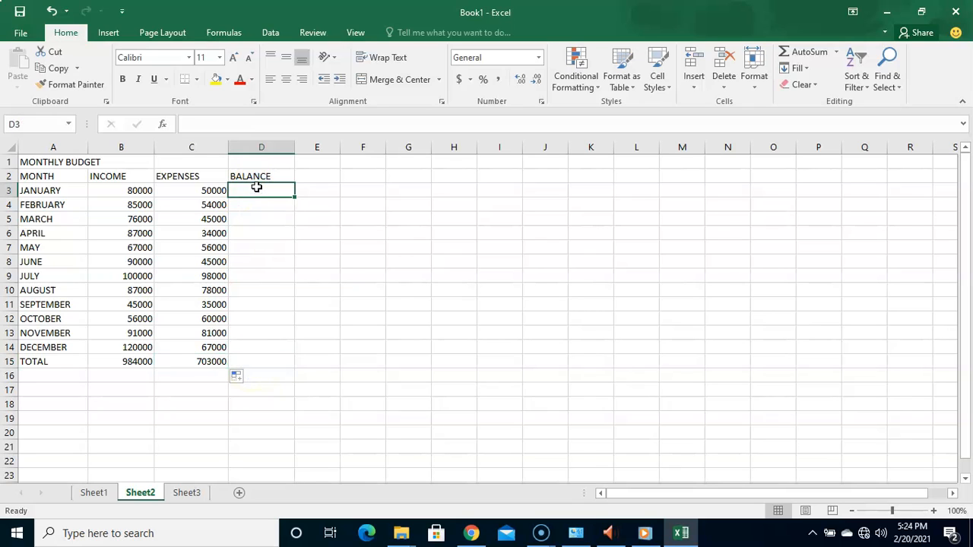
text(=)
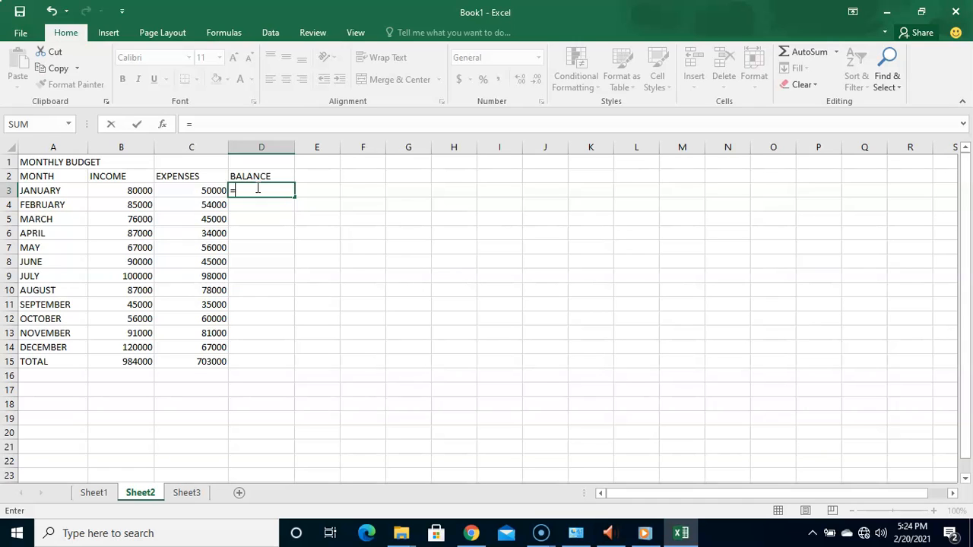
text(B3)
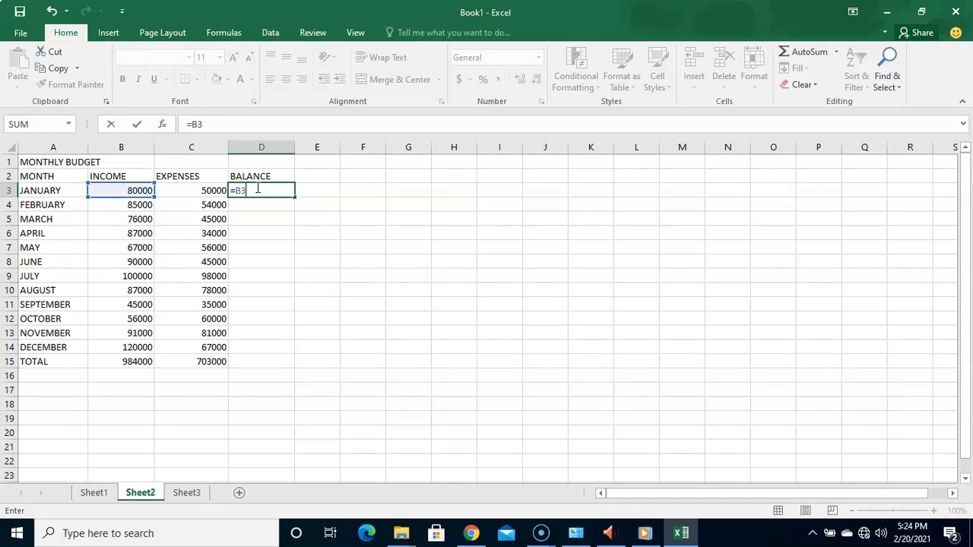
text(-C3)
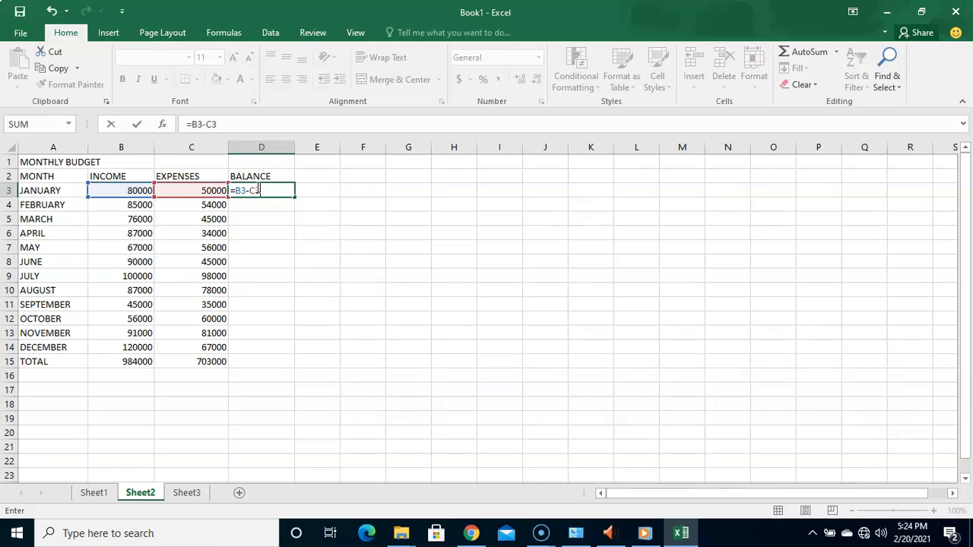
key(Return)
click(292, 191)
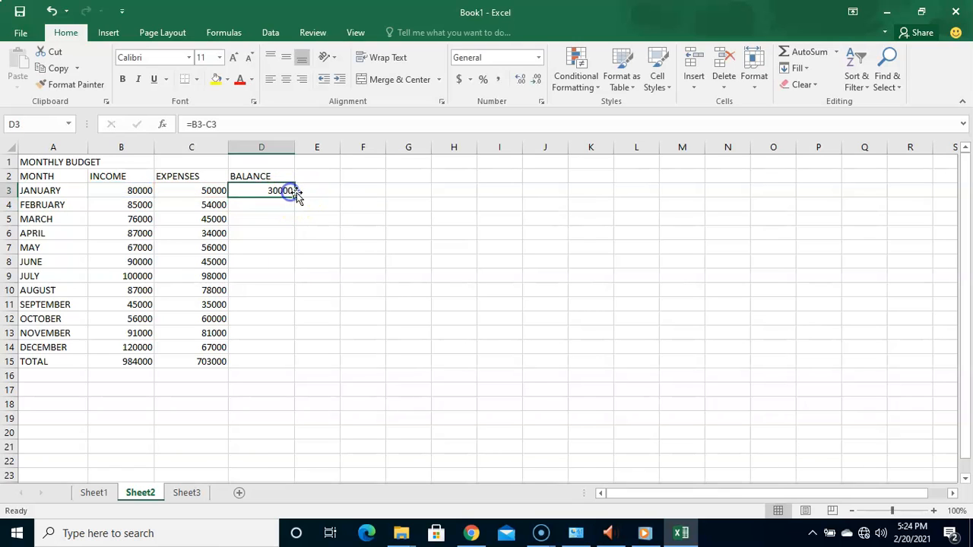
Fill the balance formula from D3 down to D14 and the total formula from C15 across to D15.
drag(294, 197, 283, 354)
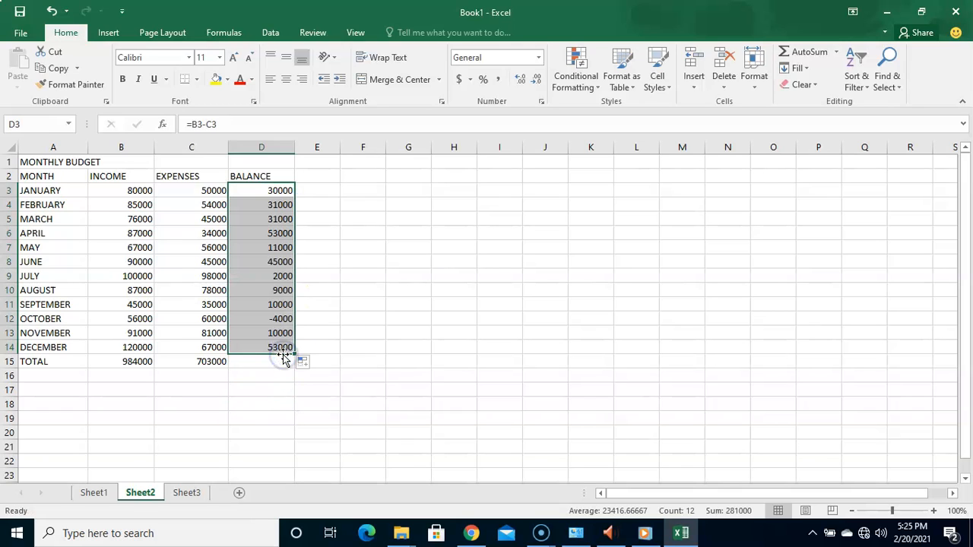
click(329, 332)
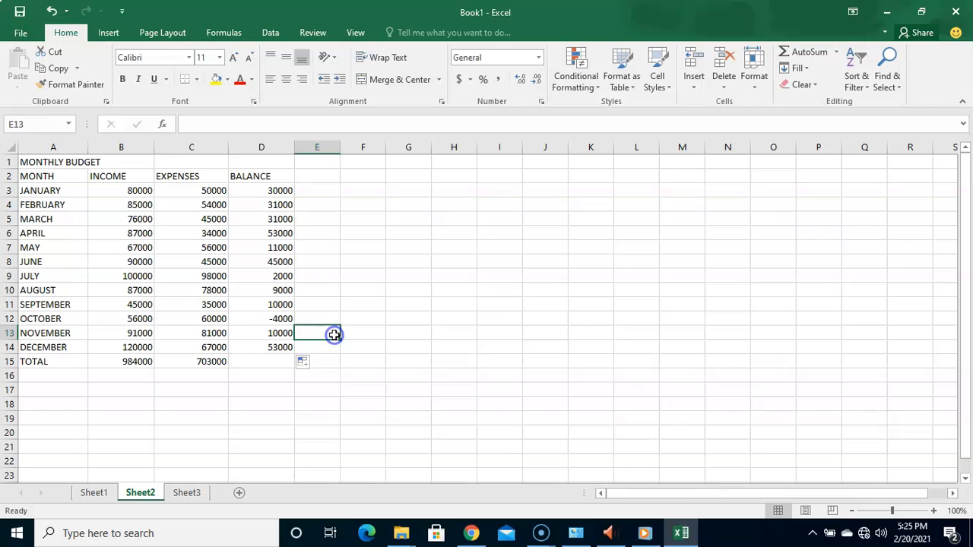
click(205, 361)
drag(228, 368, 286, 366)
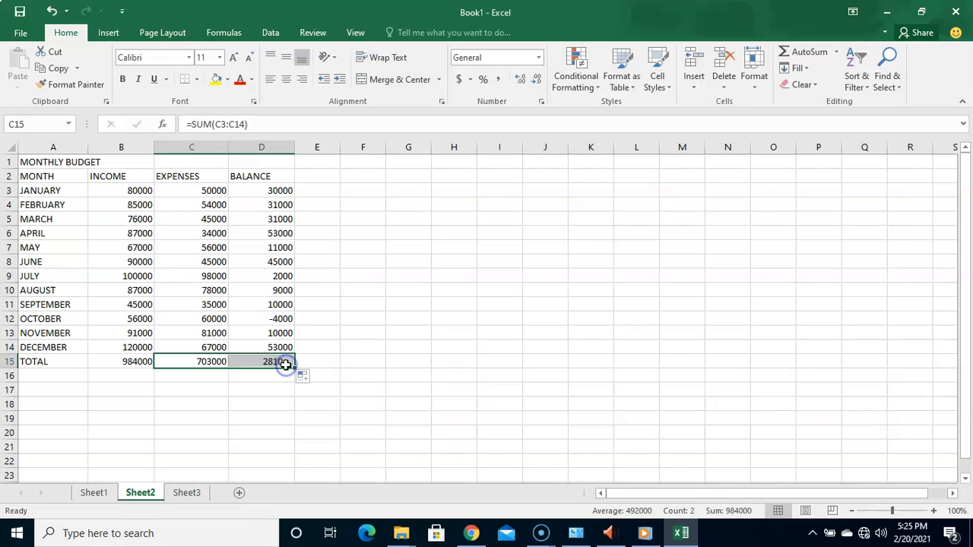
click(439, 329)
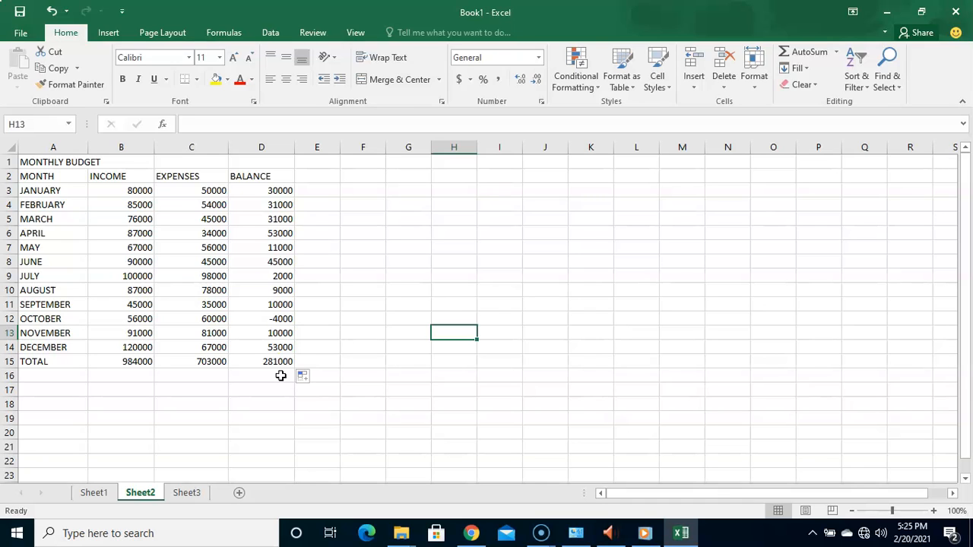
Label the row below TOTAL as MIN in A16.
click(133, 386)
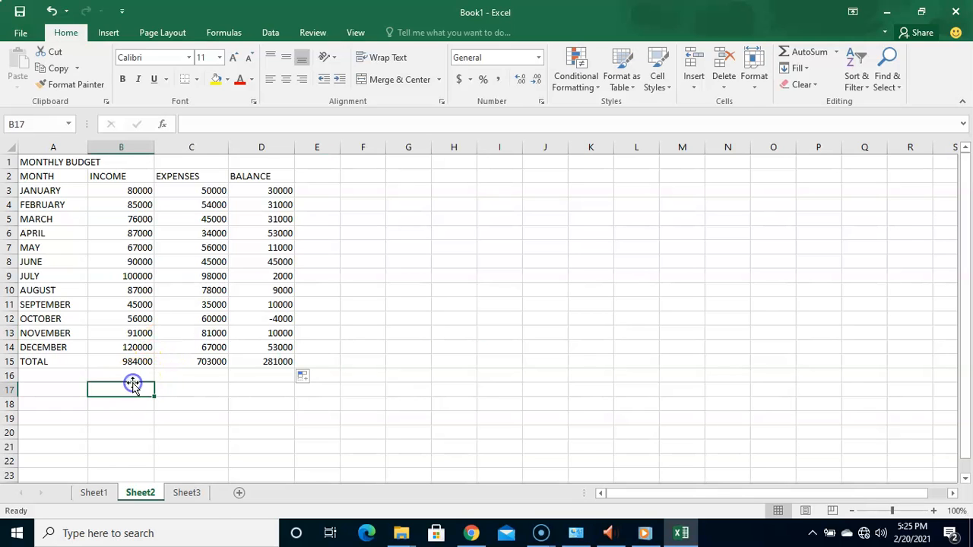
click(132, 375)
click(49, 381)
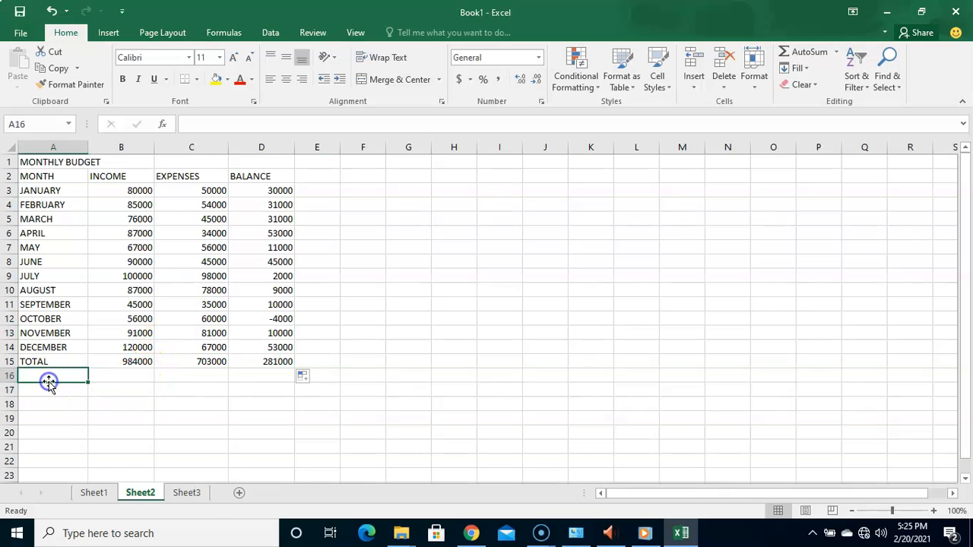
text(MIN)
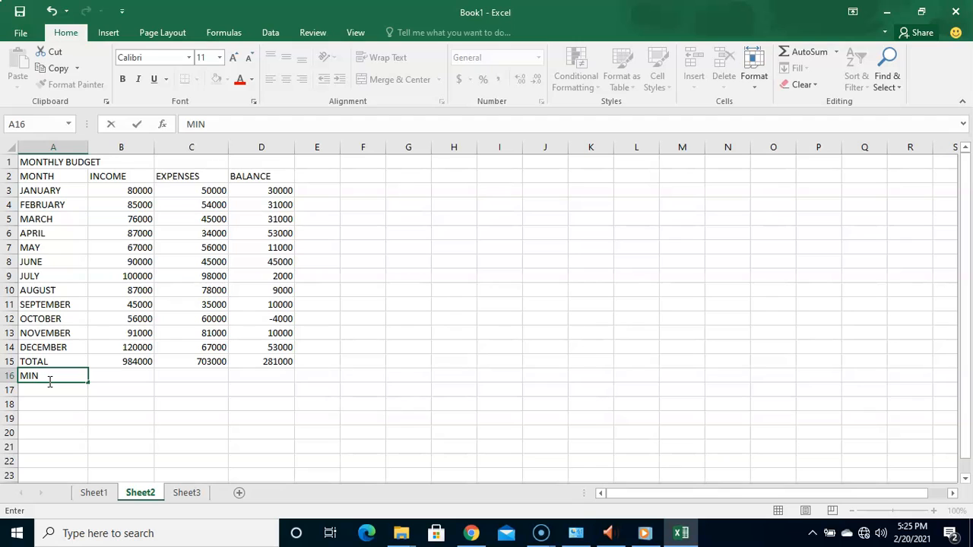
key(Tab)
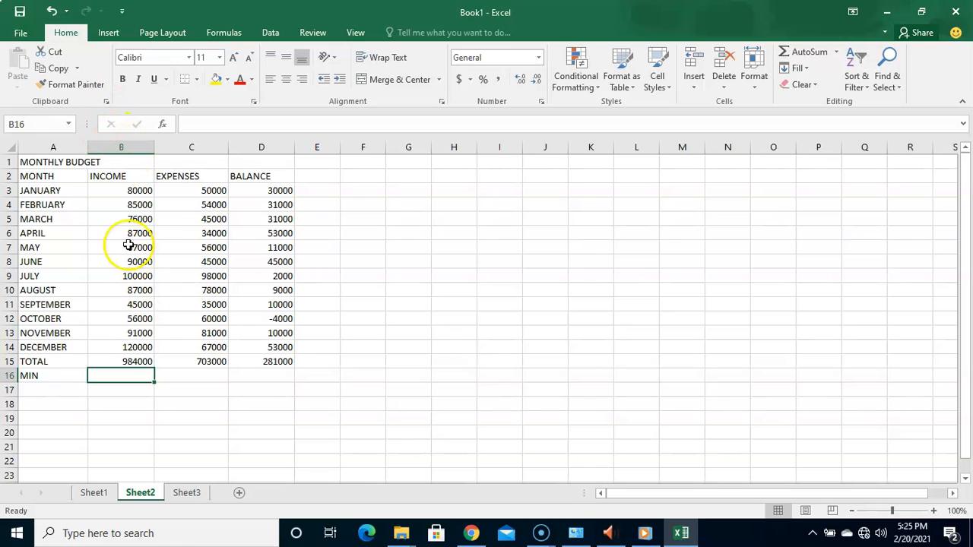
Enter the formula =MIN(B3:B14) in B16 to find the lowest monthly income.
text(=)
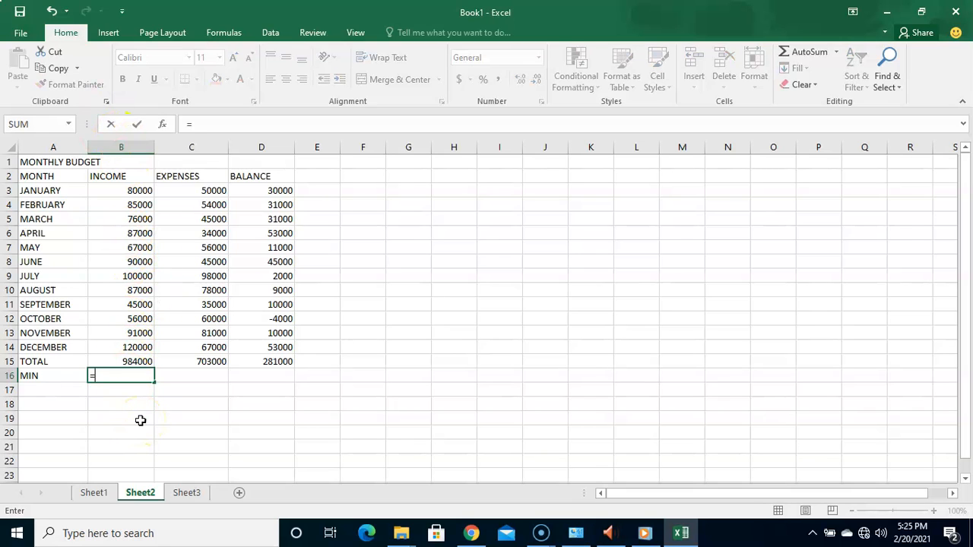
text(MIN)
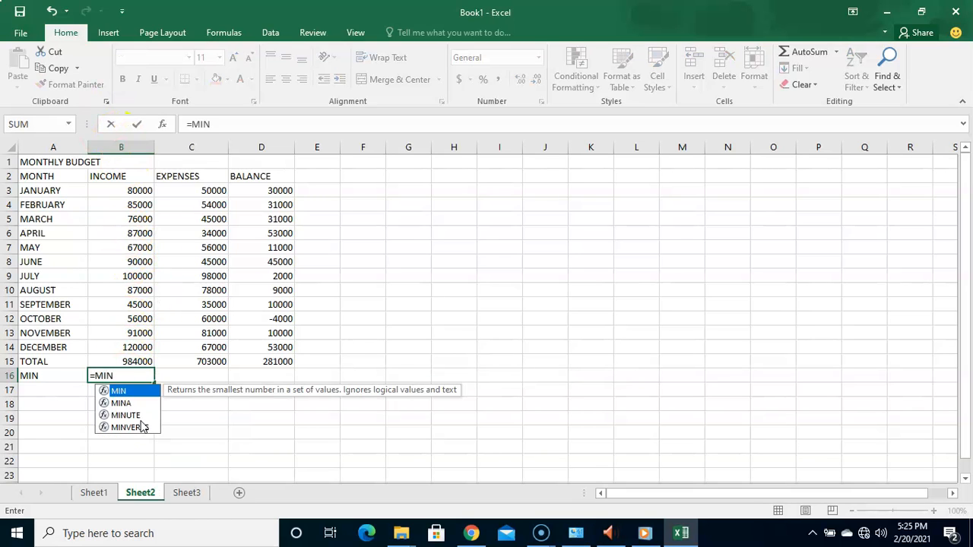
text(()
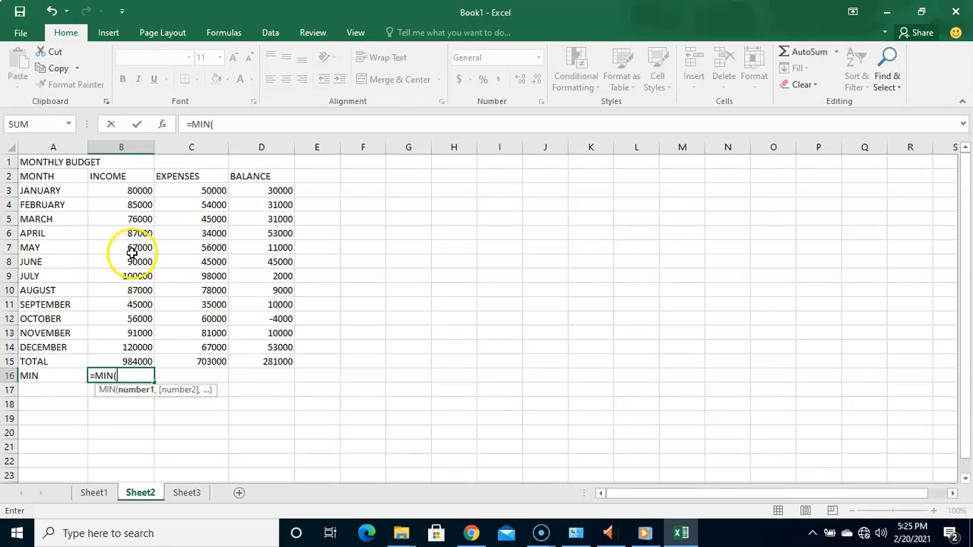
click(136, 189)
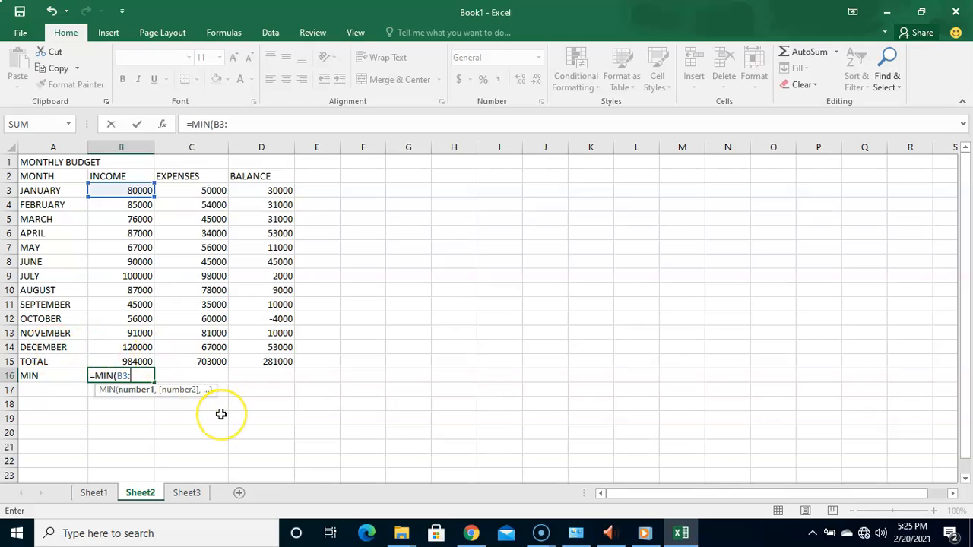
text(B14)
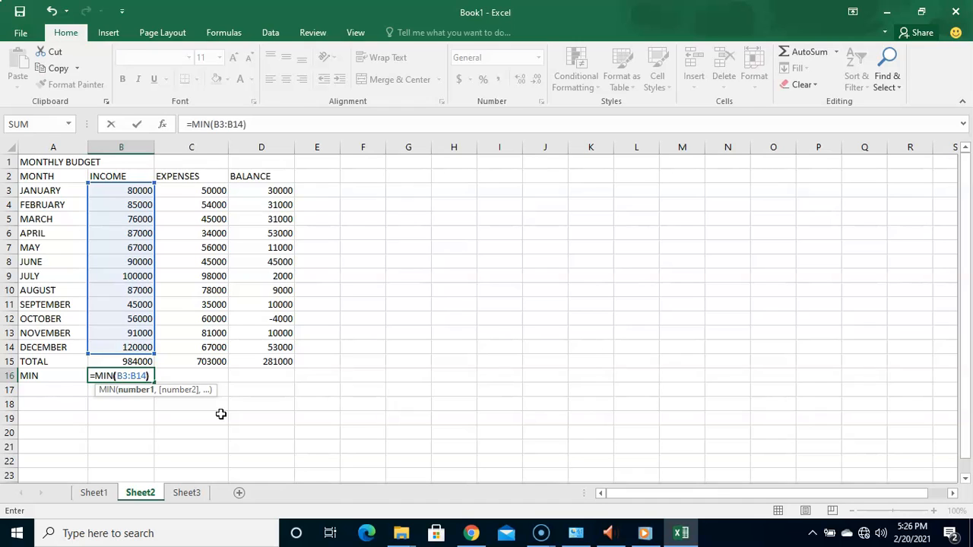
key(Return)
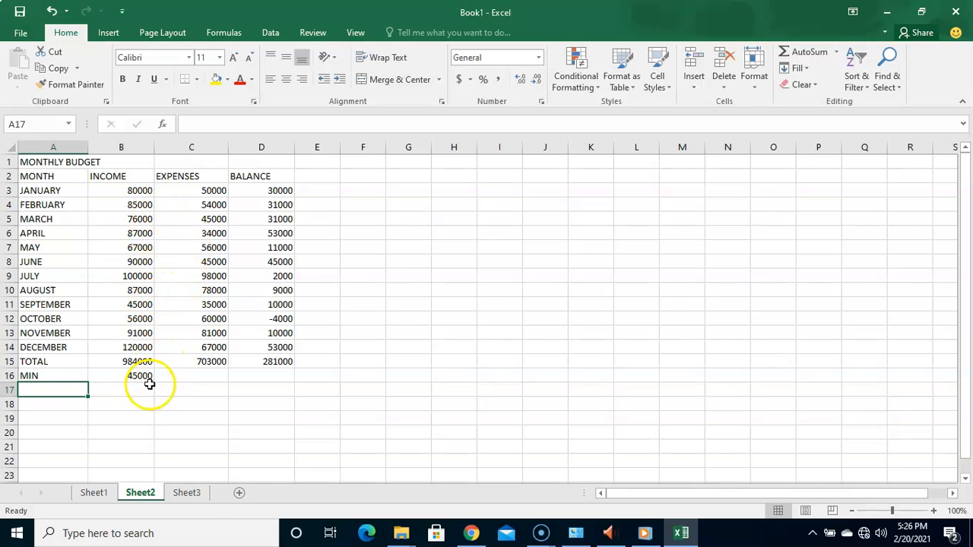
Fill the minimum formula from B16 across to D16 for the expenses and balance columns.
click(193, 374)
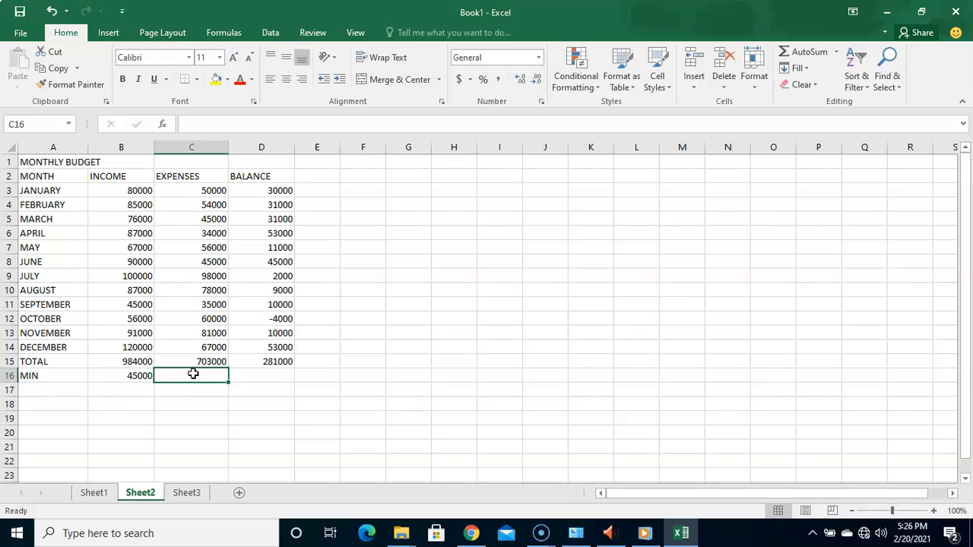
click(135, 376)
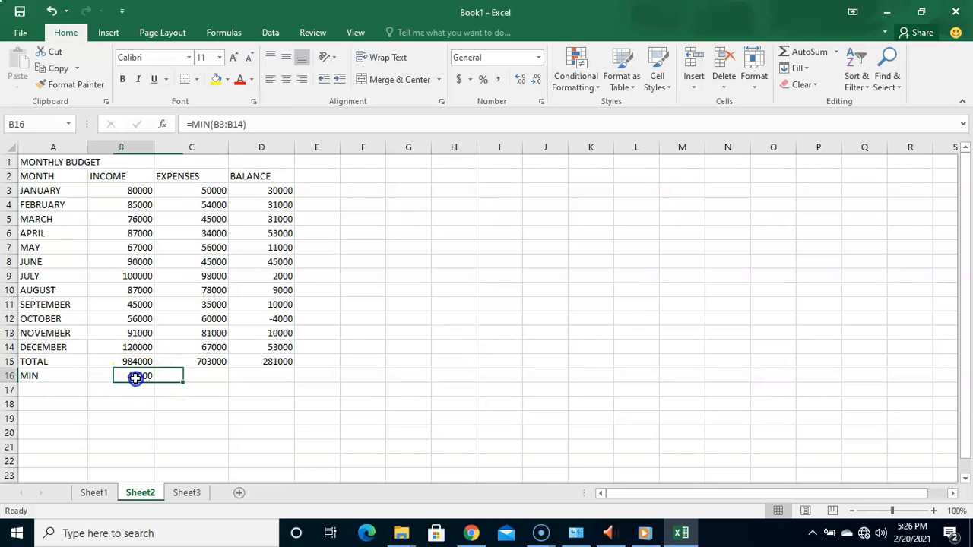
drag(151, 379, 215, 379)
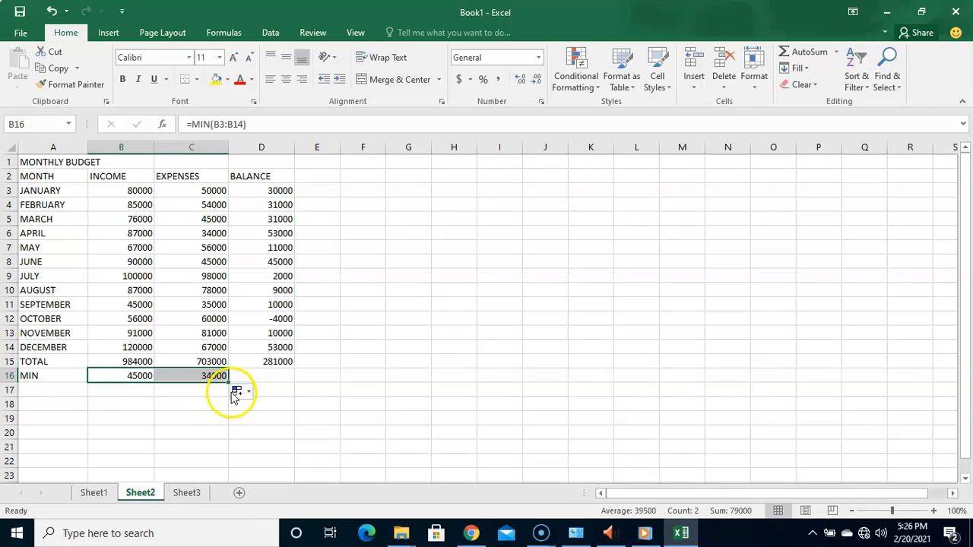
drag(229, 383, 276, 381)
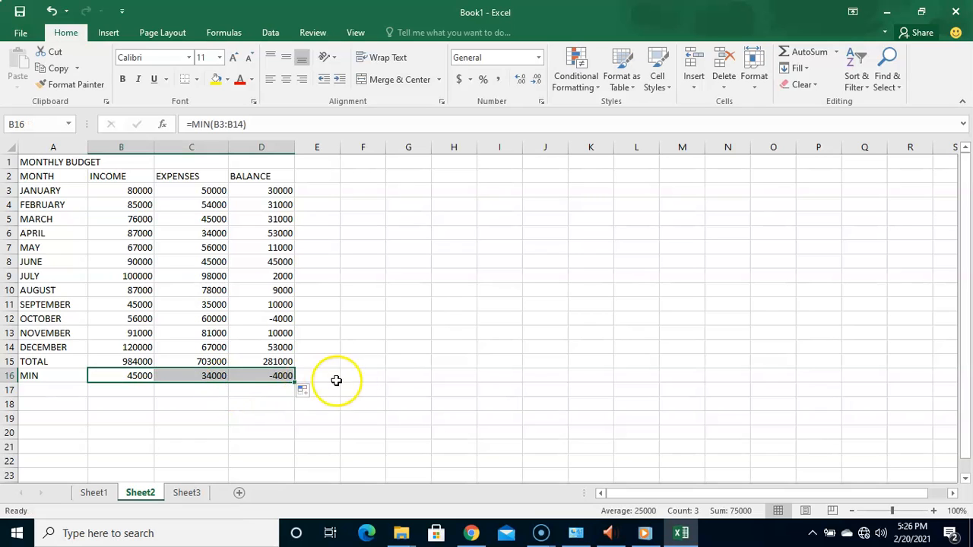
click(373, 380)
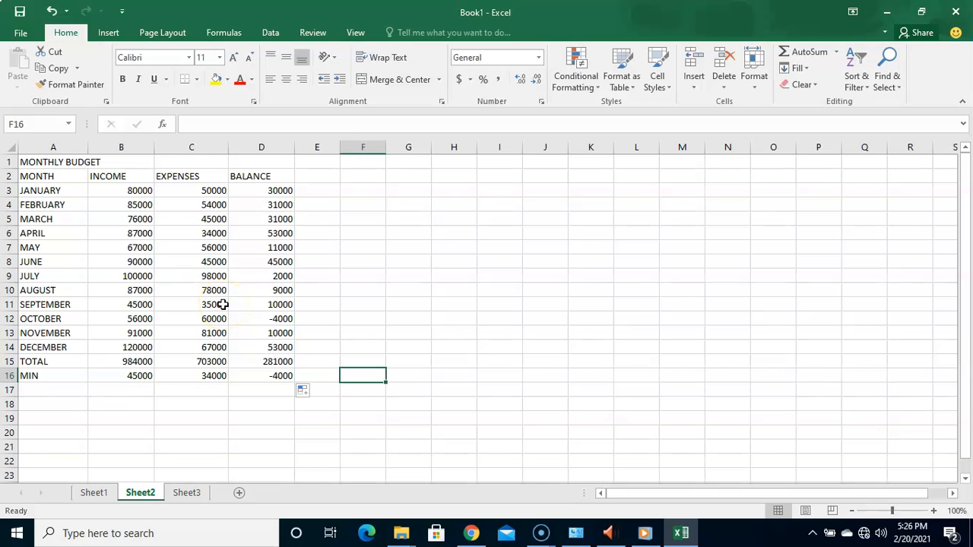
Label the row below MIN as MAX in A17.
click(42, 392)
text(MAX)
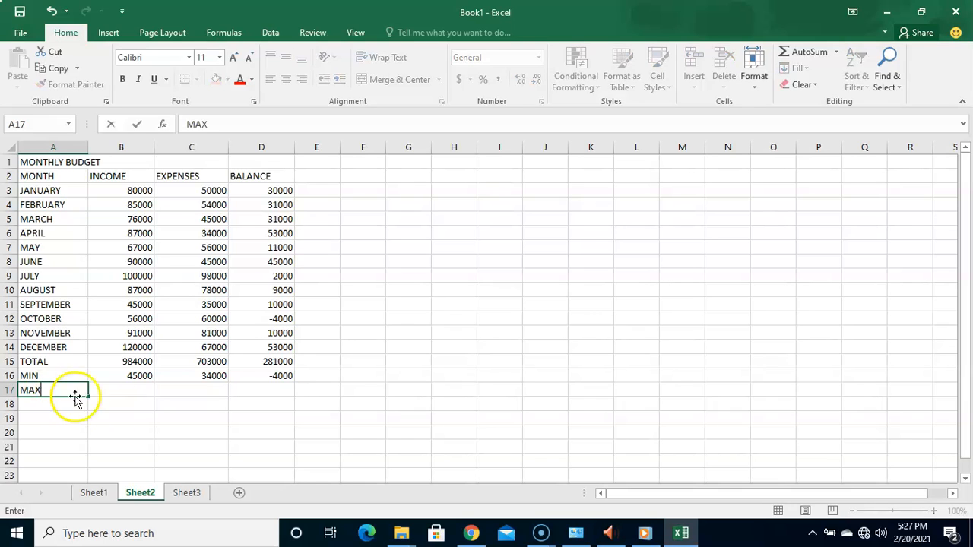
click(132, 386)
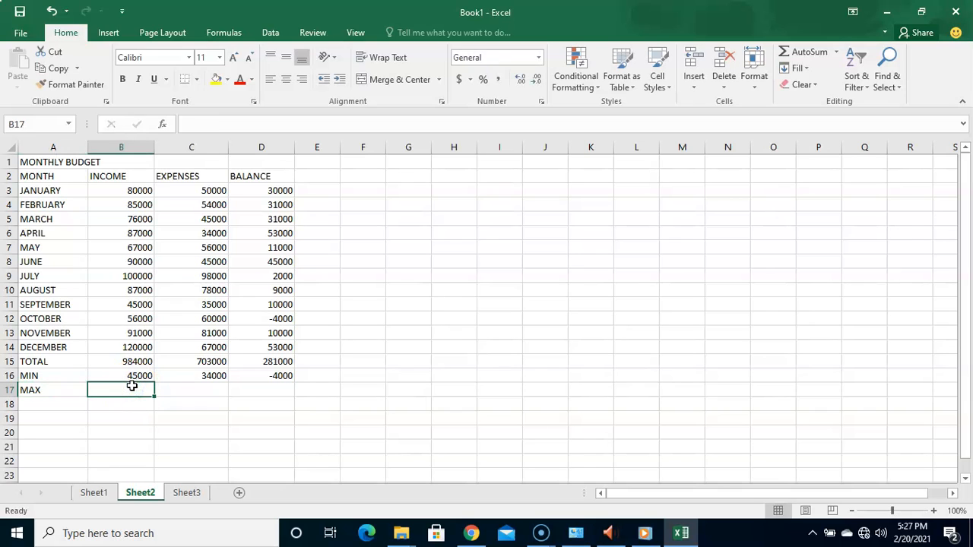
Enter the formula =MAX(B3:B14) in B17 to find the highest monthly income.
click(130, 398)
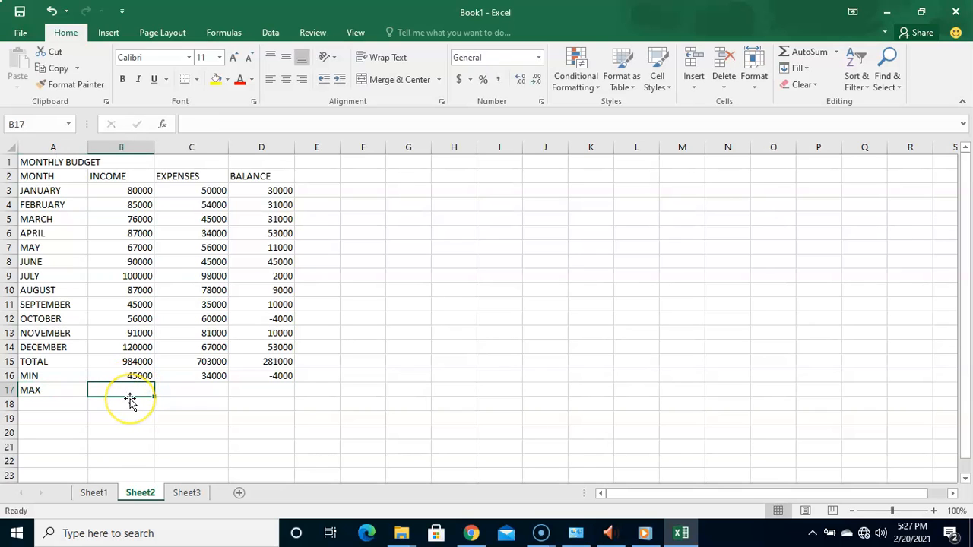
text(=MAX)
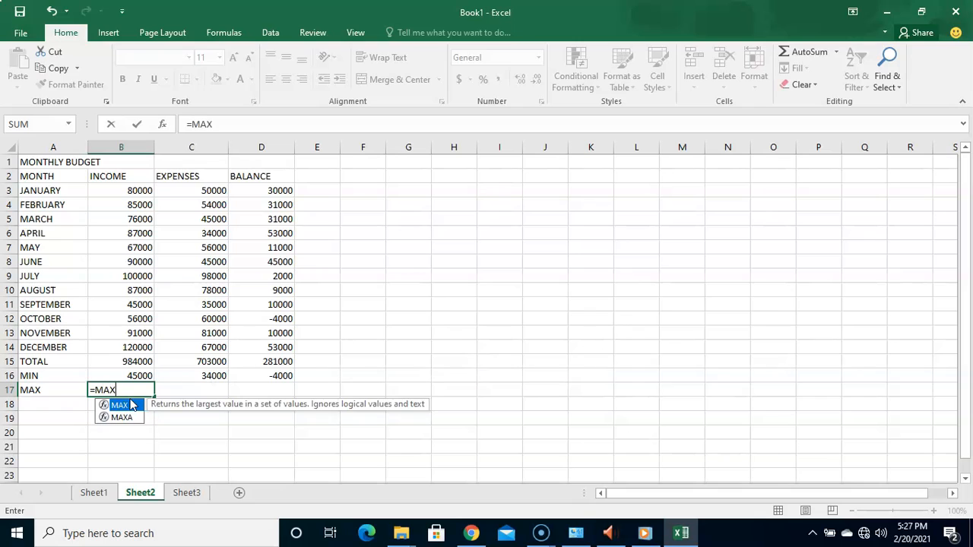
text(B)
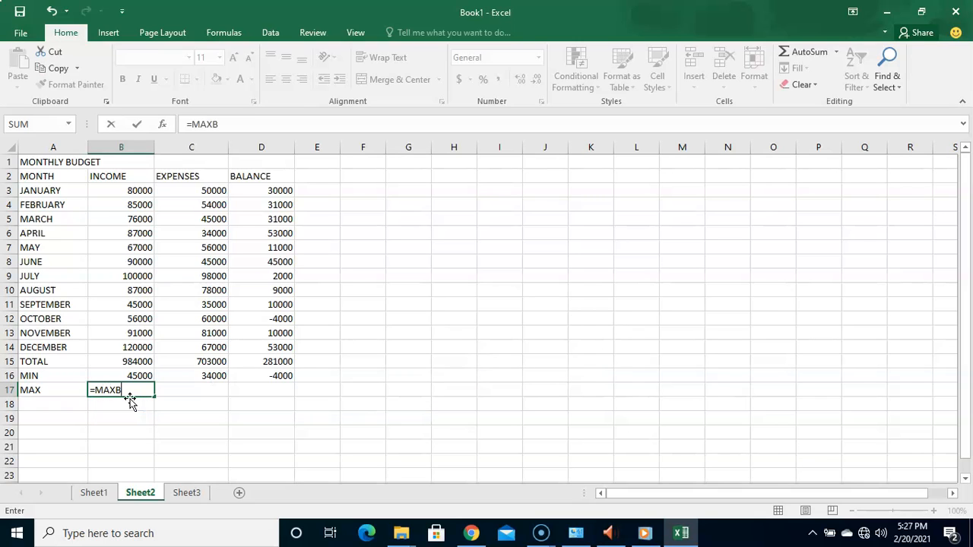
key(BackSpace)
text((B3)
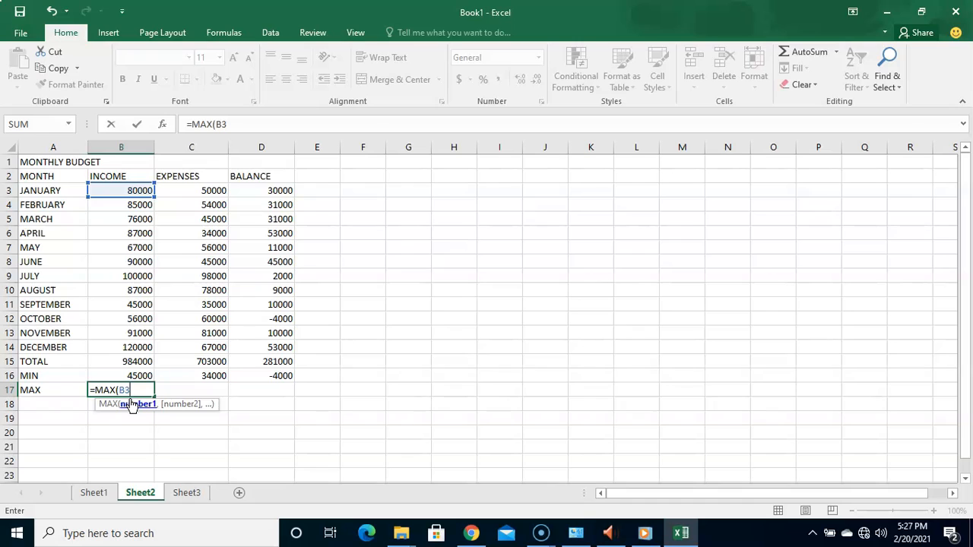
text(:B14)
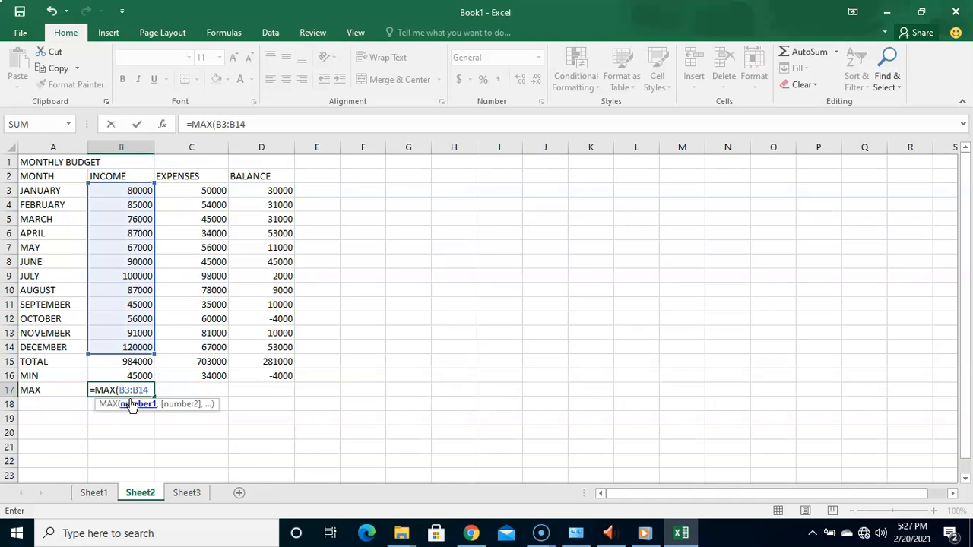
key(Return)
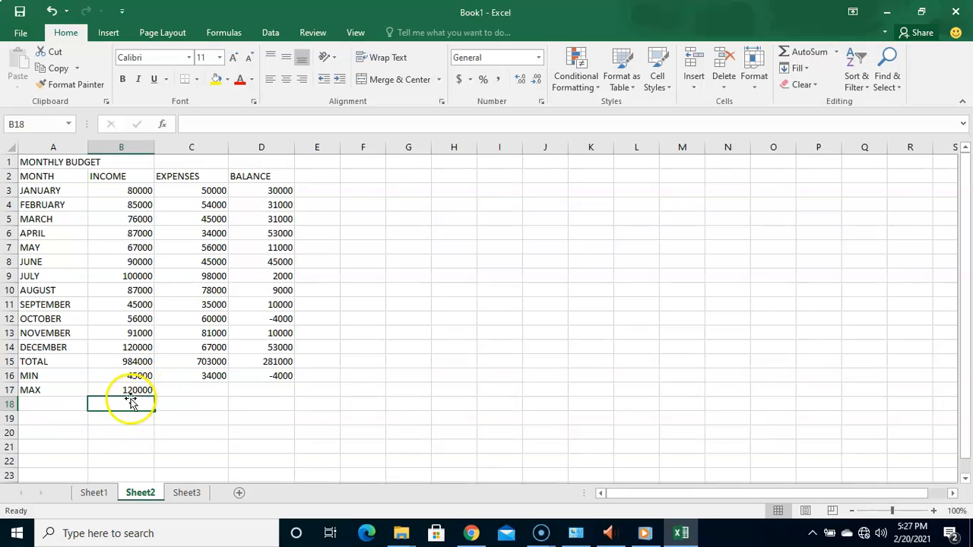
Fill the maximum formula from B17 across to D17 and check the copied formulas in D17 and C17.
click(211, 387)
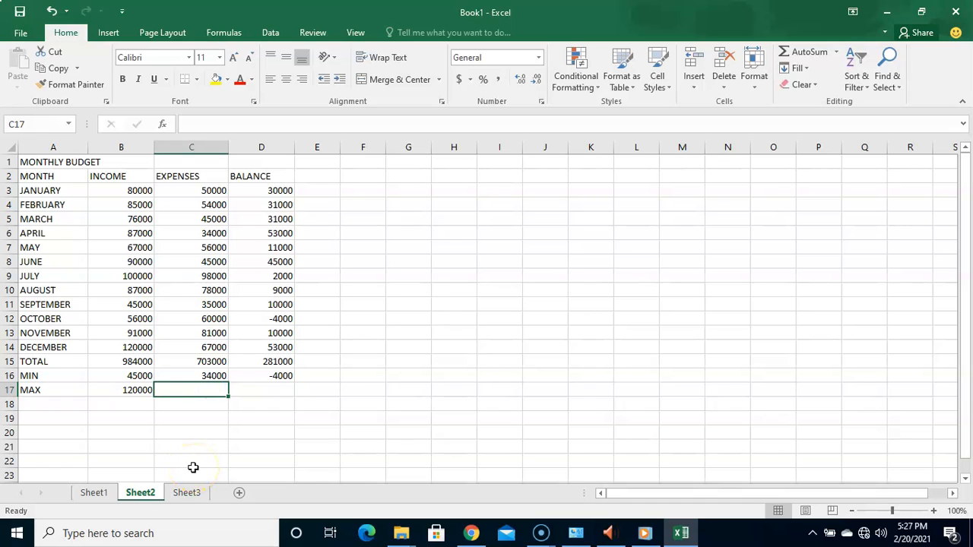
click(144, 391)
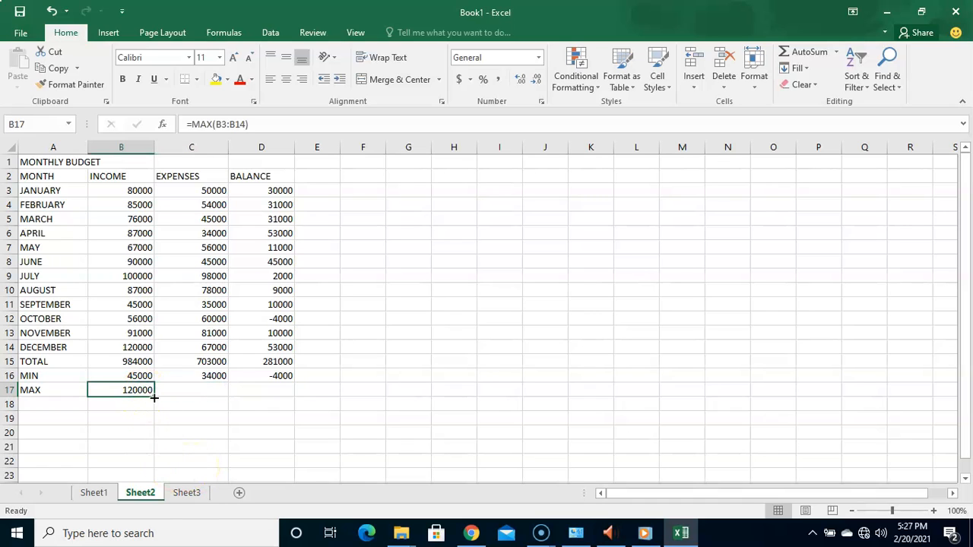
drag(154, 396, 283, 397)
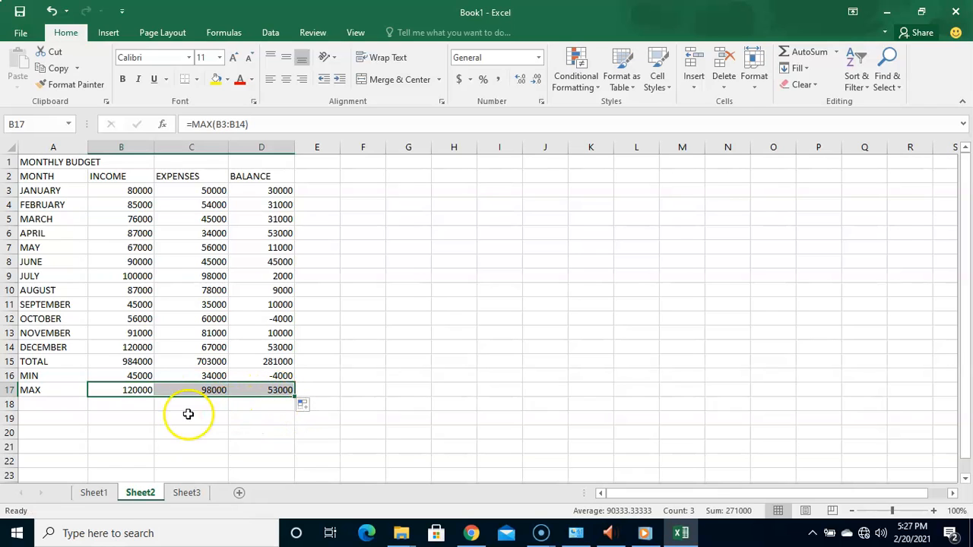
click(61, 407)
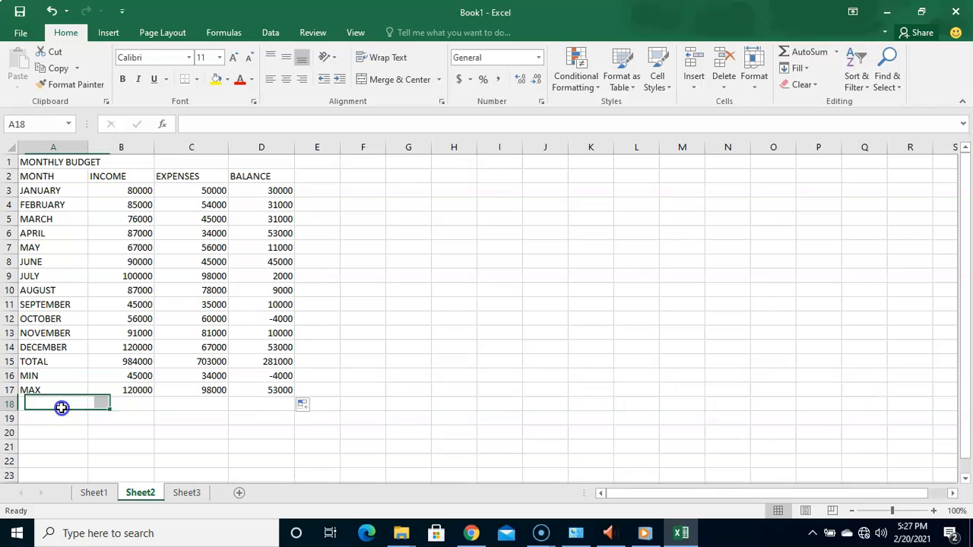
click(280, 392)
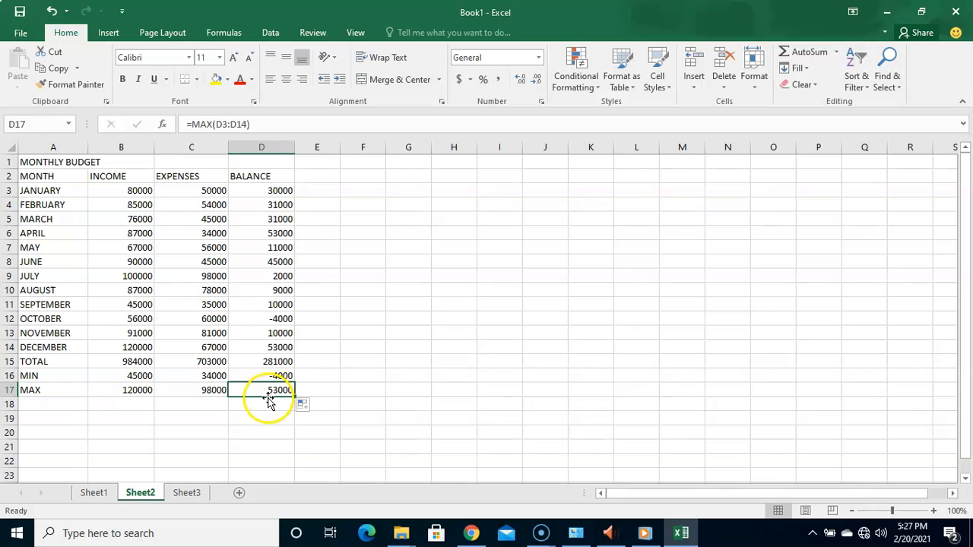
click(211, 391)
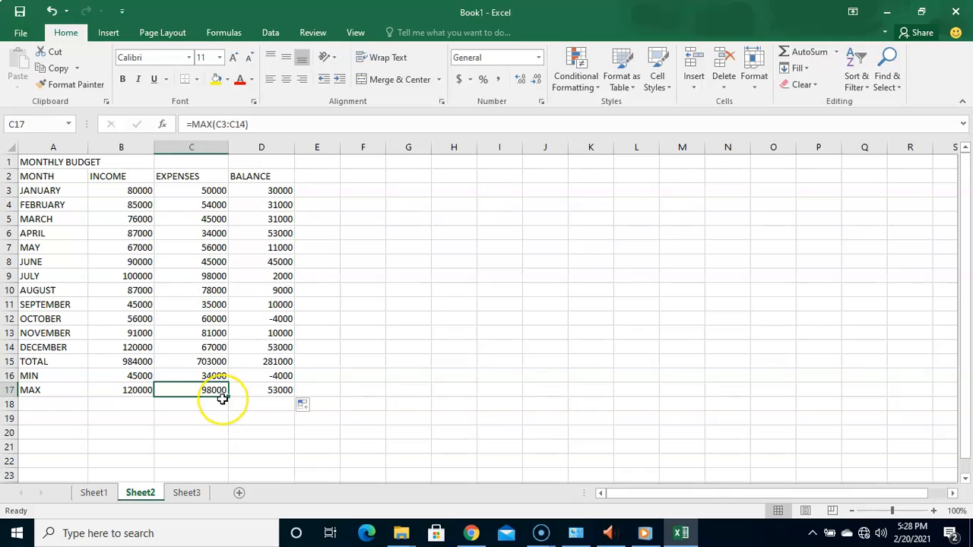
Label A18 as AVERAGE and enter the formula =AVERAGE(B3:B14) in B18 for the average monthly income.
click(67, 404)
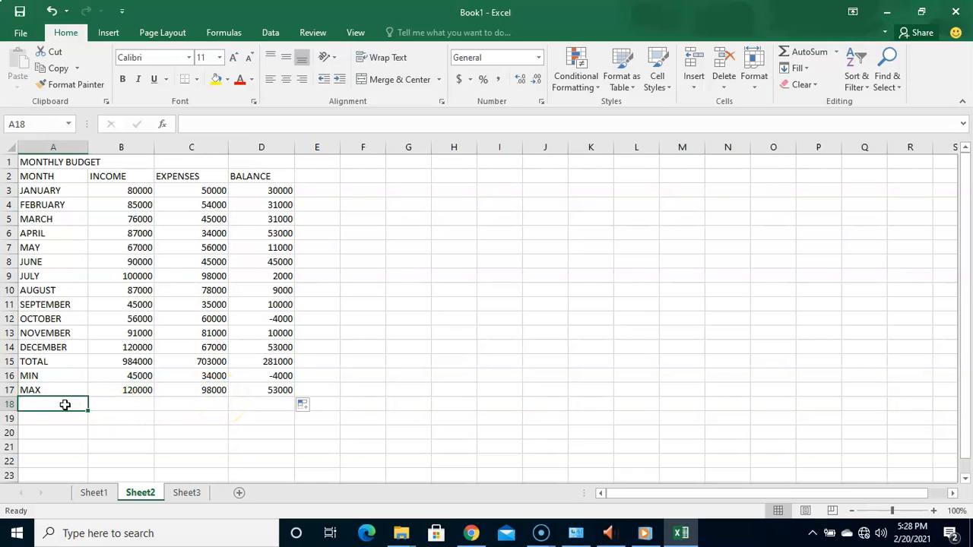
text(AVERAGE)
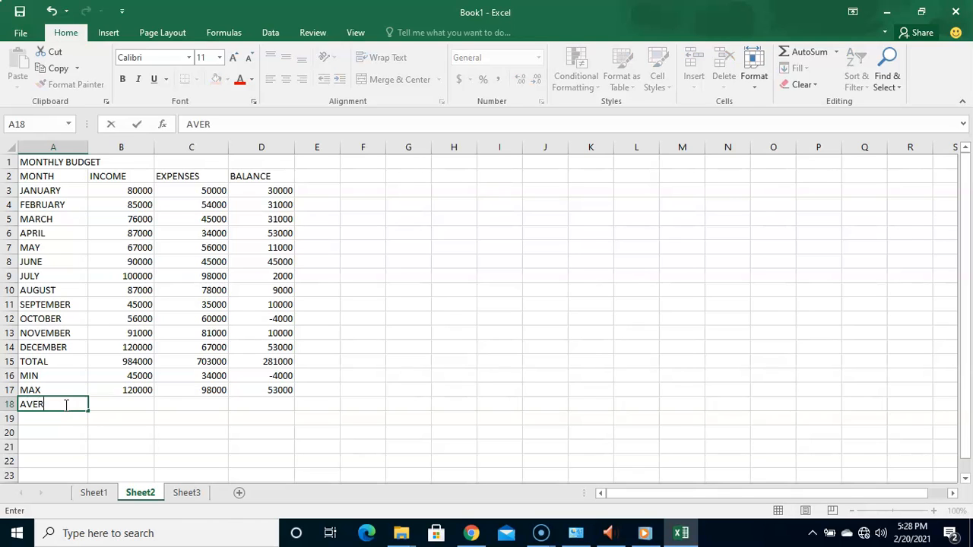
click(124, 404)
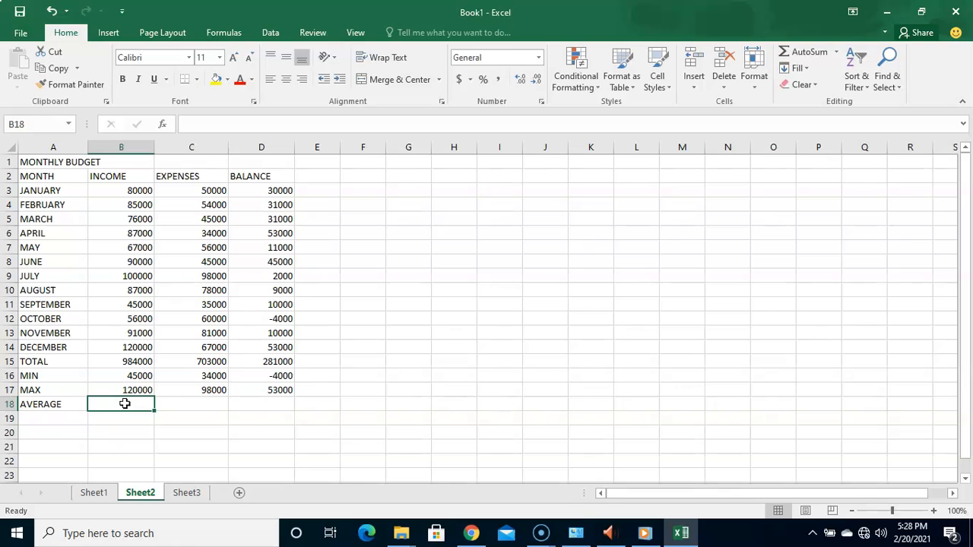
text(=AVERAGE(B3)
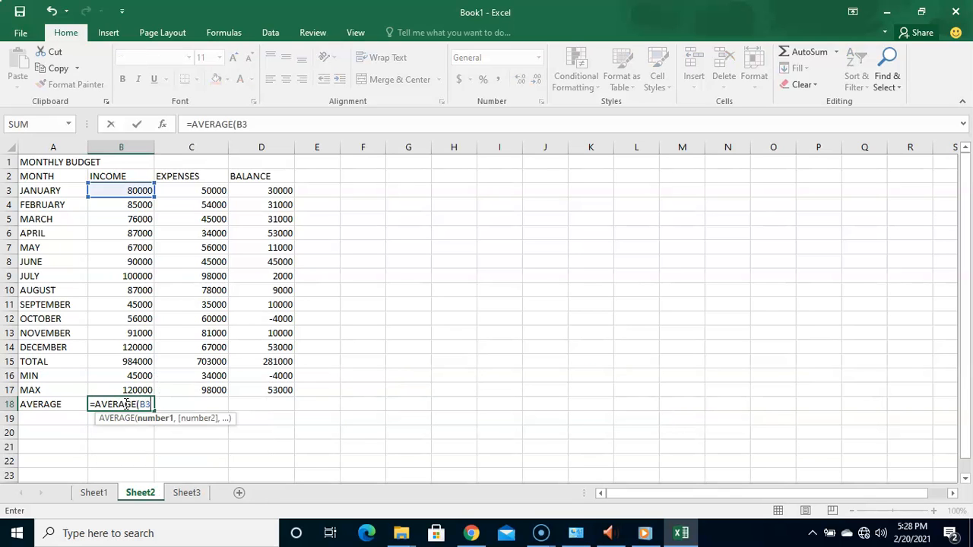
text(:B14)
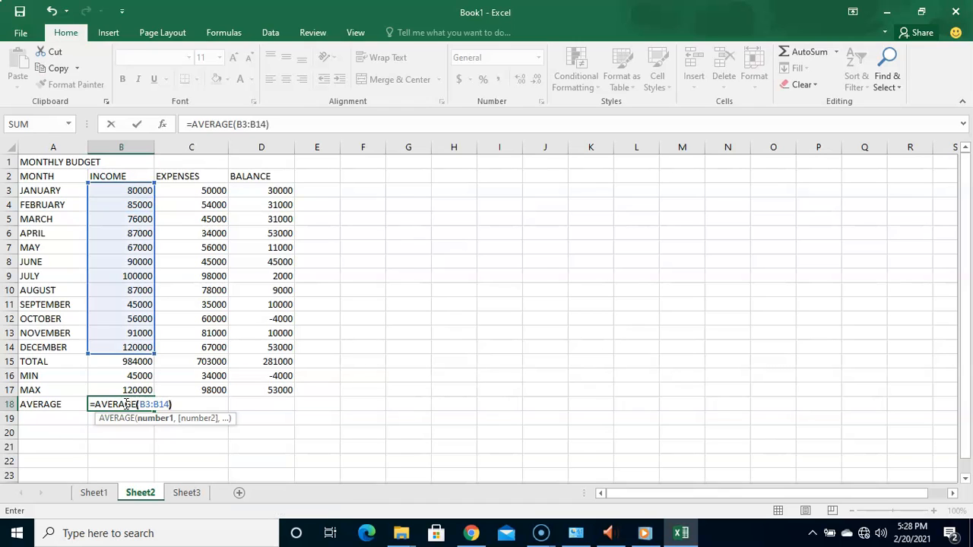
text())
key(Return)
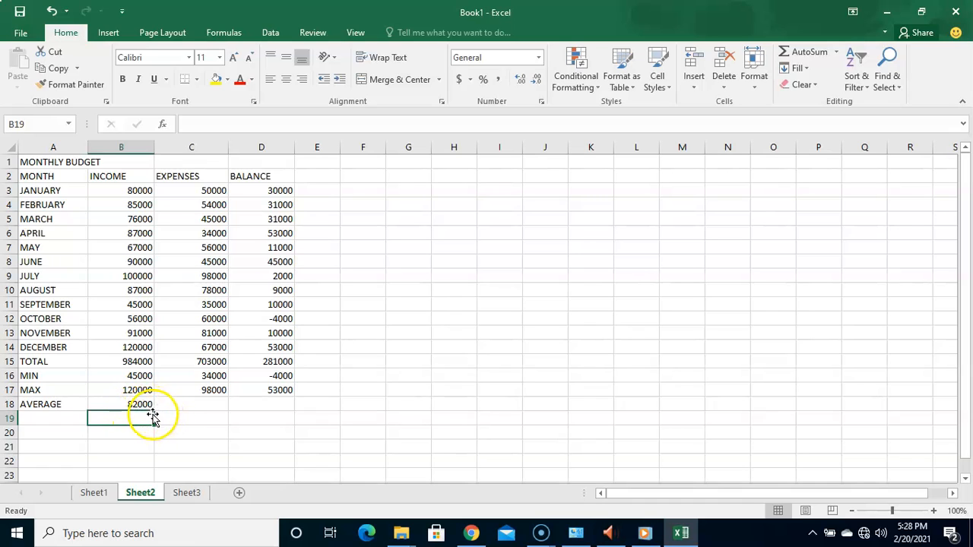
Fill the average formula from B18 across to D18 for the expenses and balance columns.
click(139, 405)
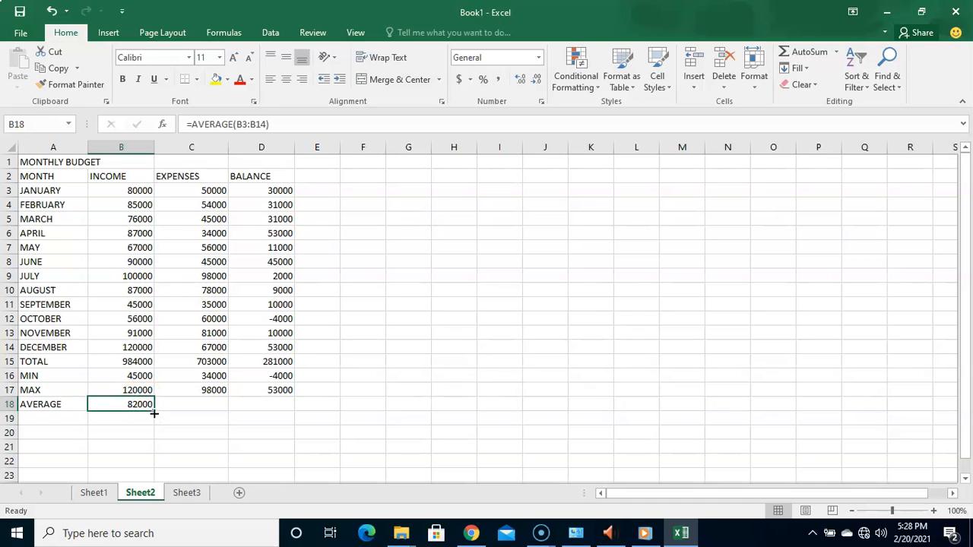
drag(153, 413, 208, 405)
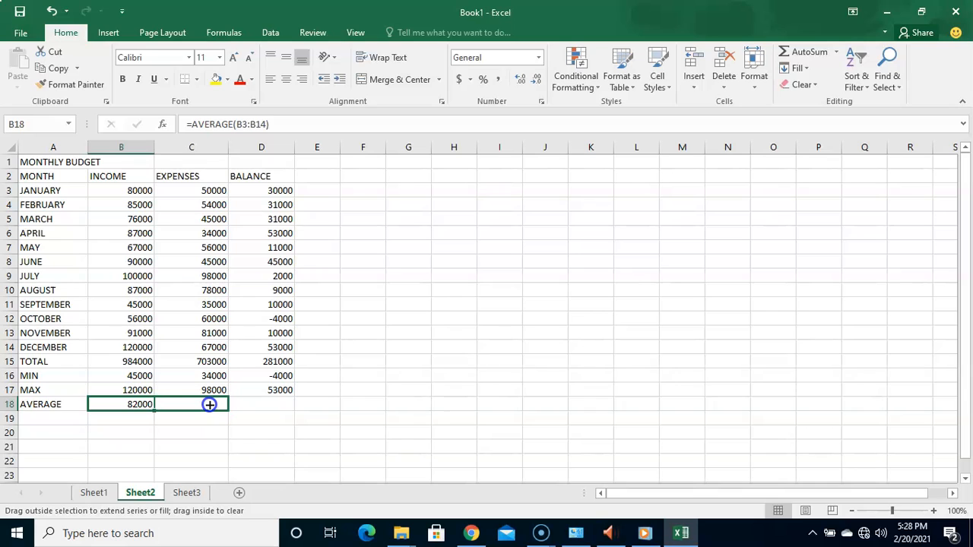
drag(211, 405, 278, 406)
click(373, 418)
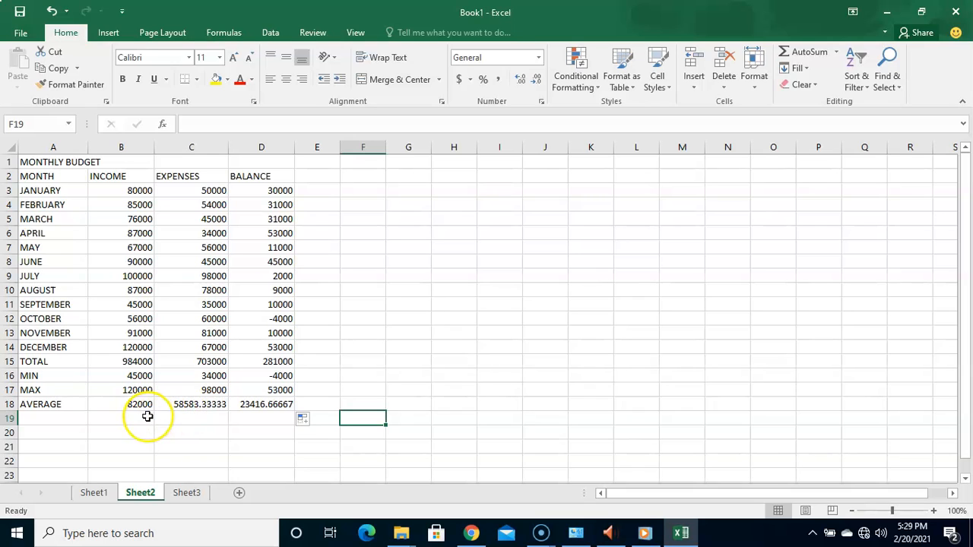
click(36, 422)
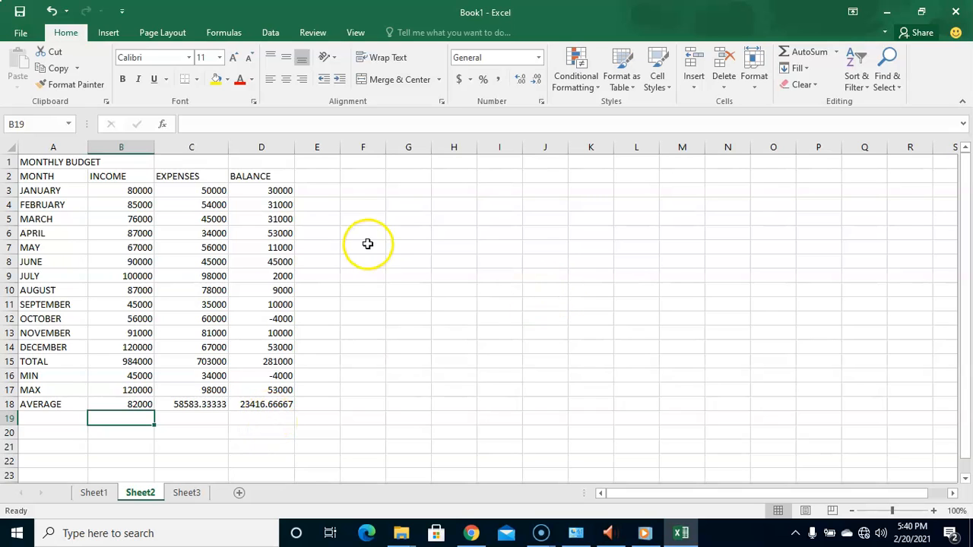
Review the average income formula in B18 and the total income formula in B15.
click(418, 190)
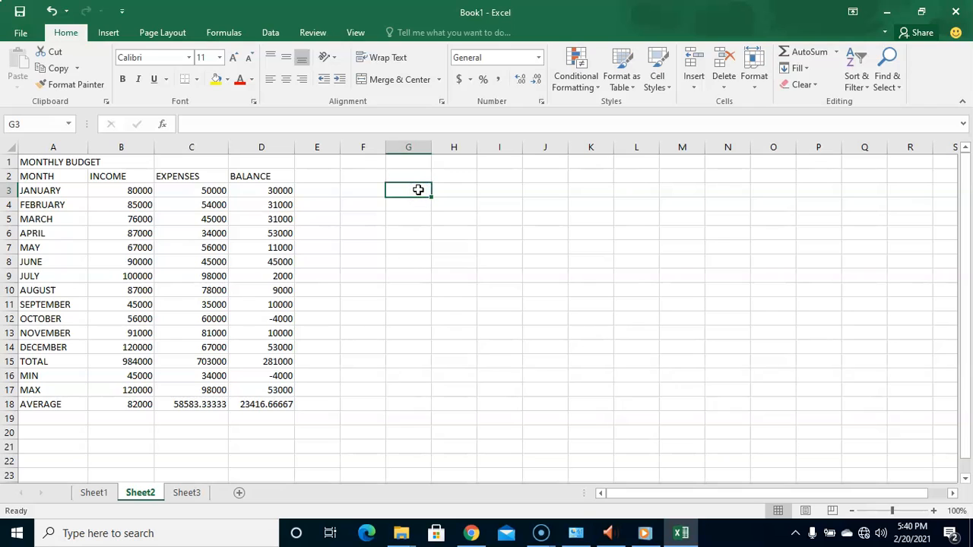
click(134, 408)
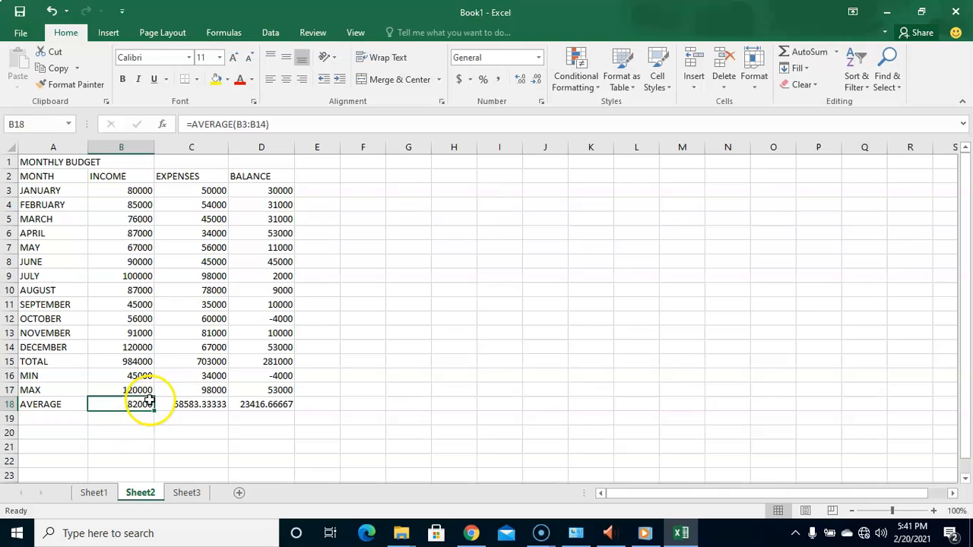
click(140, 360)
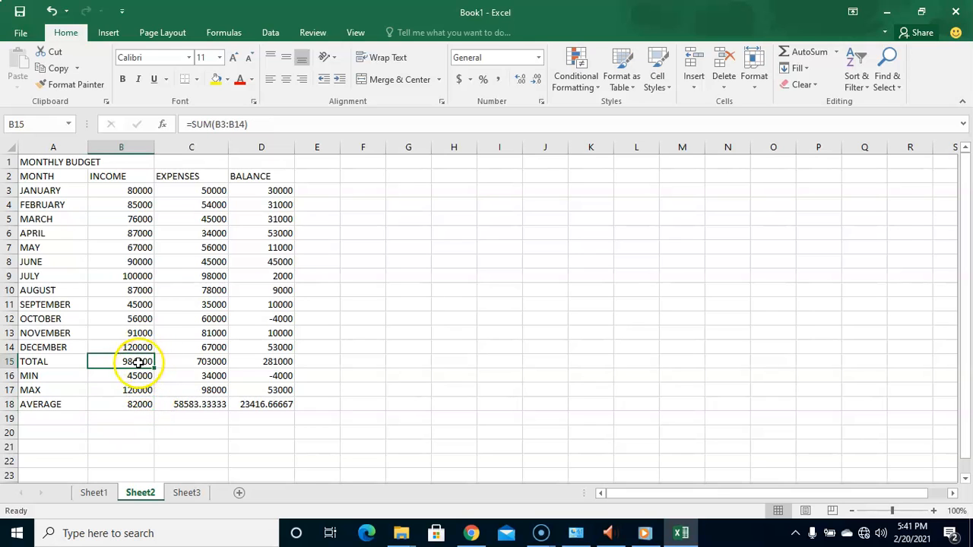
Enter the sample numbers 10, 20, 30, 40 and 50 down cells G3 to G7.
click(417, 191)
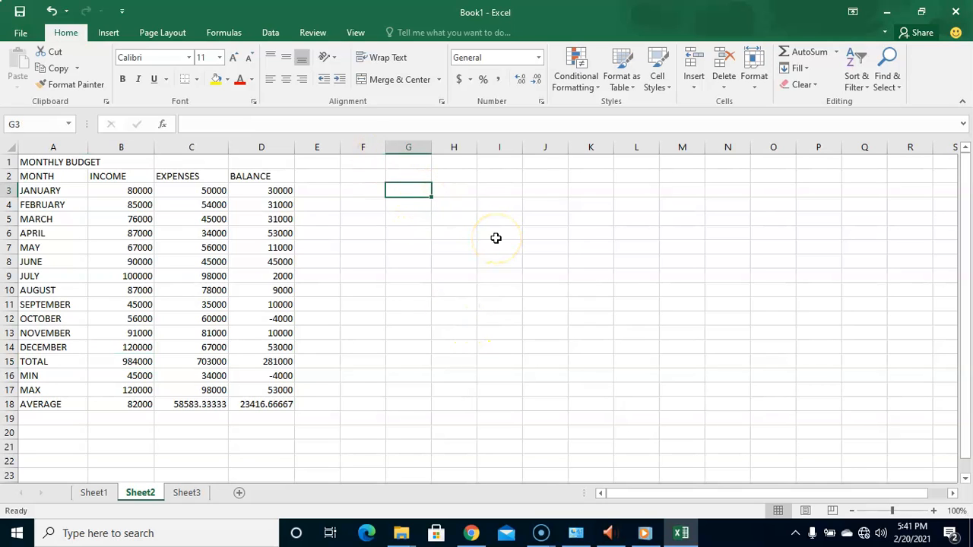
text(10)
key(Return)
text(20)
key(Return)
text(30)
key(Return)
text(40)
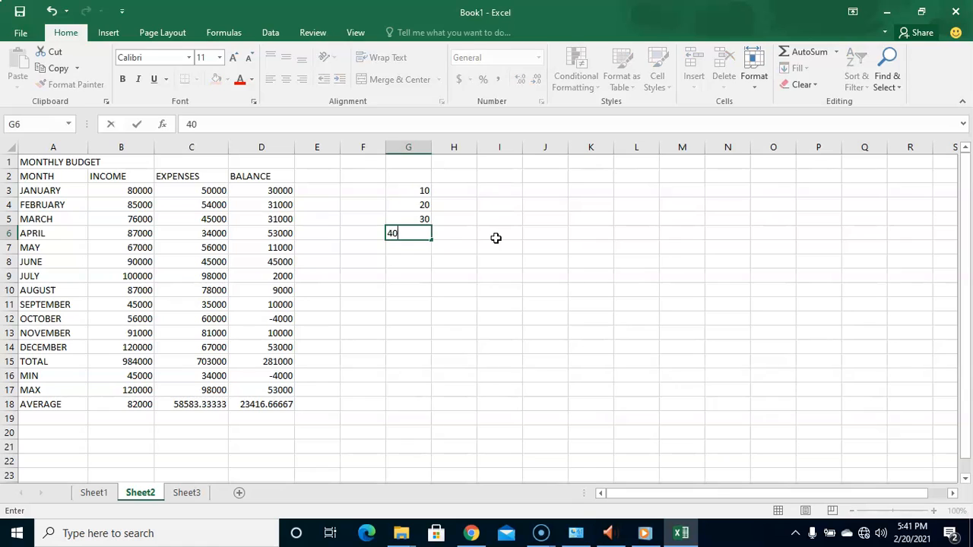
key(Return)
text(50)
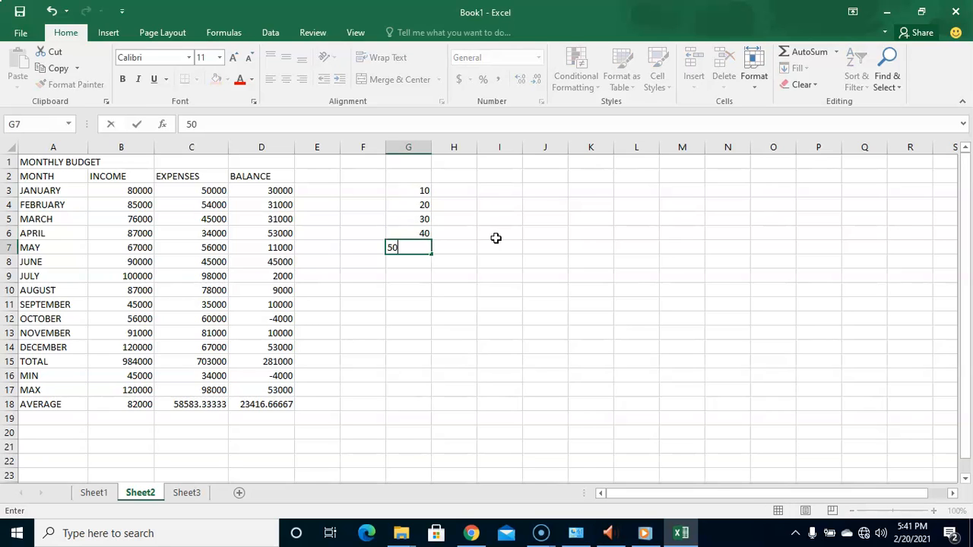
key(Return)
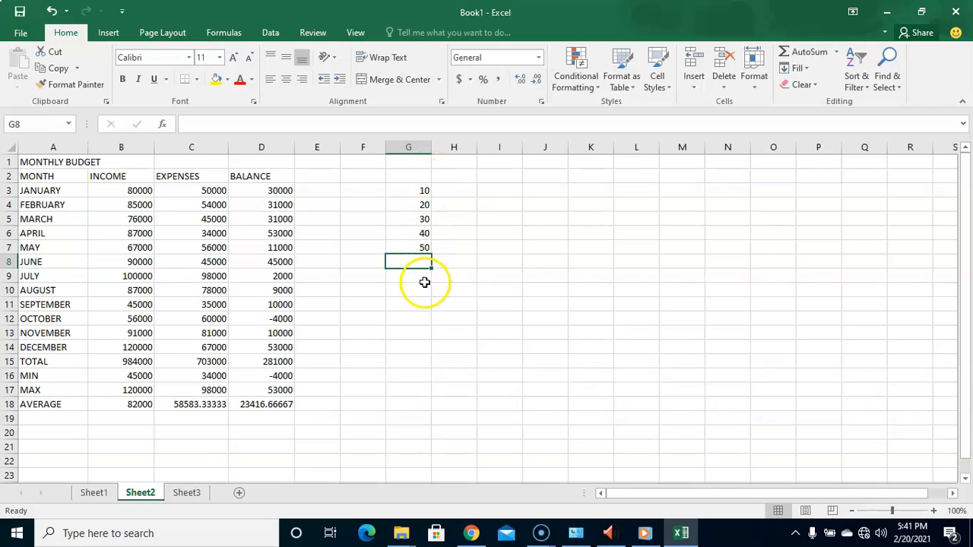
Total the sample numbers with AutoSum by selecting only the filled cells G3:G7.
click(420, 194)
drag(420, 193, 419, 250)
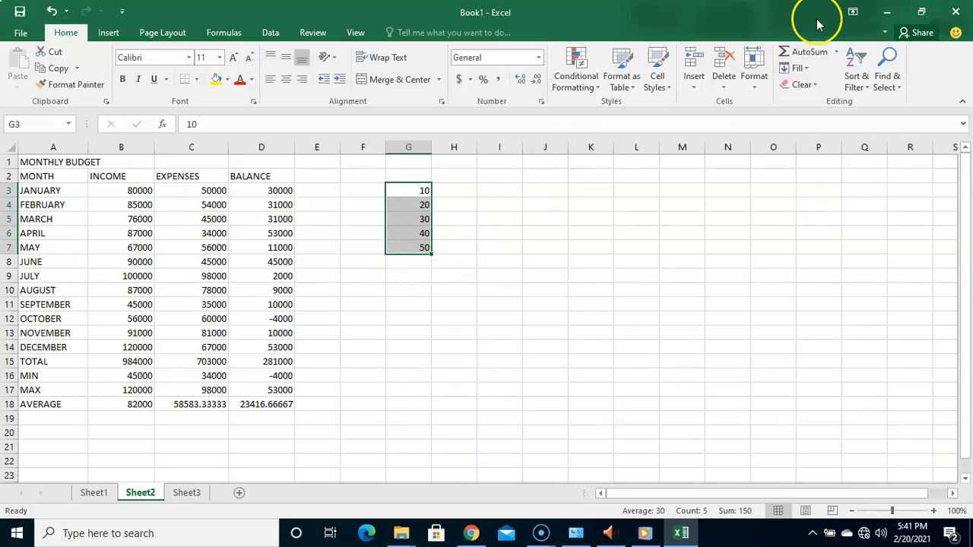
click(803, 53)
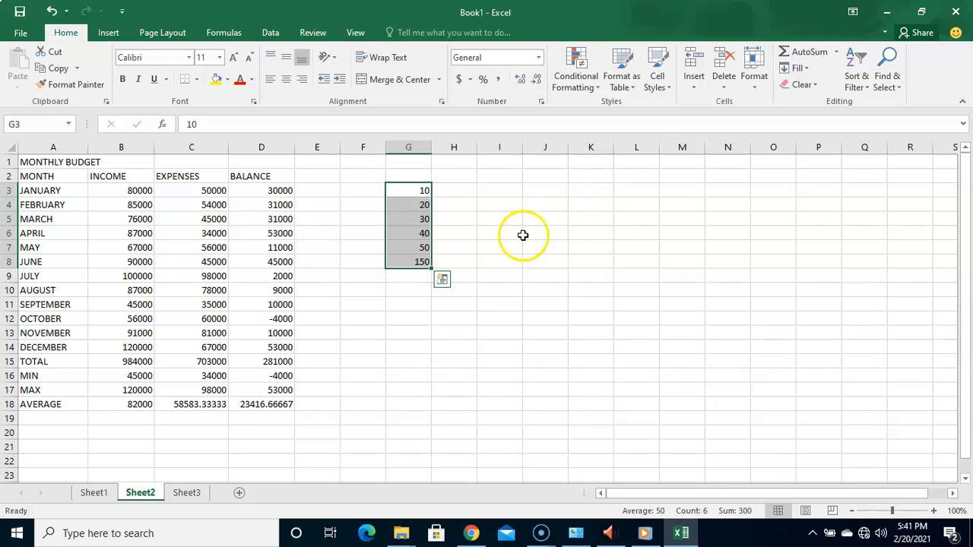
click(471, 258)
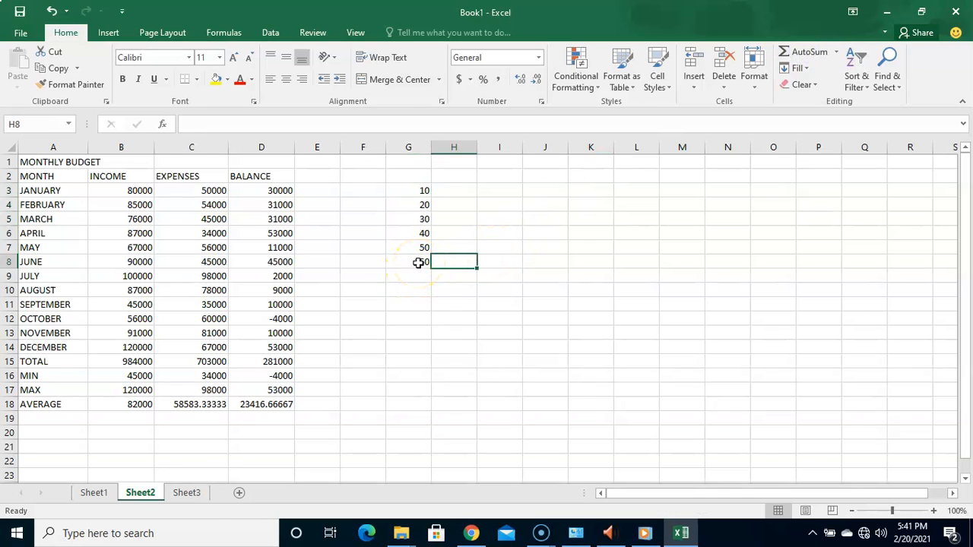
Check the sum formula in G8 and delete it.
click(418, 262)
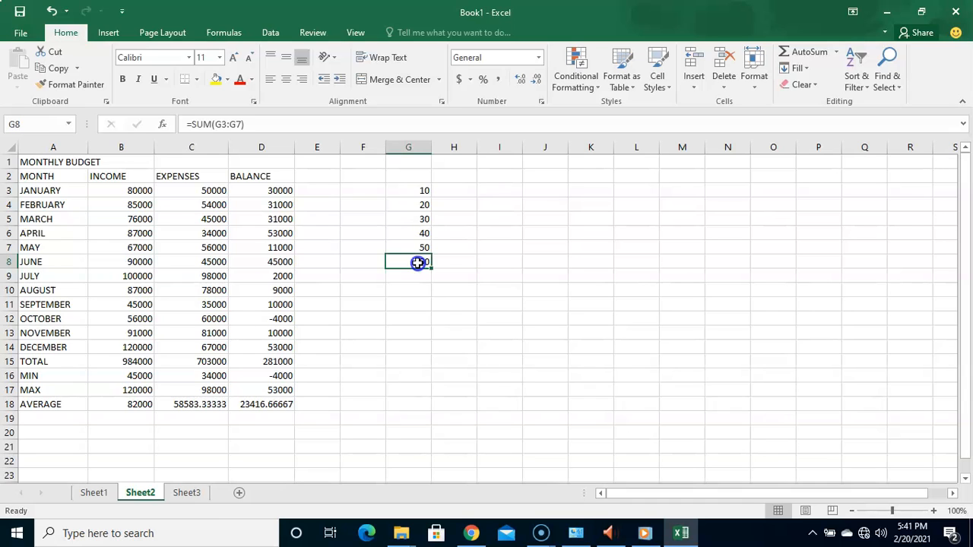
key(Delete)
click(513, 233)
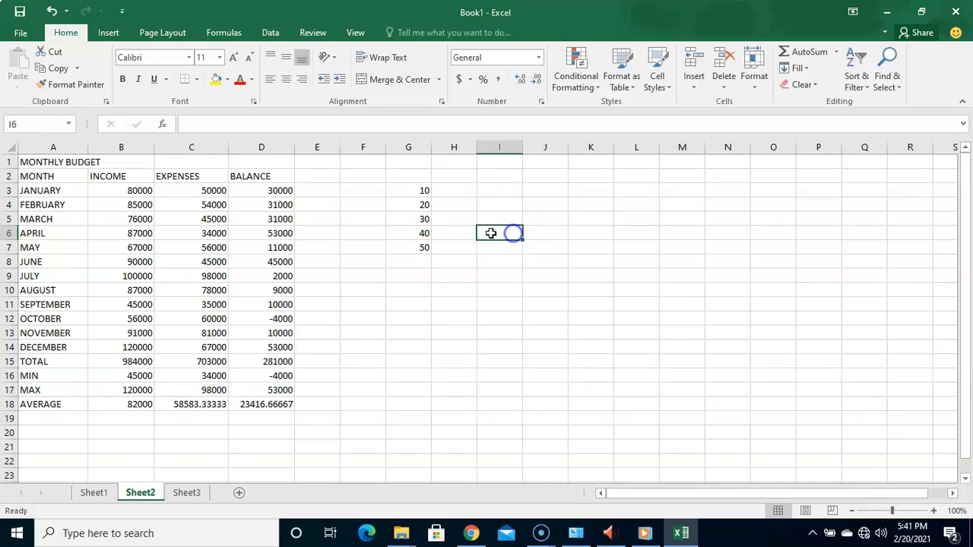
Total the sample numbers with AutoSum by selecting G3:G8, including the empty cell below them.
drag(419, 190, 425, 269)
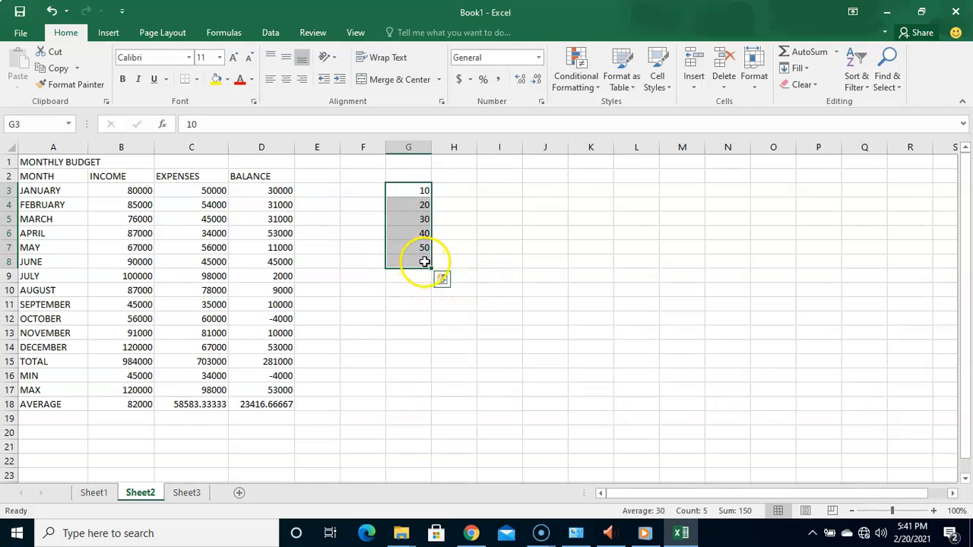
click(807, 51)
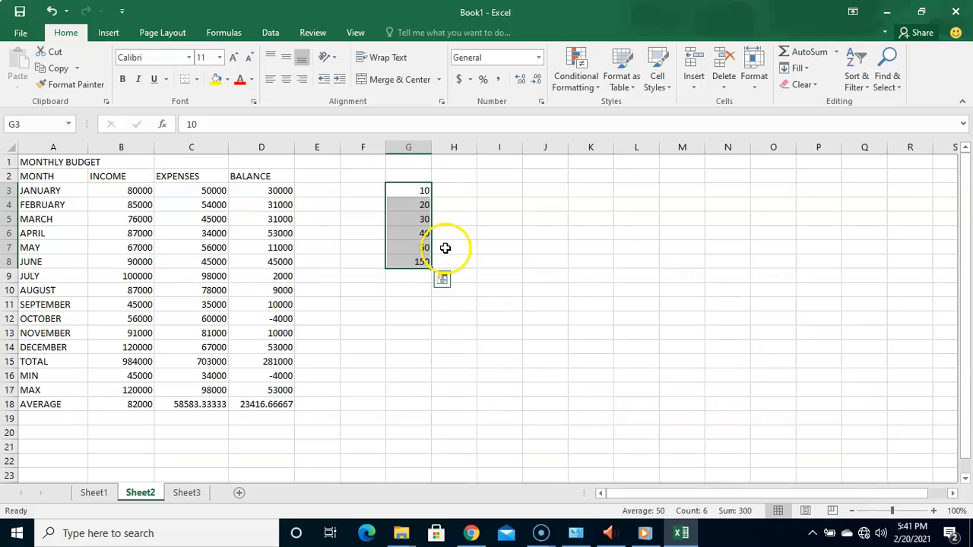
click(446, 248)
Clear the total in G8 and use AutoSum from that empty cell to enter =SUM(G3:G7).
click(413, 264)
key(Delete)
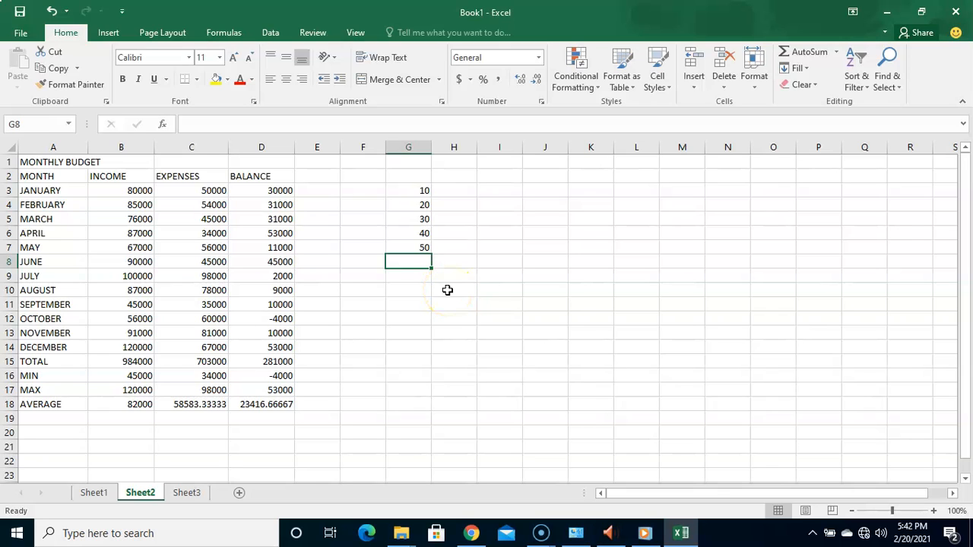
click(809, 55)
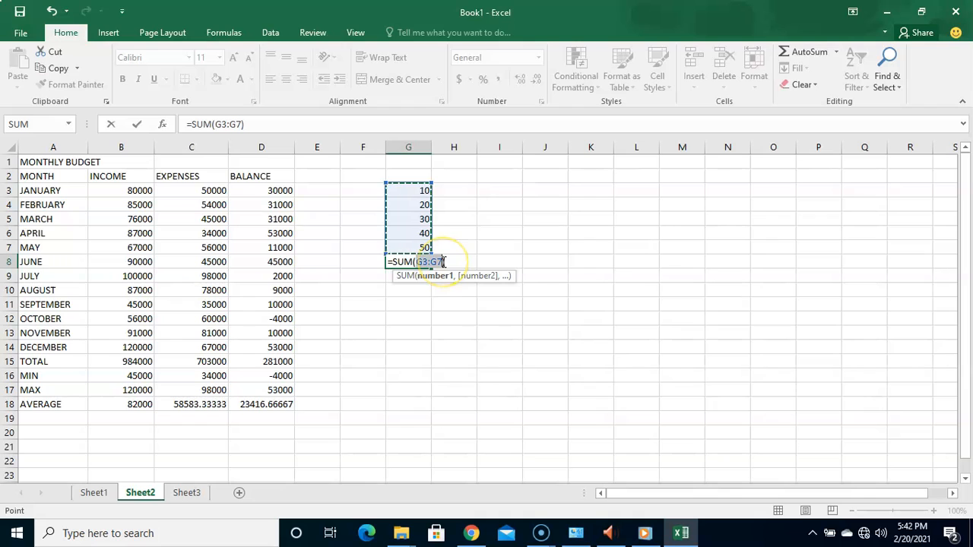
key(Return)
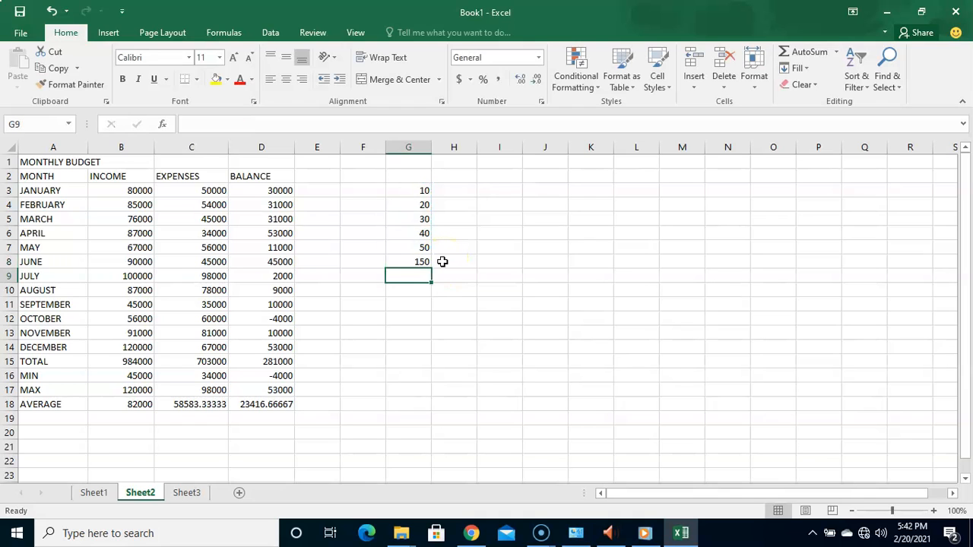